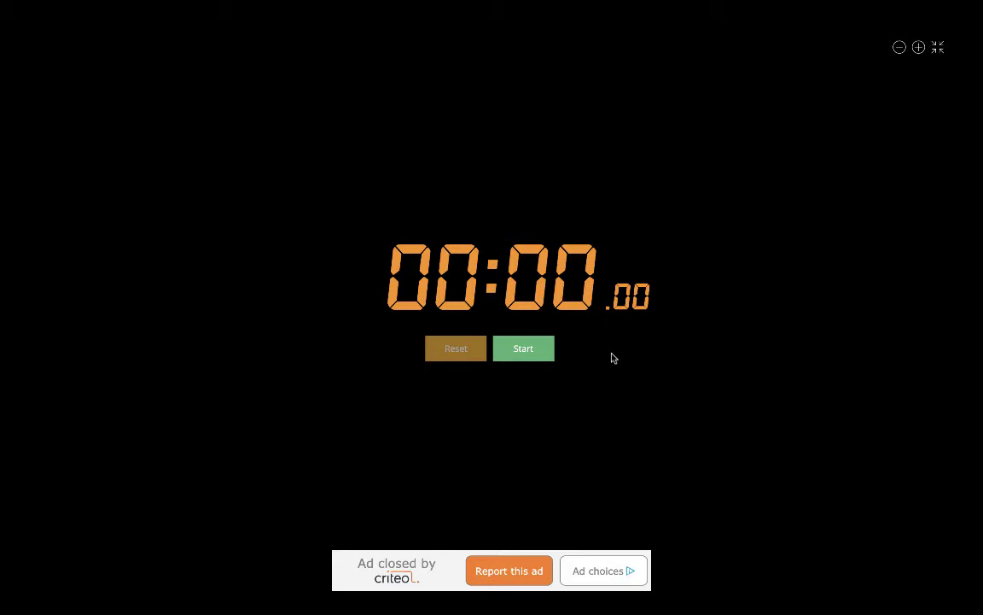
Exit the full-screen Online stopwatch, its display at 00:00.00, and return to the browser
key(ctrl+Left)
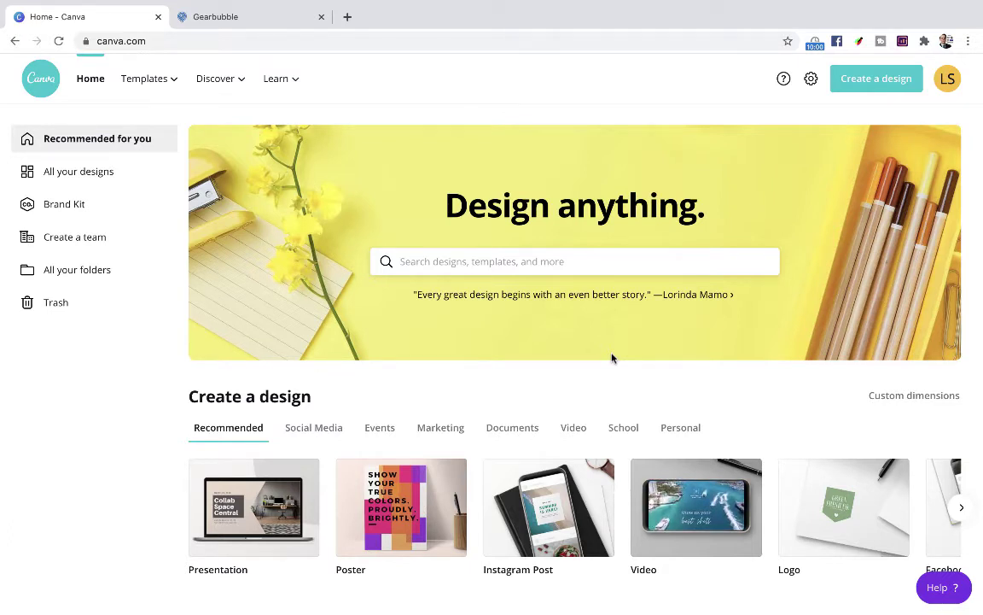
Open the 'Pray first coffee second' mug campaign's $19.95 product page in a new tab
click(263, 26)
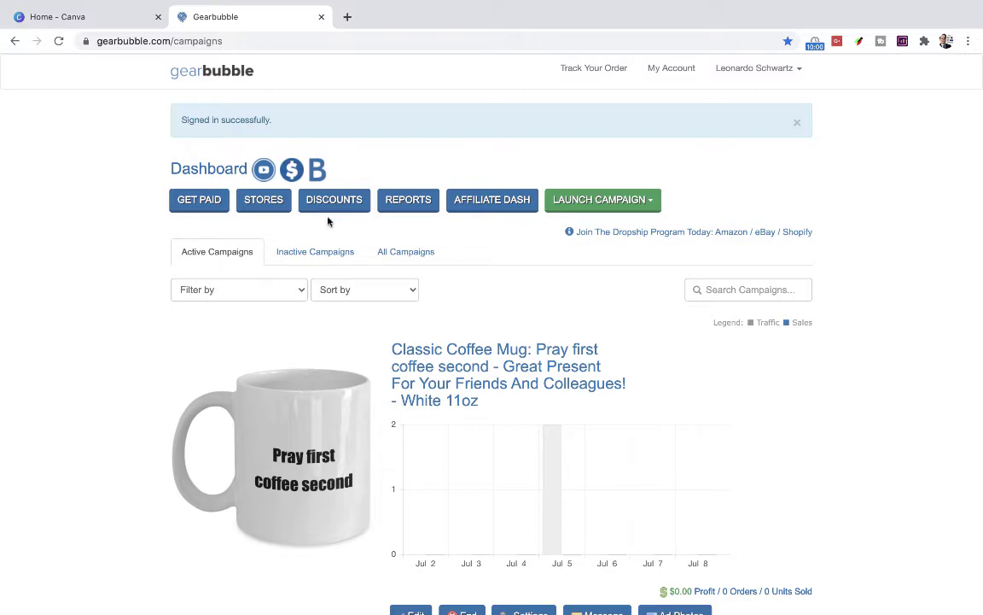
middle_click(466, 368)
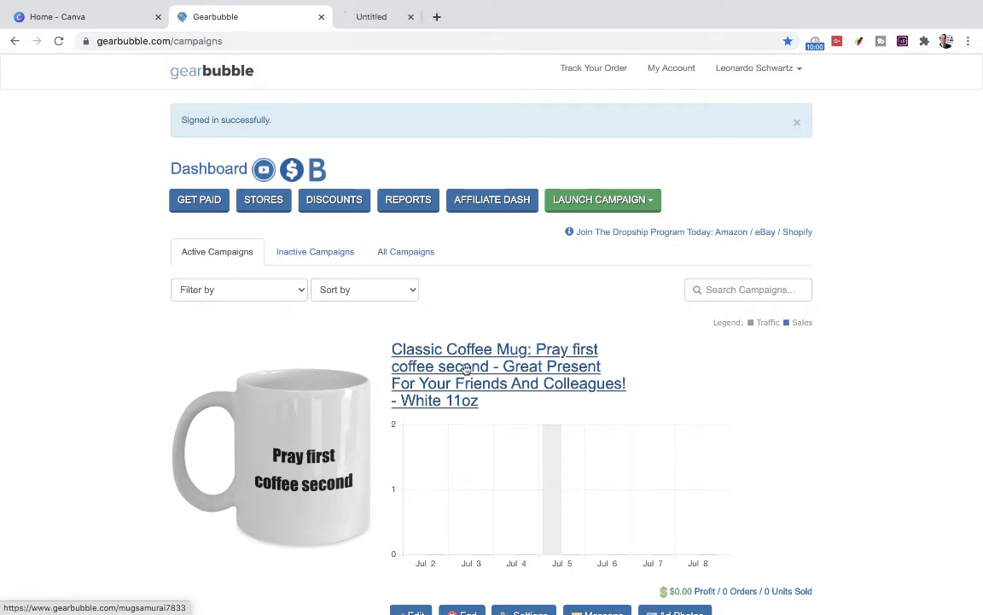
click(409, 18)
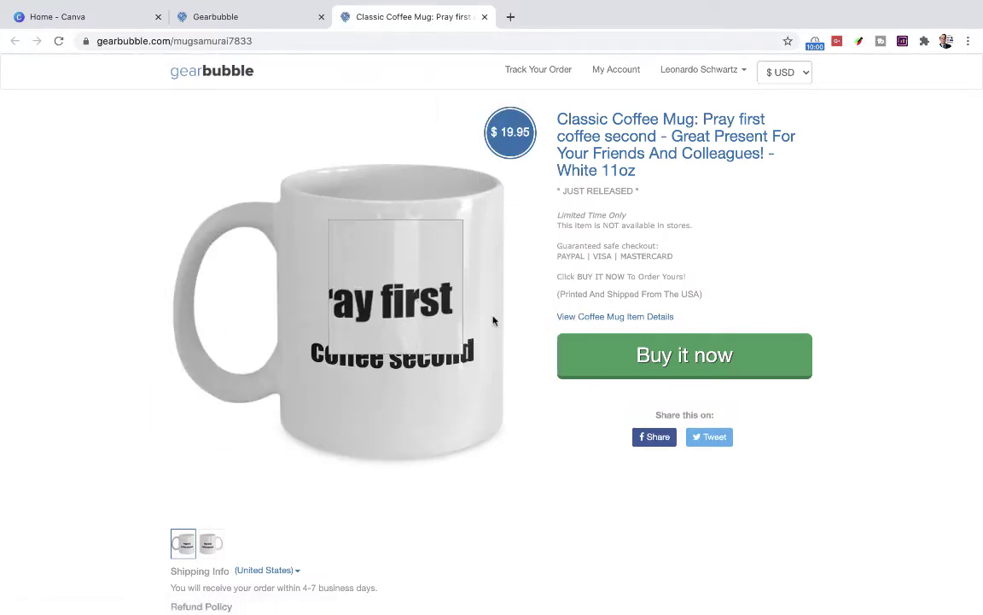
Preview the Buy it now order summary and the listing URL, then close the product tab
click(656, 362)
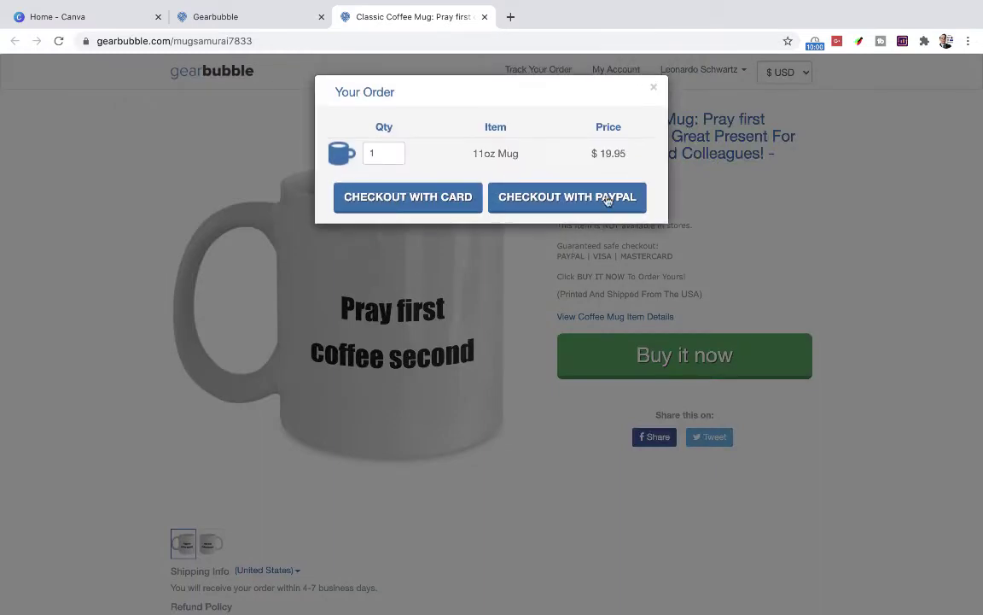
drag(255, 40, 98, 40)
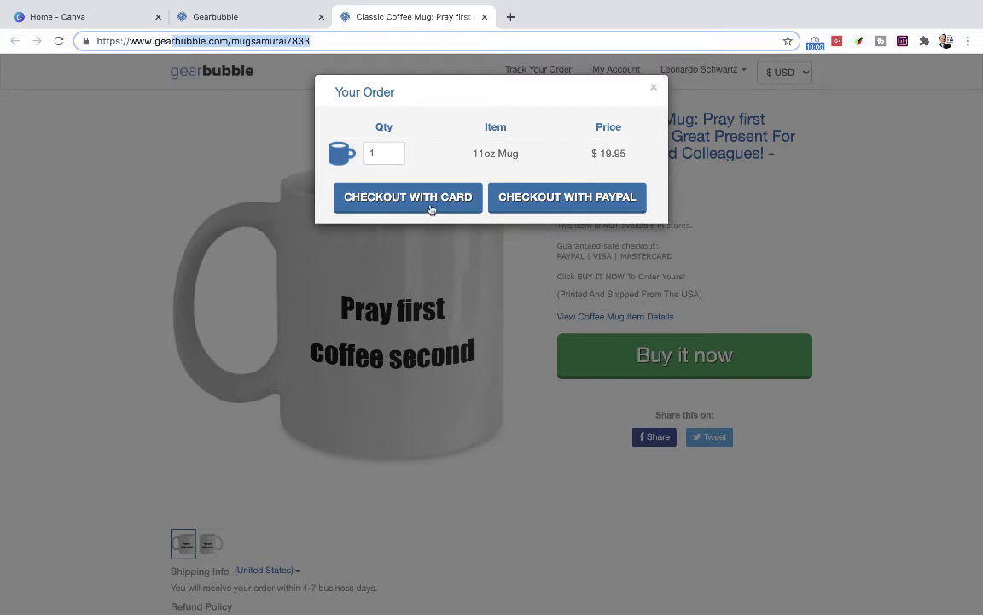
click(654, 90)
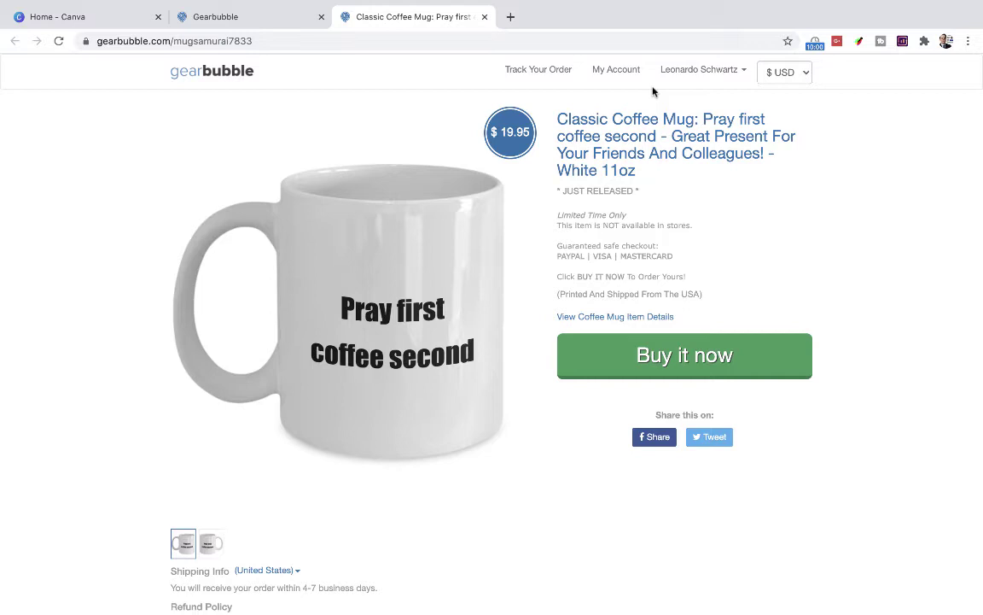
click(484, 16)
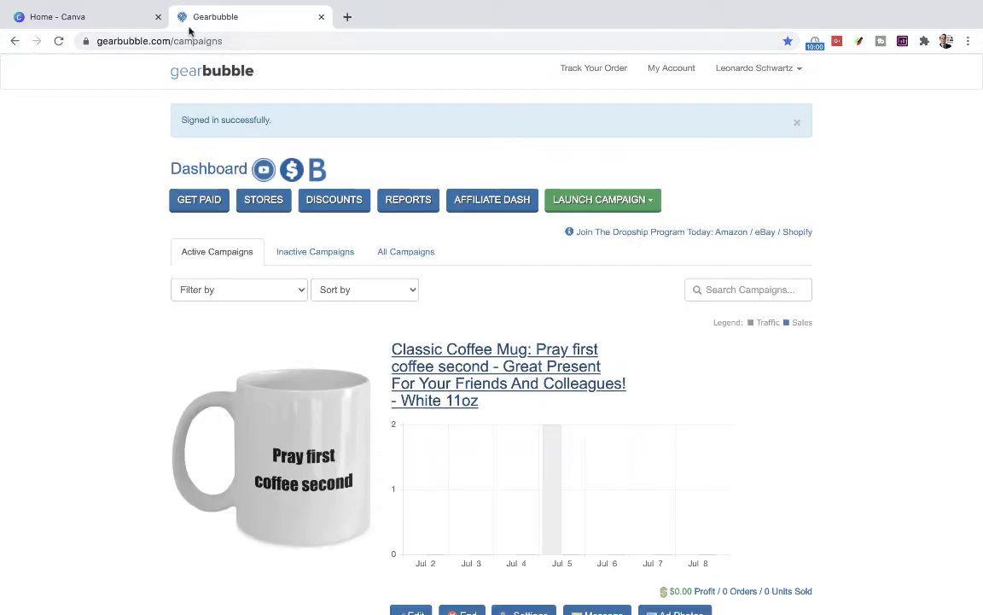
Flip between the Canva and Gearbubble tabs, ending on the Canva home page
click(102, 20)
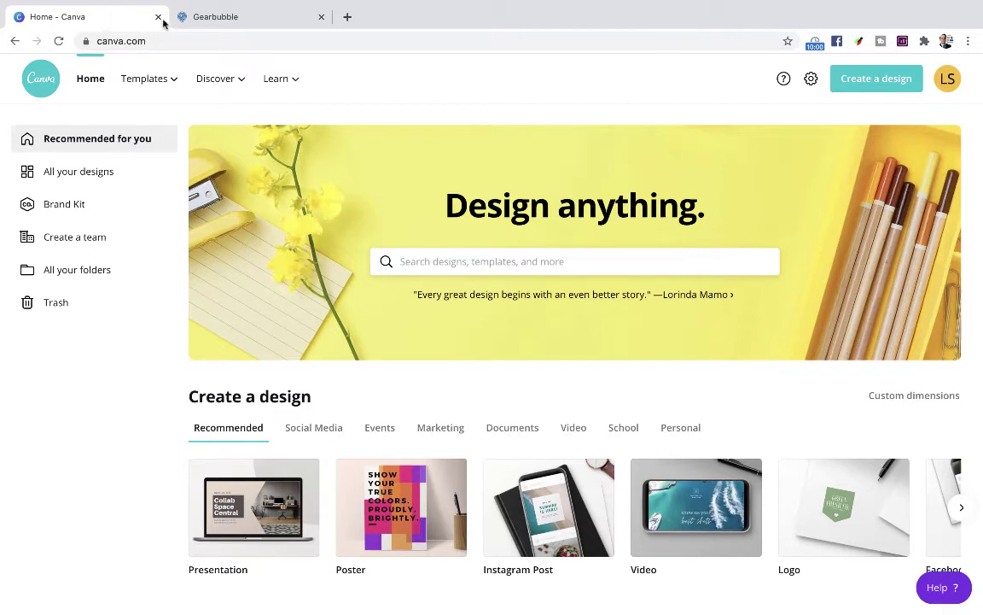
click(215, 19)
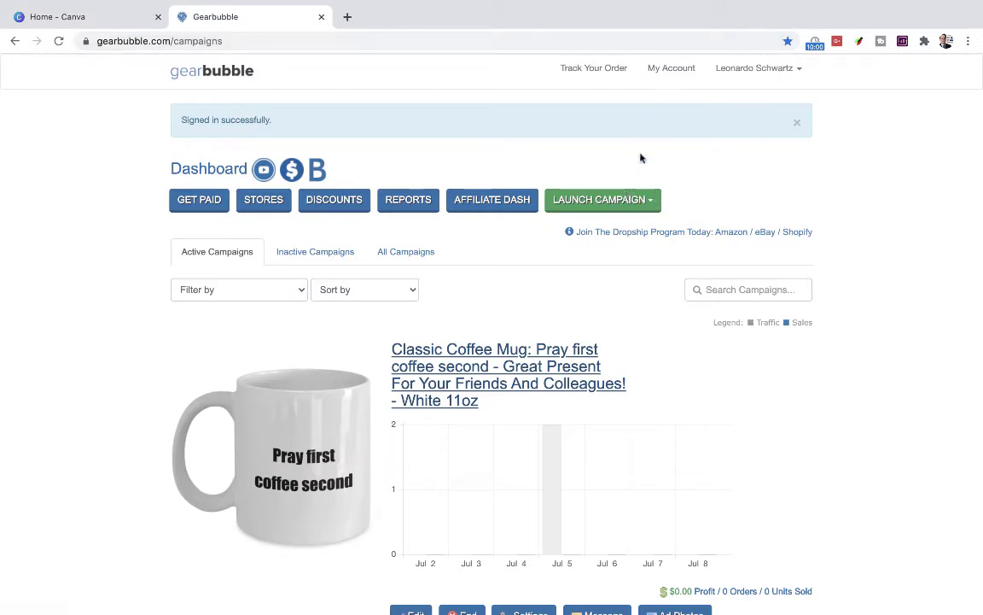
click(94, 18)
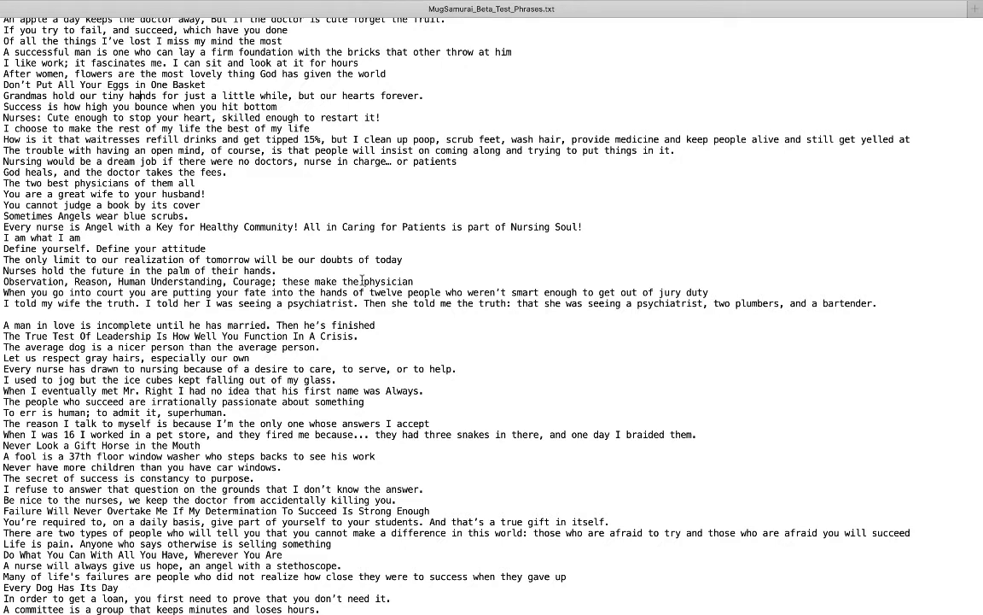
Scroll down through the quotes in MugSamurai_Beta_Test_Phrases.txt
scroll(362, 281, down, 2)
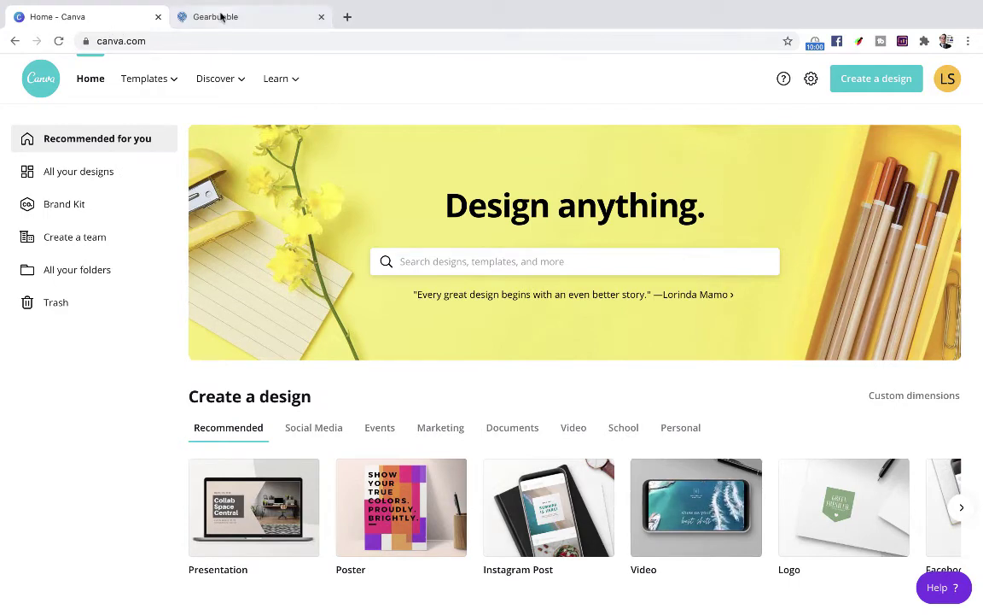
Create a custom 1000 × 1000 px Canva design and bring up the Text panel's search
click(219, 16)
click(112, 14)
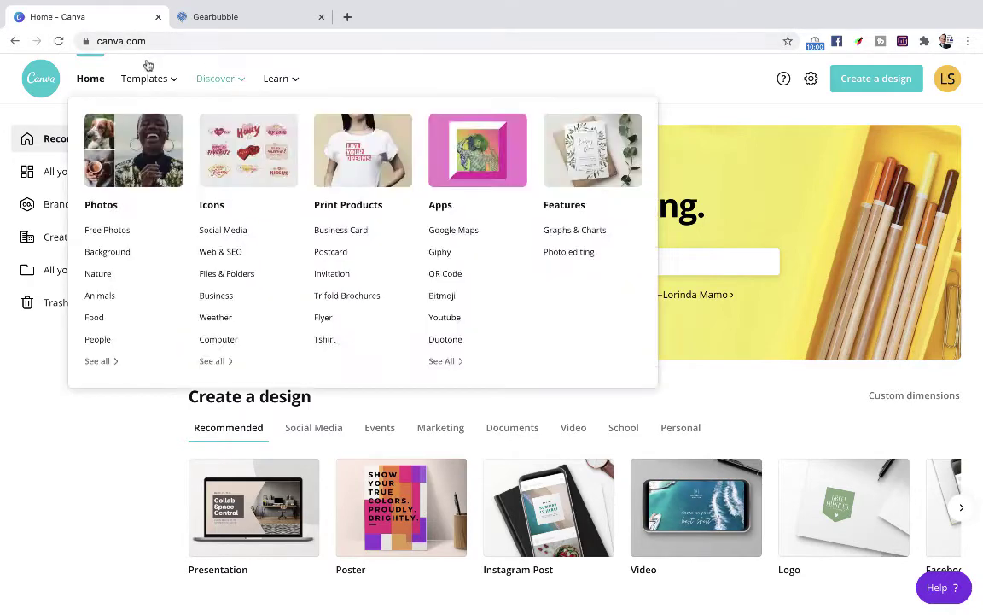
click(874, 83)
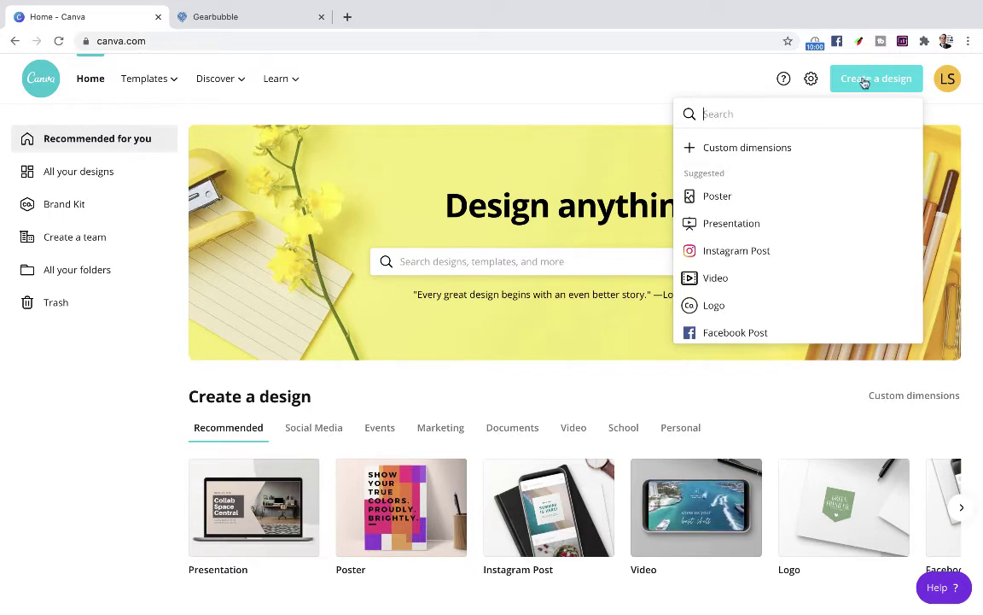
click(747, 147)
text(1000)
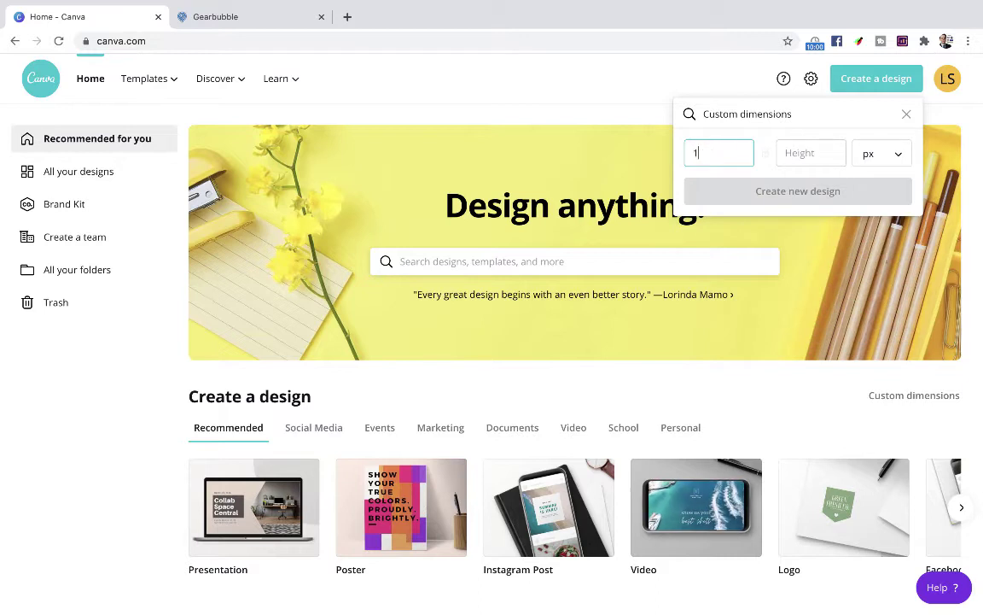
click(791, 153)
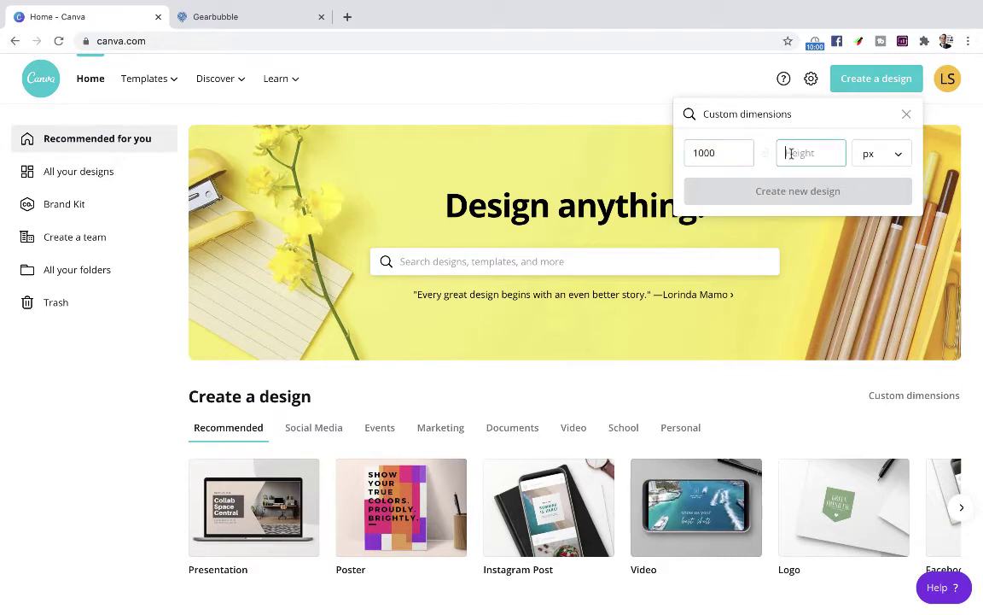
text(1000)
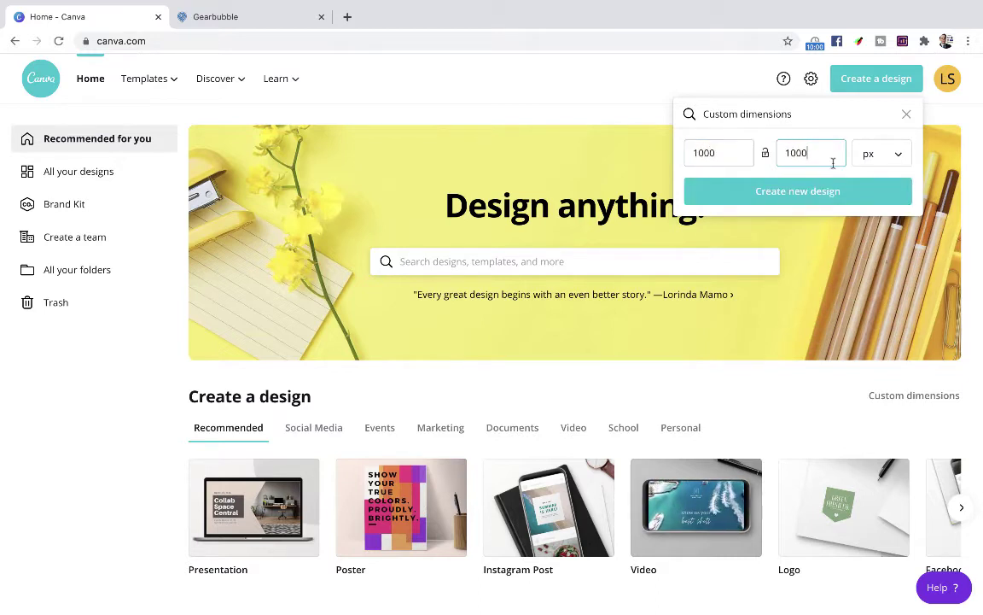
click(803, 194)
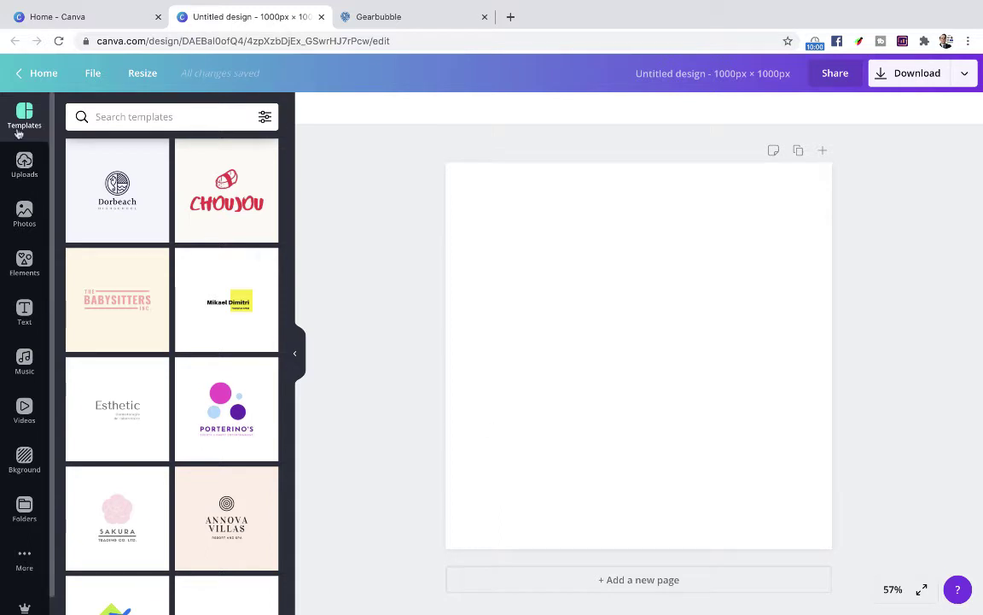
click(24, 312)
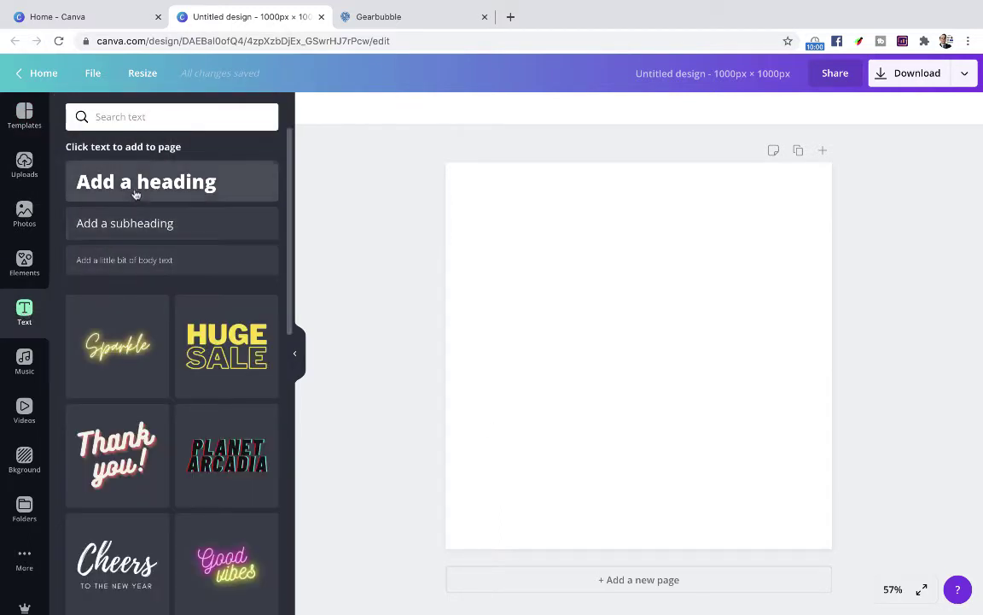
click(140, 116)
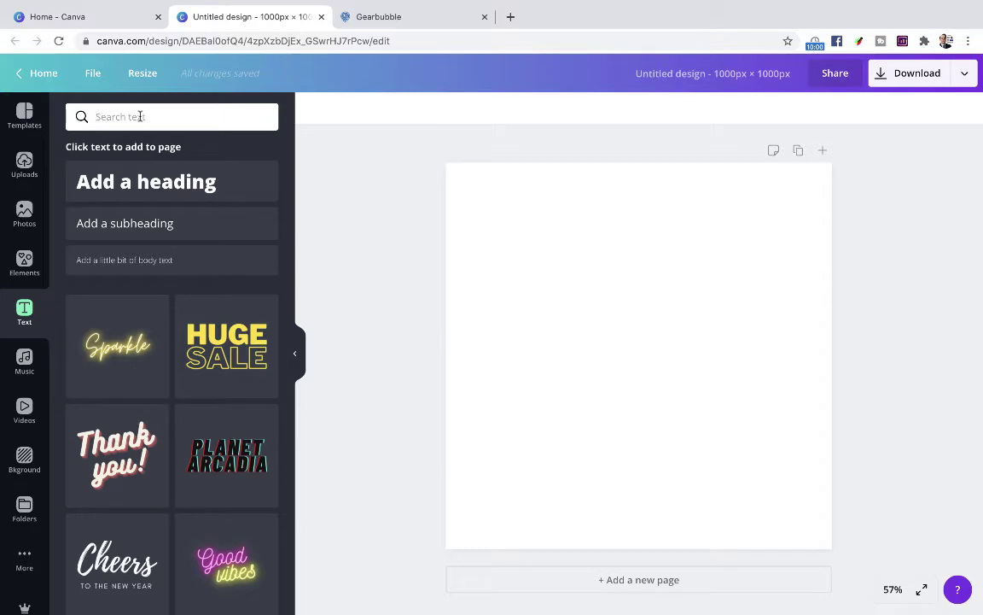
click(362, 20)
scroll(224, 518, down, 5)
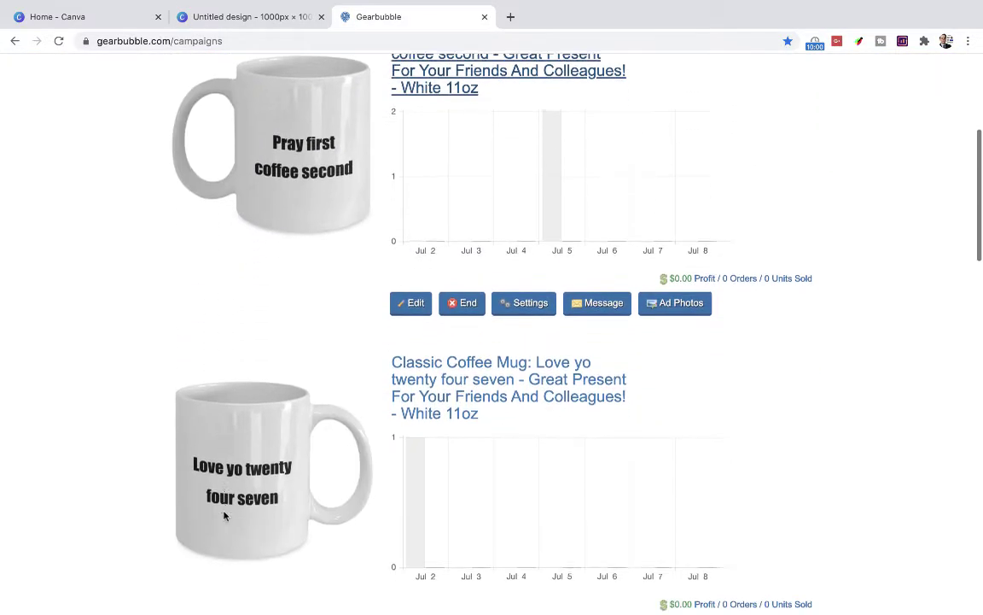
scroll(244, 562, down, 4)
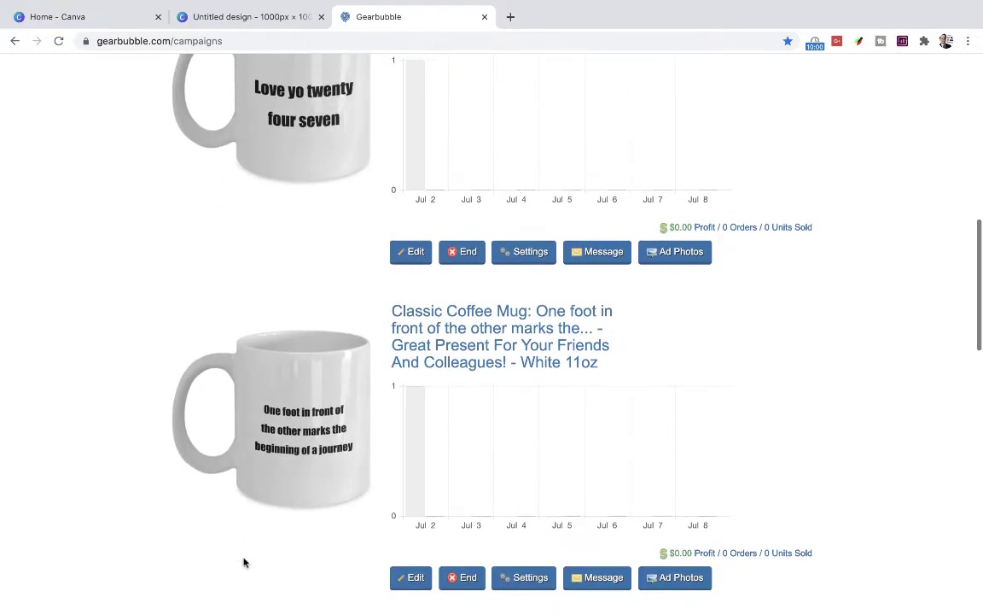
scroll(244, 562, up, 8)
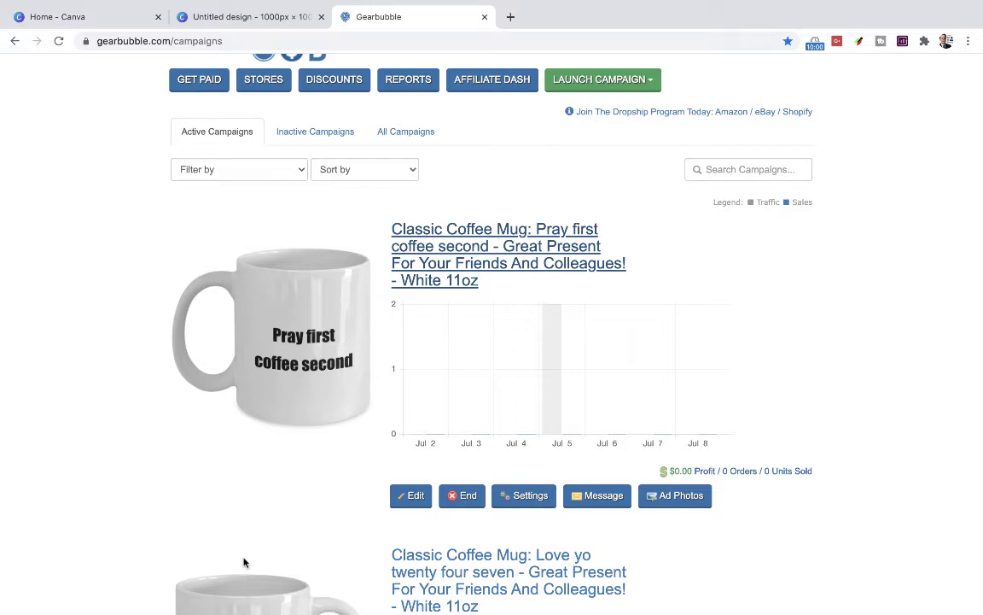
click(220, 19)
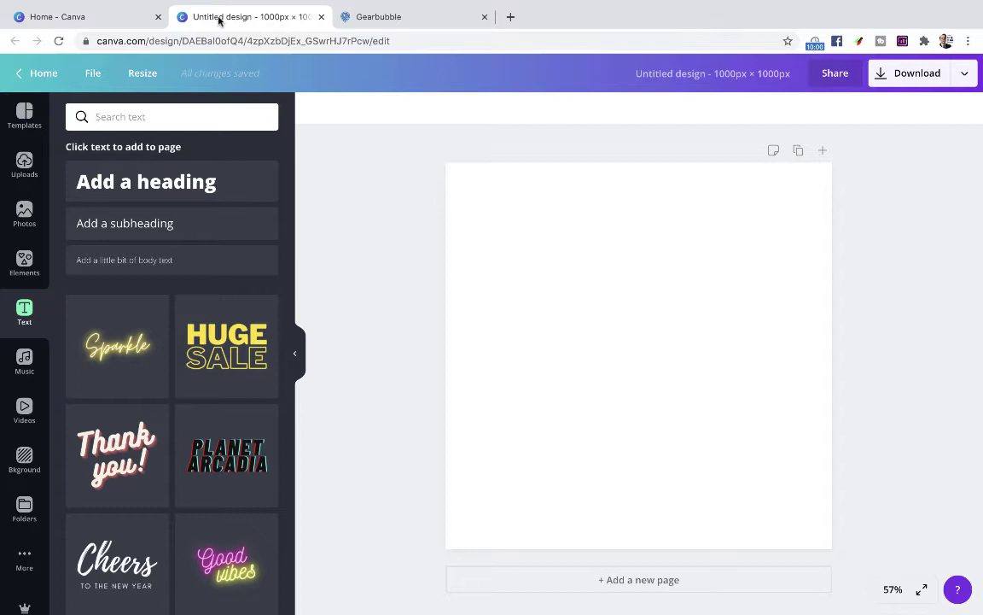
Add an 'Add a heading' text box and enlarge it toward both corners
click(181, 192)
drag(506, 334, 472, 266)
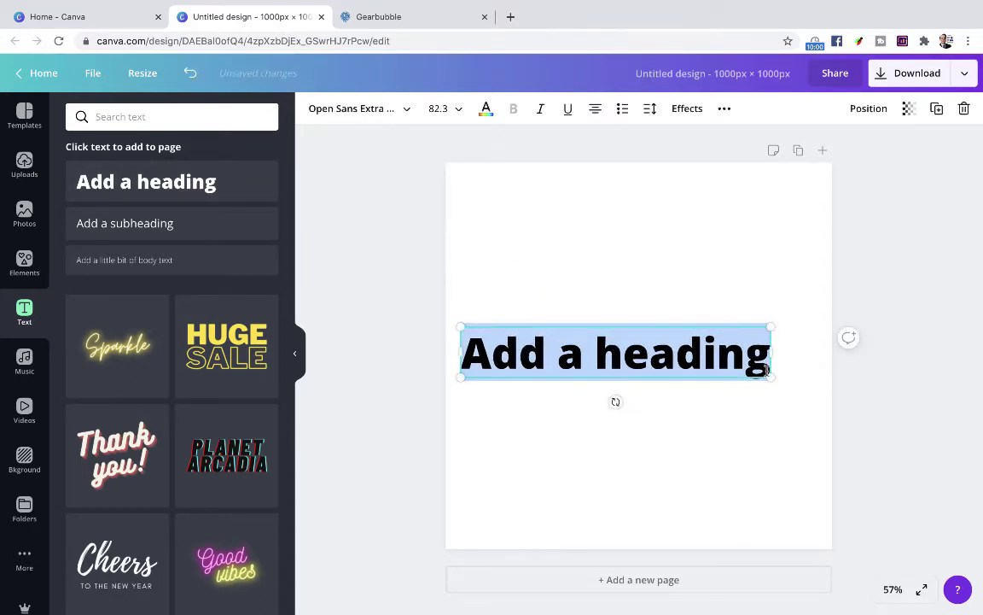
drag(767, 376, 823, 391)
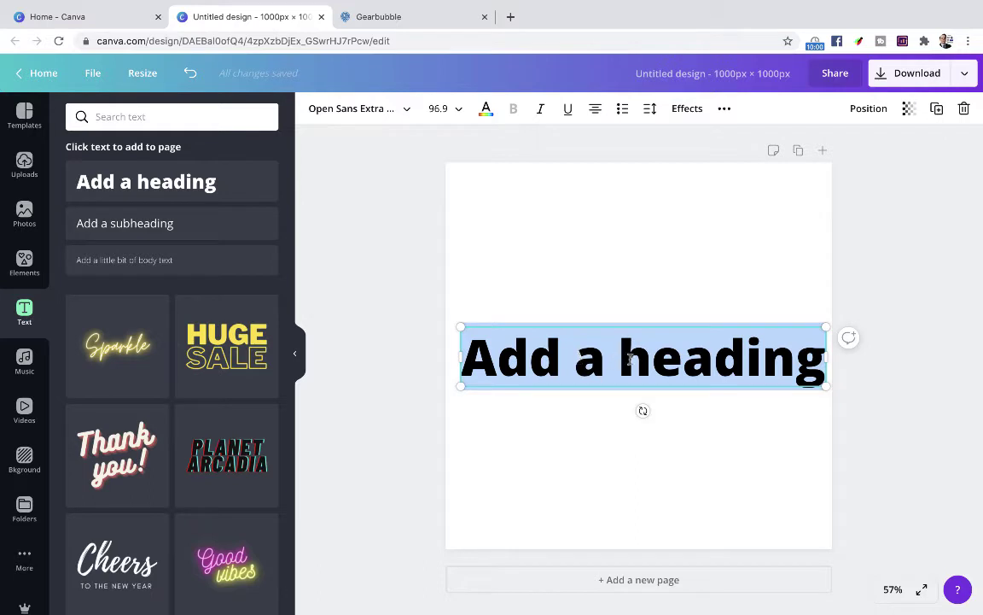
click(134, 115)
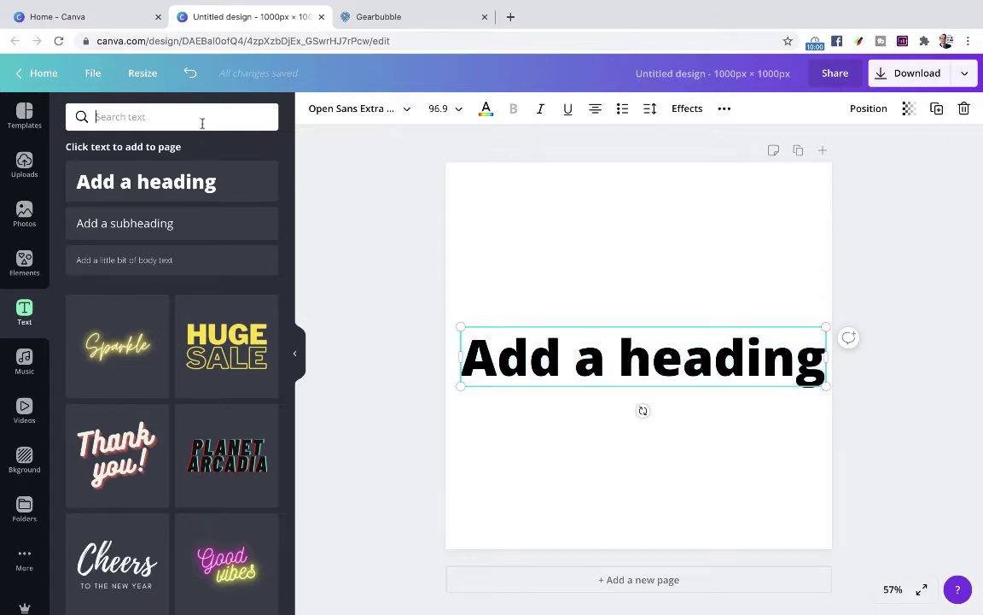
Try font searches for 'aria' and 'impact', then clear them and back out
click(367, 116)
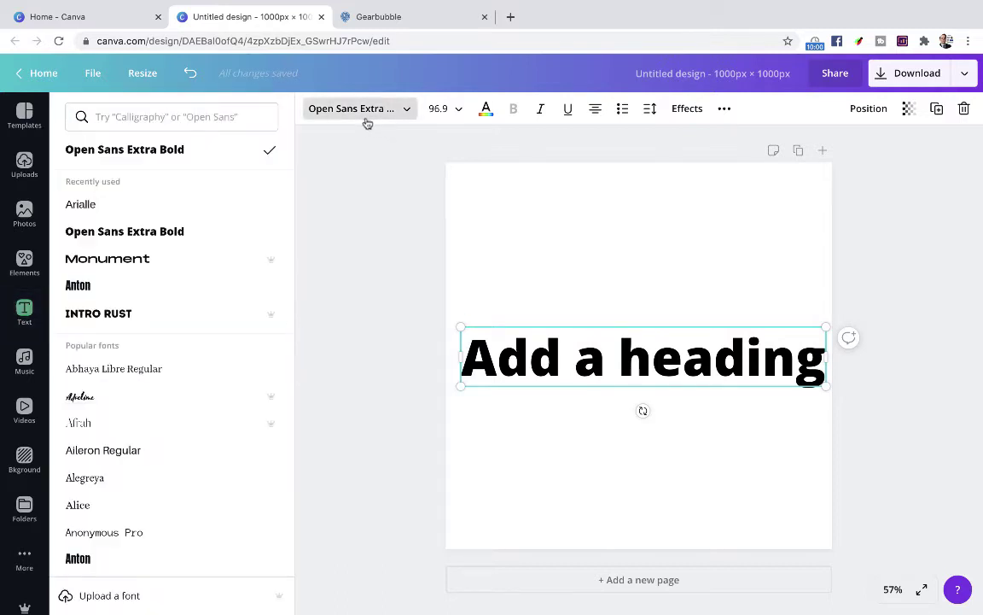
click(174, 118)
text(aria)
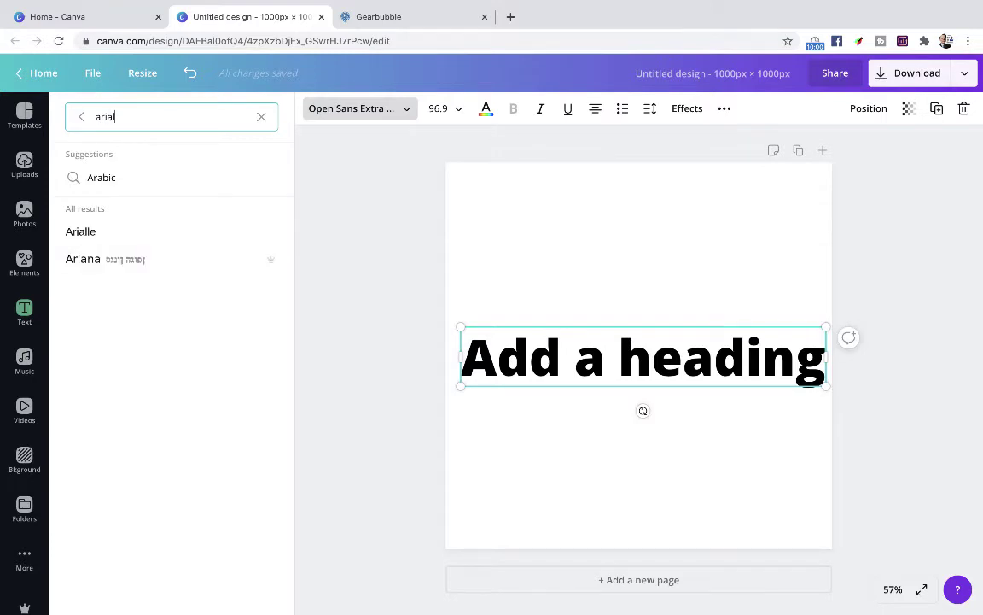
key(BackSpace)
key(BackSpace)
key(BackSpace)
key(BackSpace)
key(BackSpace)
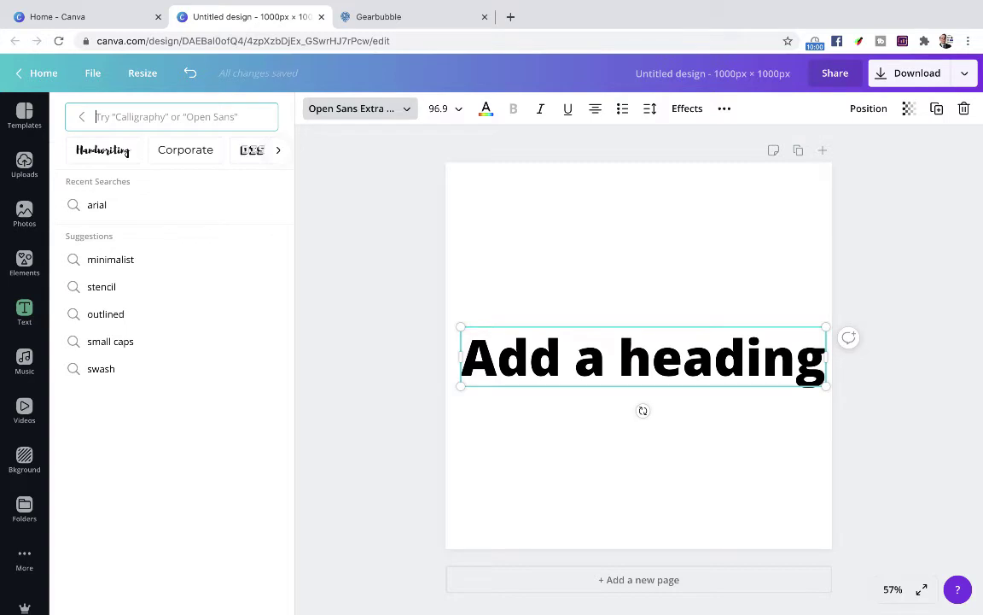
text(impact)
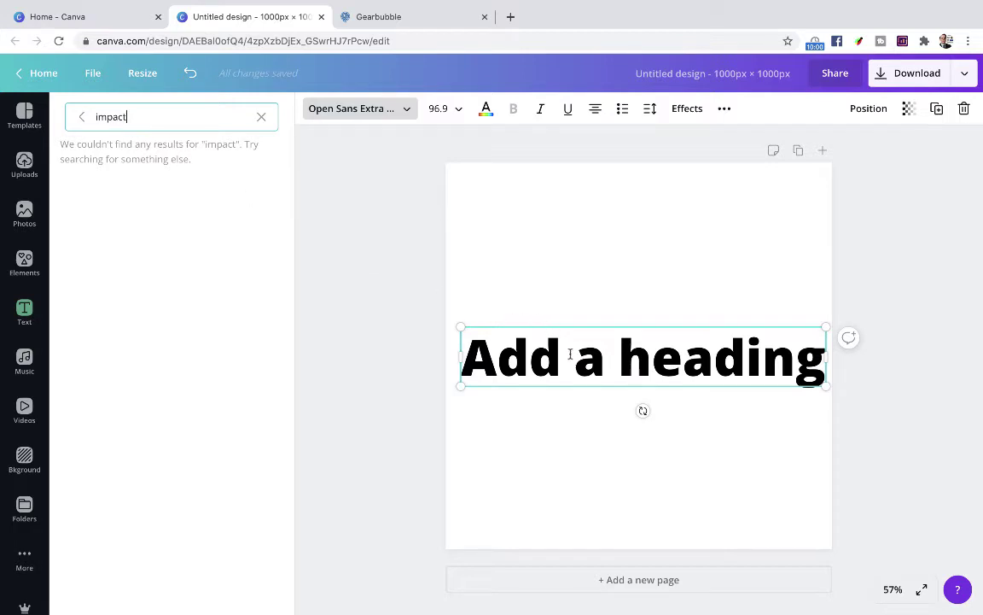
key(BackSpace)
key(BackSpace)
key(BackSpace)
key(BackSpace)
key(BackSpace)
key(BackSpace)
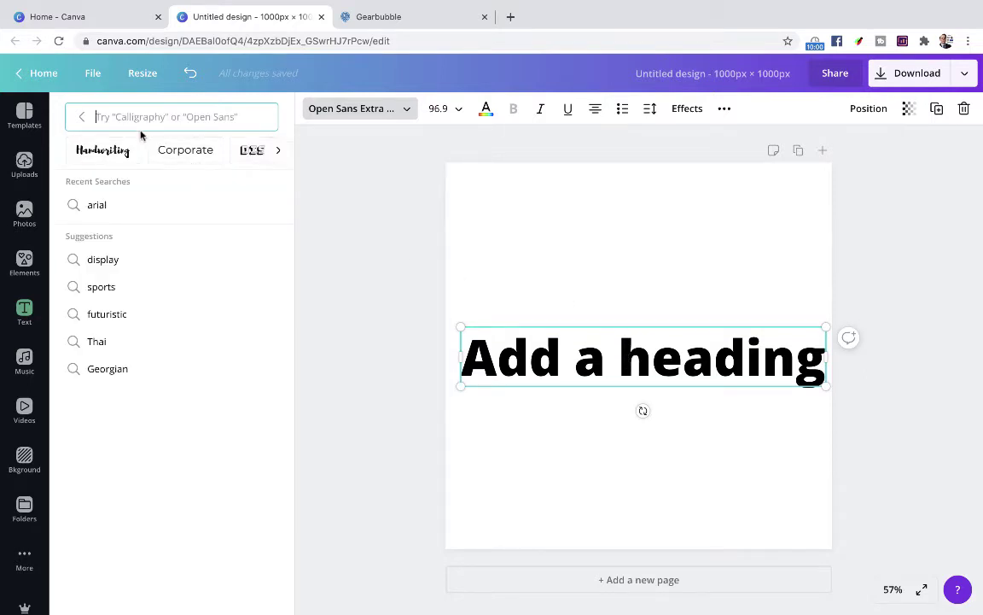
text(a)
key(BackSpace)
click(337, 120)
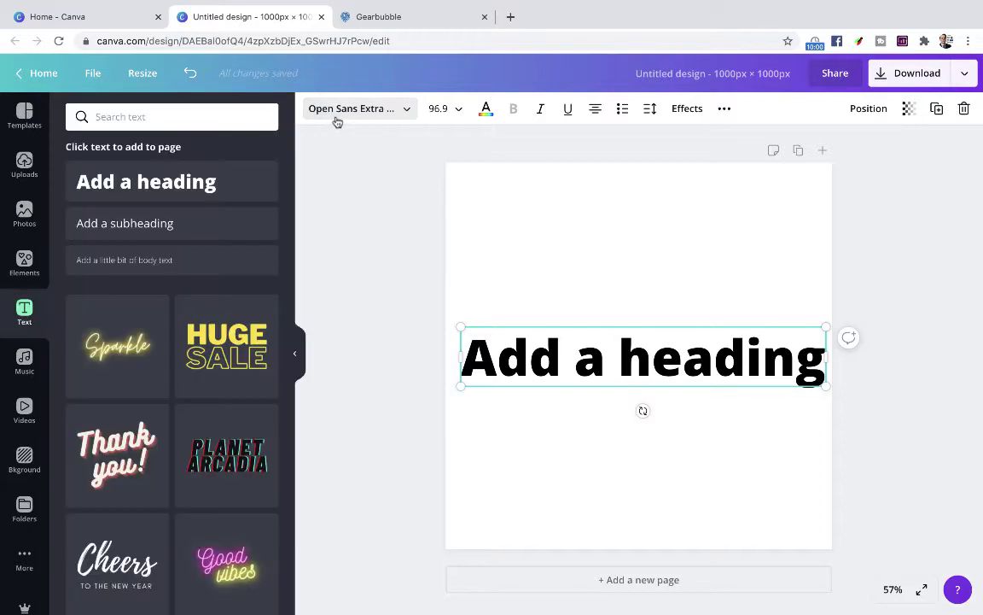
click(148, 117)
text(ar)
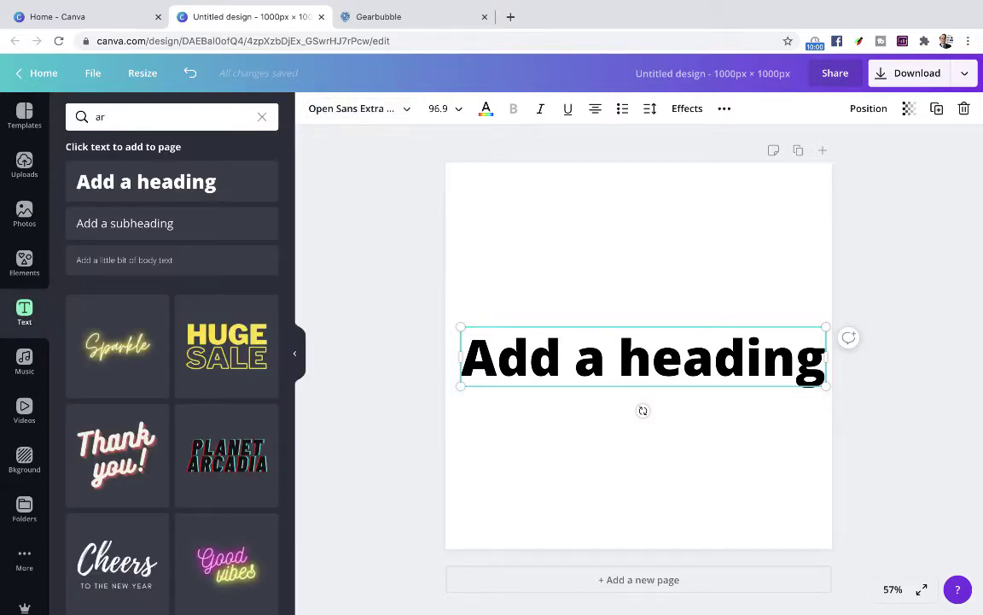
key(BackSpace)
key(BackSpace)
Select all the heading text and search the font list for 'aria'
click(530, 355)
key(ctrl+a)
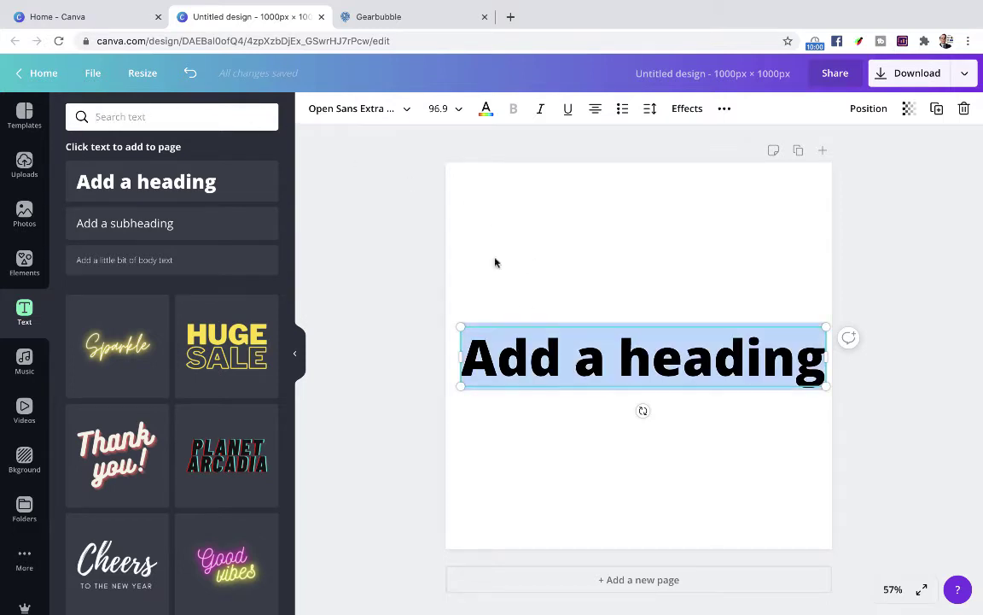
click(358, 108)
click(181, 120)
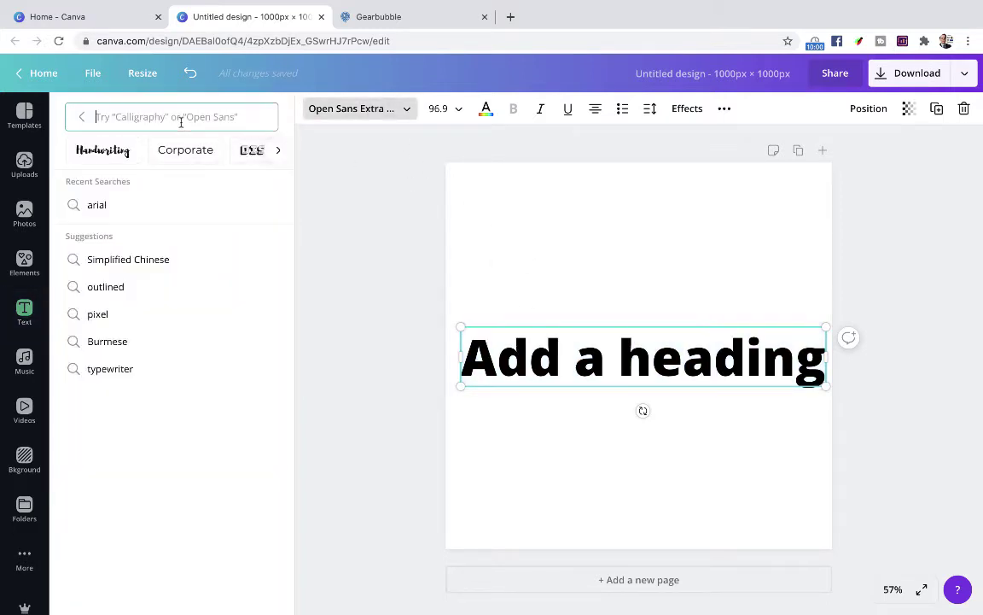
text(aria)
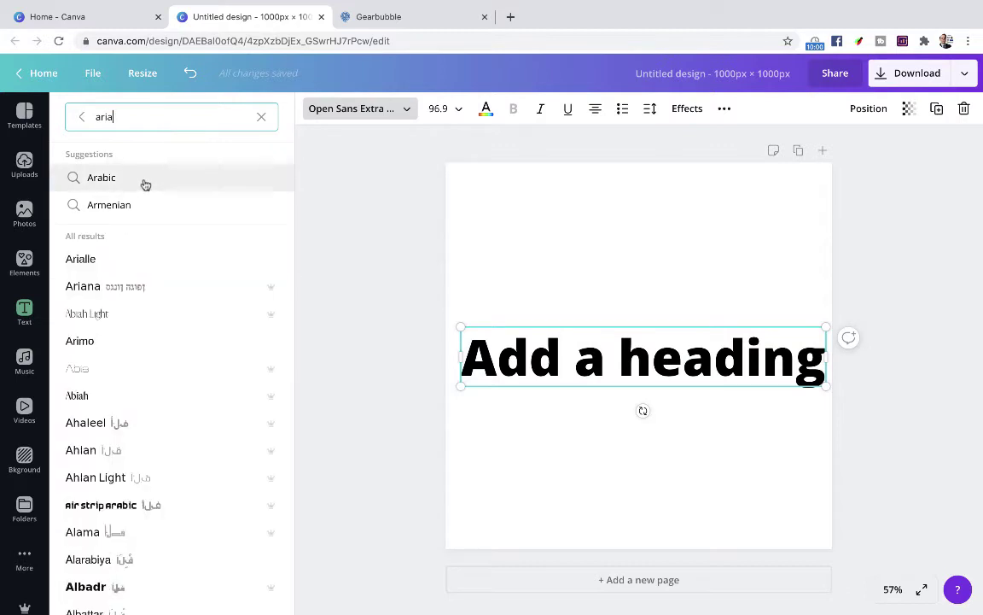
Apply the Arialle font to the heading text and make it bold
click(100, 261)
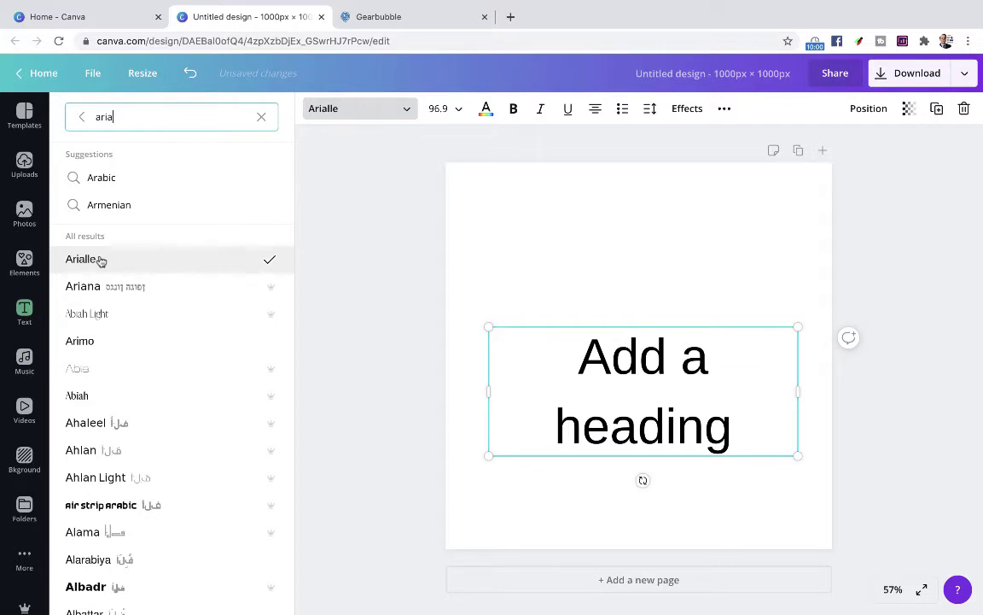
drag(736, 428, 587, 362)
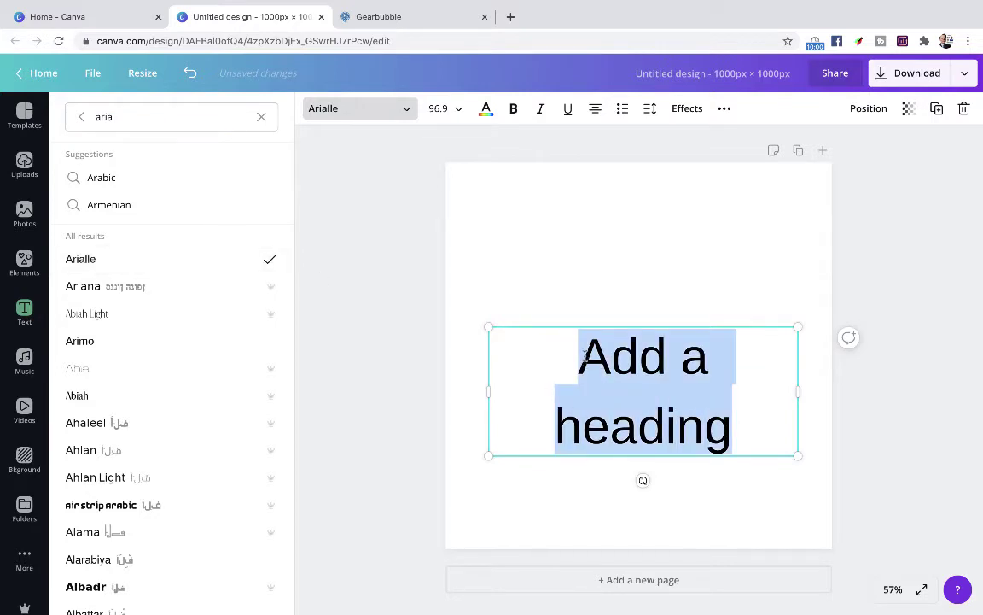
click(513, 108)
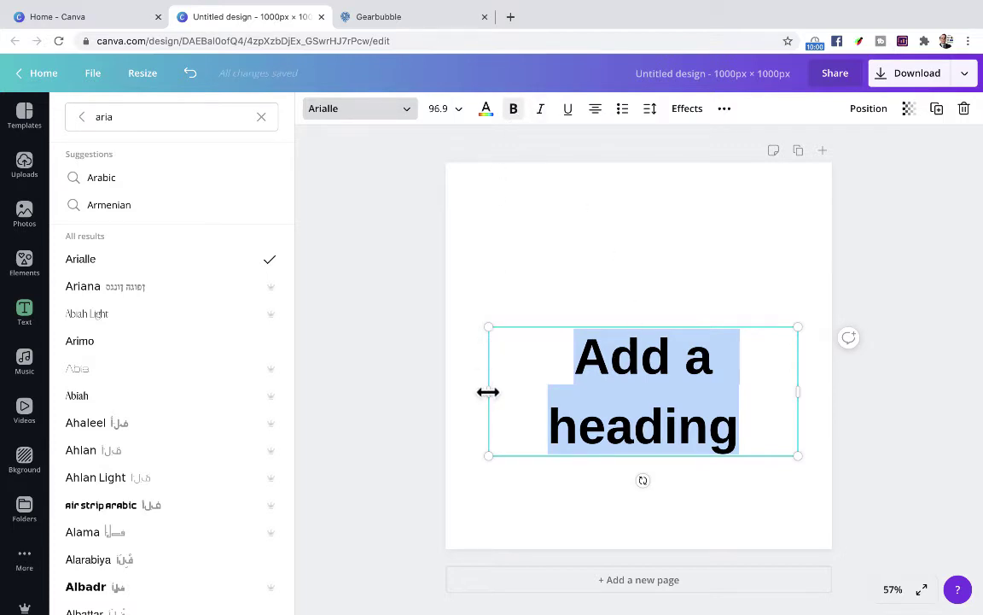
Widen the heading box to nearly page width so 'Add a heading' fits one line
drag(487, 392, 450, 392)
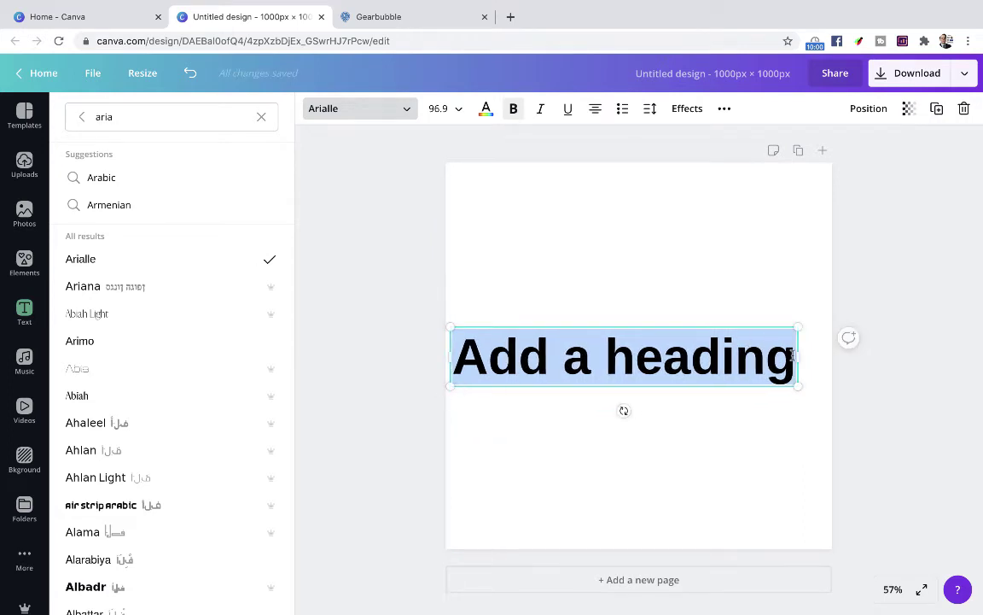
drag(795, 356, 831, 356)
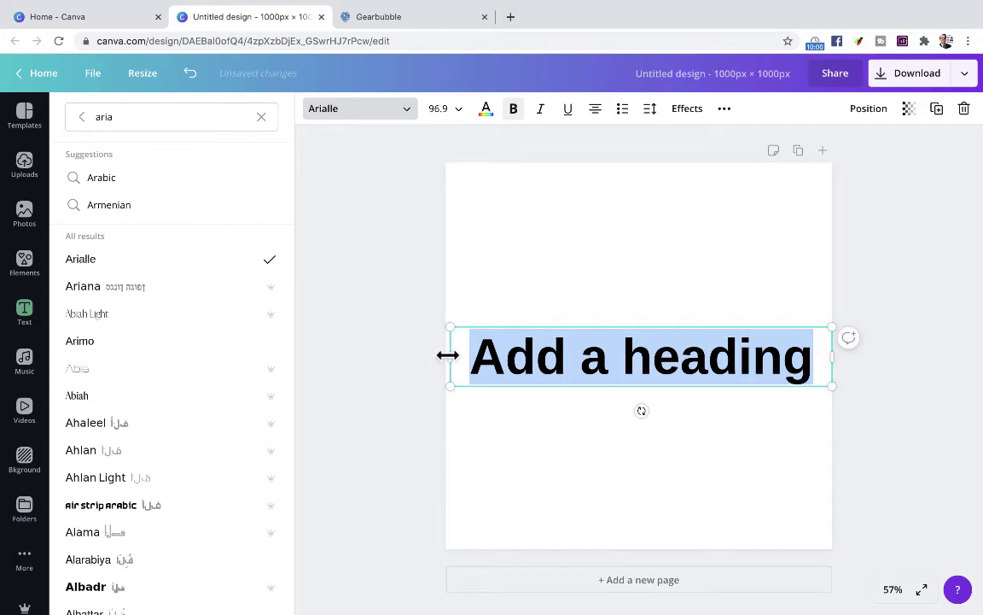
drag(448, 355, 445, 355)
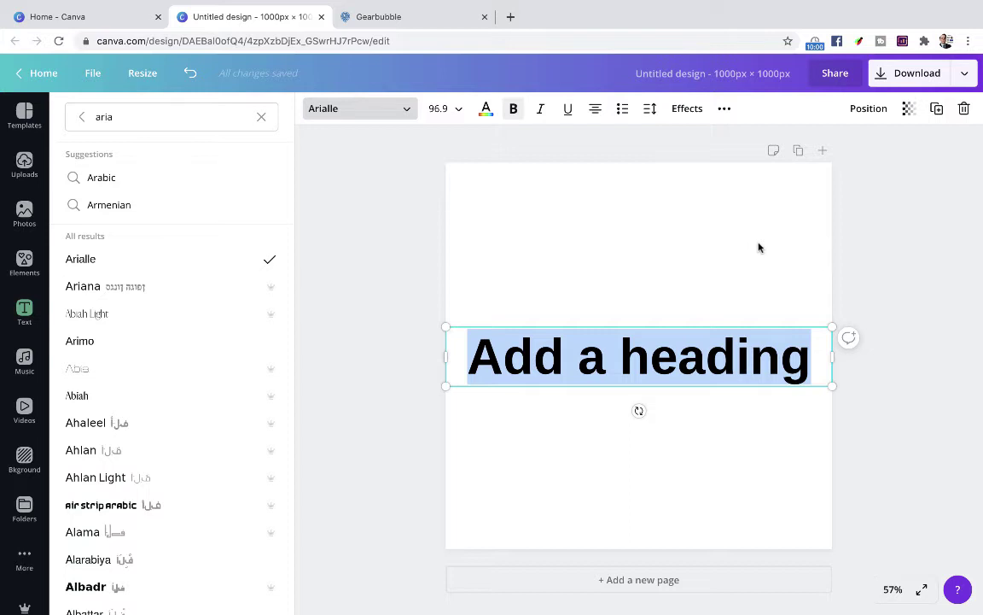
key(ctrl+Left)
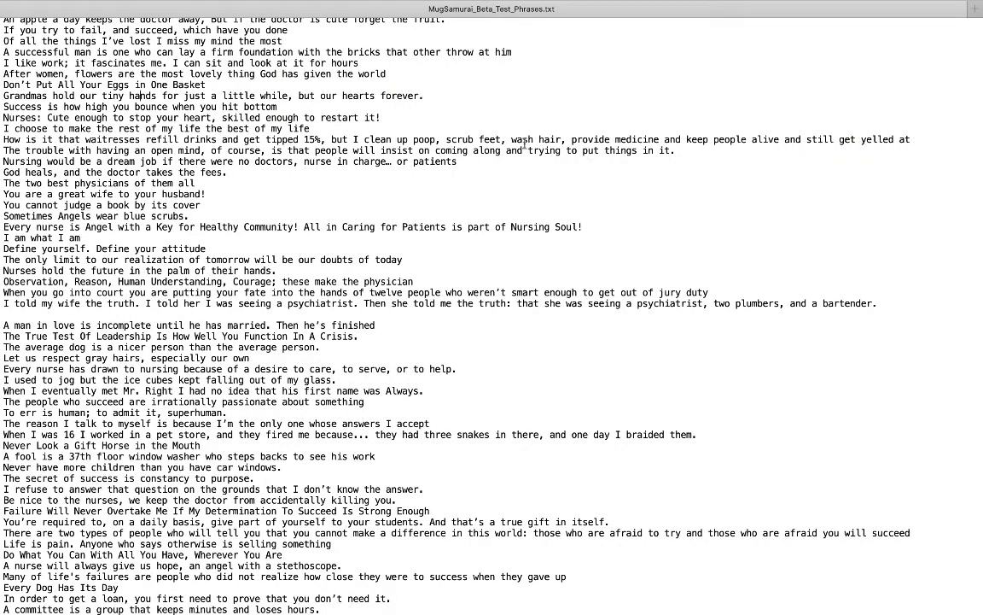
Select the 'Nursing would be a dream job…' quote line in the phrases file
drag(458, 163, 3, 162)
key(super+c)
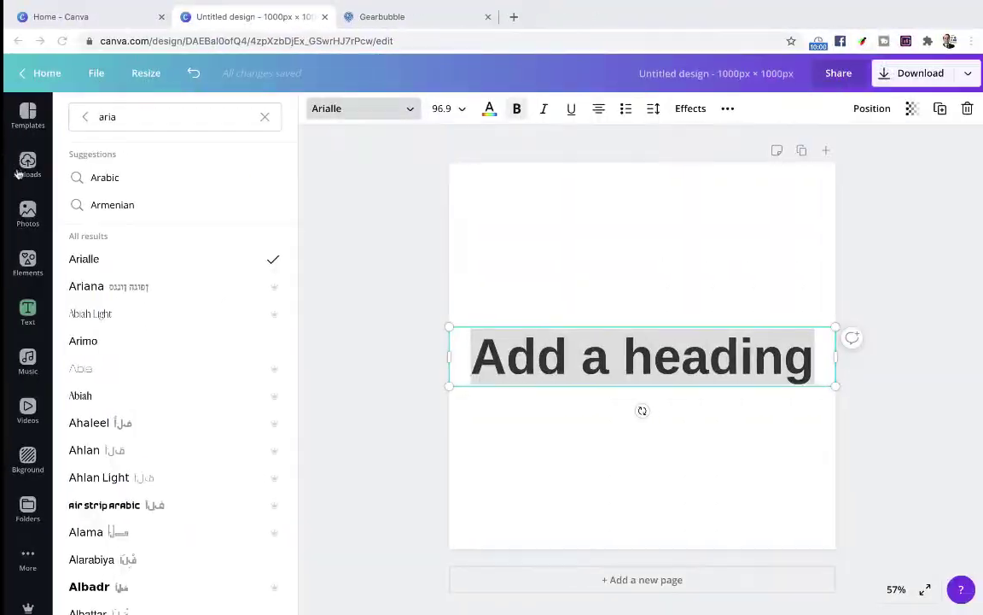
Replace 'Add a heading' with the pasted nursing dream-job quote and move the box to the page top
key(super+a)
key(super+v)
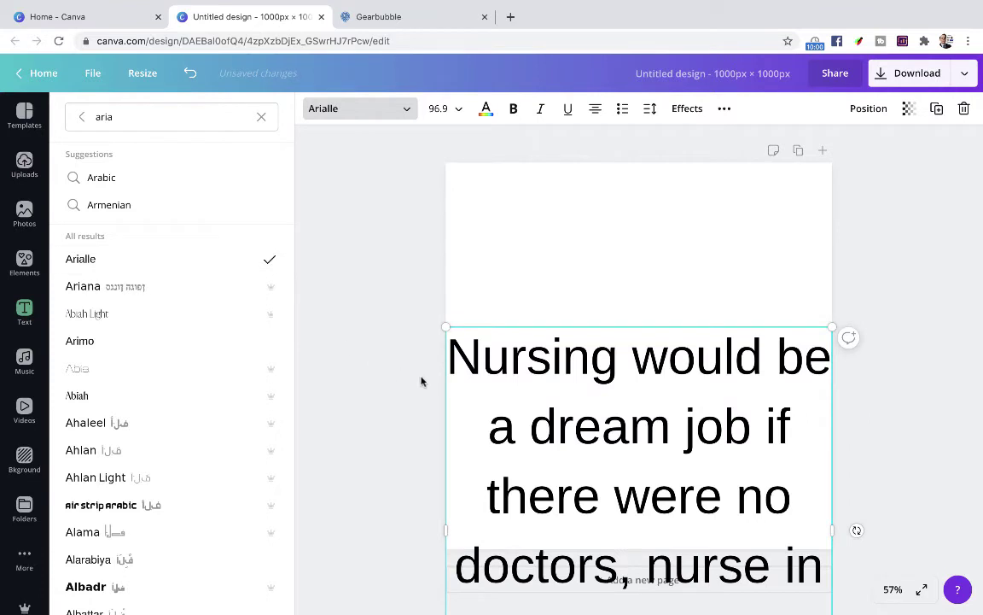
scroll(553, 395, down, 2)
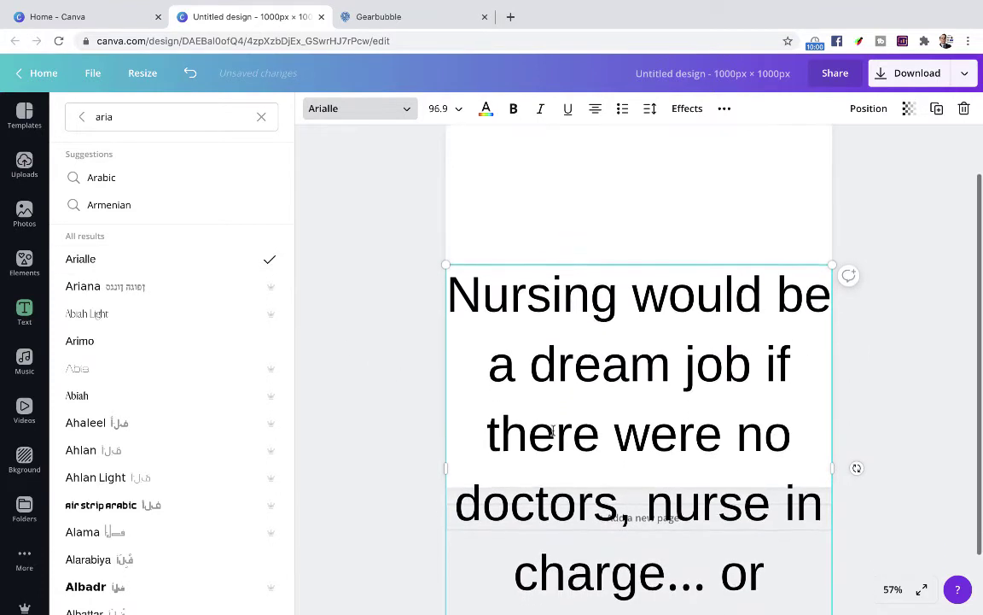
scroll(602, 359, up, 2)
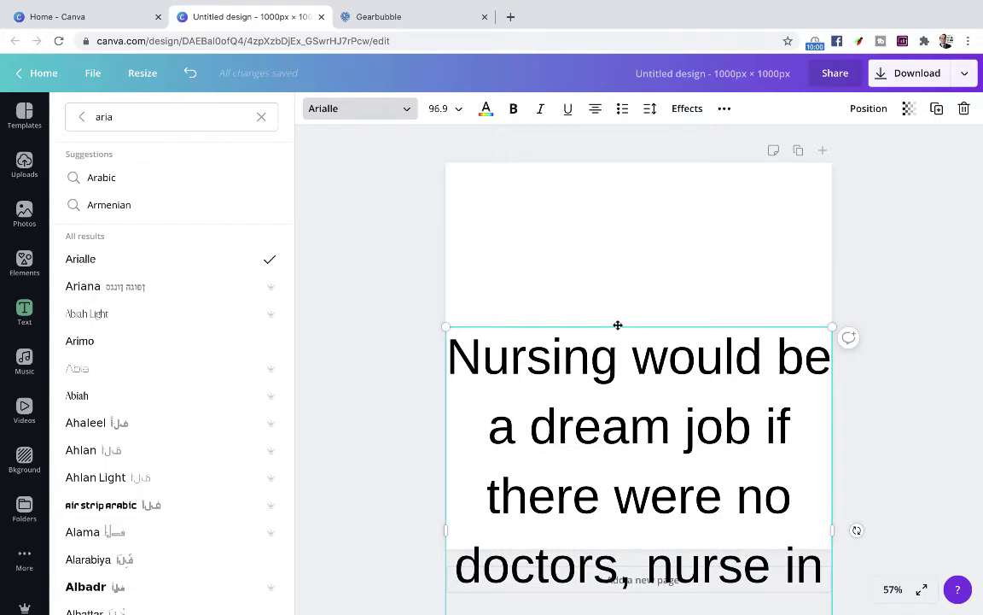
drag(617, 325, 615, 160)
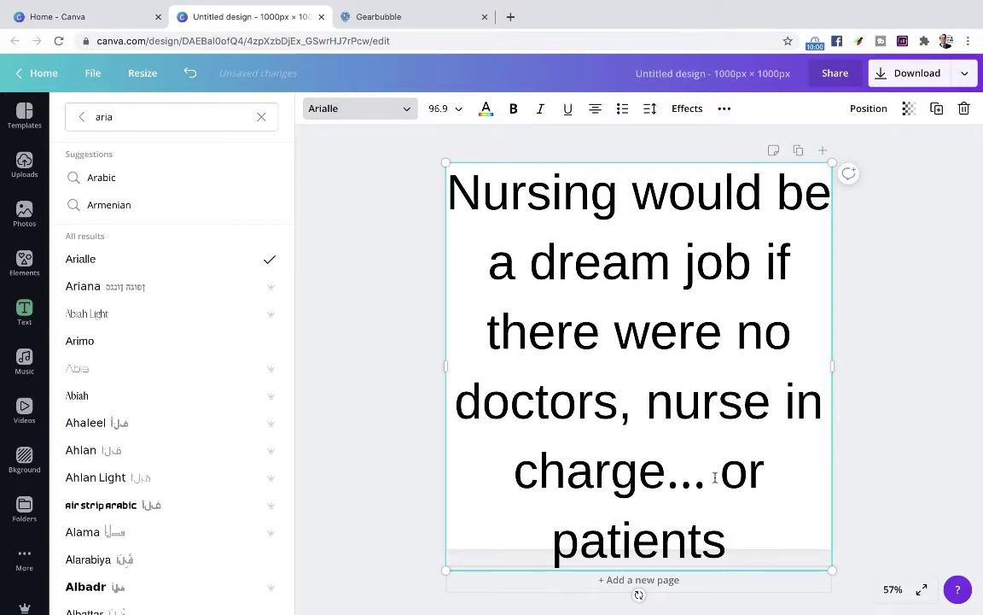
drag(734, 538, 439, 192)
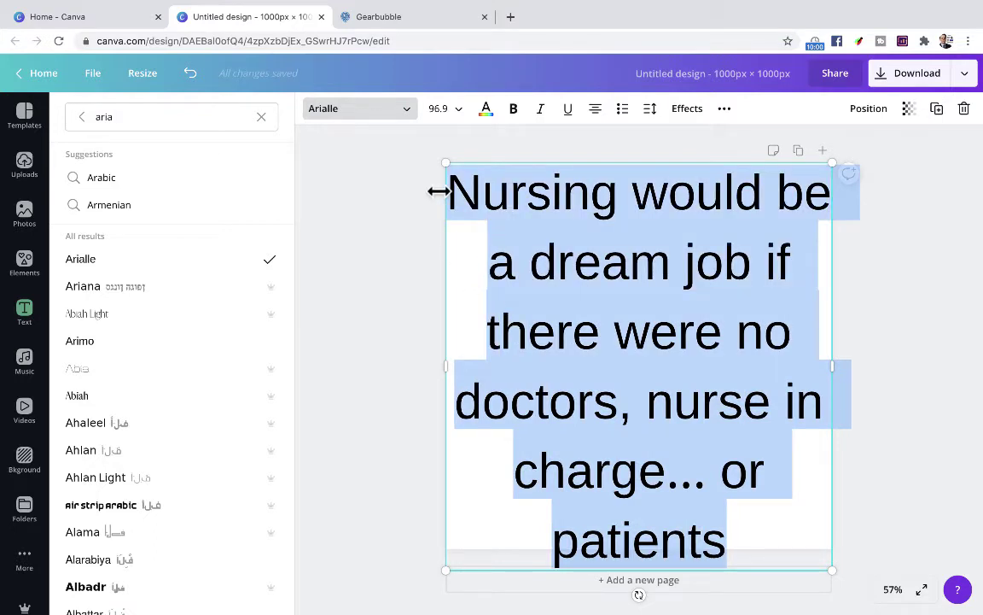
Resize the quote box to span the full page width, bringing the text to size 91.9
click(455, 113)
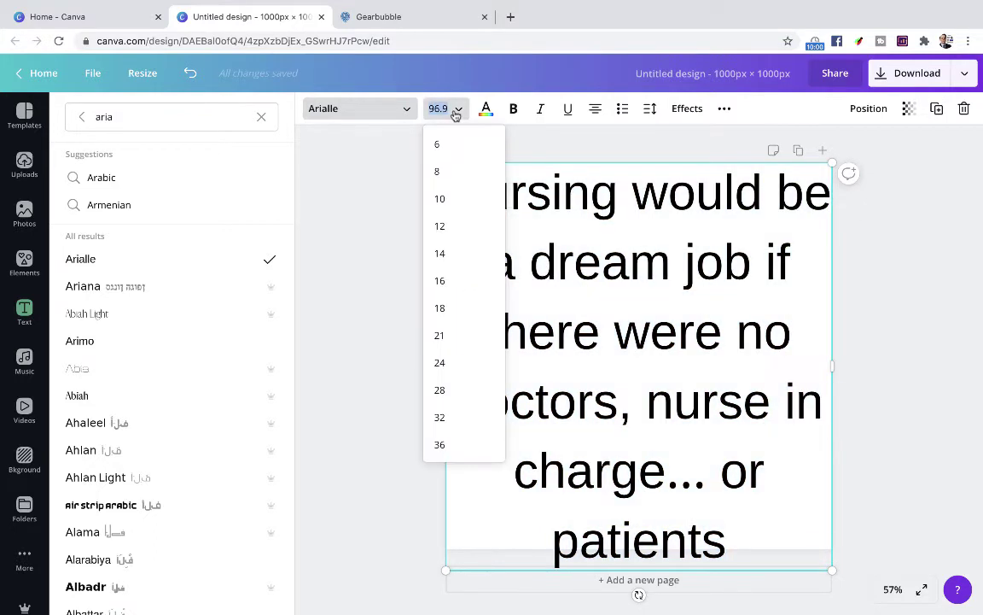
scroll(476, 342, down, 3)
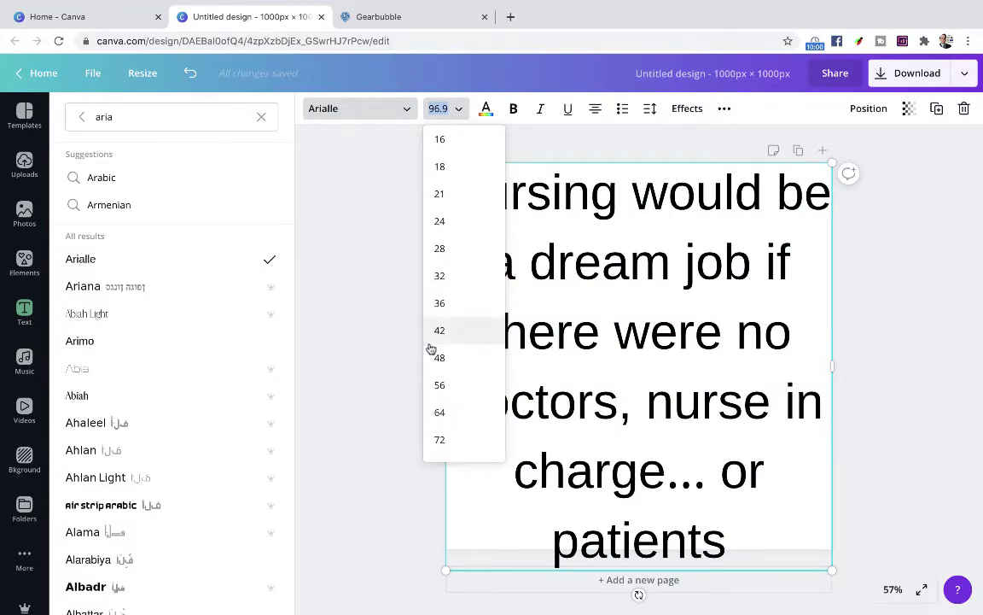
click(359, 446)
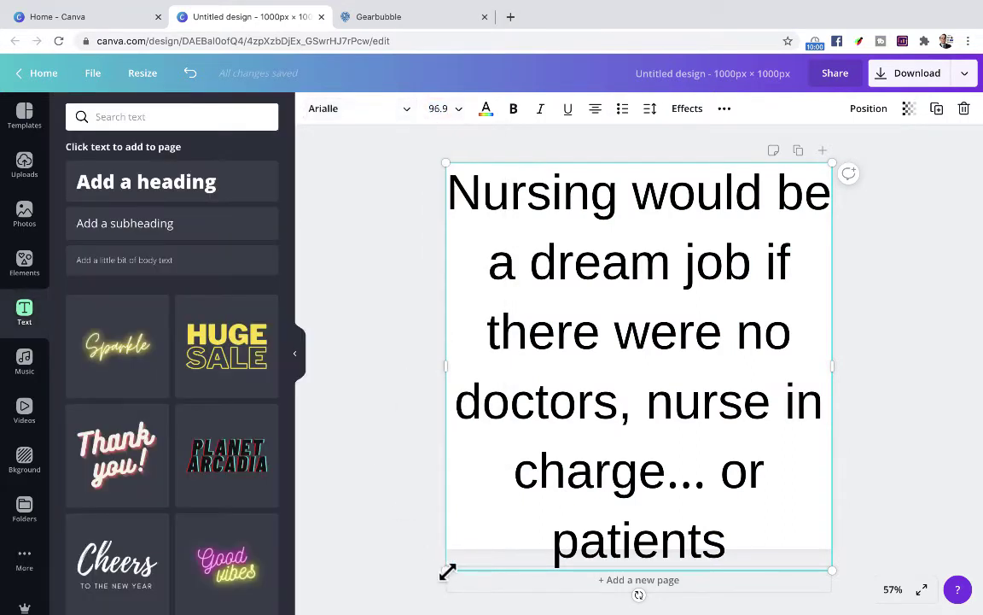
drag(445, 570, 451, 534)
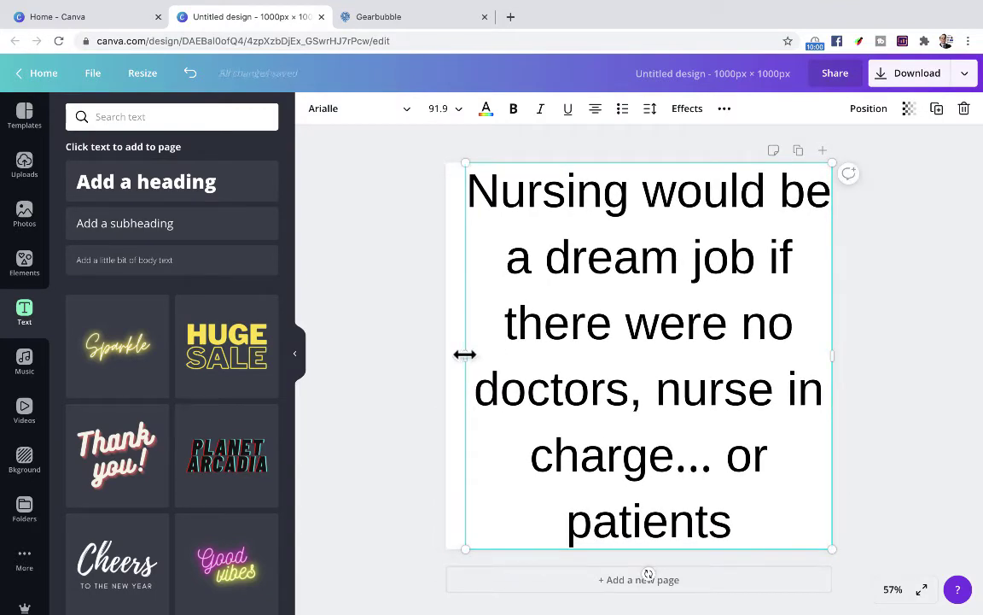
drag(463, 354, 446, 353)
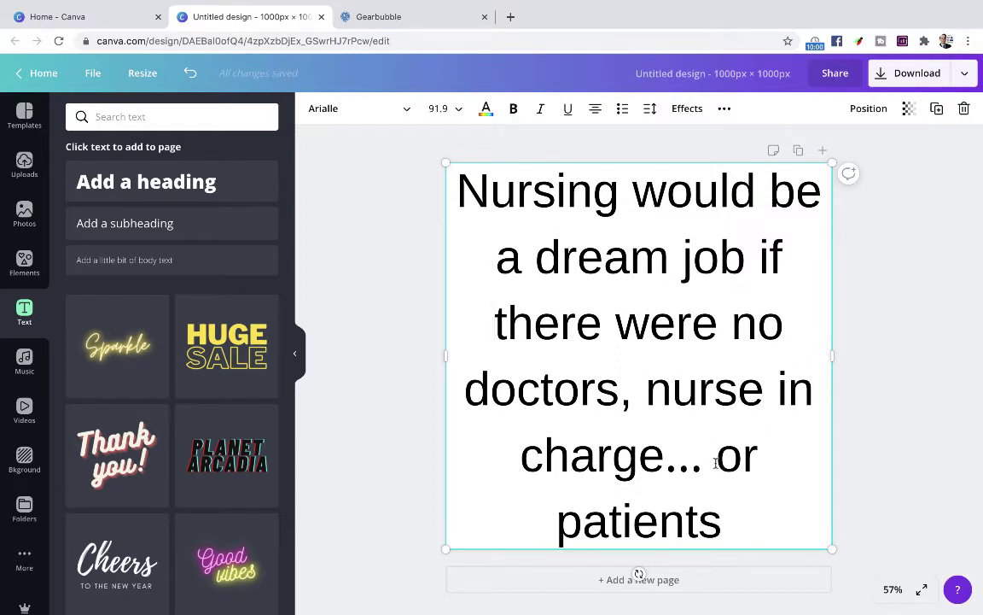
Add line breaks so 'or patients' and 'in charge...' each start their own line
key(BackSpace)
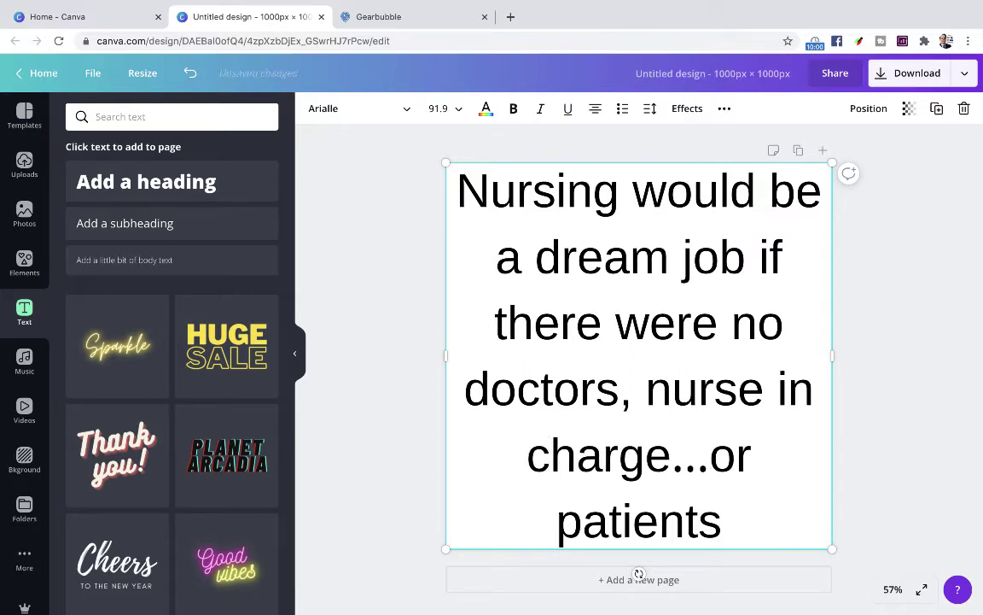
key(Return)
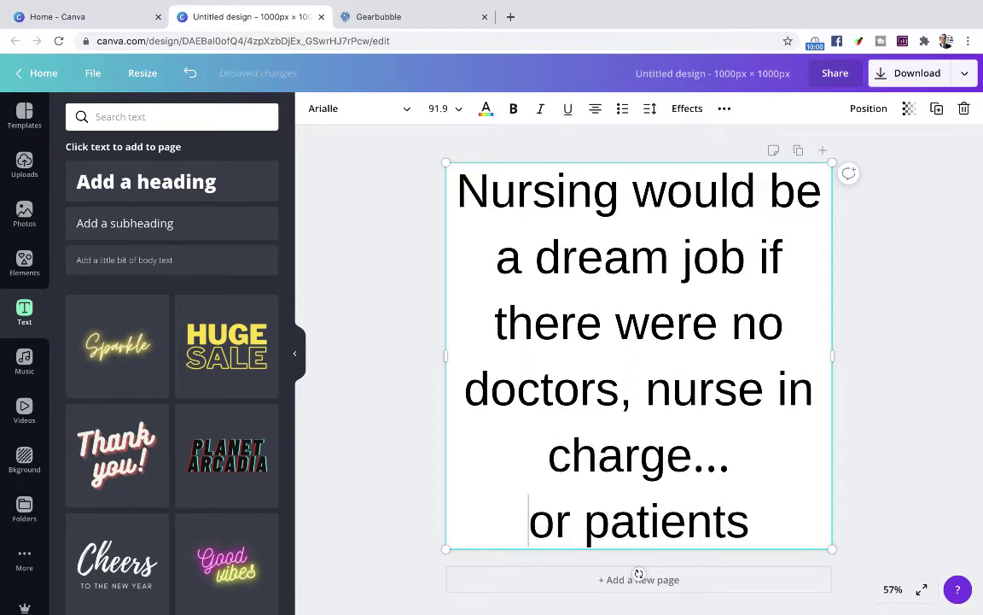
click(773, 388)
key(BackSpace)
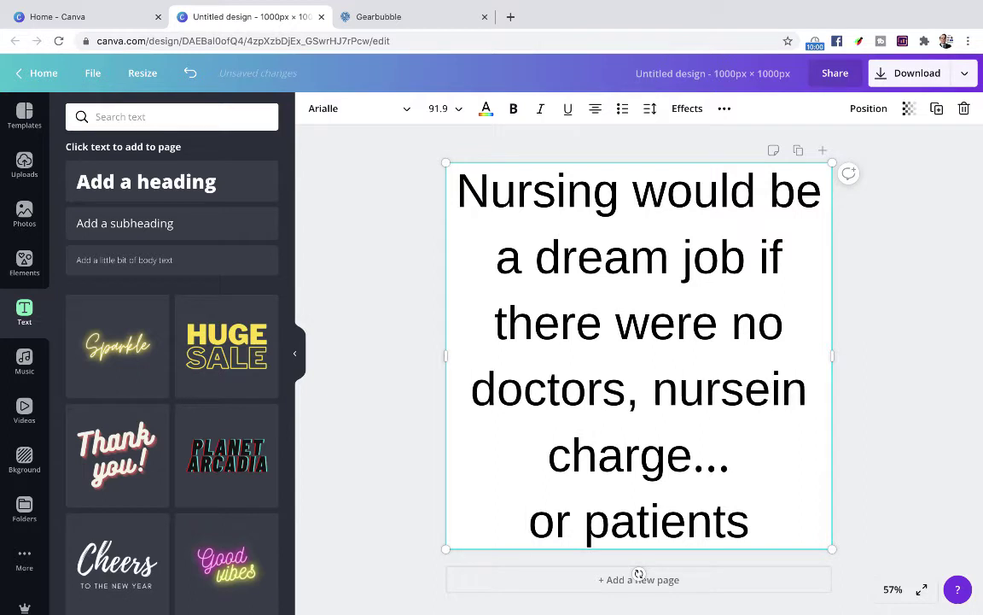
key(Return)
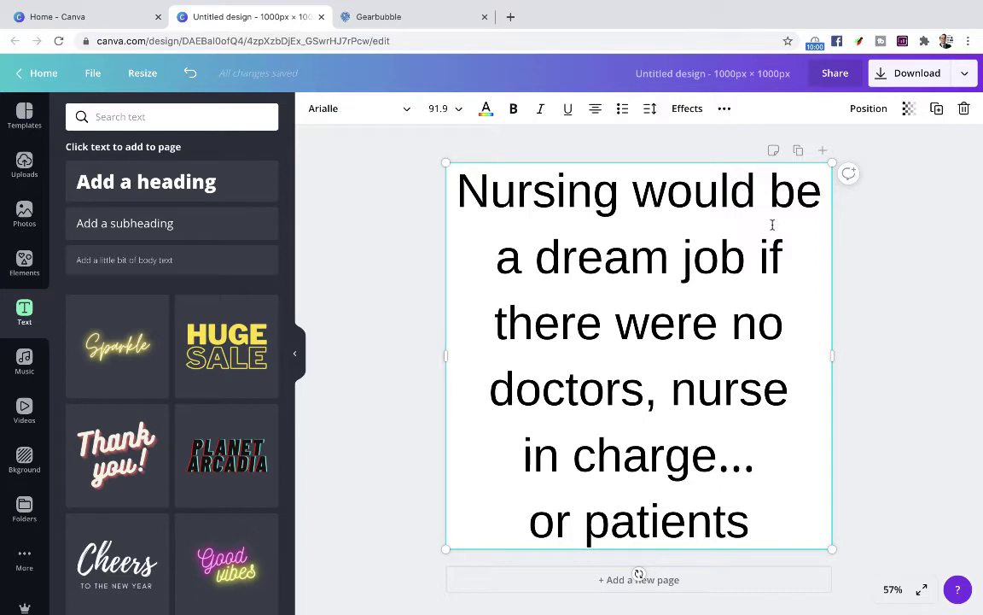
Download the nursing quote design as a PNG and dismiss the saved-design confirmation
click(917, 73)
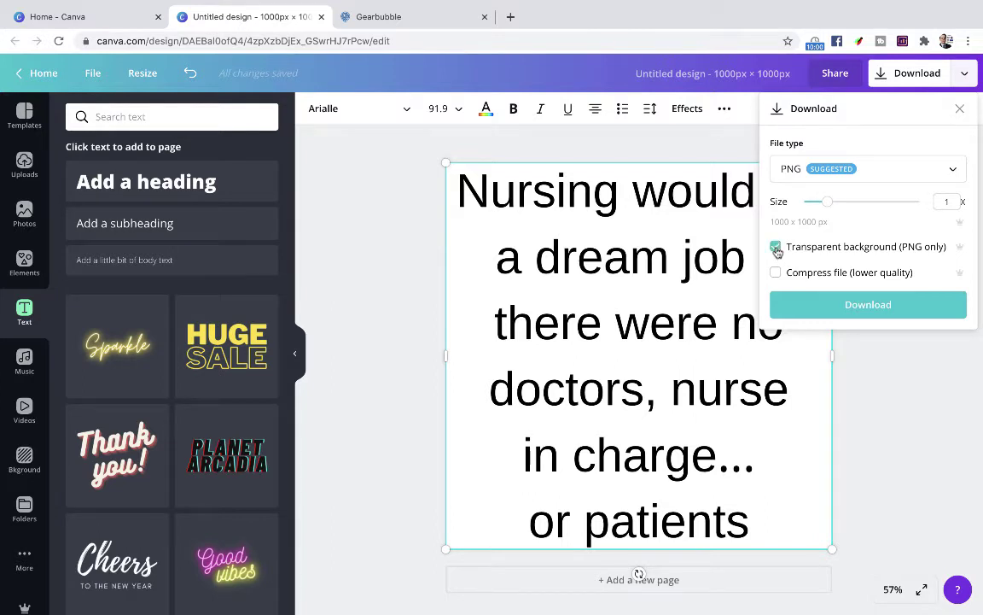
click(841, 306)
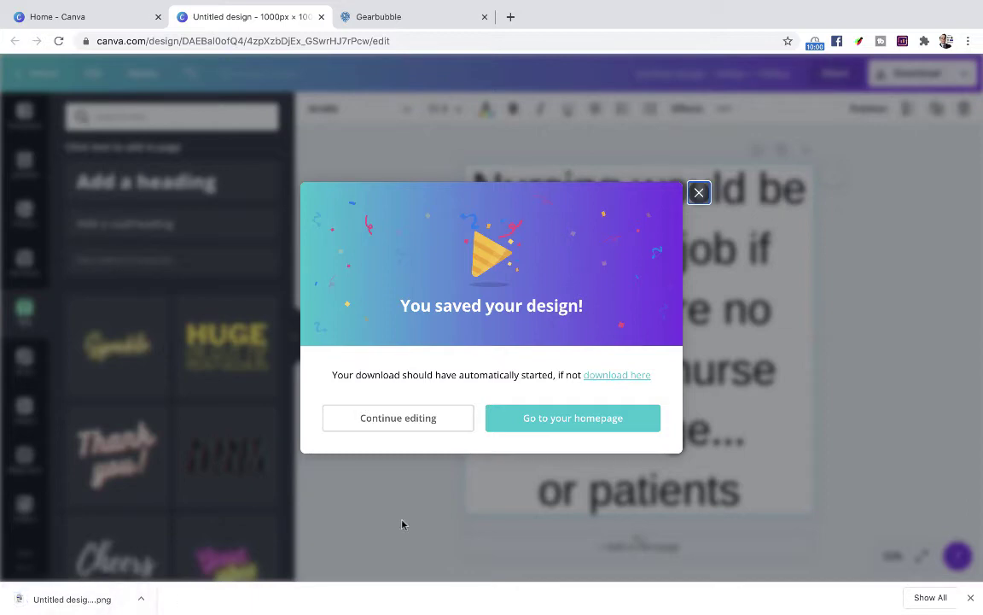
click(699, 192)
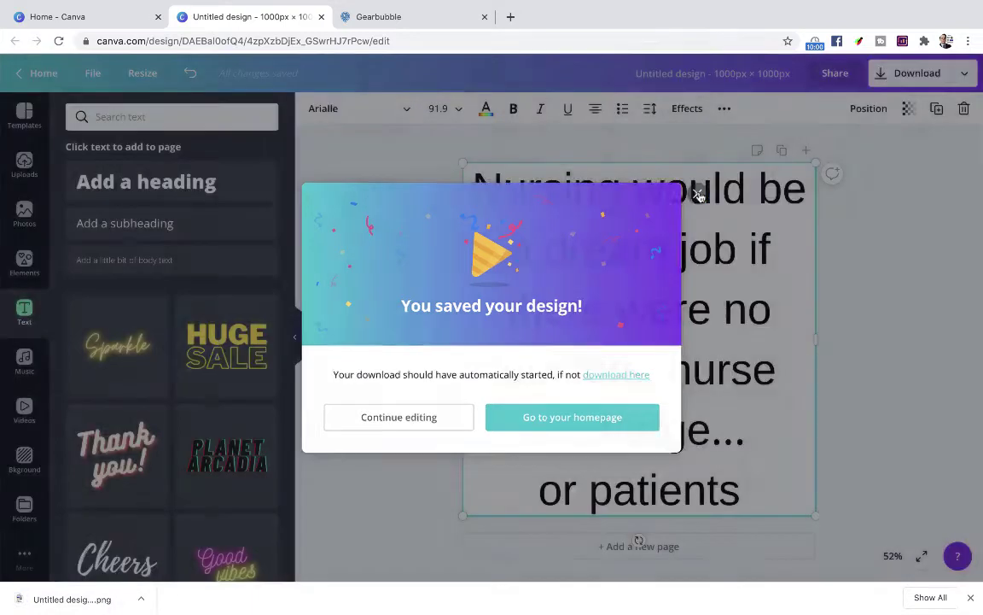
Pick the 'The trouble with having an open mind' line from the phrases file and return to Canva
key(super+Tab)
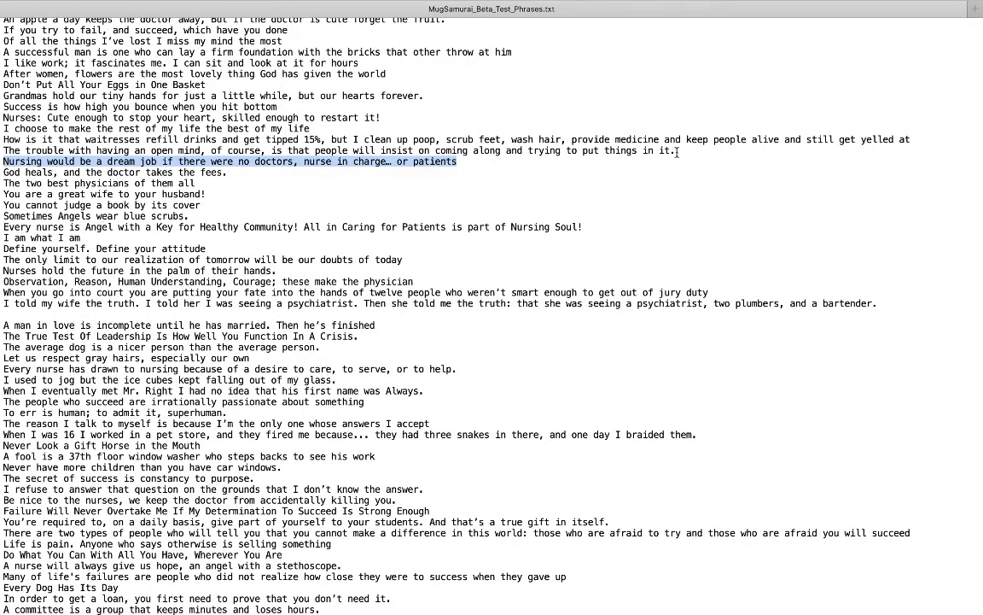
triple_click(664, 150)
key(super+c)
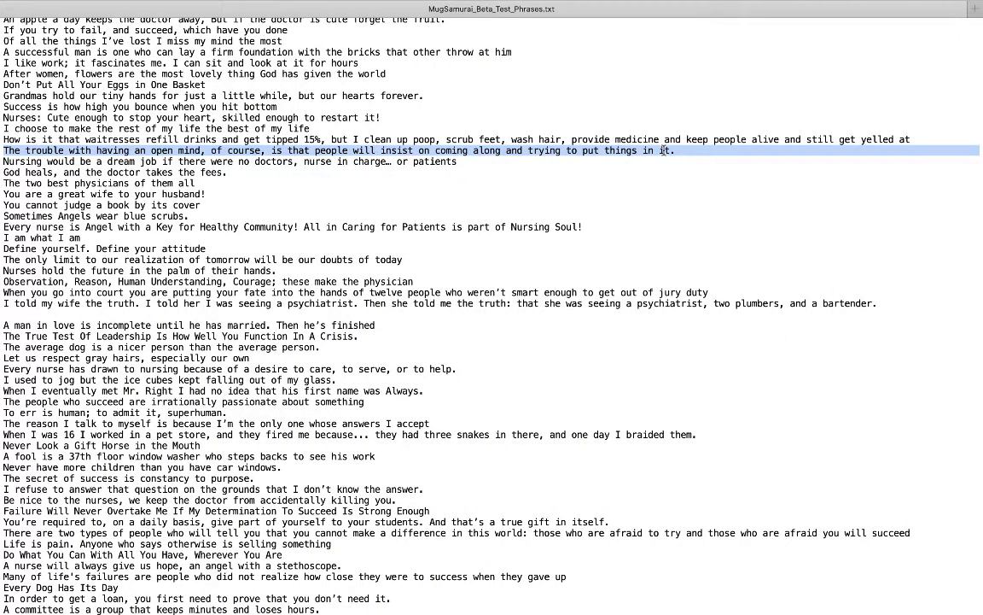
key(super+Tab)
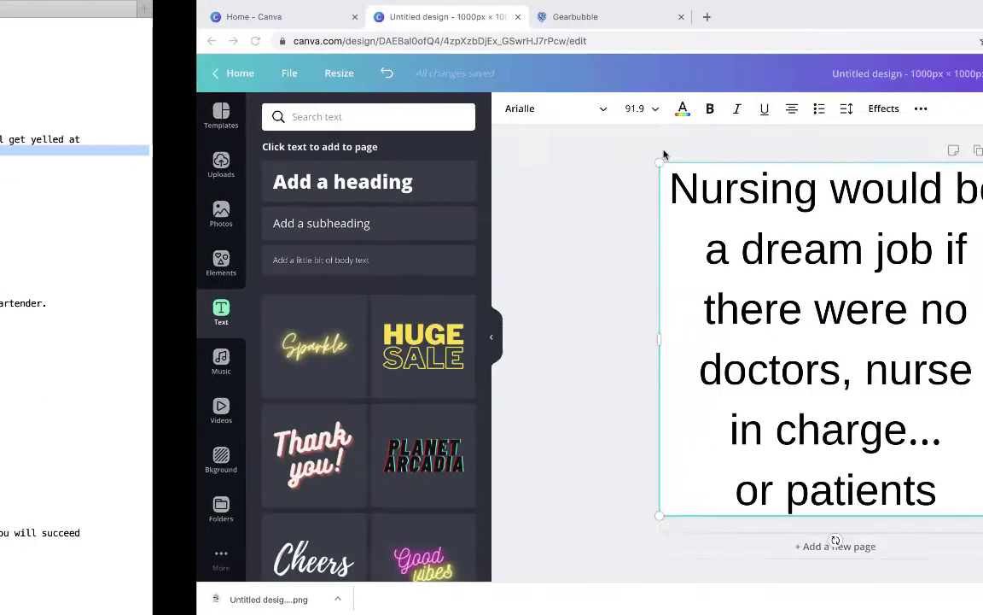
Replace the nursing quote with the pasted open-mind quote, removing the leftover empty line
double_click(613, 251)
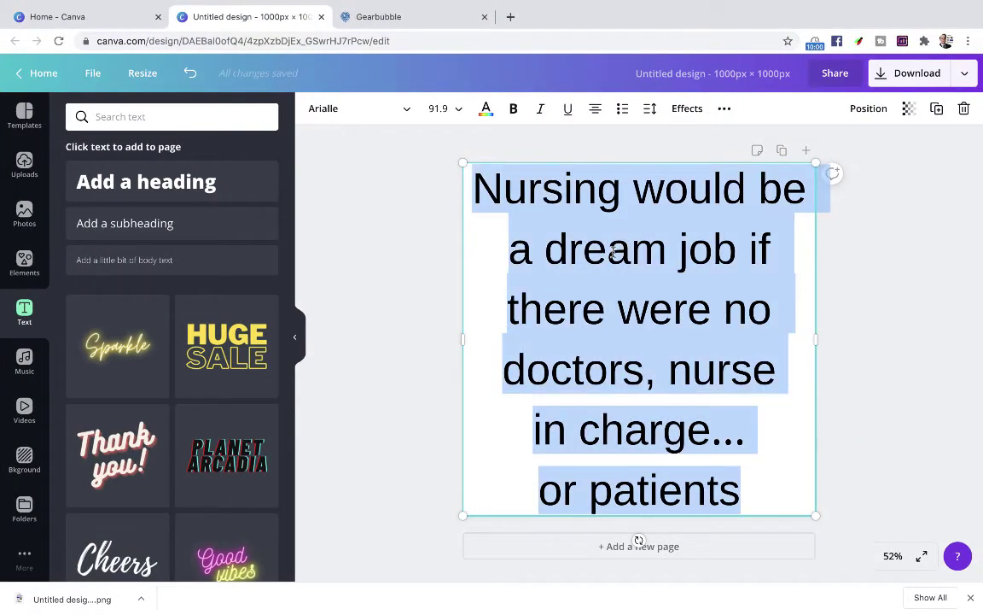
key(super+v)
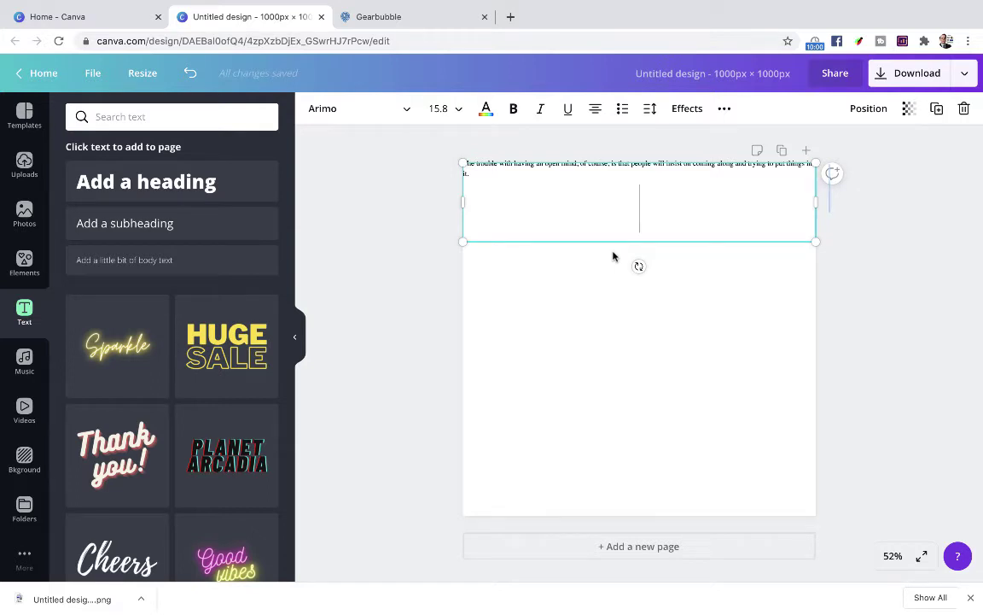
key(super+z)
click(608, 251)
triple_click(611, 250)
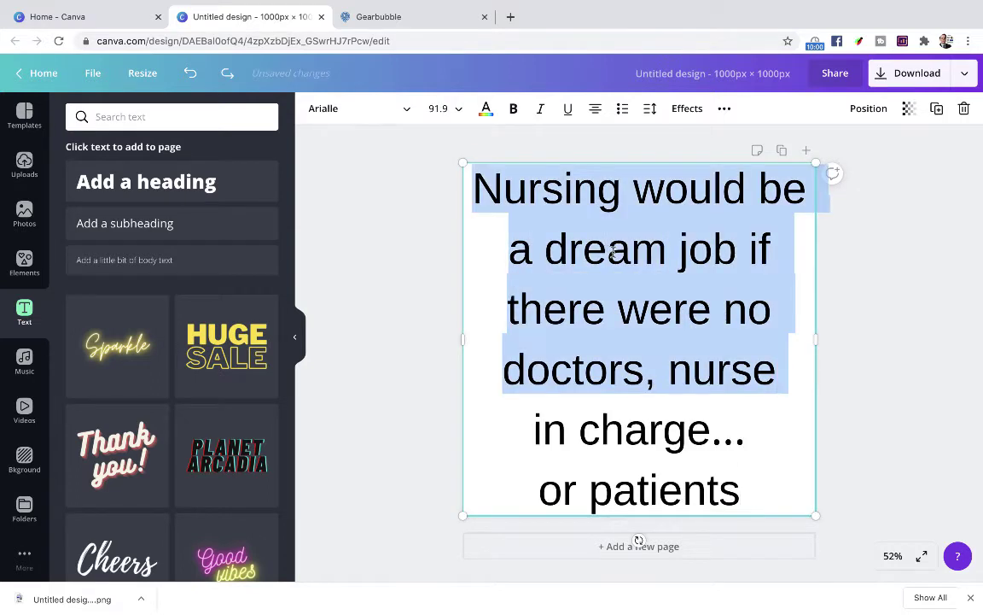
key(BackSpace)
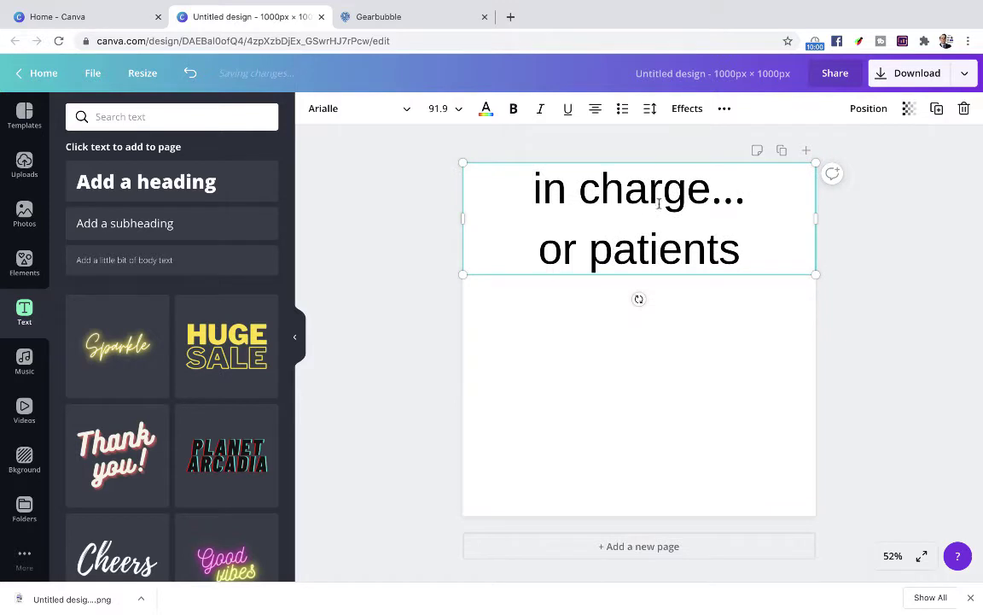
drag(742, 247, 536, 194)
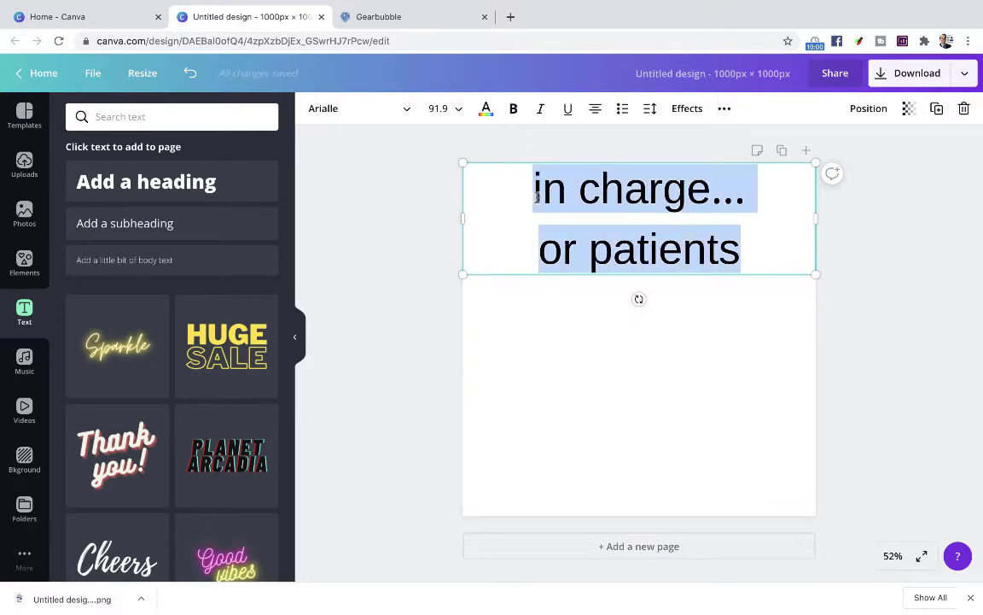
key(ctrl+v)
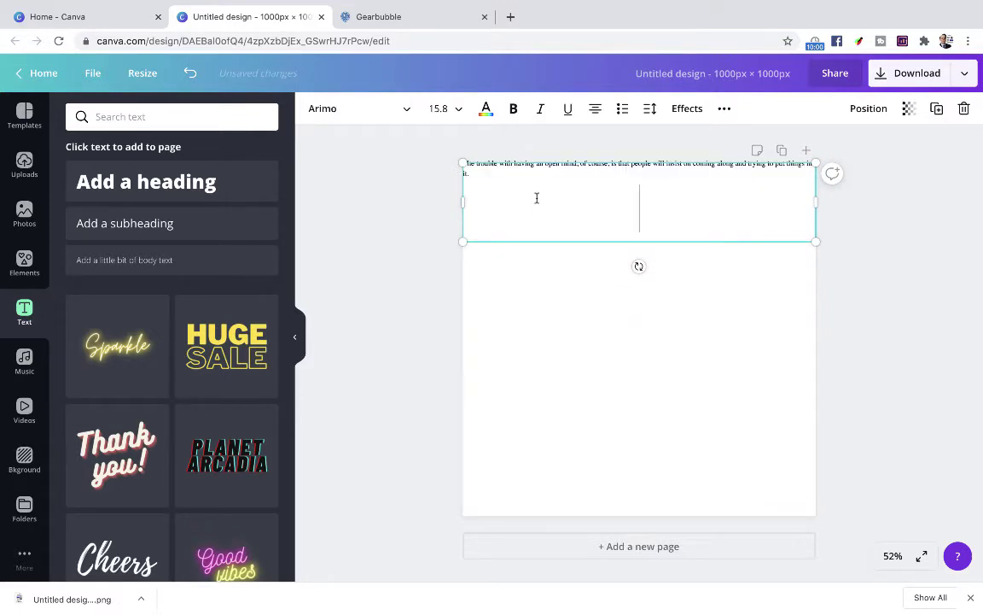
key(BackSpace)
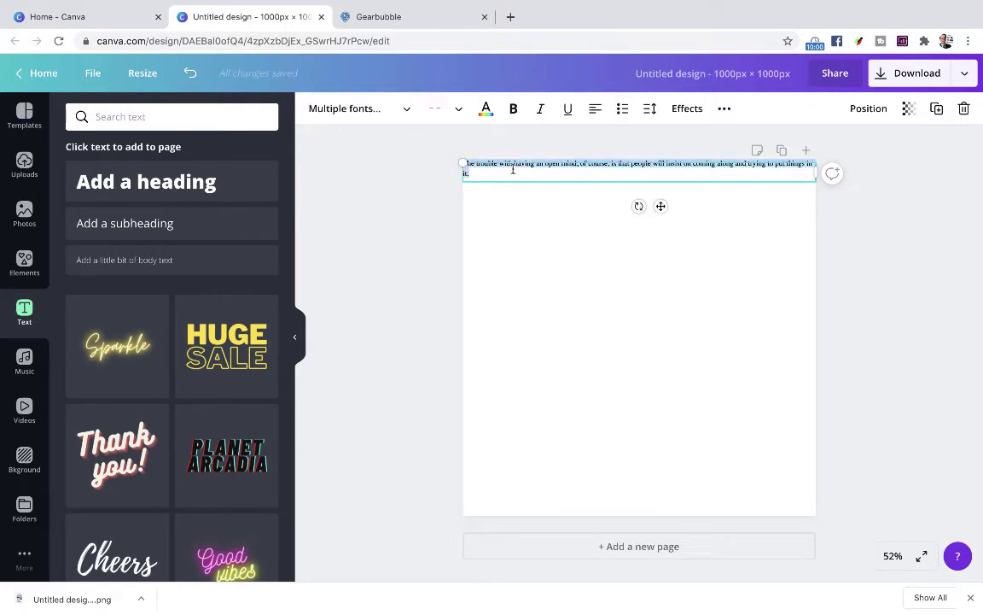
Set the open-mind quote's font size to 88
click(454, 107)
scroll(484, 362, down, 5)
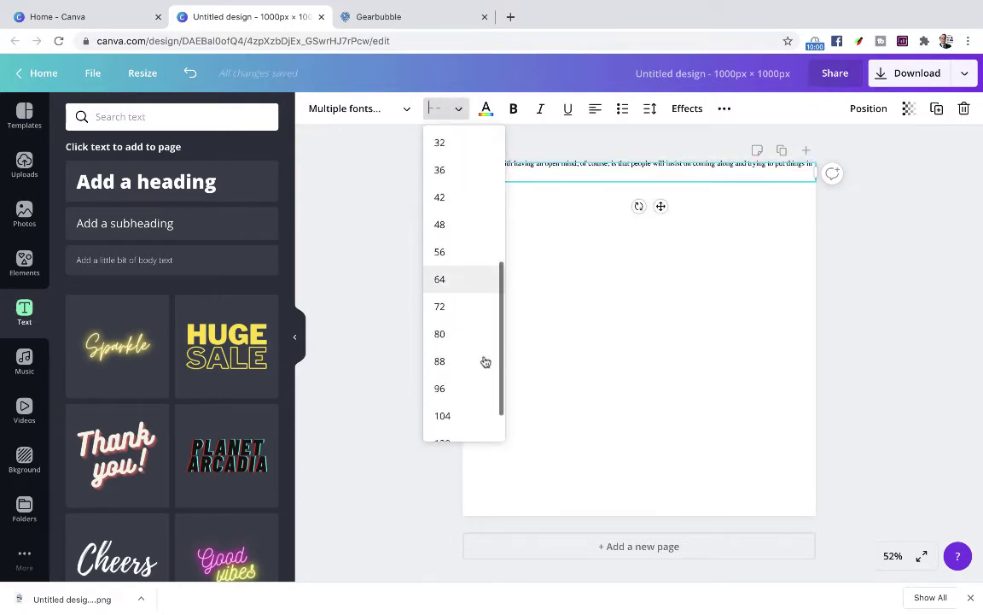
click(450, 319)
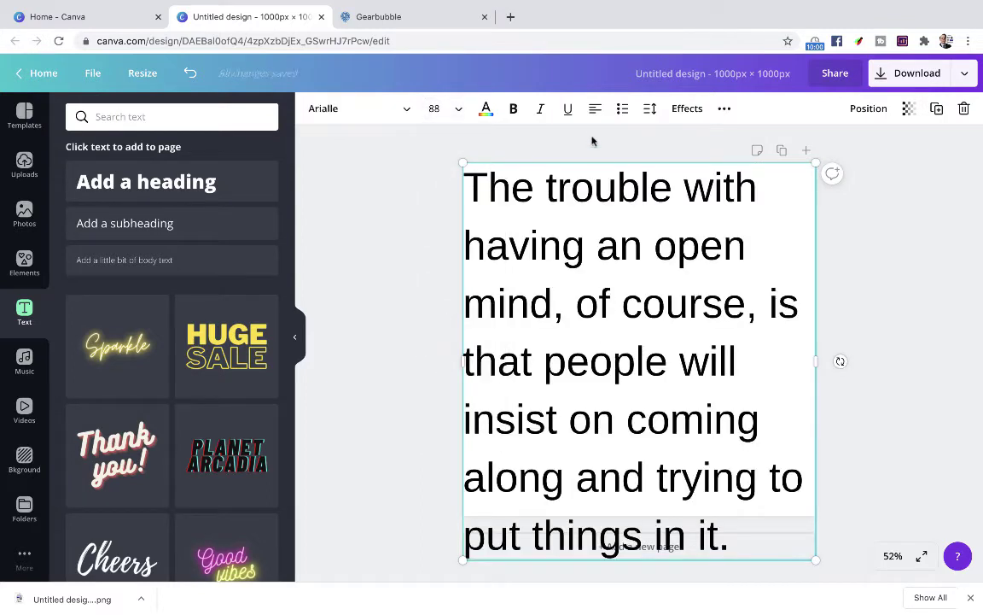
Centre-align the open-mind quote and resize its box to the full page width
click(595, 108)
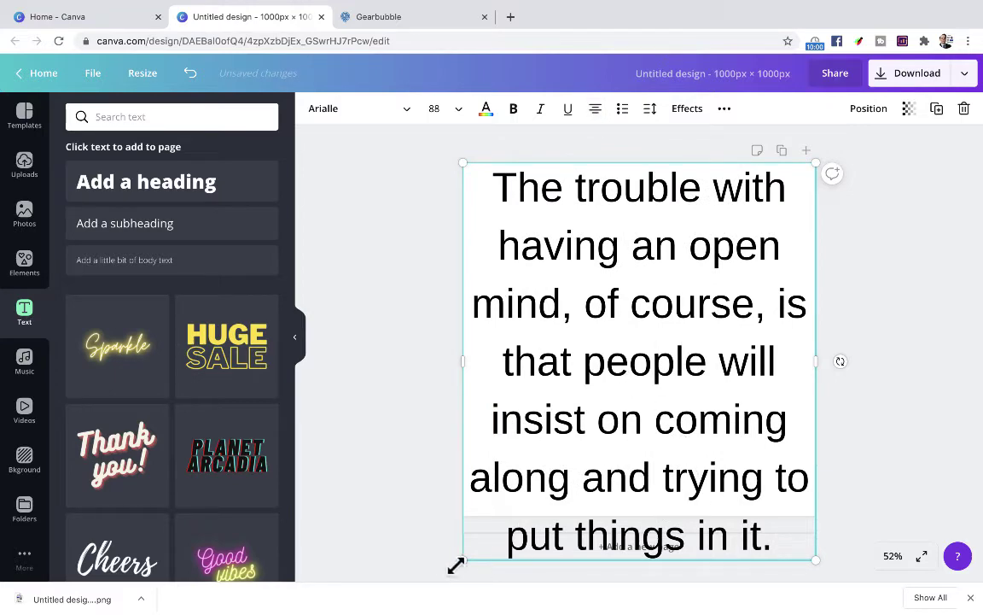
drag(459, 561, 476, 499)
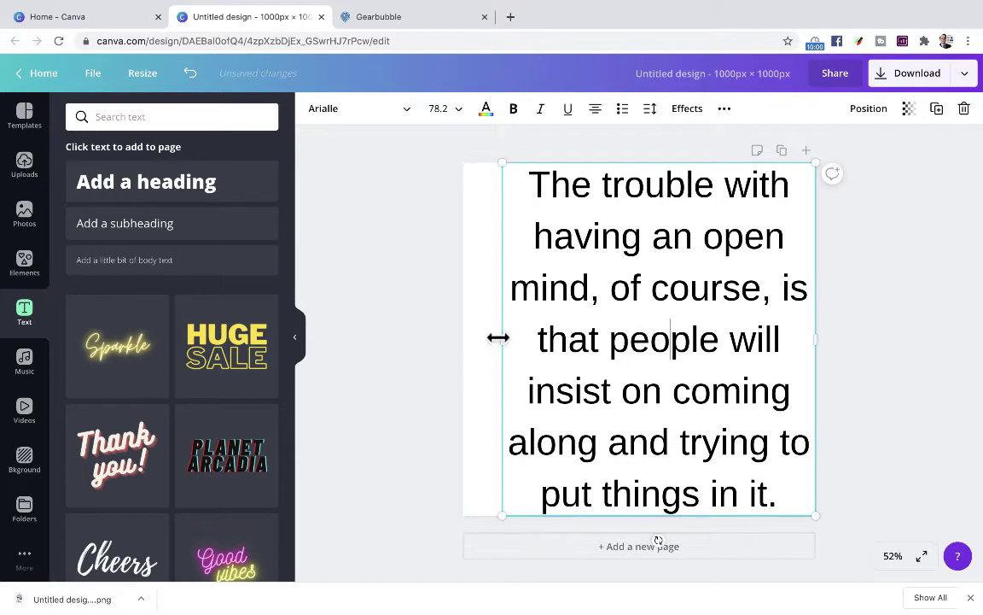
drag(499, 338, 461, 336)
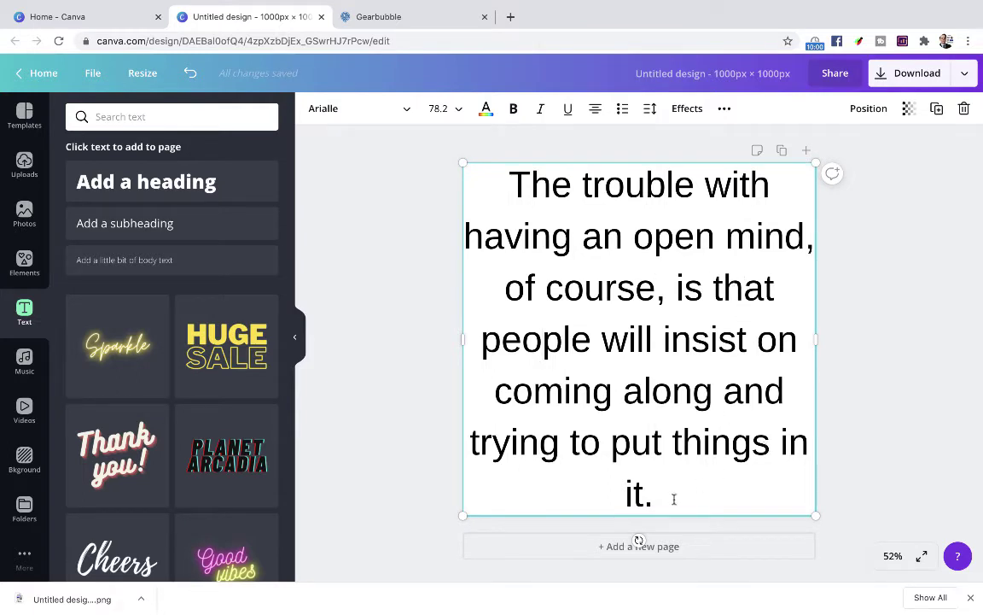
drag(671, 499, 617, 500)
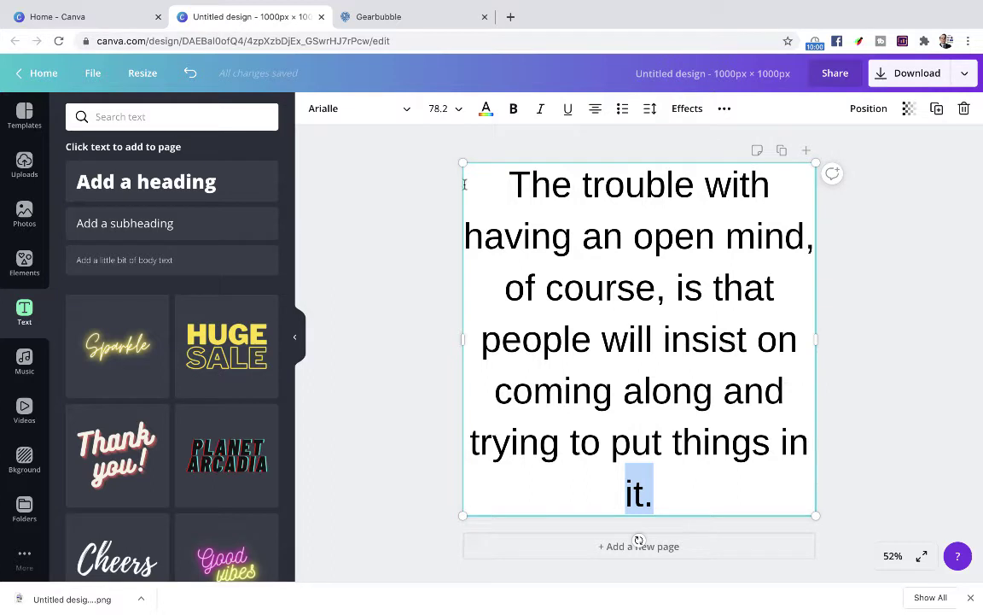
Set the quote's font size to 70, after briefly trying 77
click(454, 117)
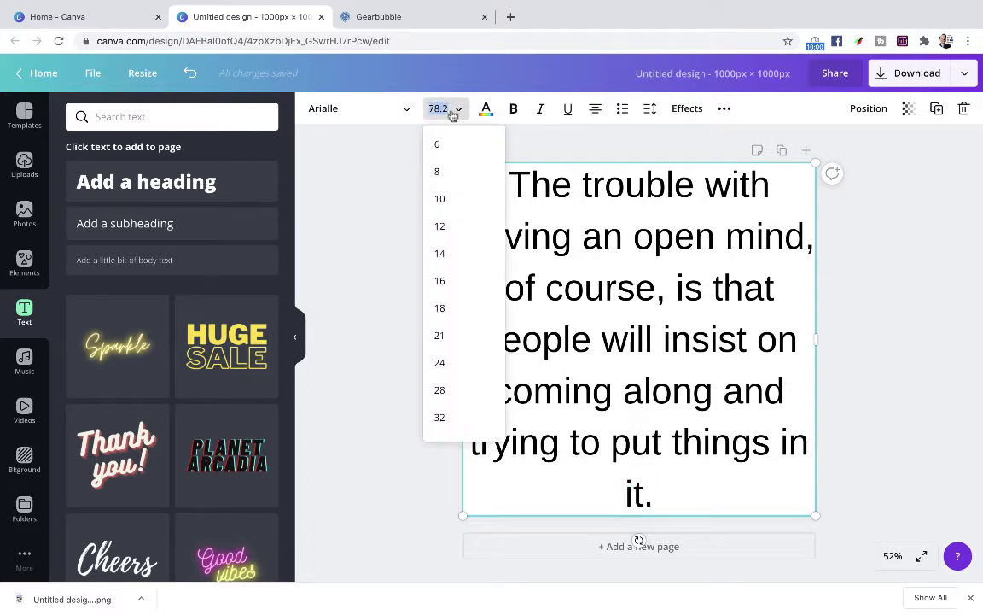
click(446, 108)
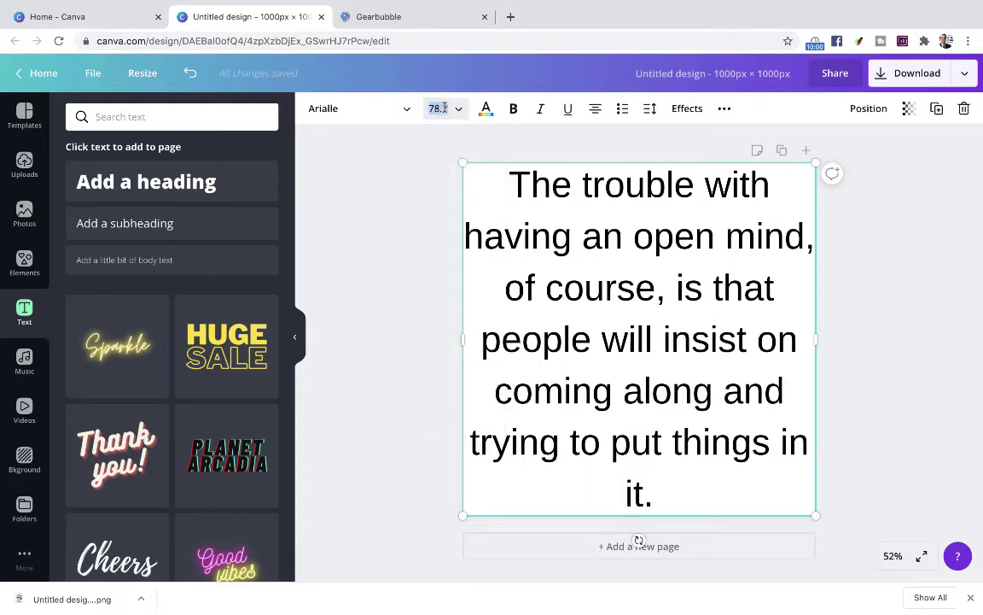
text(77)
key(Return)
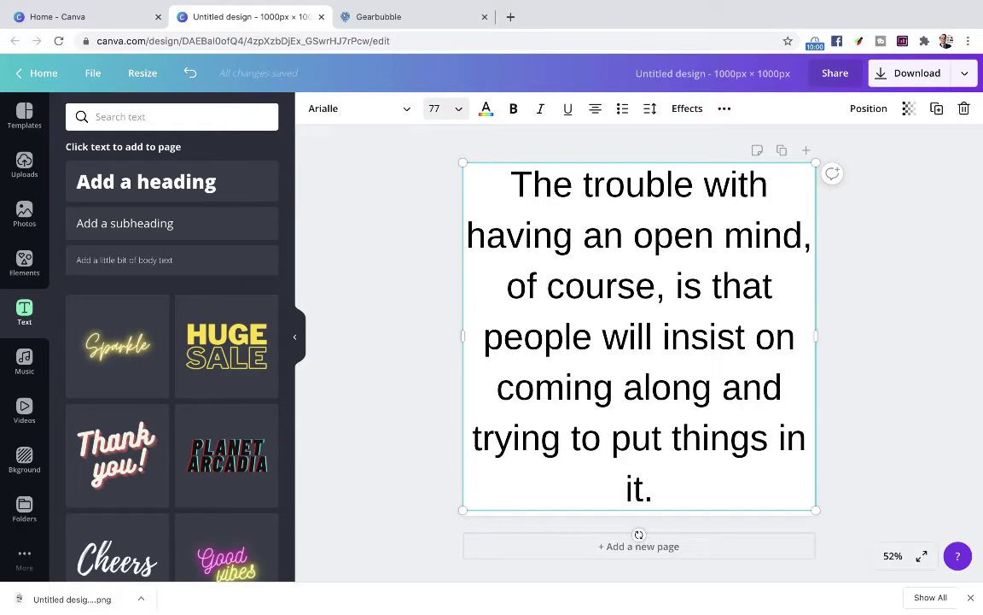
click(434, 103)
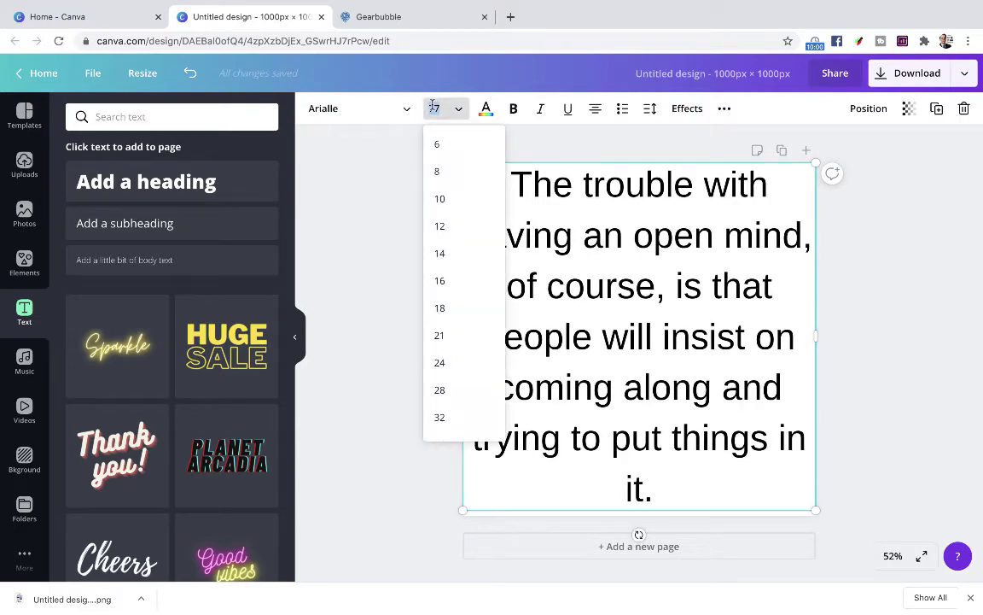
text(70)
key(Return)
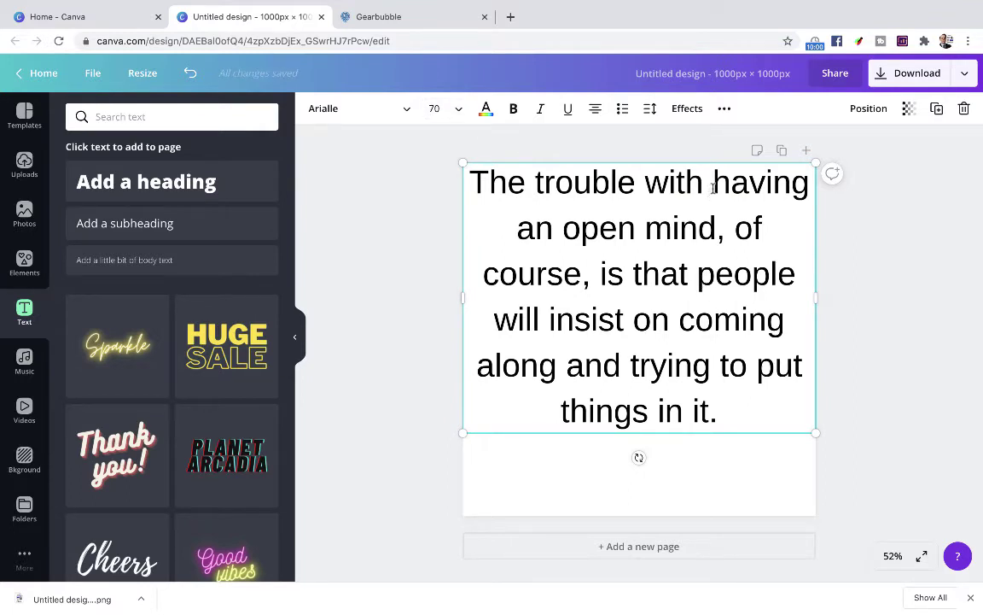
Insert line breaks before 'of course', 'put things in it.', 'people will insist on' and 'trying'
click(735, 228)
key(Return)
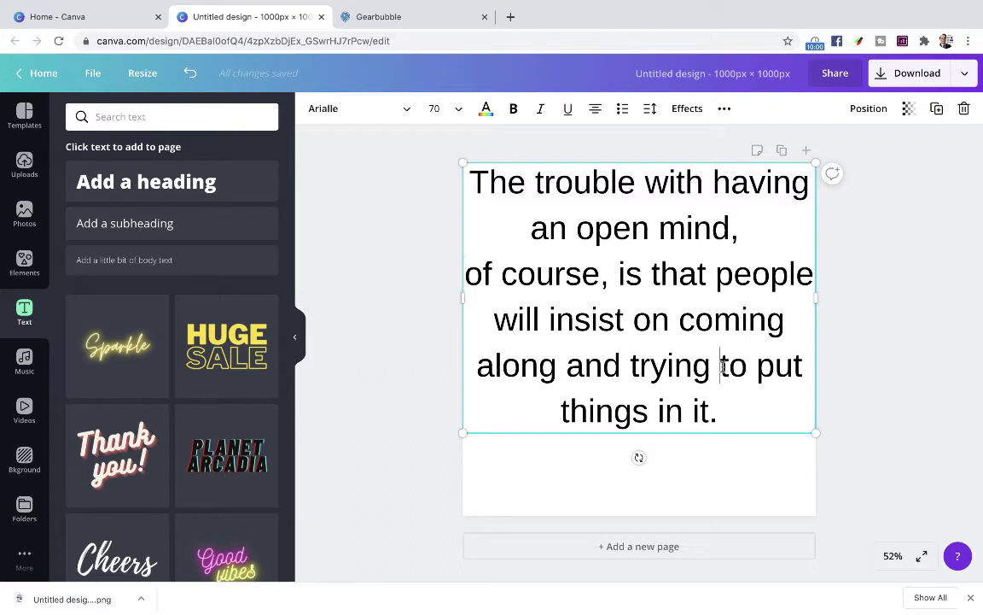
key(Return)
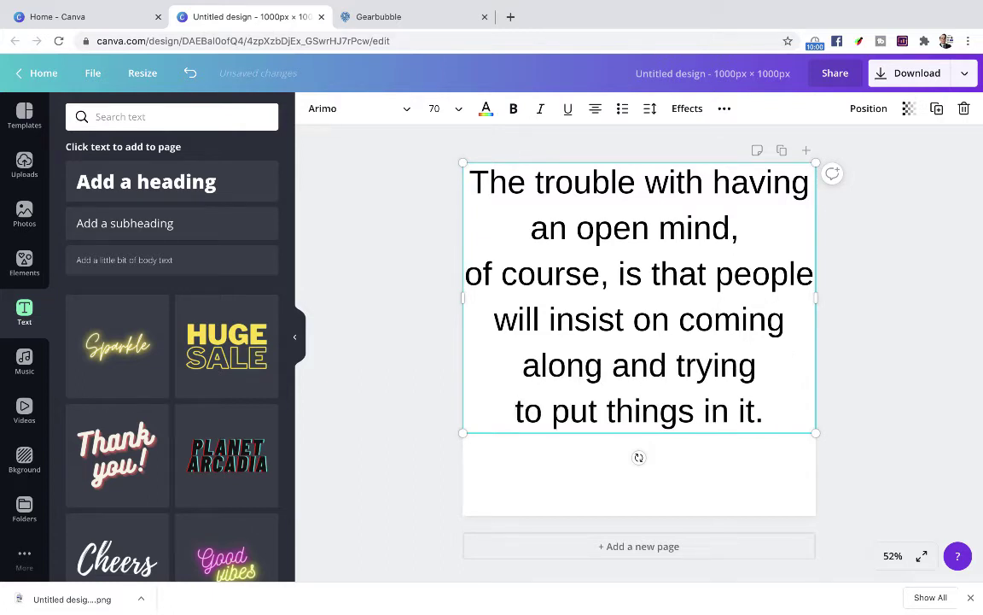
click(715, 275)
key(BackSpace)
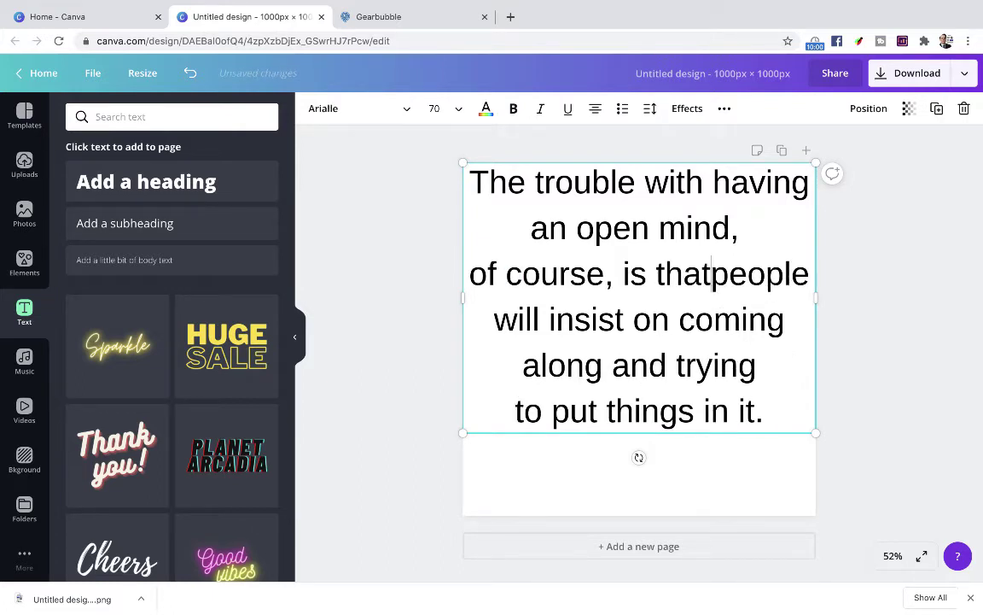
key(Return)
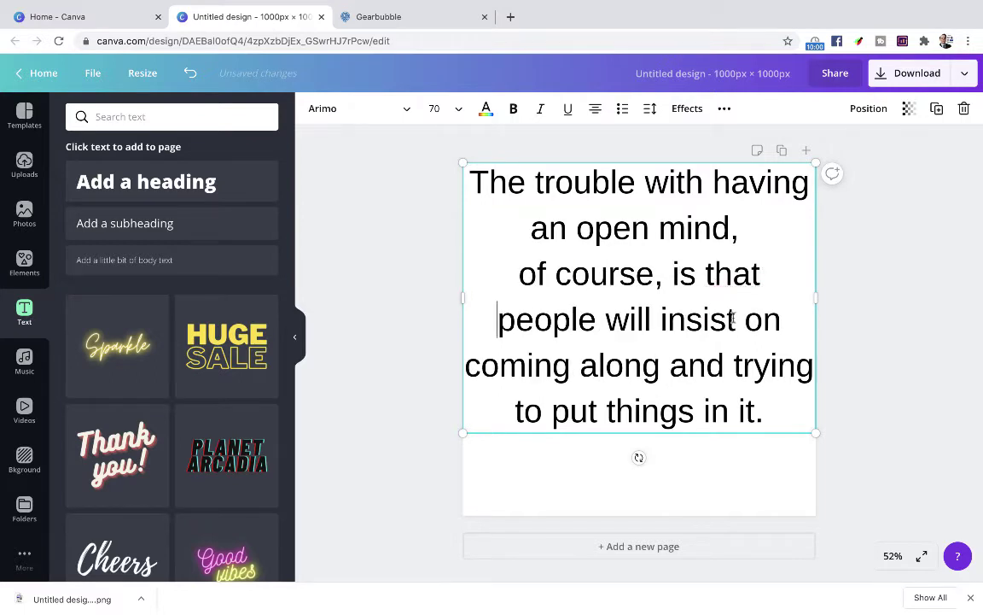
click(734, 365)
key(BackSpace)
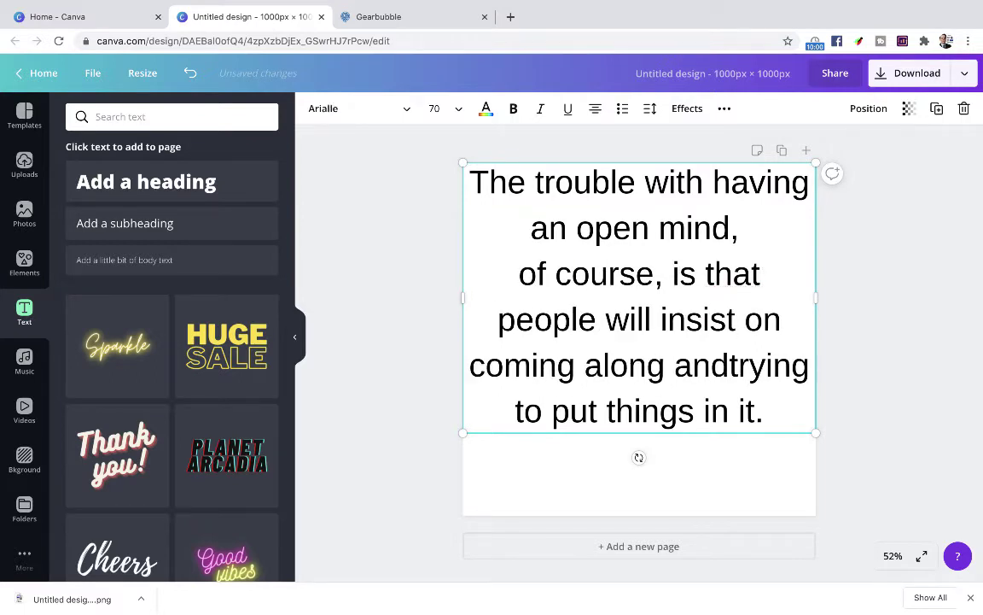
key(Return)
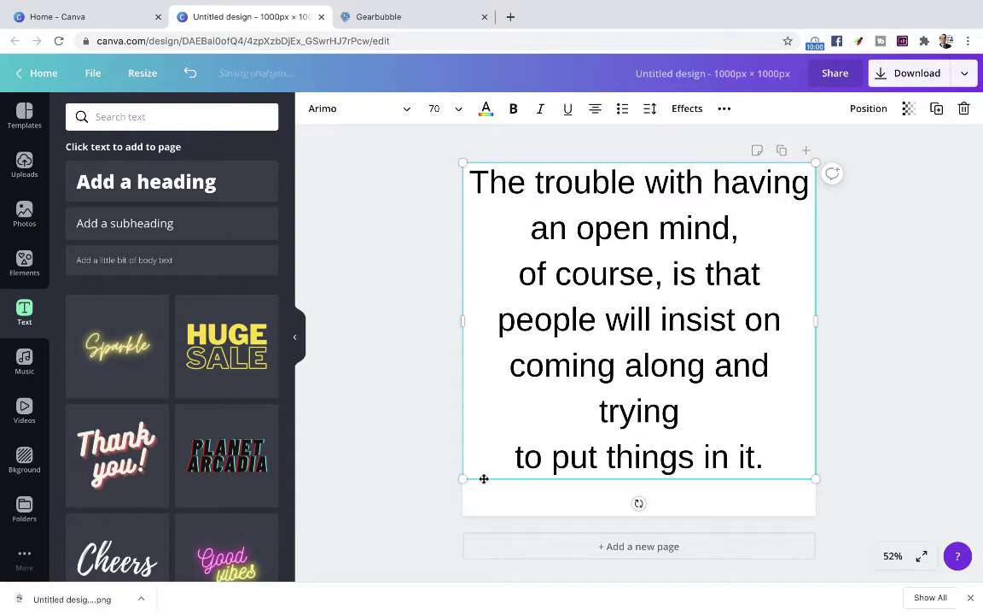
click(516, 457)
key(BackSpace)
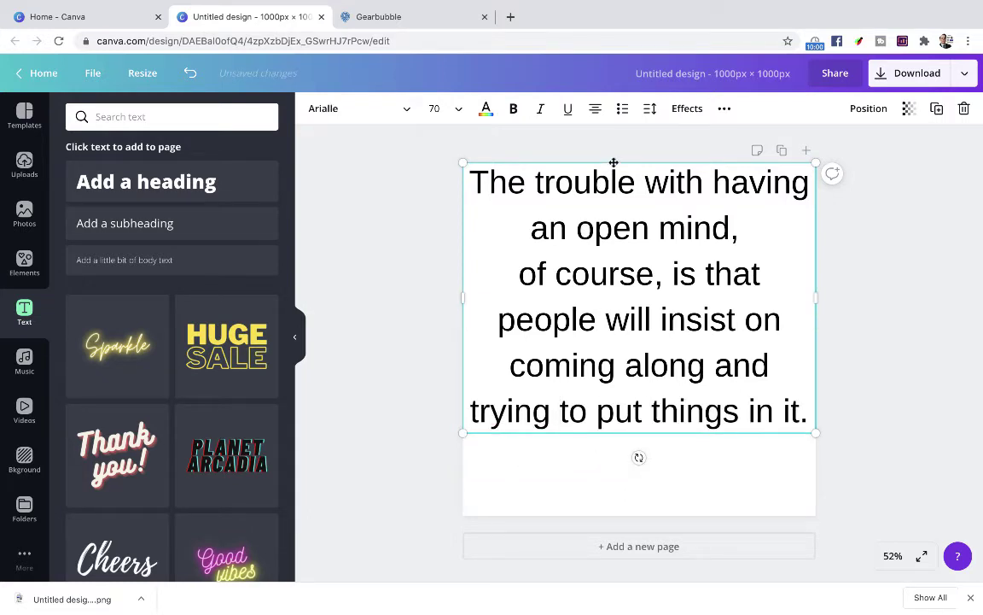
Rebalance the lines at 'and' and 'put things in it.', then nudge the box slightly lower
key(ctrl+Home)
click(713, 367)
key(BackSpace)
key(Return)
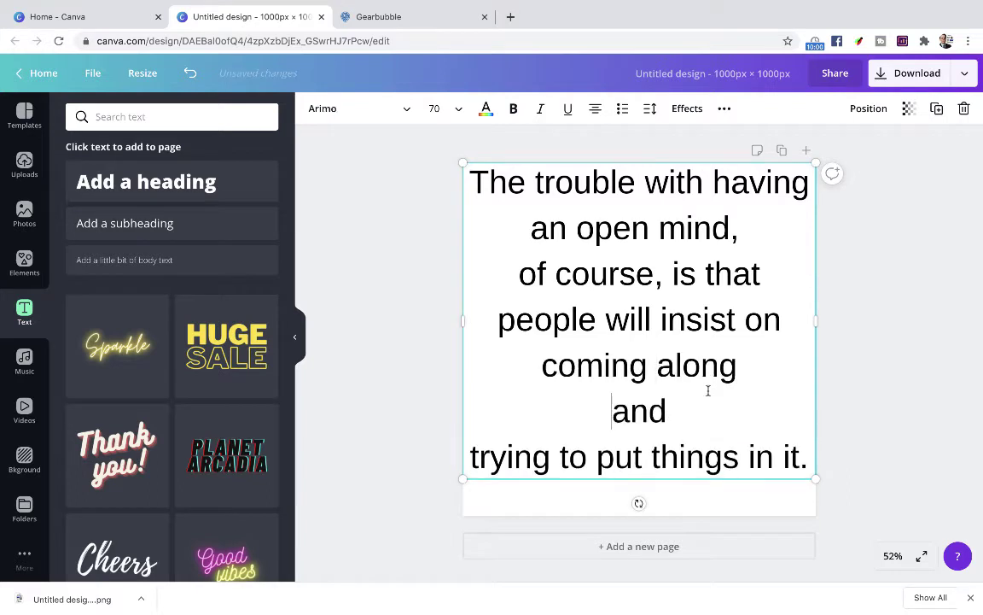
click(470, 455)
key(BackSpace)
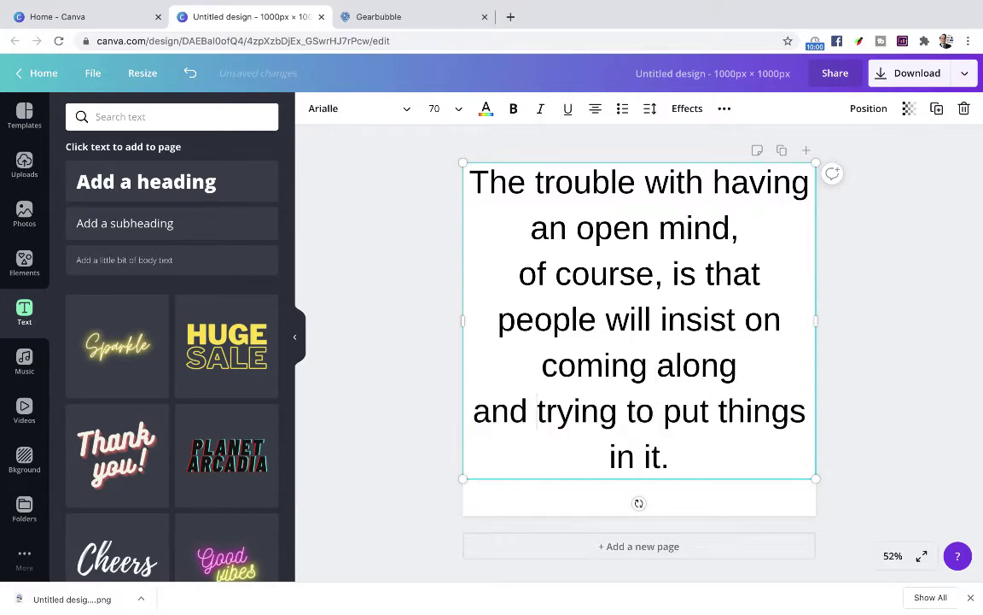
click(665, 411)
key(BackSpace)
key(Return)
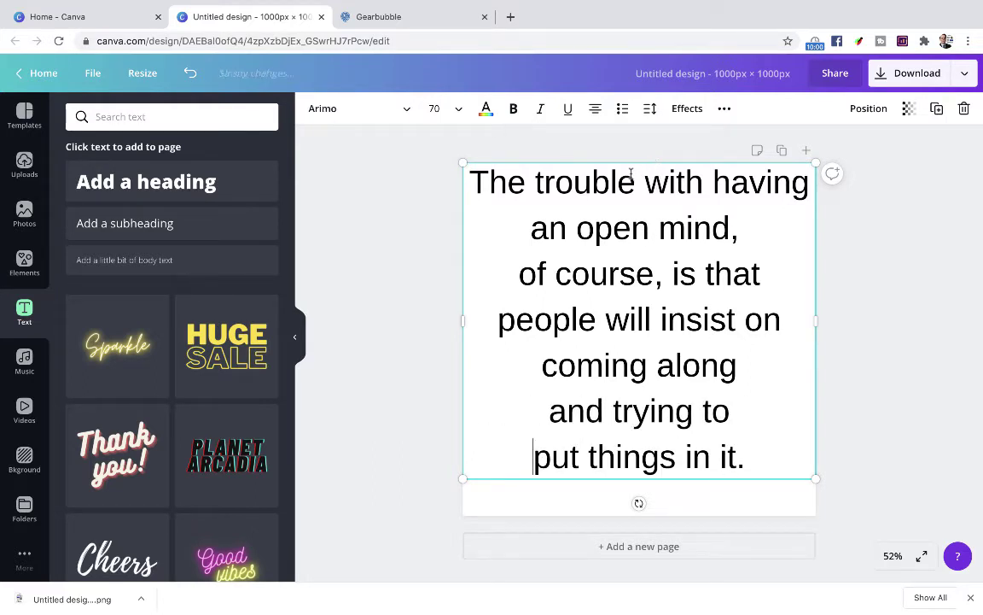
drag(650, 161, 630, 181)
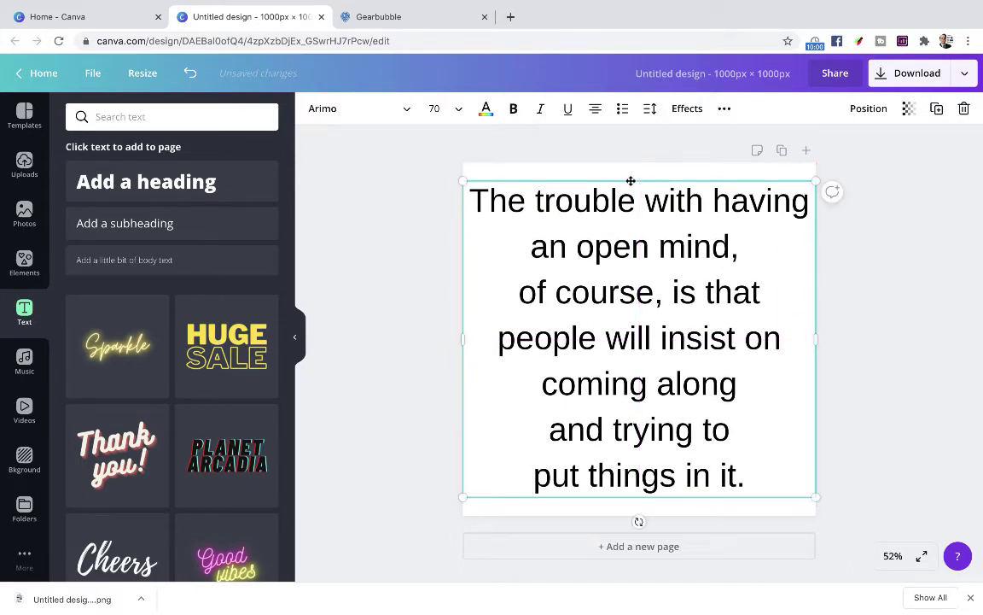
Download the open-mind quote design as a PNG and close the confirmation notice
click(919, 78)
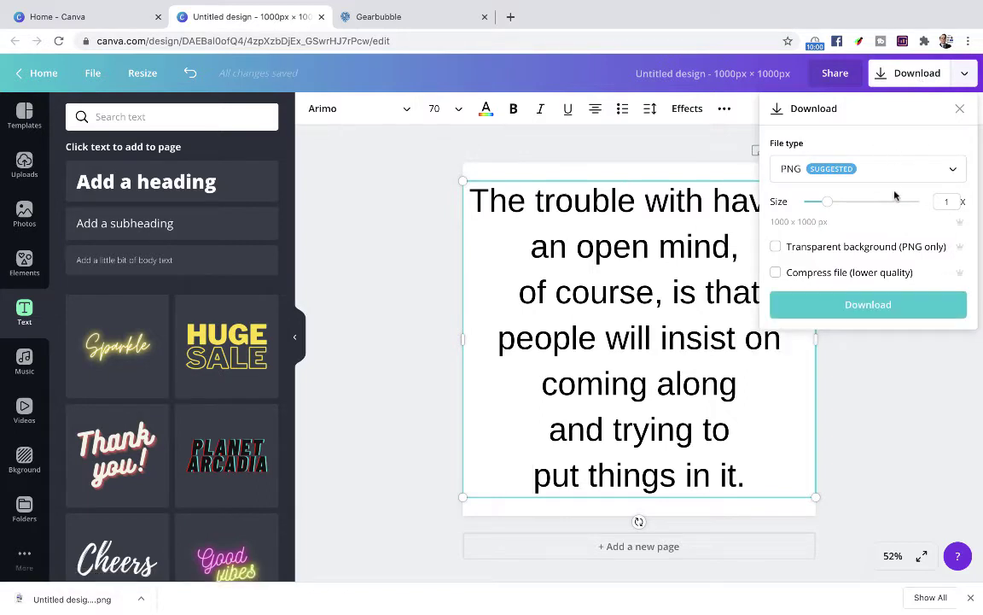
click(850, 312)
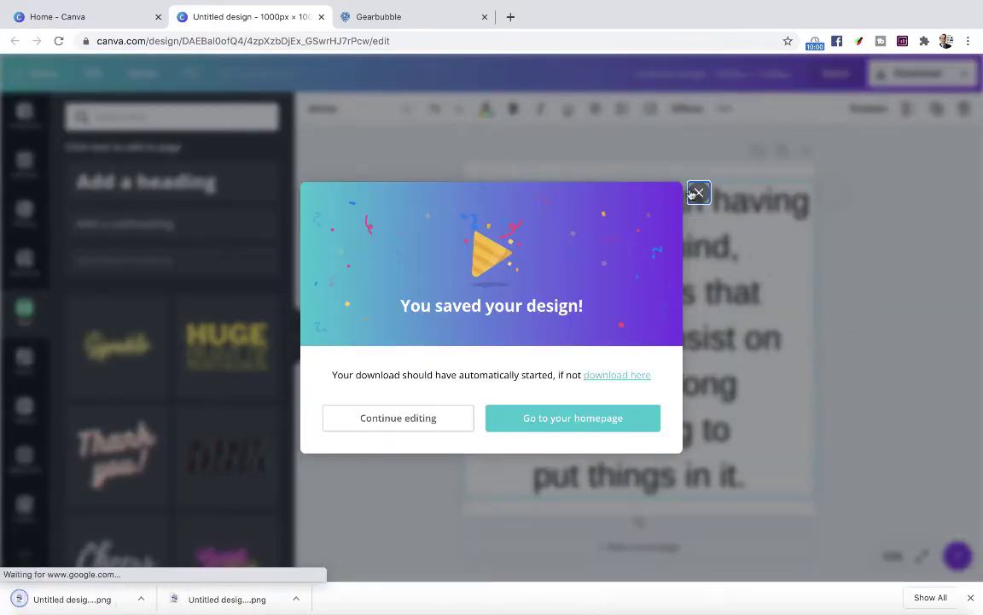
click(698, 194)
Select the 'I choose to make…' line in the phrases file and go back to Canva
key(ctrl+Left)
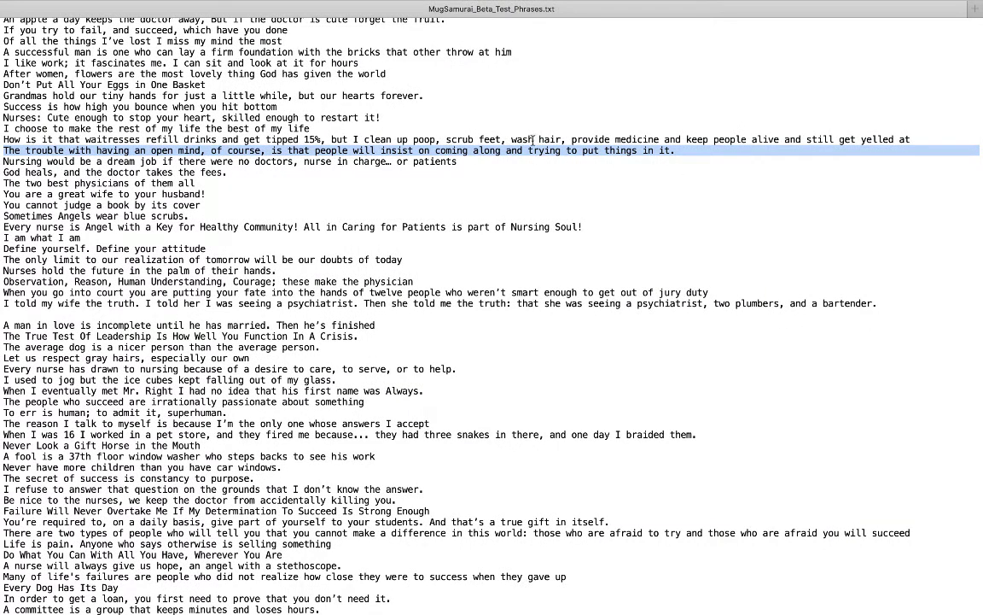
triple_click(309, 128)
key(ctrl+c)
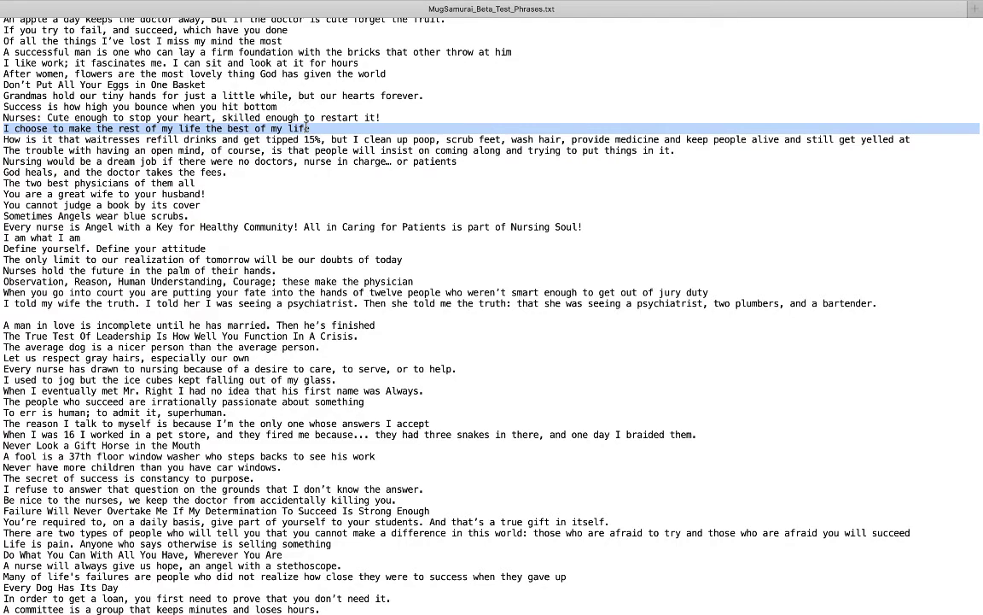
key(ctrl+Right)
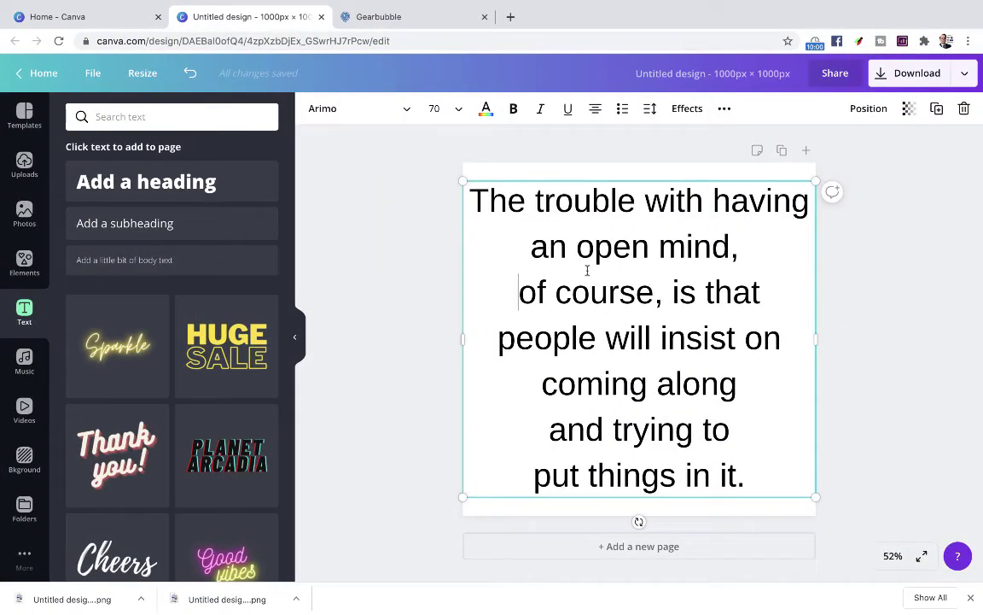
Replace the text with 'I choose to make the rest of my life the best of my life' at size 96
key(ctrl+a)
key(ctrl+v)
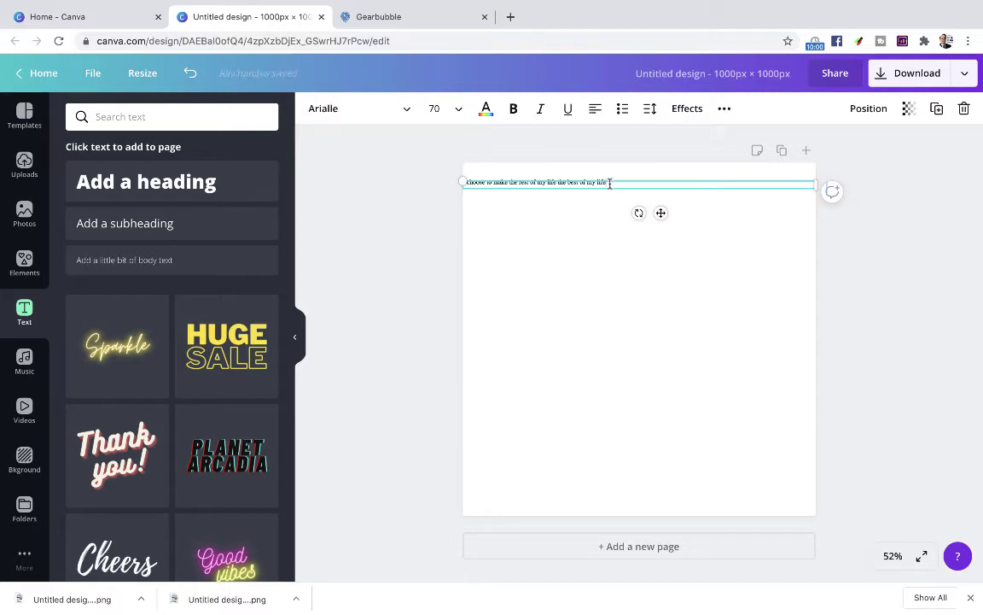
key(ctrl+a)
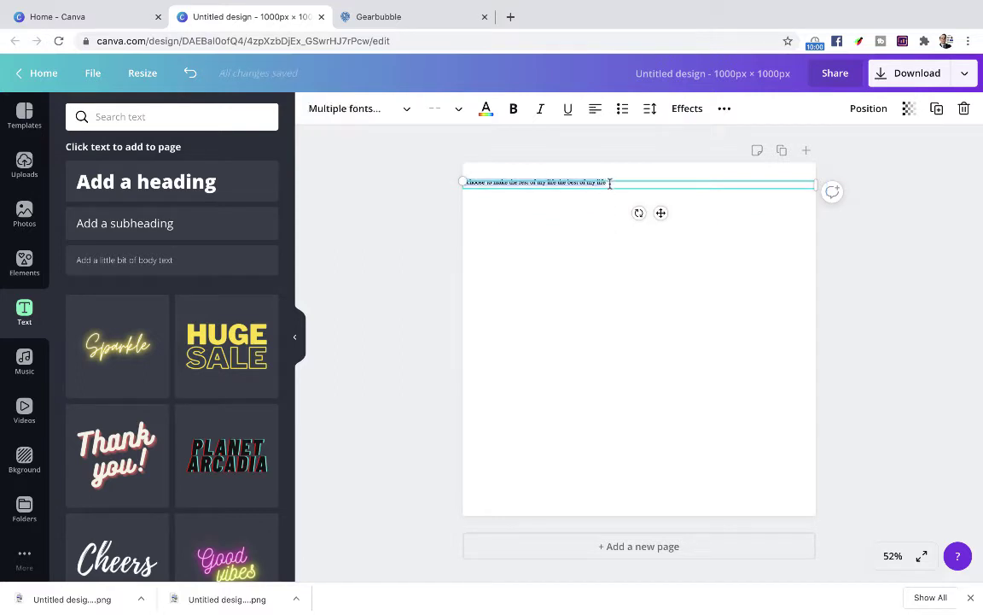
click(449, 113)
scroll(472, 362, down, 5)
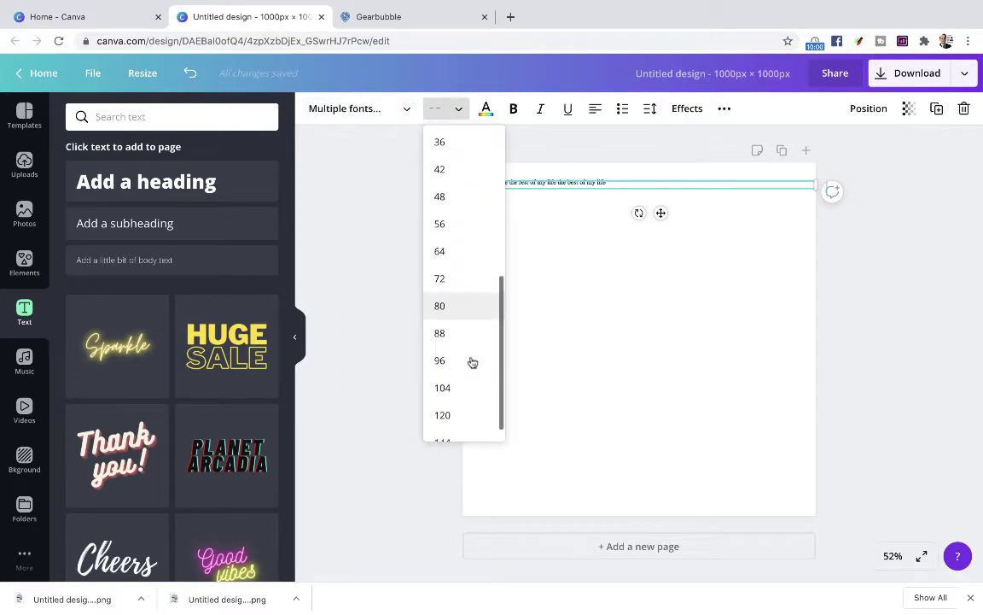
click(472, 360)
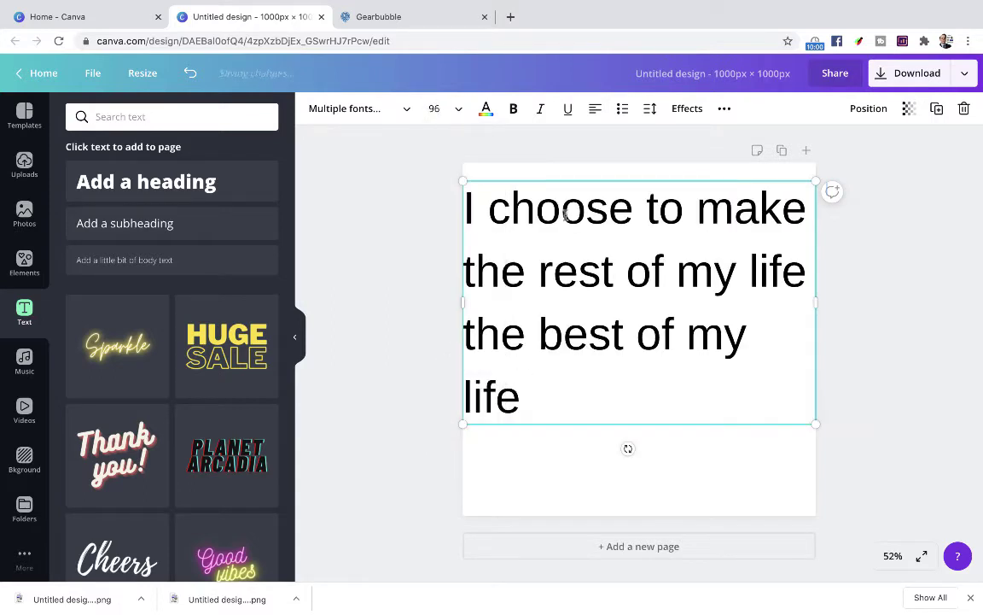
Centre-align the new quote
click(596, 113)
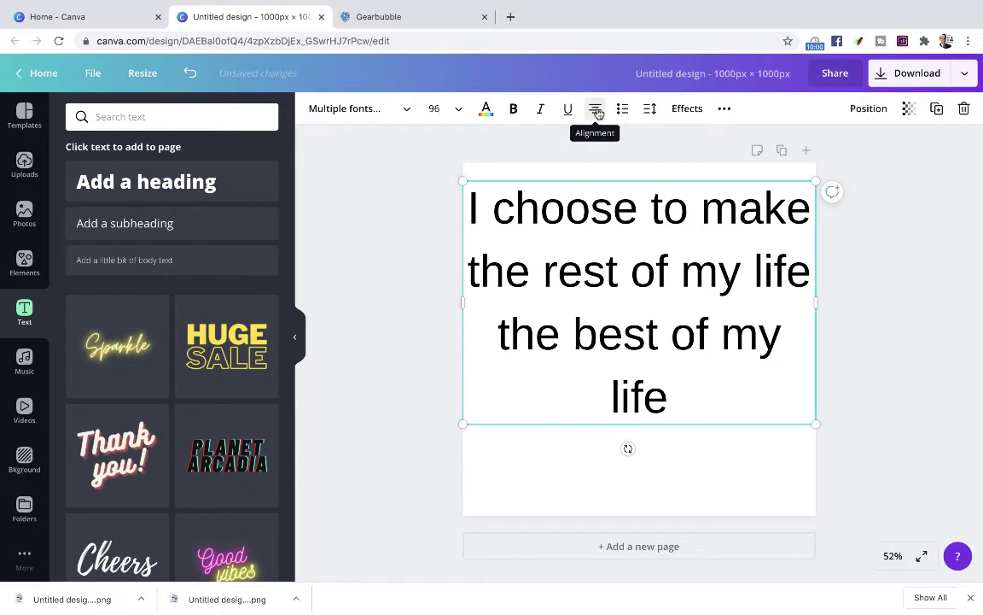
click(596, 111)
click(596, 111)
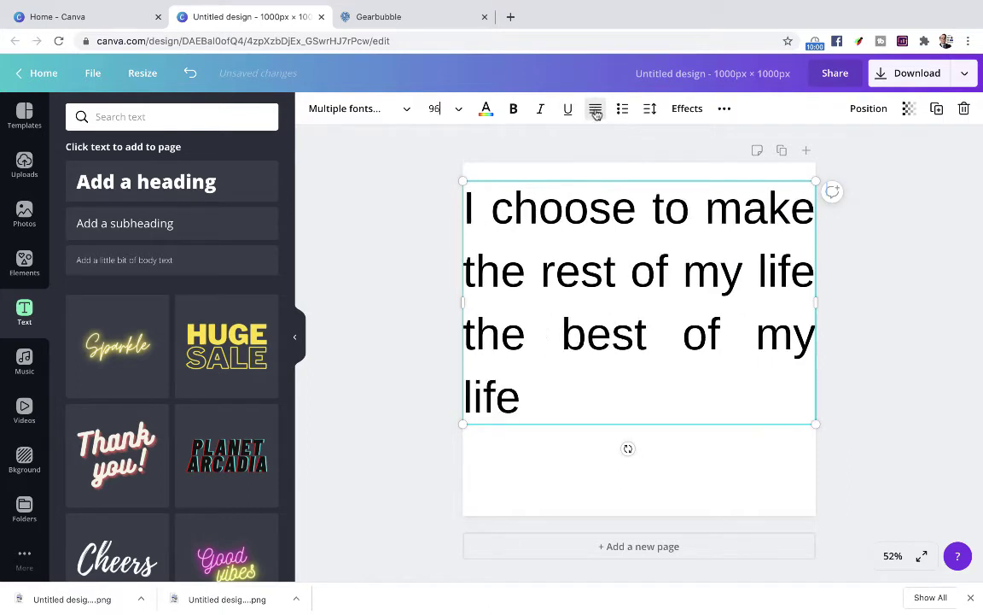
click(596, 111)
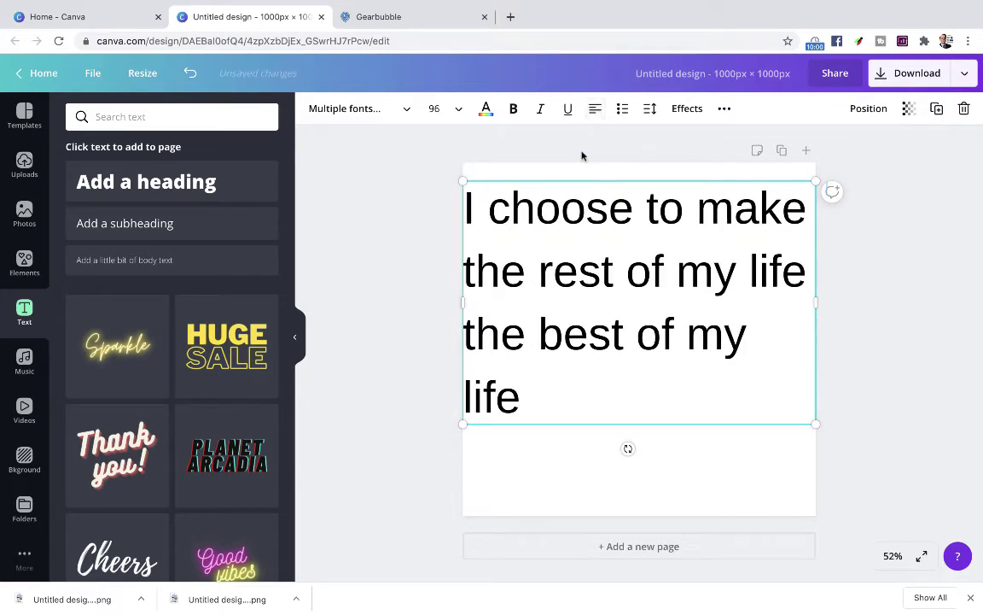
click(596, 111)
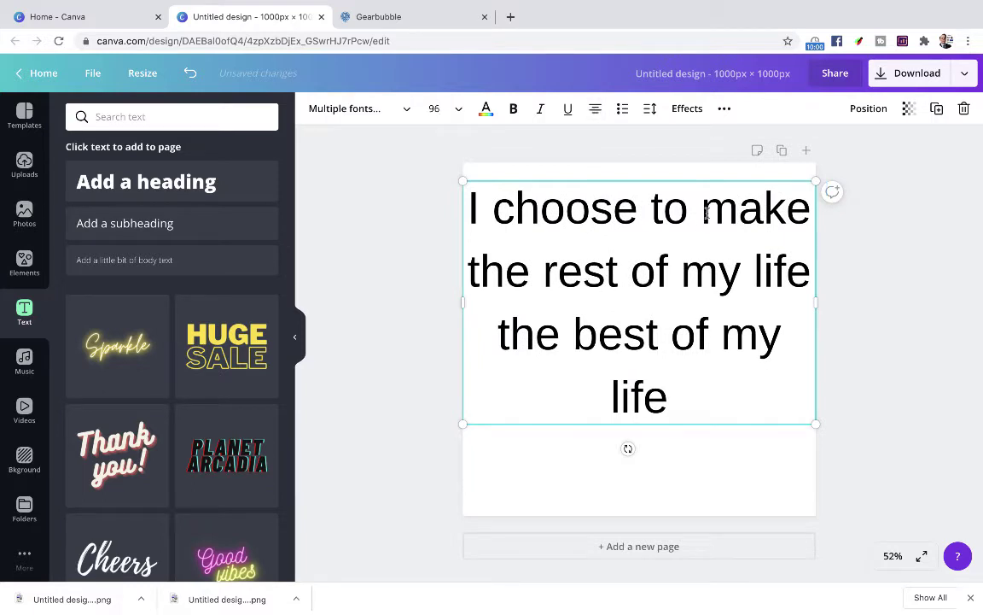
Add line breaks before 'make' and before 'of'
drag(668, 402, 556, 369)
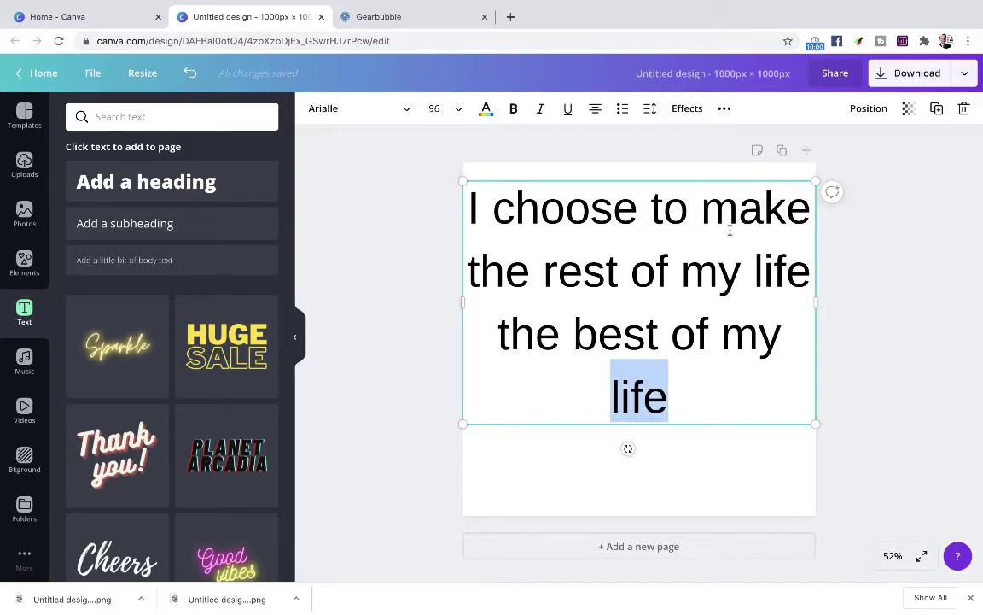
click(704, 216)
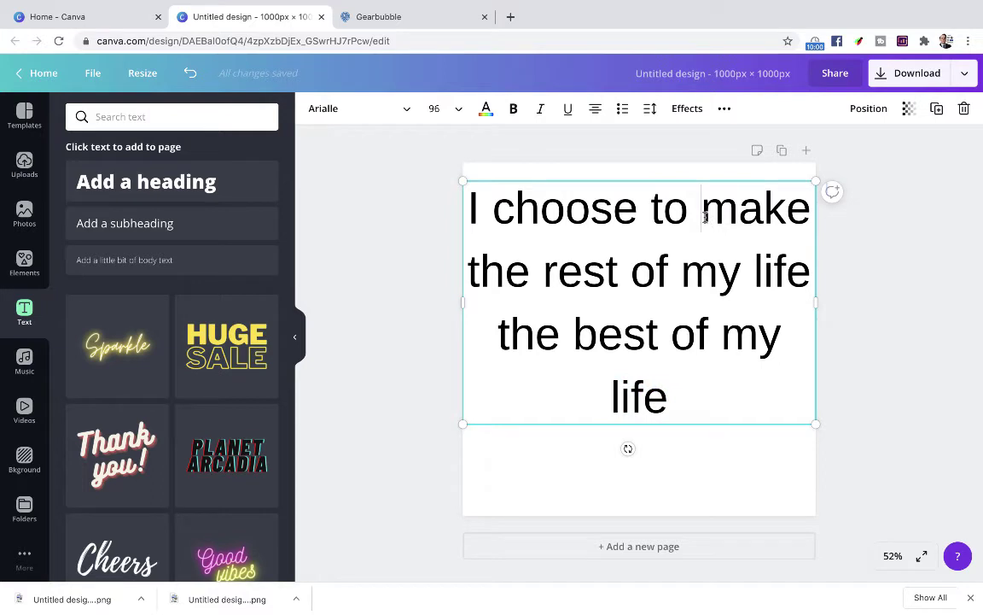
key(Return)
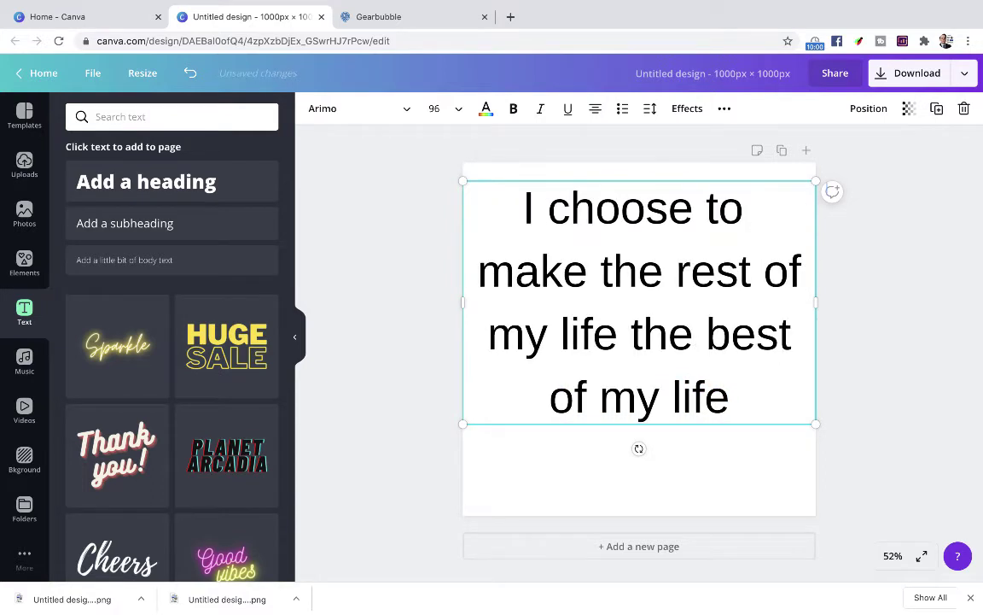
click(755, 267)
key(Return)
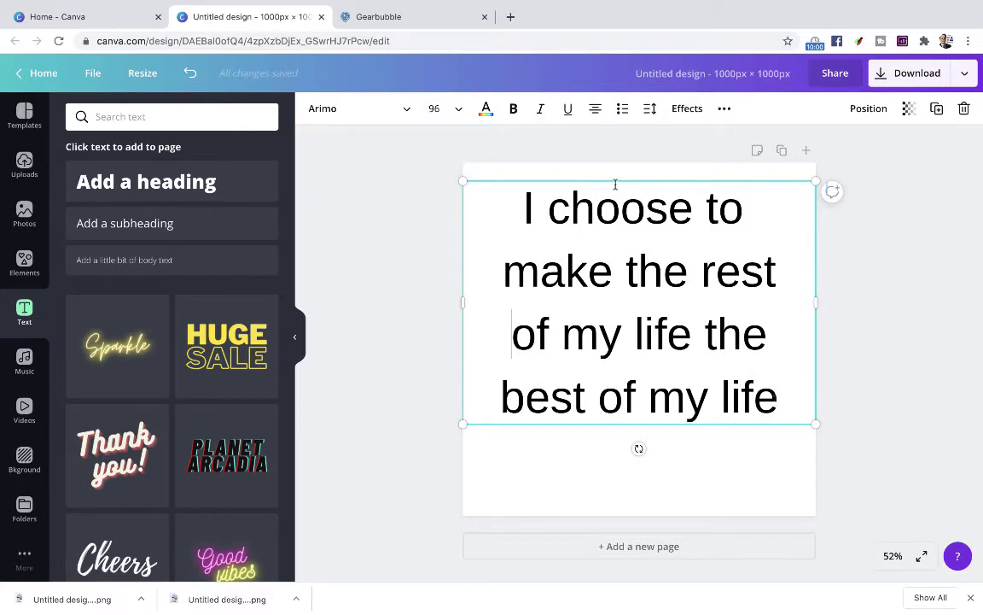
Move the quote box a little lower and make the whole quote bold
drag(617, 181, 617, 219)
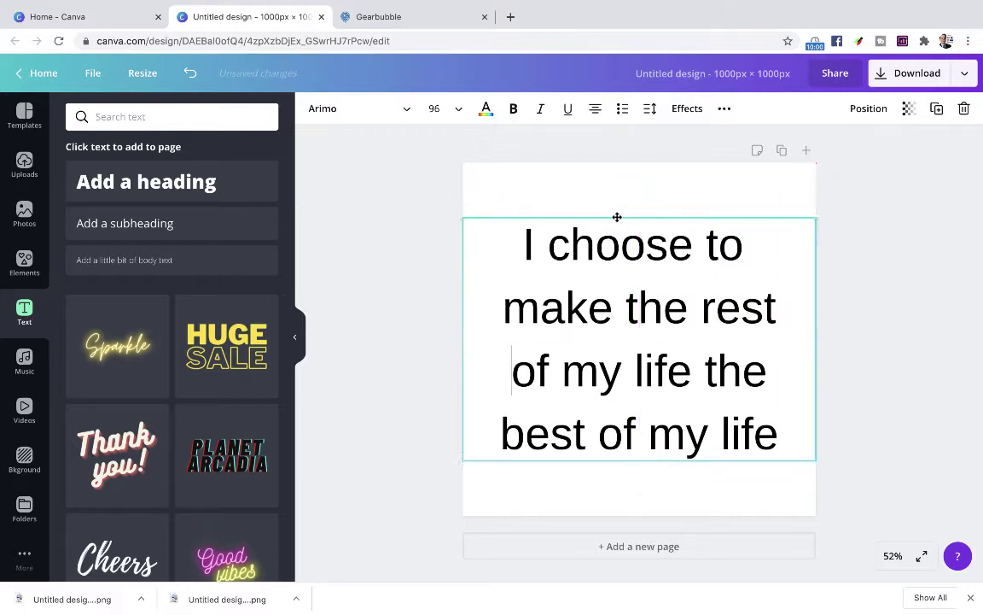
triple_click(619, 232)
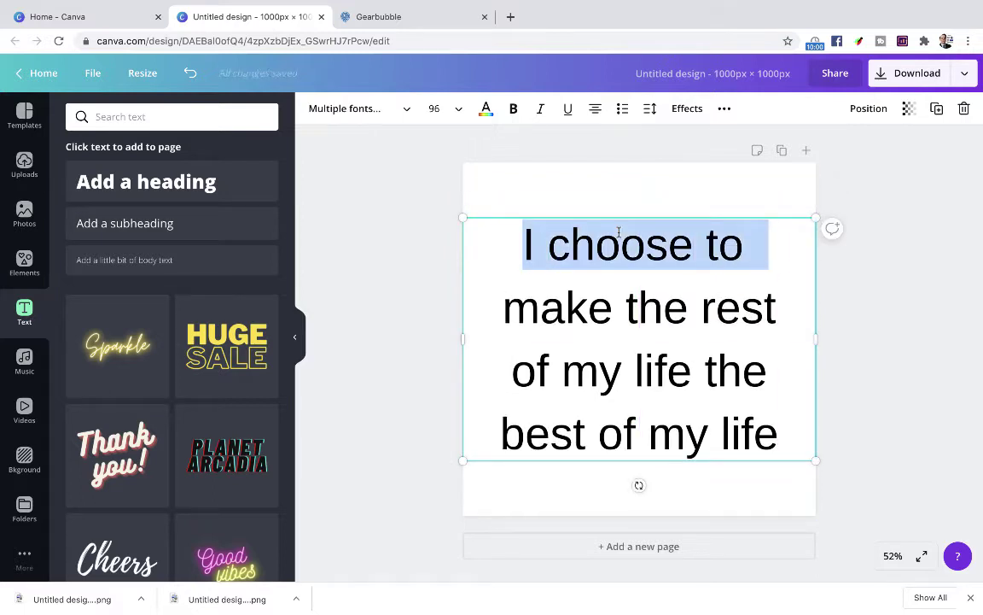
key(ctrl+a)
click(513, 108)
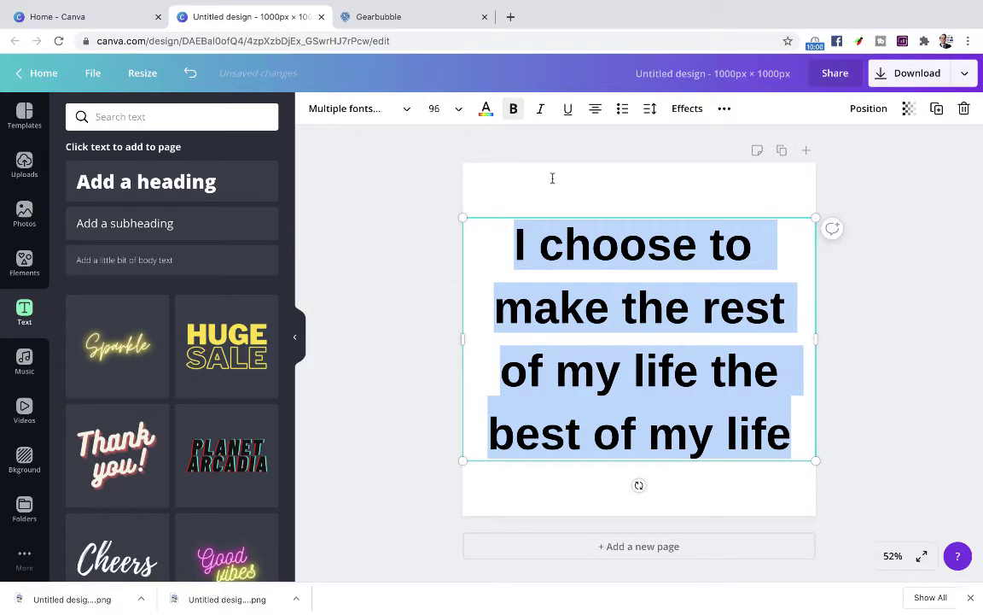
click(615, 303)
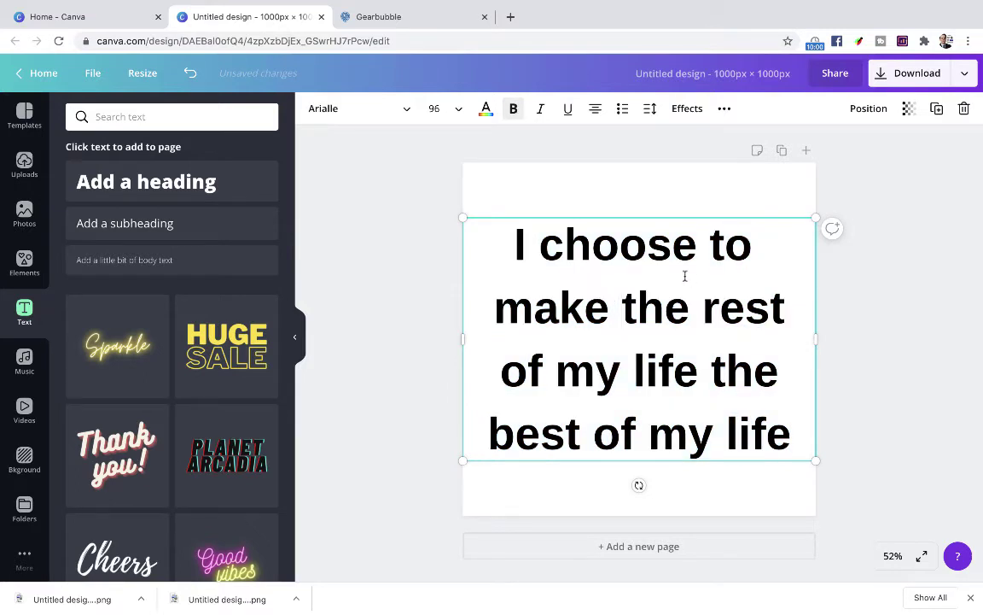
Download the bold 'I choose to make…' design as a PNG and close the confirmation
click(906, 72)
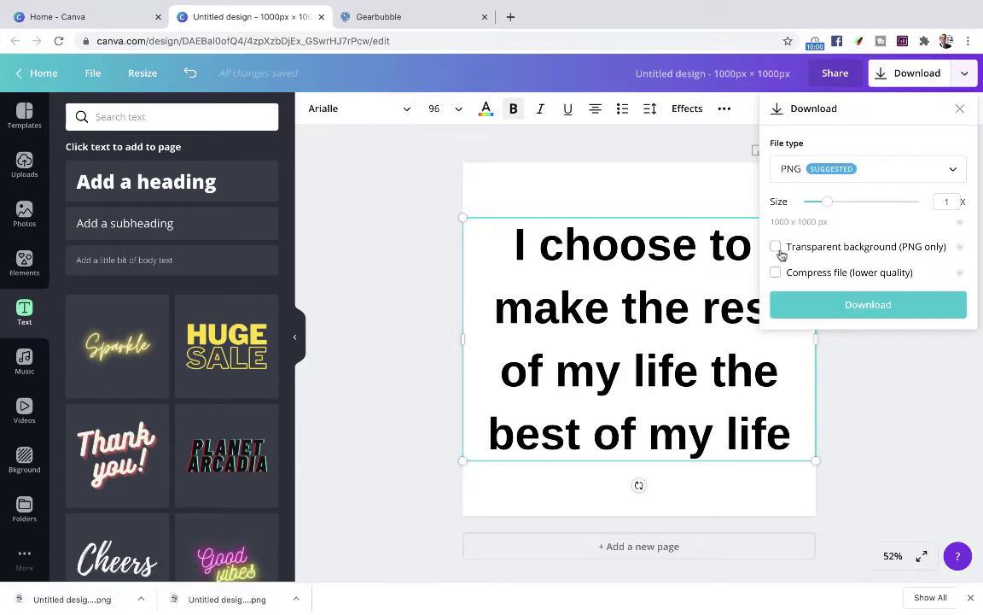
click(853, 309)
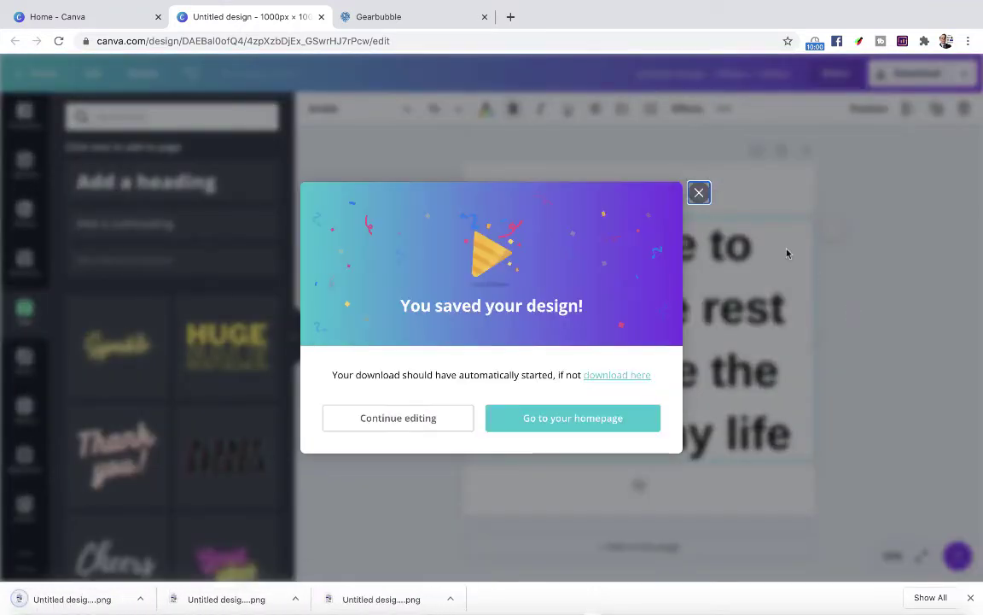
click(699, 194)
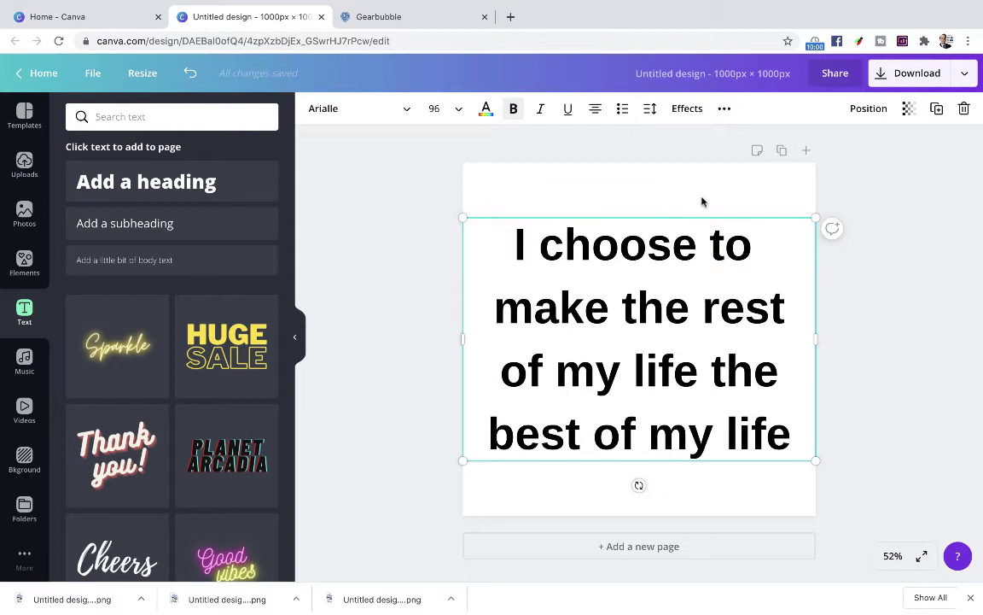
On the Gearbubble campaigns page, zoom to 125% and start a new Traditional campaign
click(412, 19)
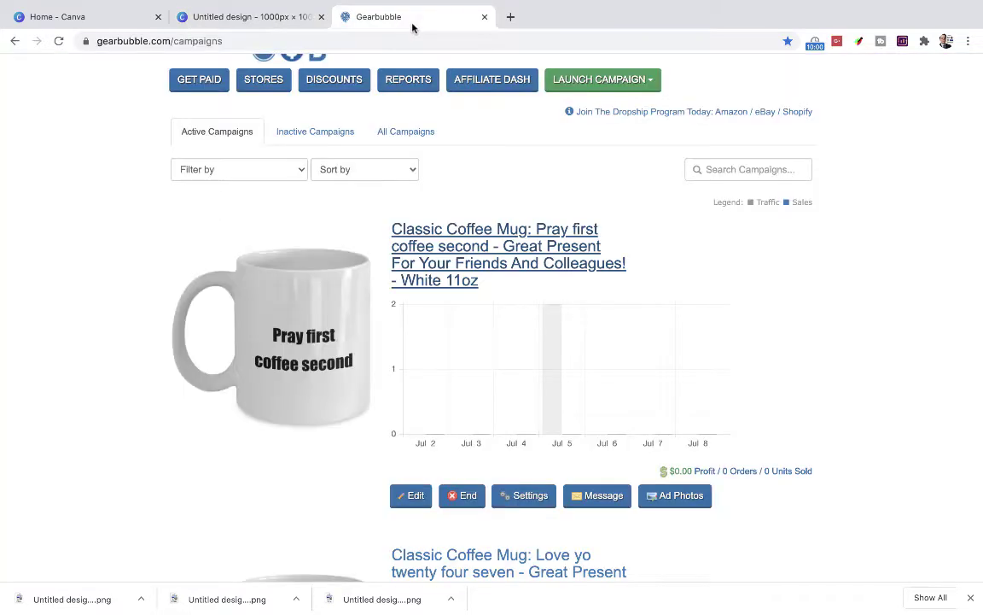
scroll(88, 196, up, 3)
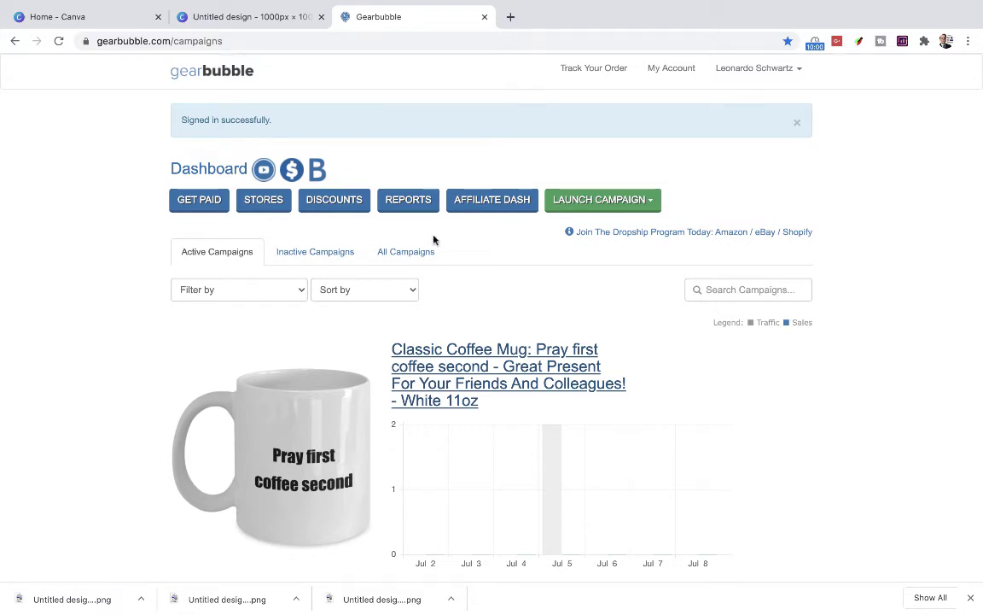
click(609, 208)
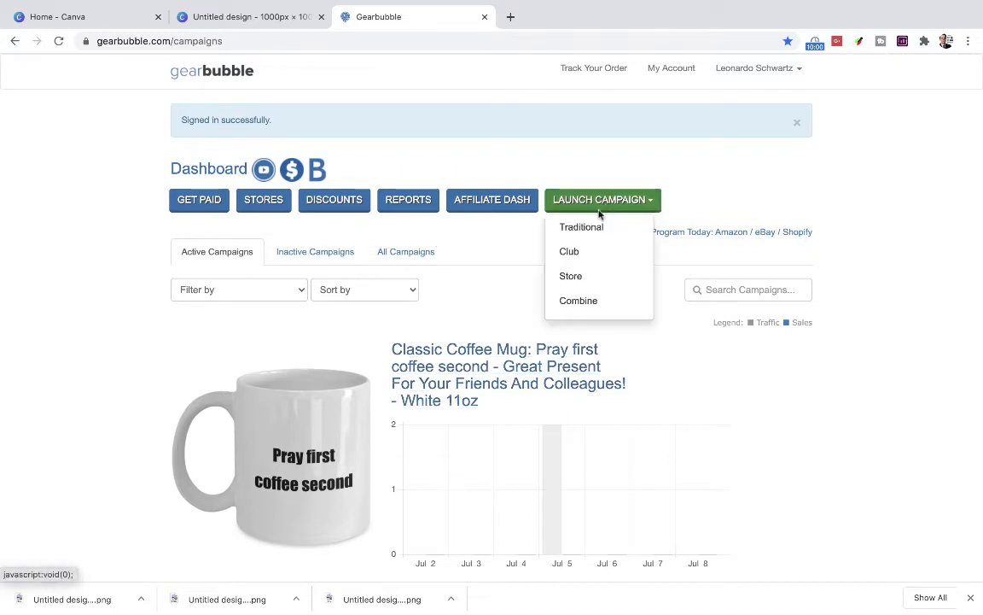
click(761, 193)
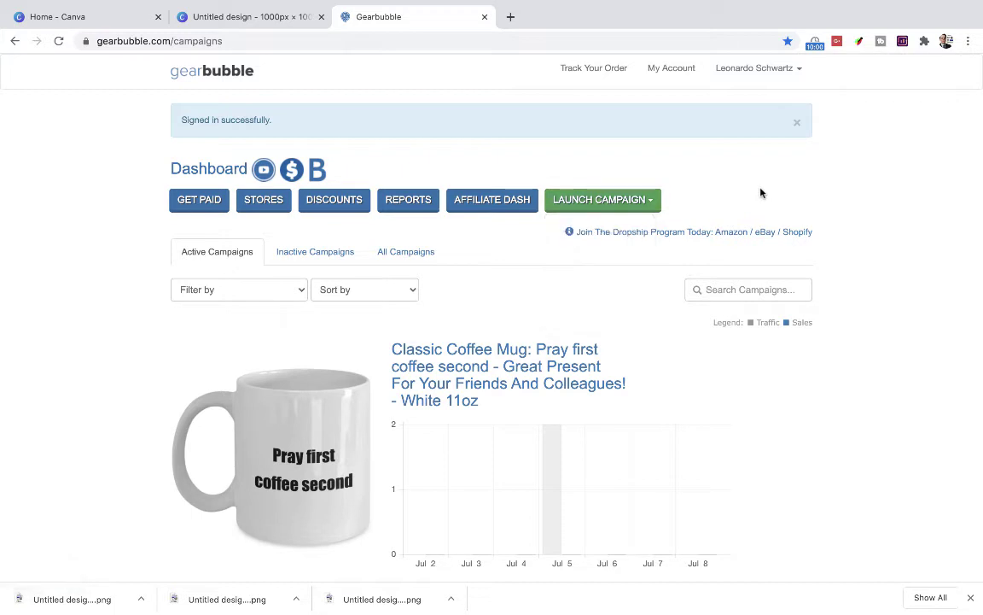
key(ctrl+plus)
key(ctrl+plus)
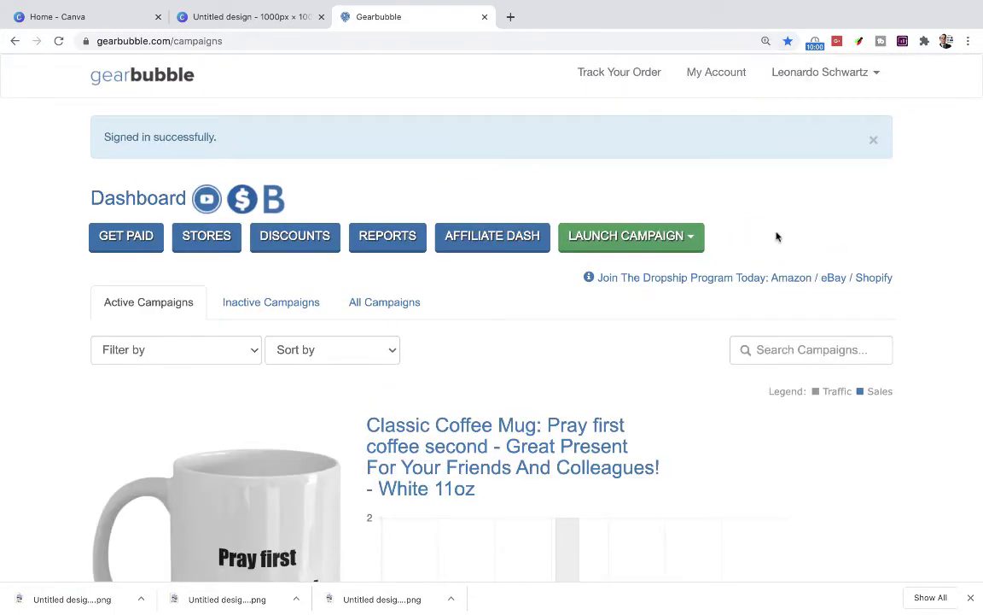
click(645, 237)
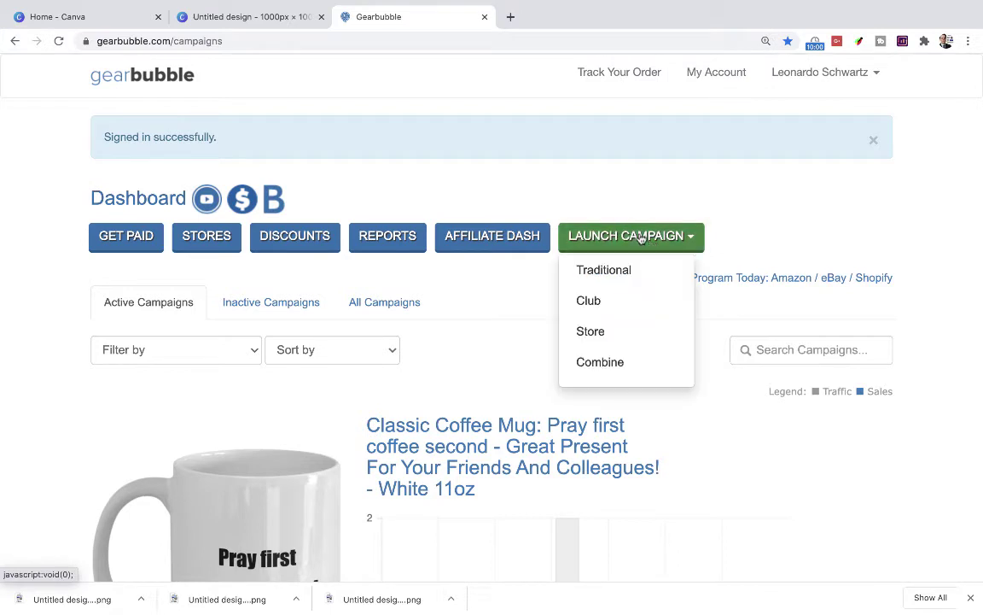
click(604, 271)
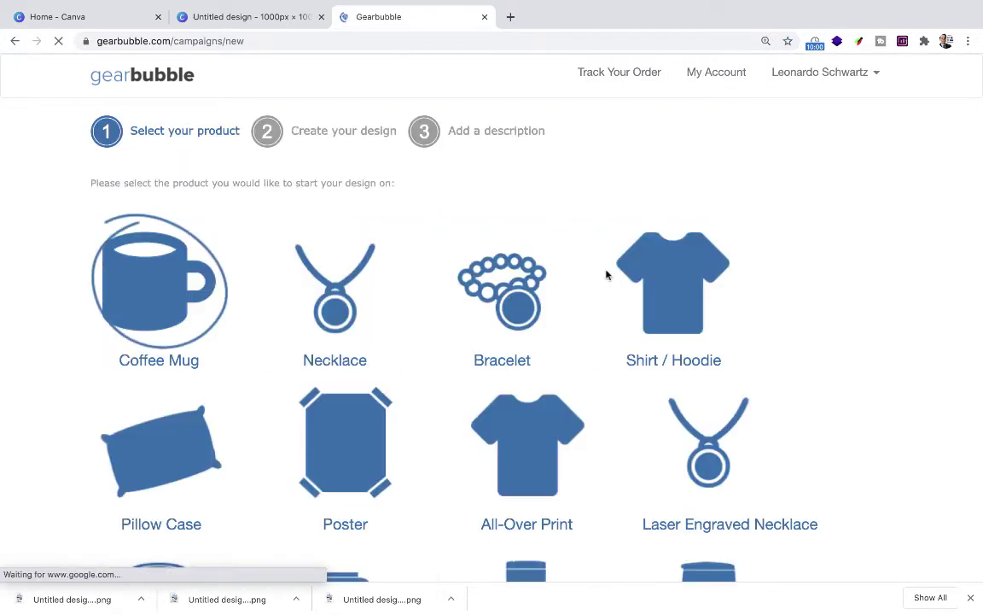
With Coffee Mug selected, advance to the Create your design step
scroll(729, 351, down, 5)
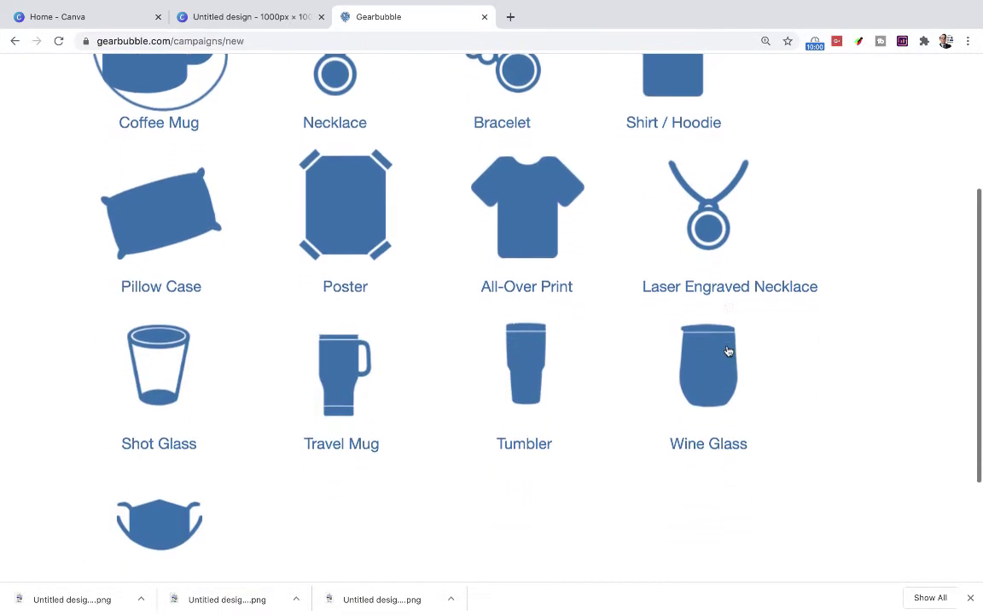
scroll(729, 351, up, 4)
scroll(729, 351, up, 1)
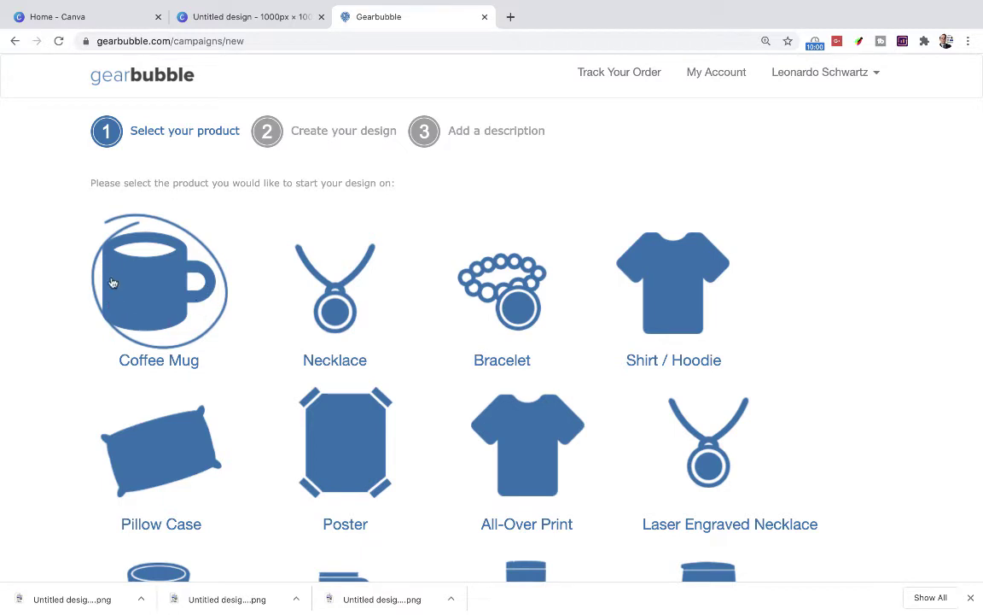
scroll(156, 301, down, 5)
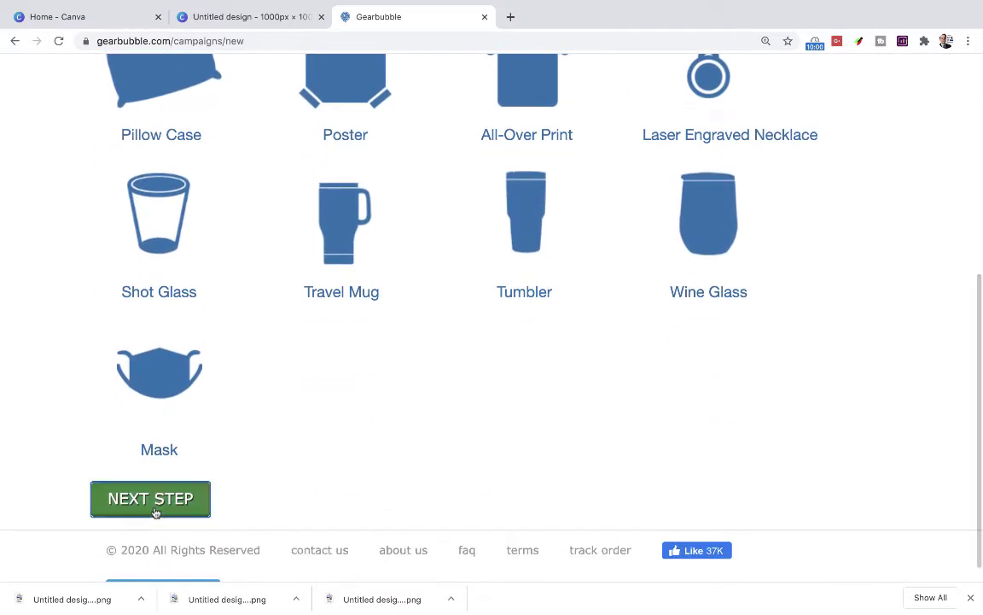
click(158, 510)
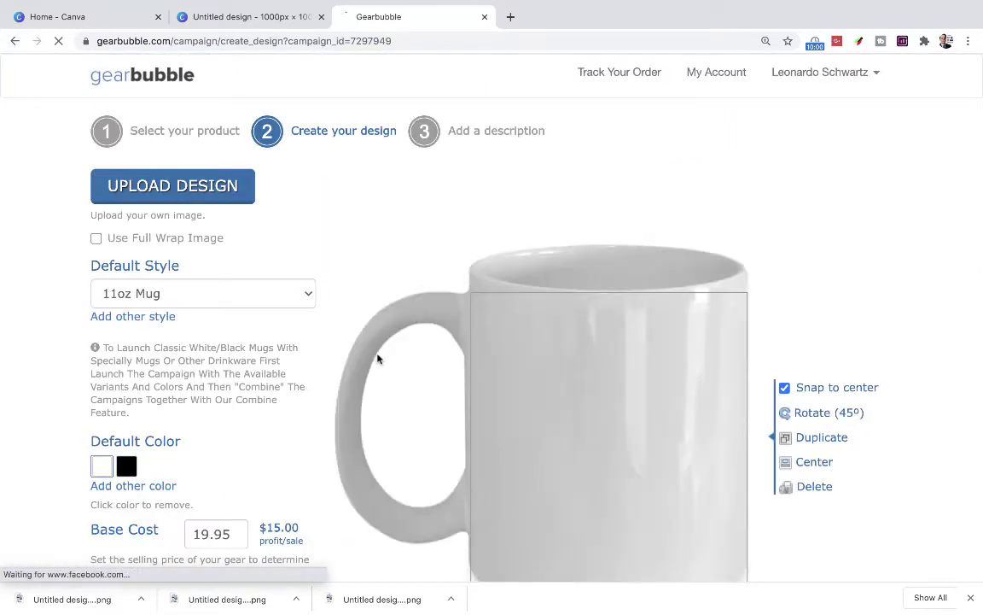
Upload 'Untitled design (3).png' from Downloads as the quote graphic on the mug front
scroll(378, 354, down, 1)
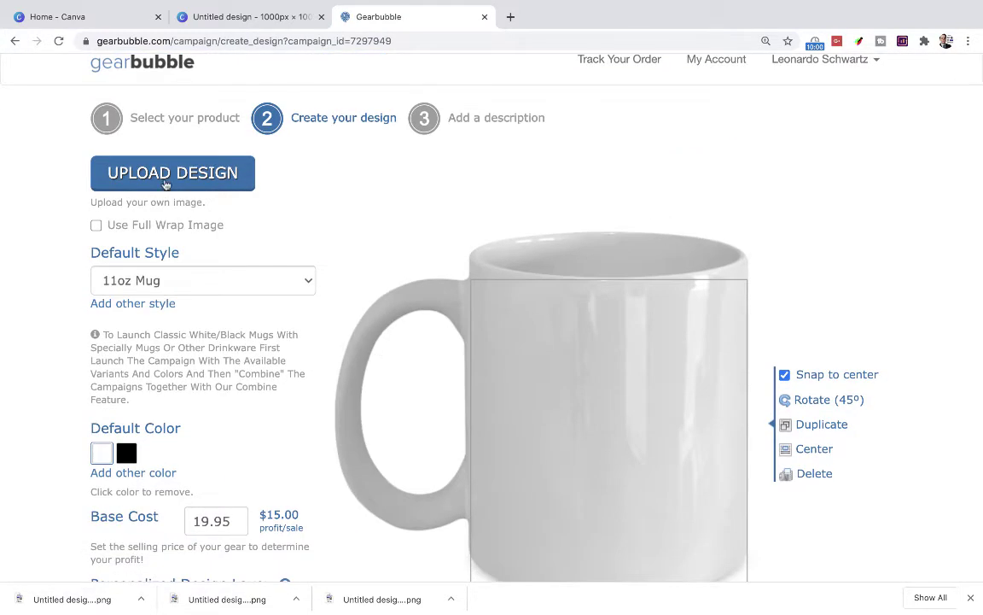
click(165, 184)
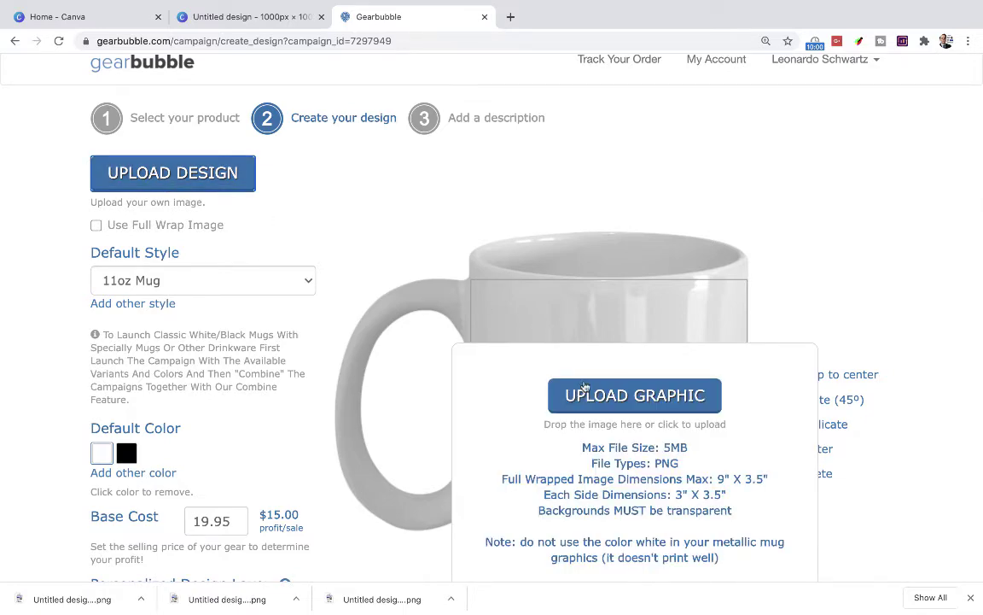
click(621, 404)
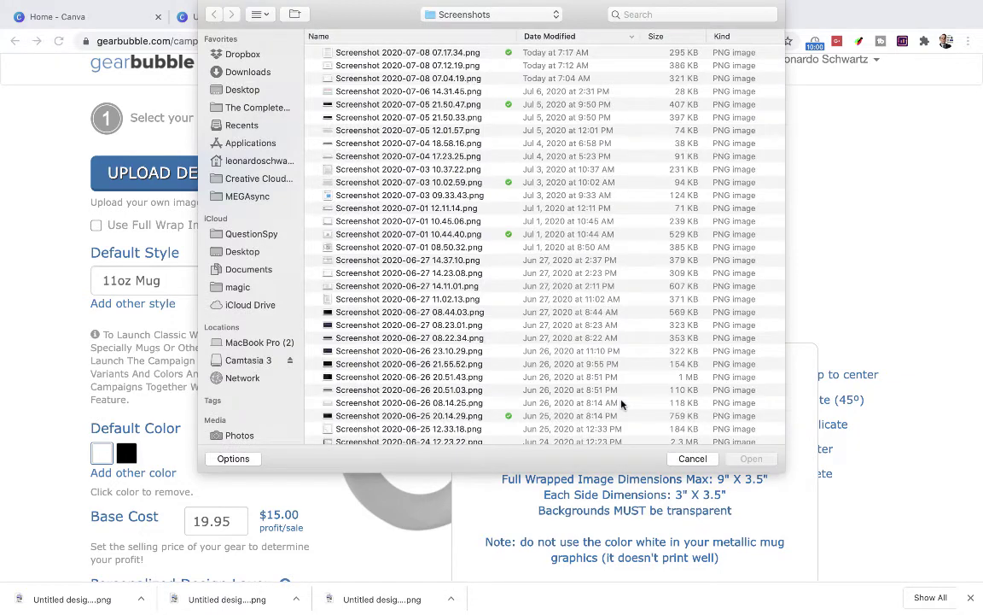
click(245, 75)
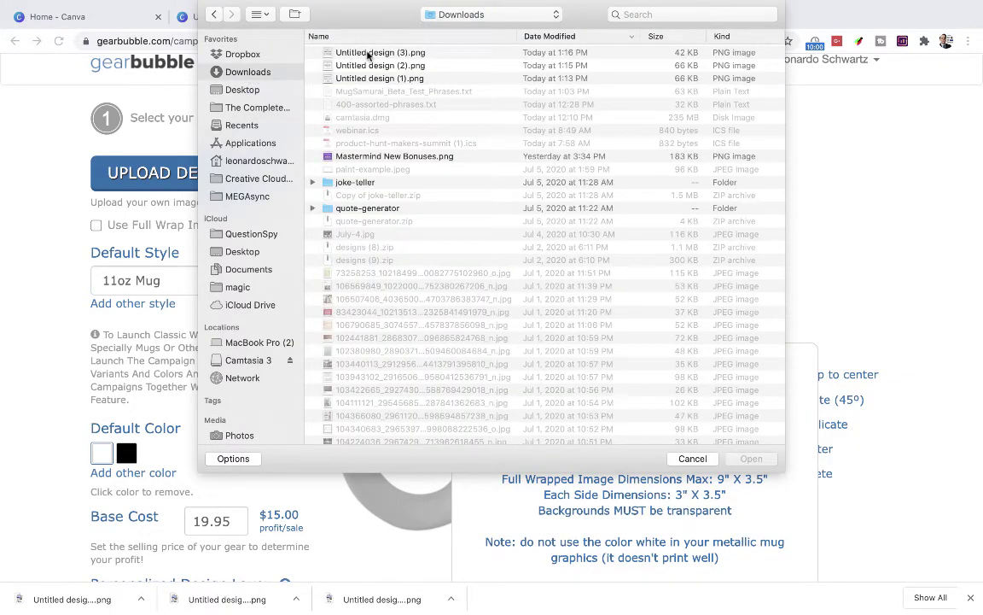
click(369, 53)
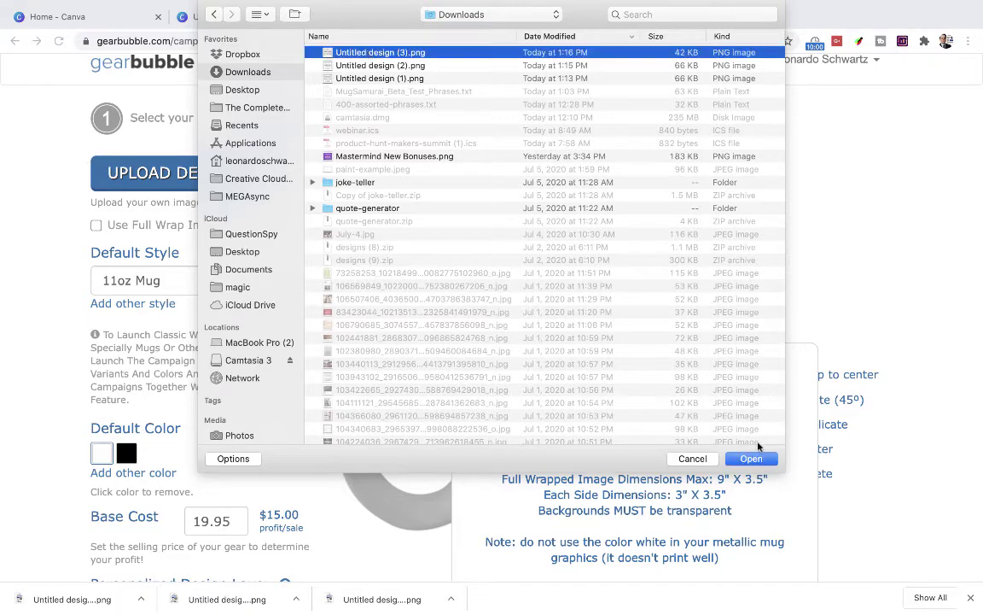
click(751, 460)
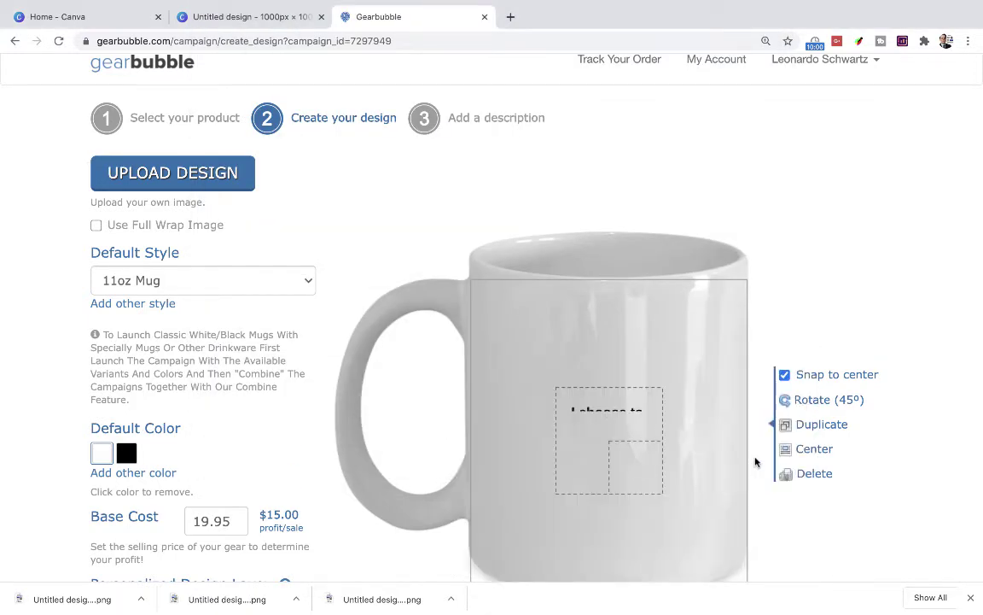
Enlarge the quote graphic until it covers nearly the whole front print area of the mug
scroll(705, 449, down, 2)
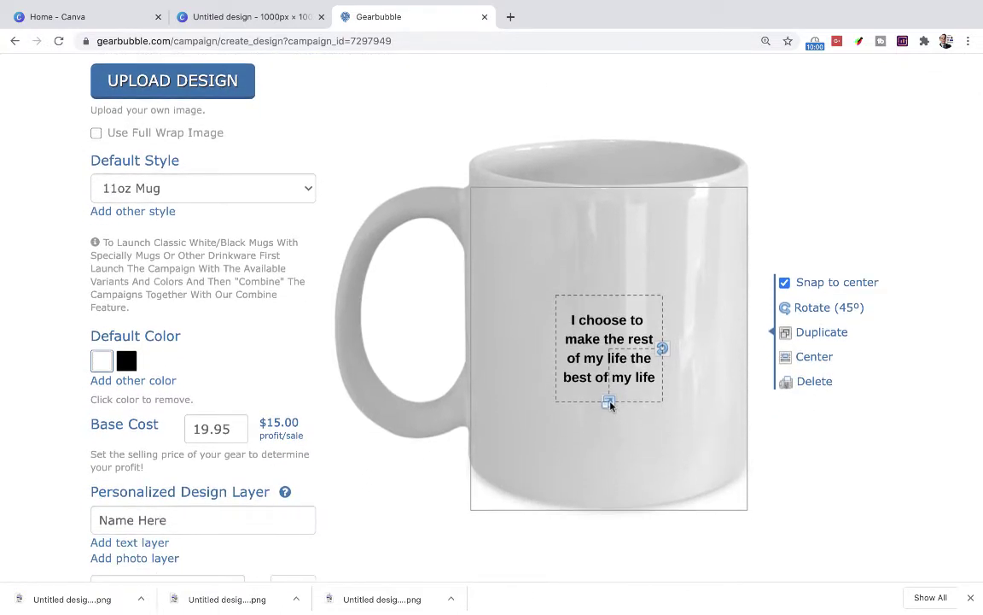
drag(609, 406, 625, 494)
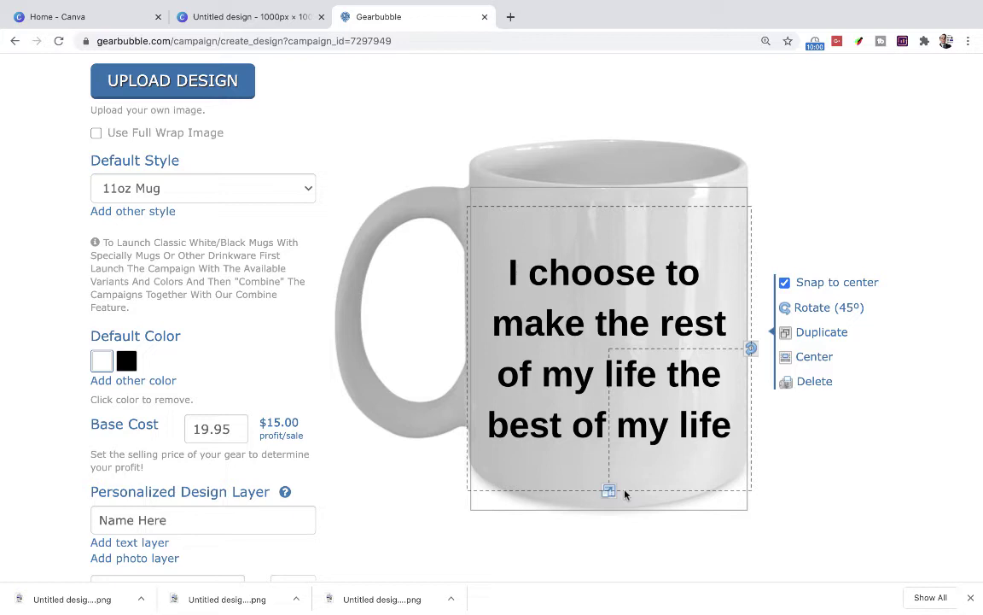
scroll(292, 320, down, 2)
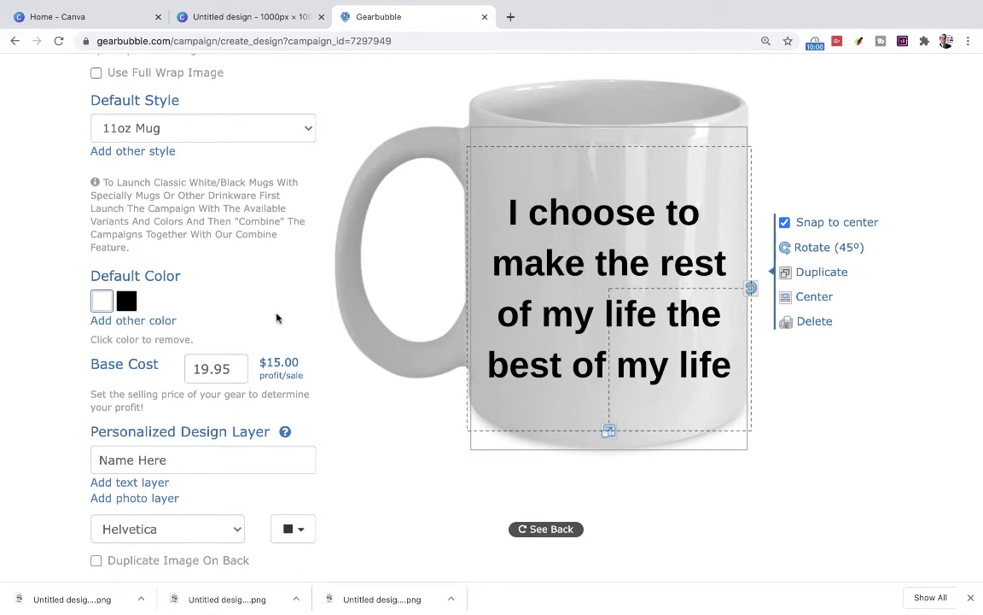
Keep the mug white after previewing black, and lower the price from 19.95 to 17.95 ($13.00 profit)
click(129, 302)
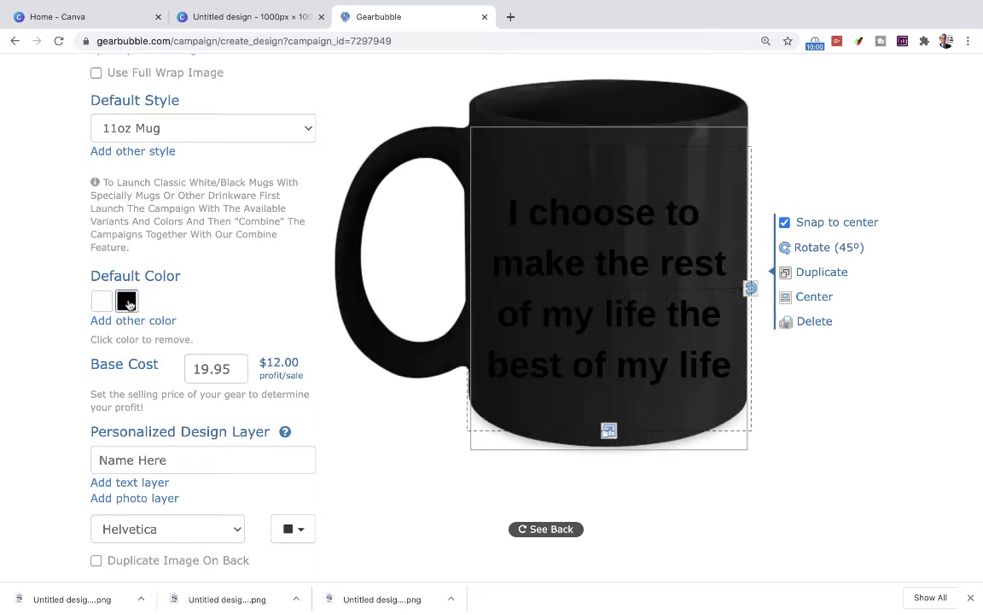
click(101, 301)
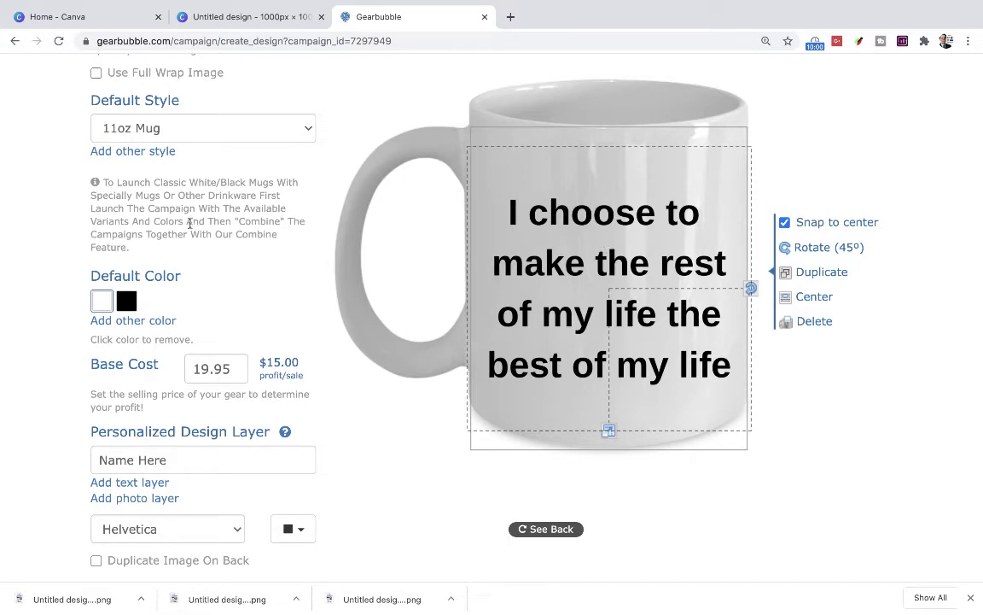
scroll(206, 306, down, 1)
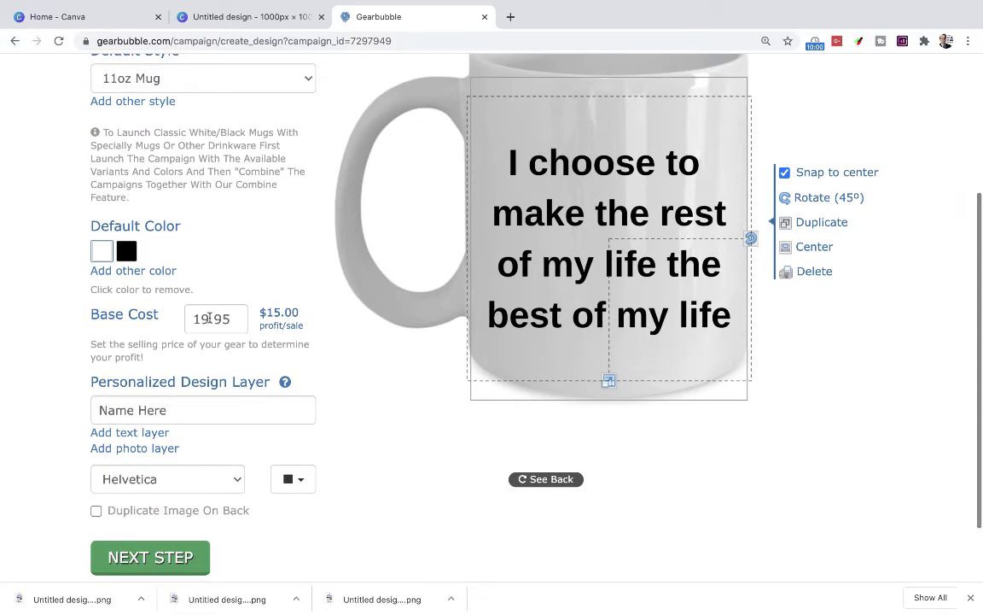
click(209, 319)
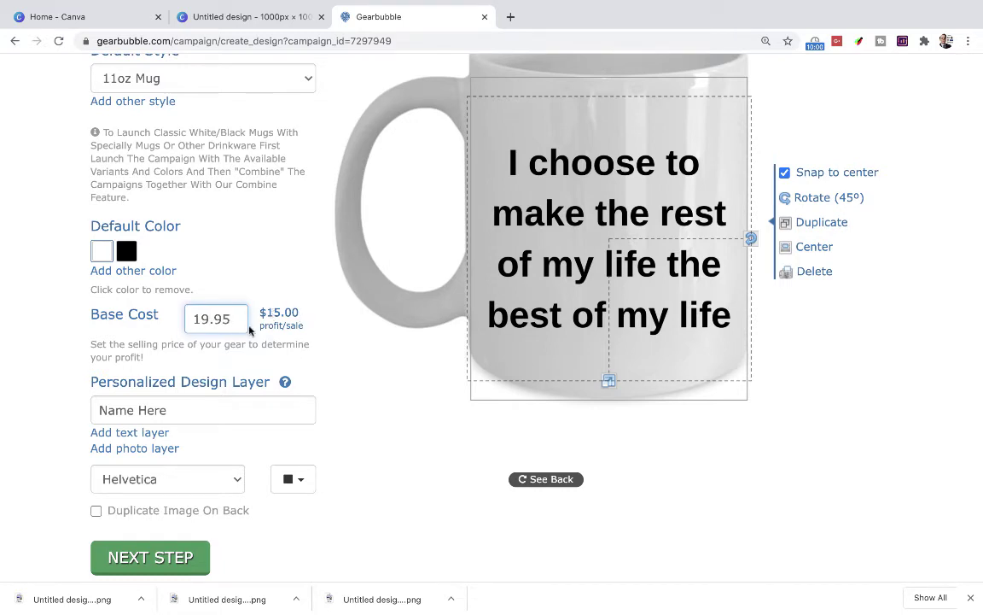
key(BackSpace)
text(7)
click(307, 320)
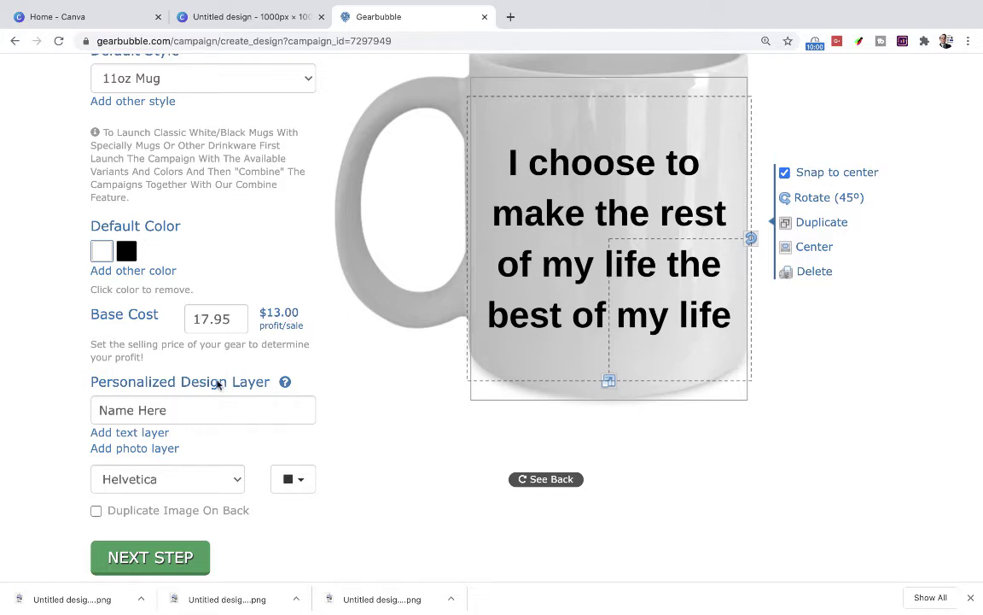
scroll(217, 384, down, 2)
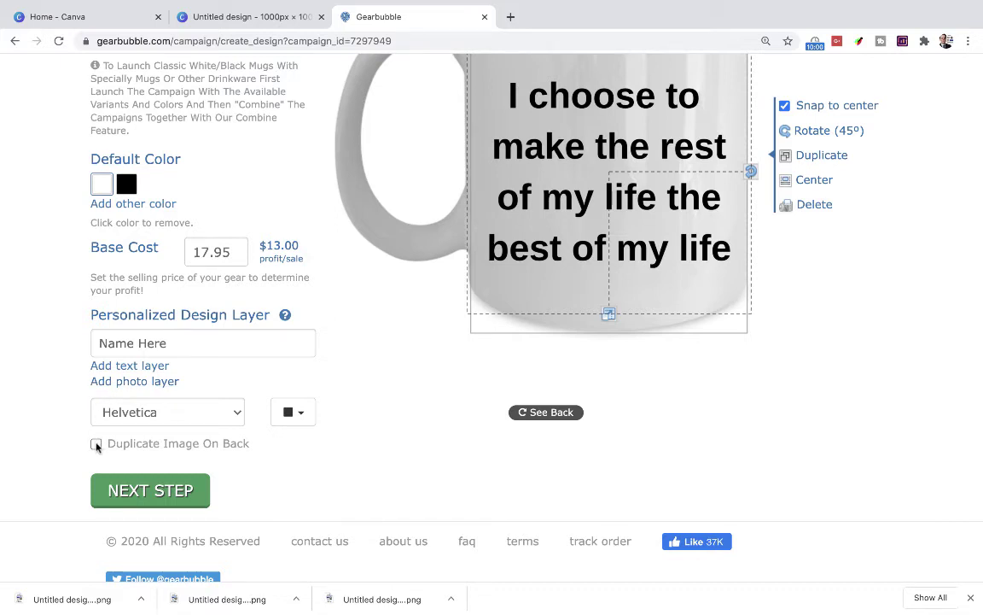
Turn on Duplicate Image On Back and confirm in the back view that the quote appears there too
scroll(404, 394, up, 2)
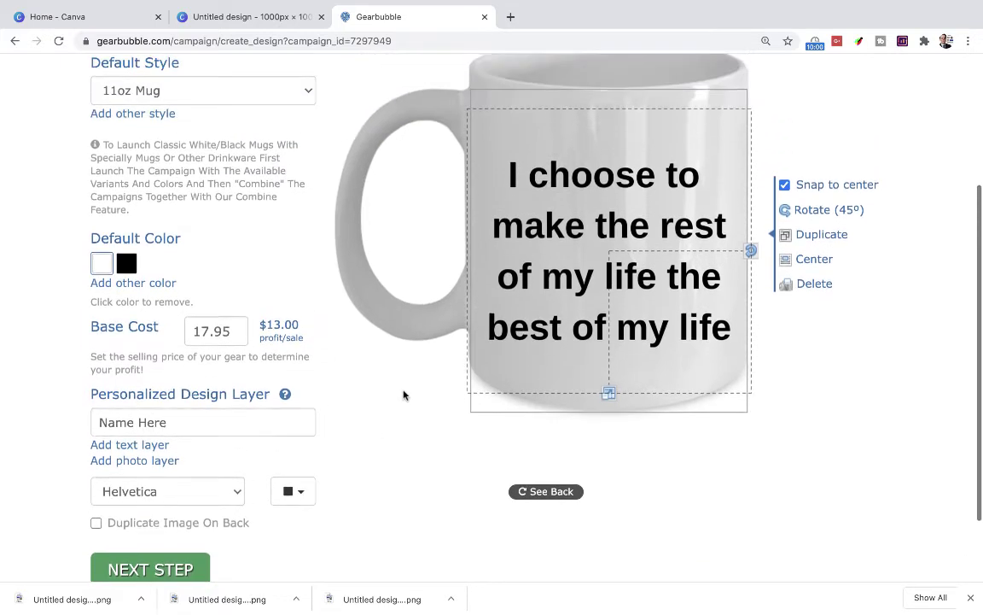
scroll(404, 394, down, 2)
scroll(404, 395, up, 1)
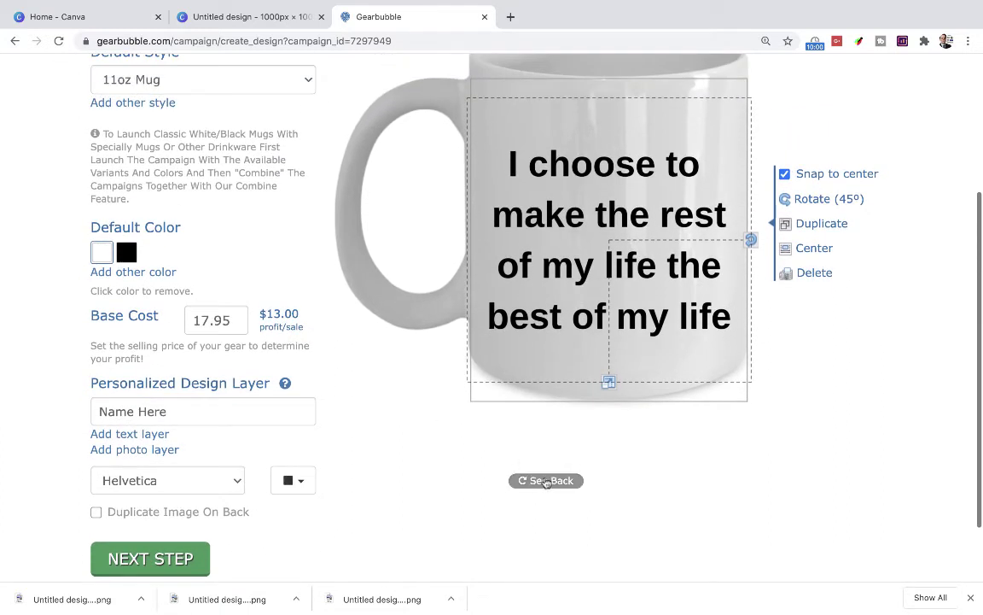
click(548, 482)
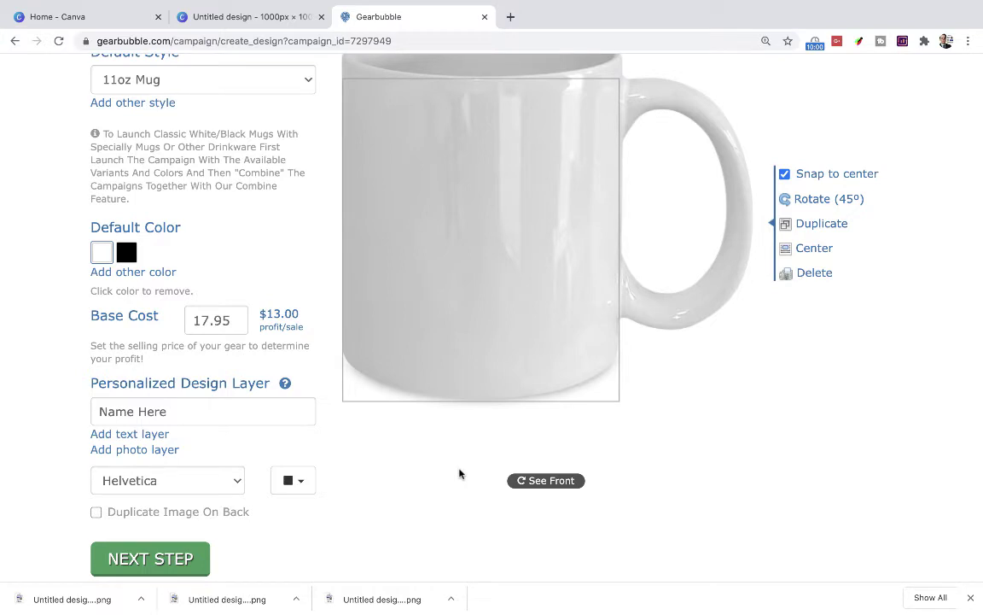
click(520, 480)
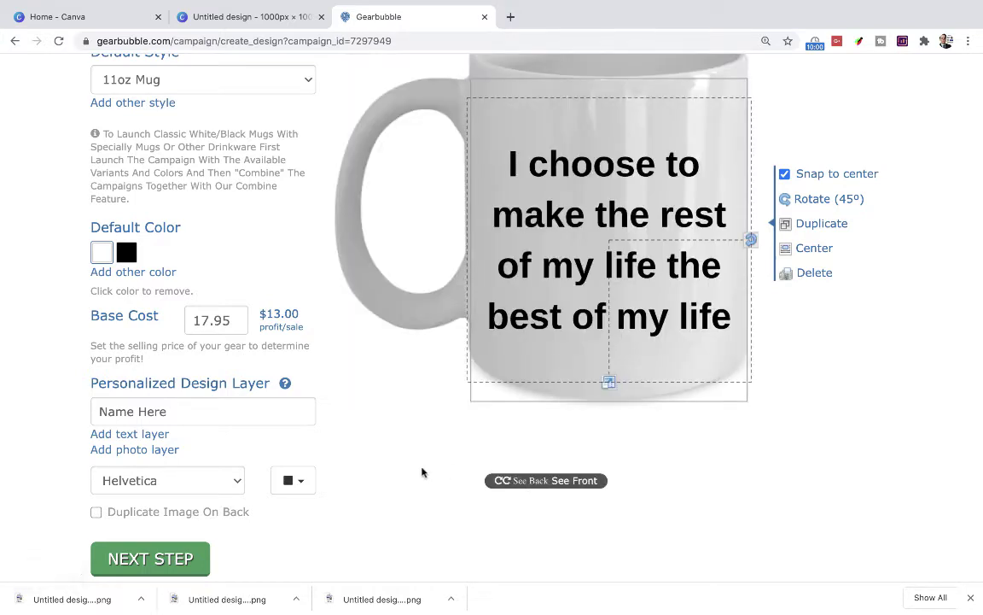
scroll(422, 472, down, 1)
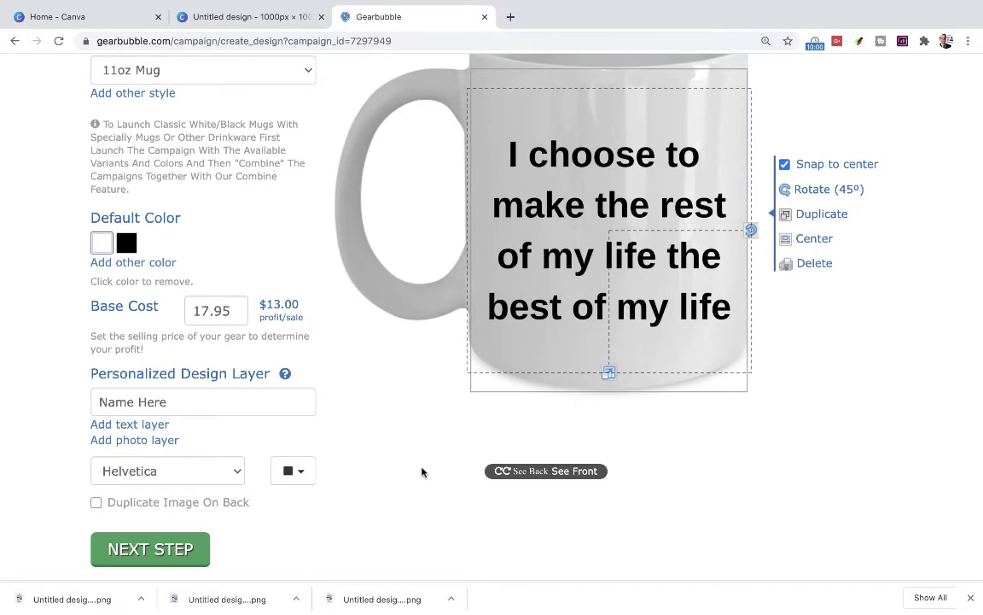
scroll(421, 472, up, 2)
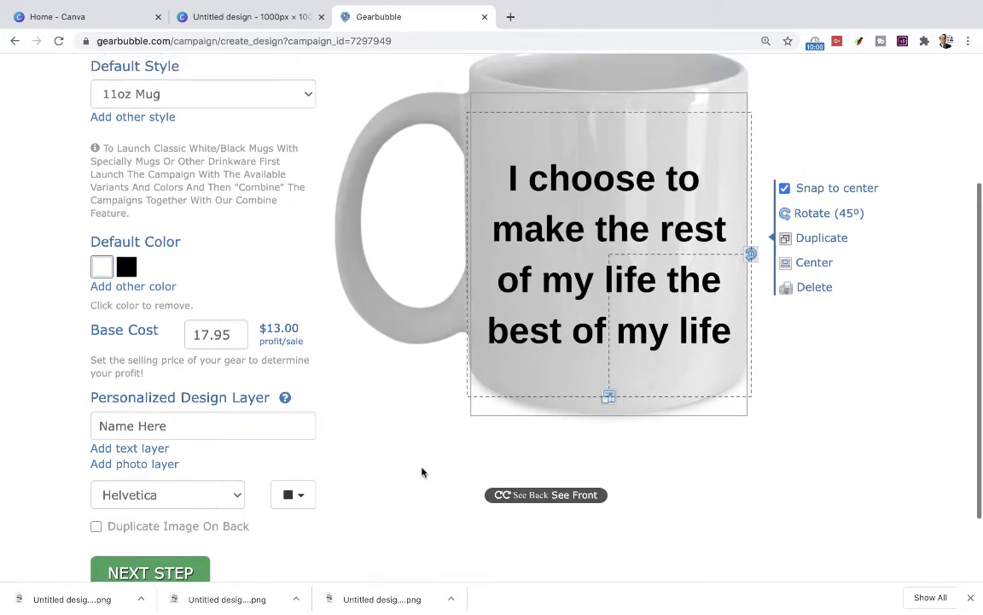
click(97, 527)
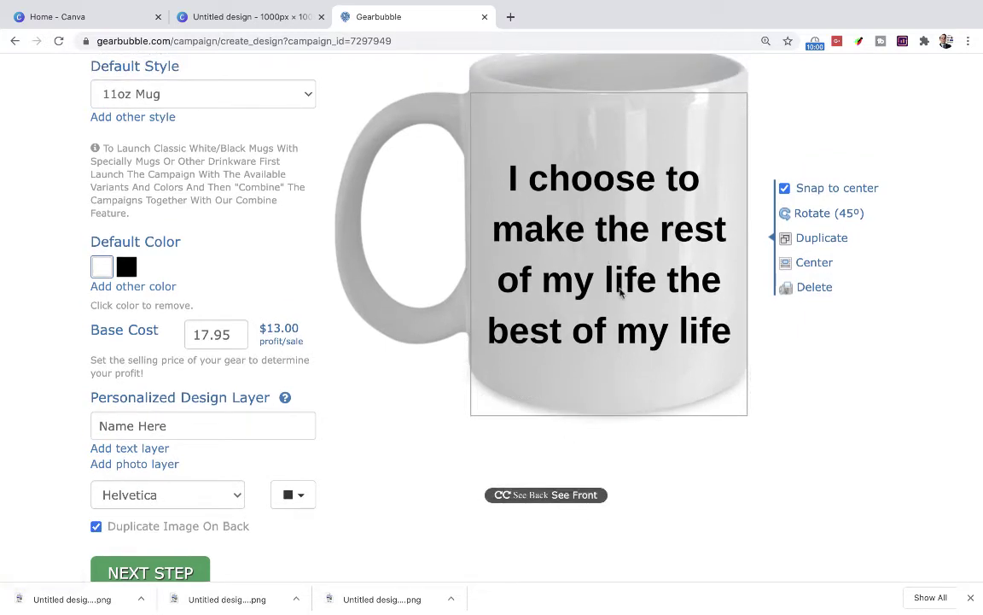
click(547, 494)
click(547, 494)
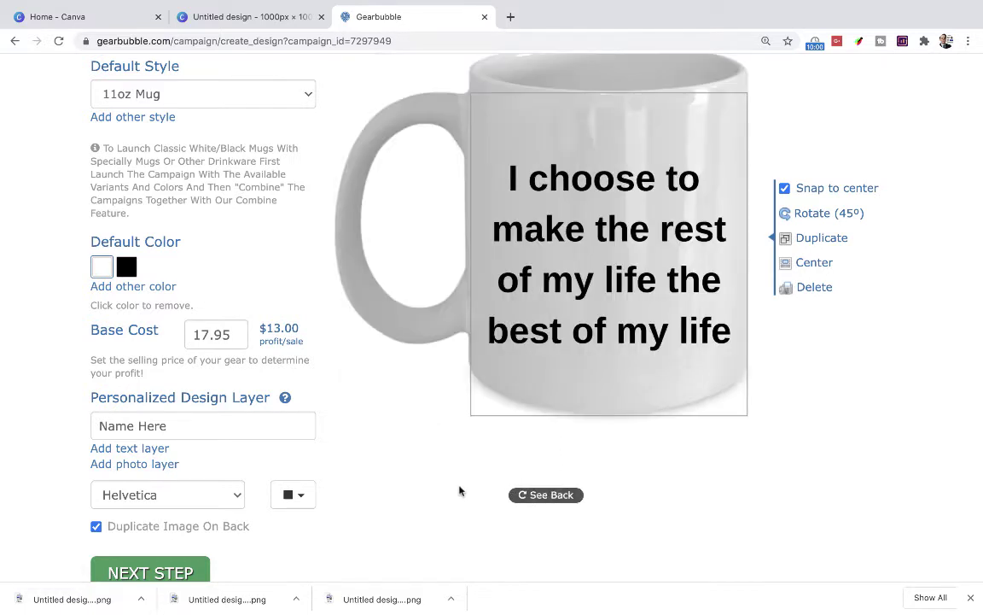
scroll(459, 491, down, 2)
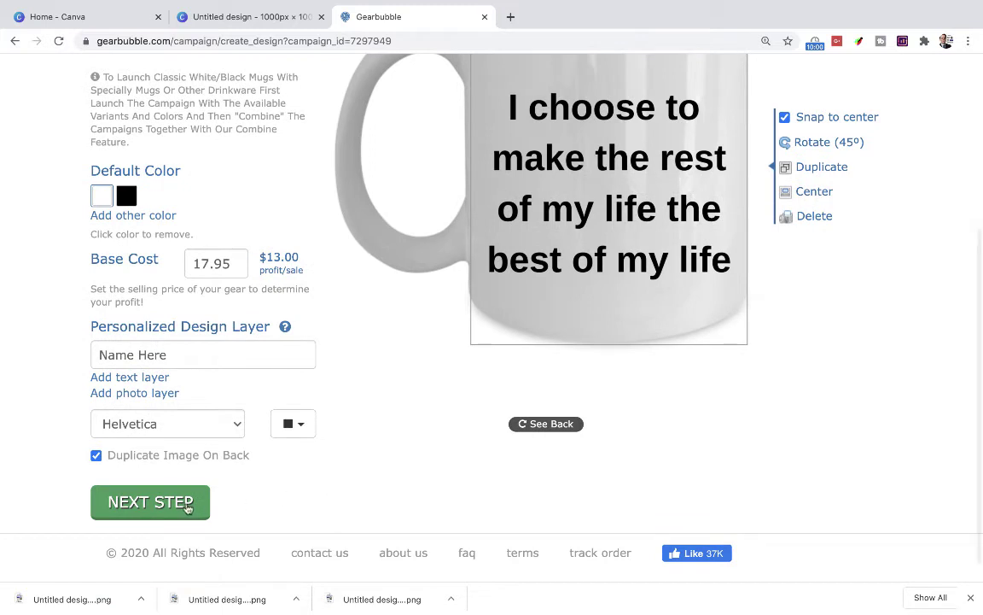
Move on to the description step and start the campaign title with 'Funny Coffee M'
click(187, 504)
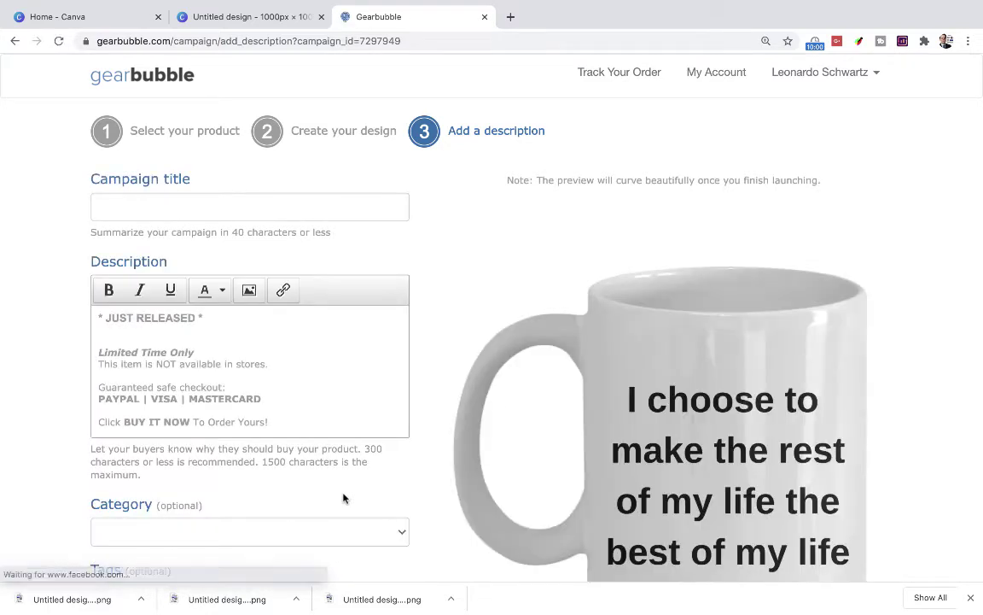
click(176, 210)
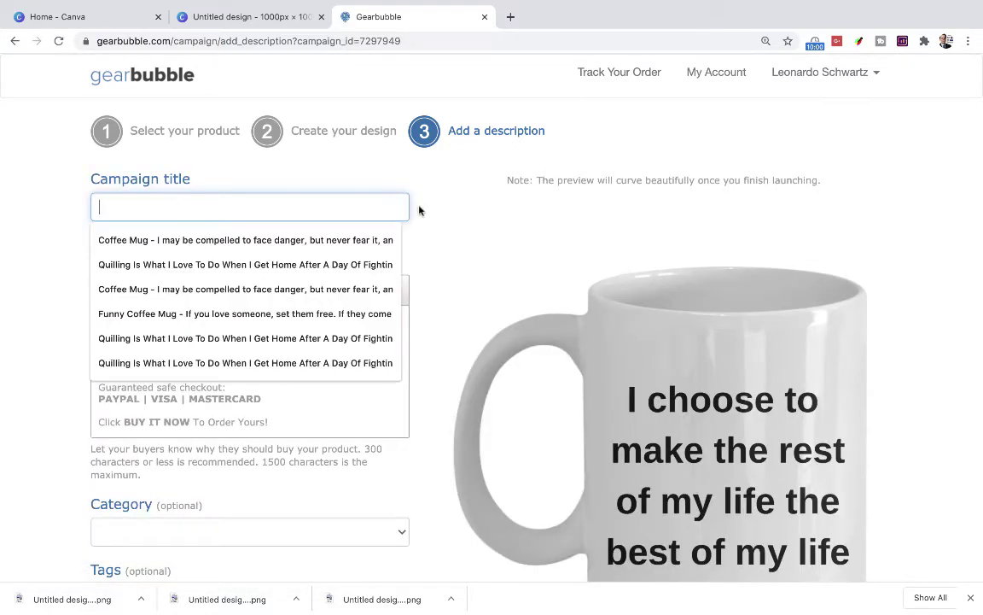
click(444, 210)
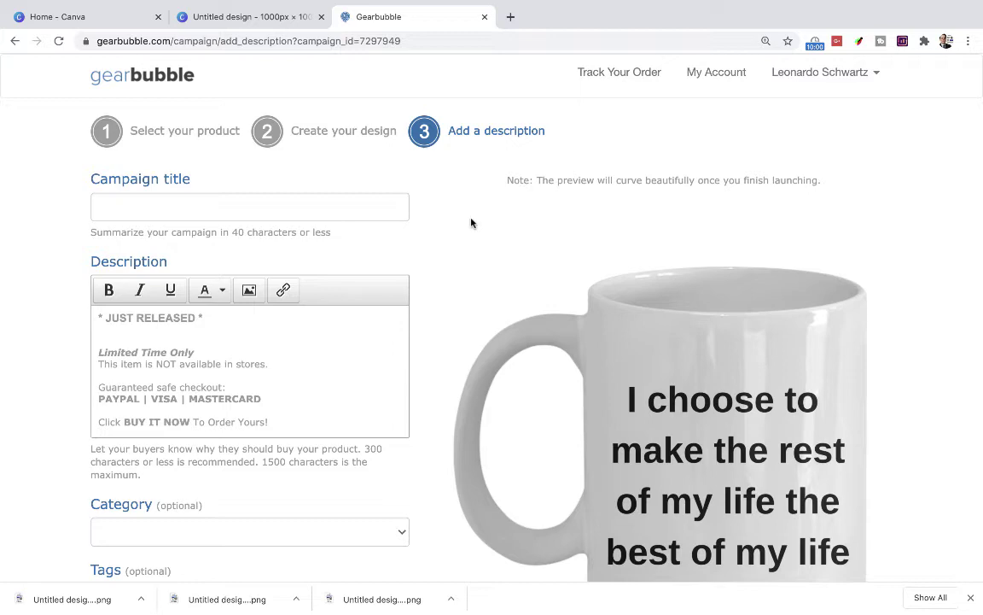
scroll(471, 222, down, 6)
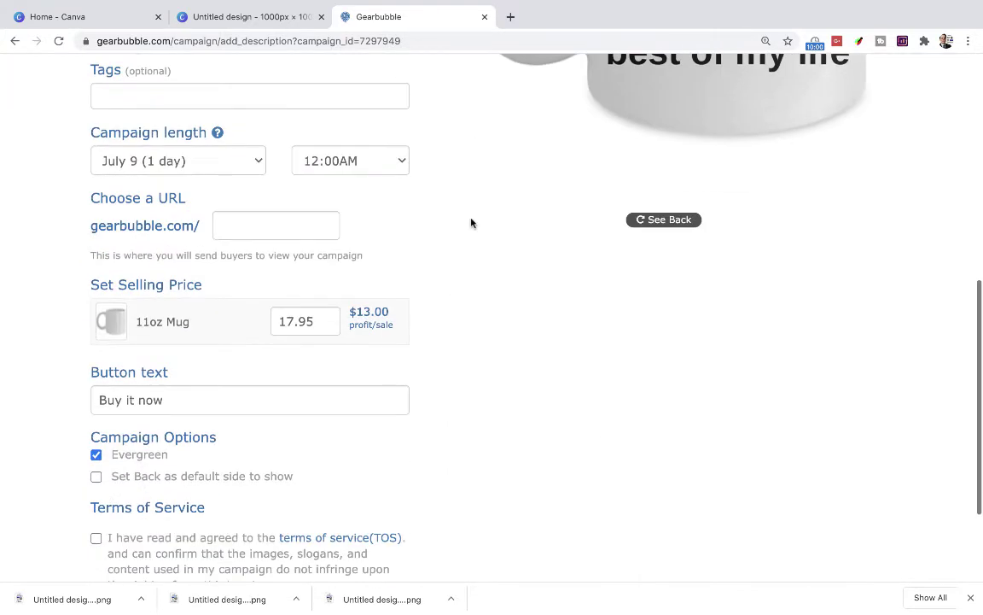
scroll(509, 202, up, 6)
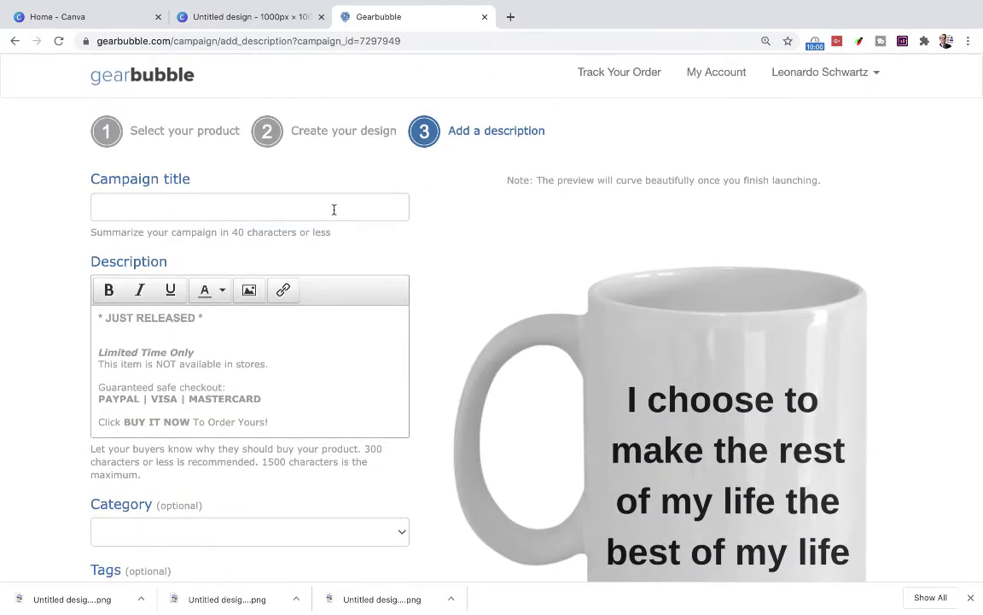
click(329, 210)
text(Funny)
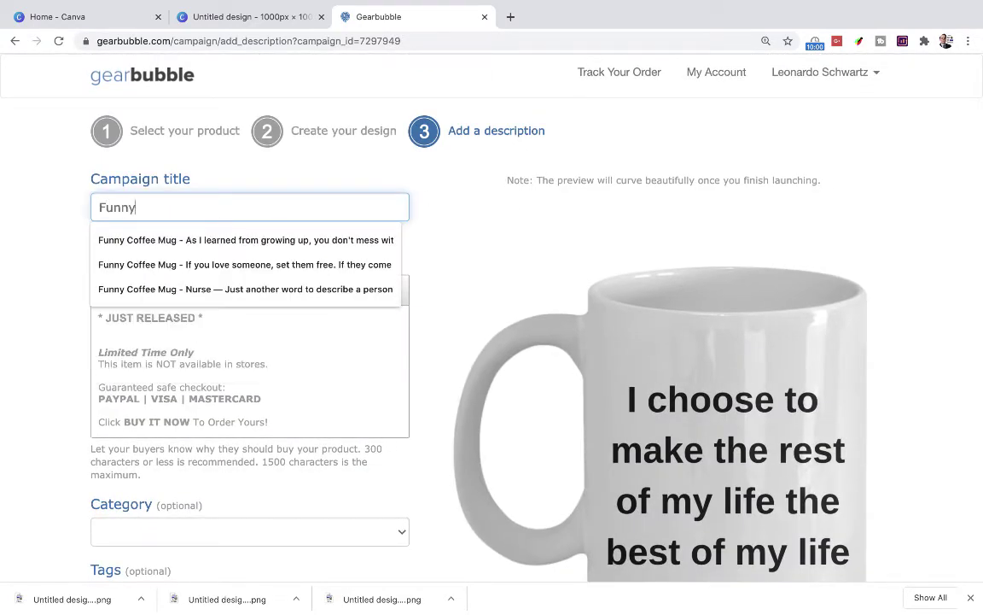
text( Coffee Mug)
click(512, 17)
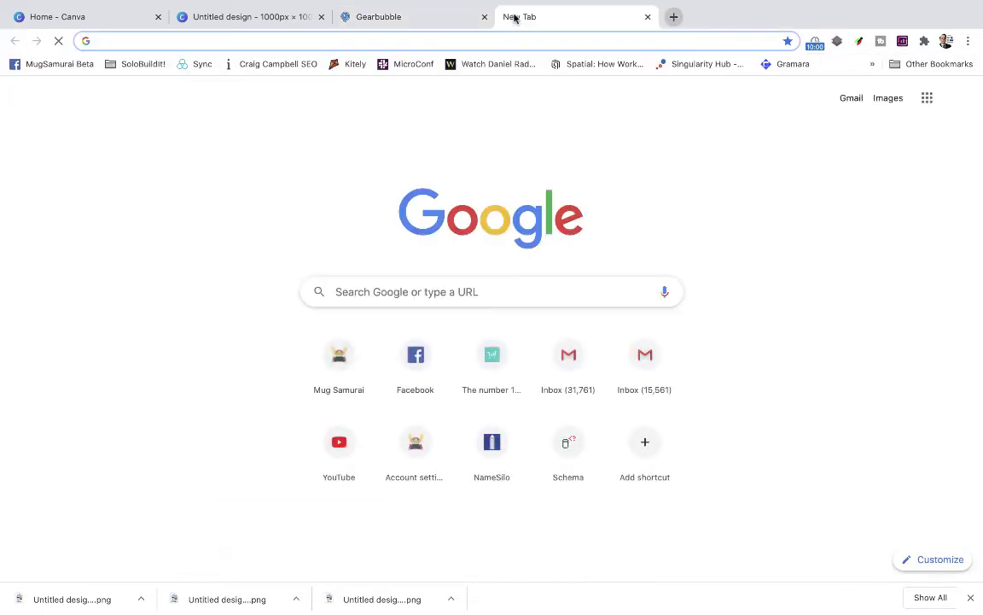
text(amazo)
key(Return)
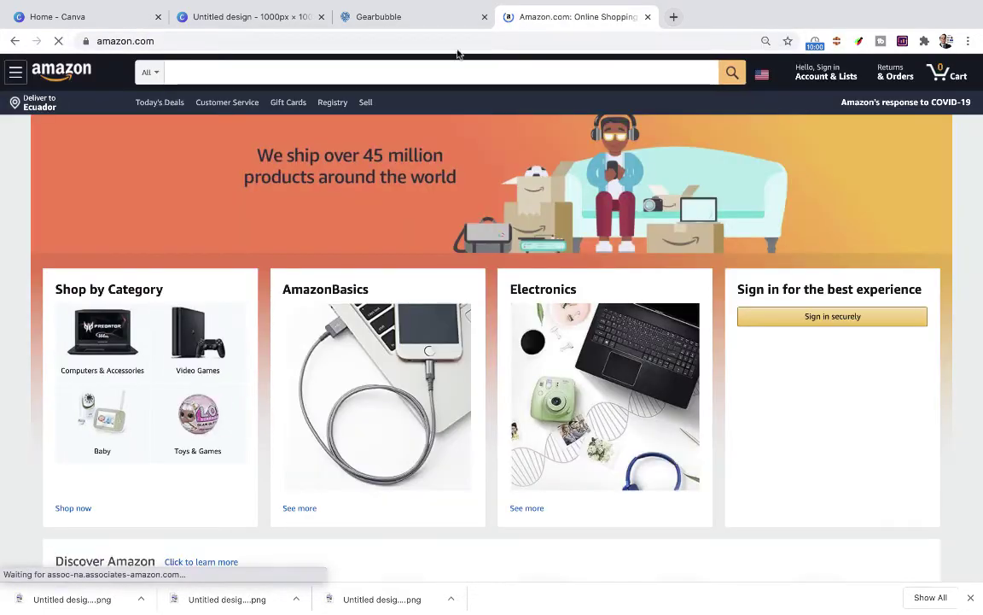
click(361, 71)
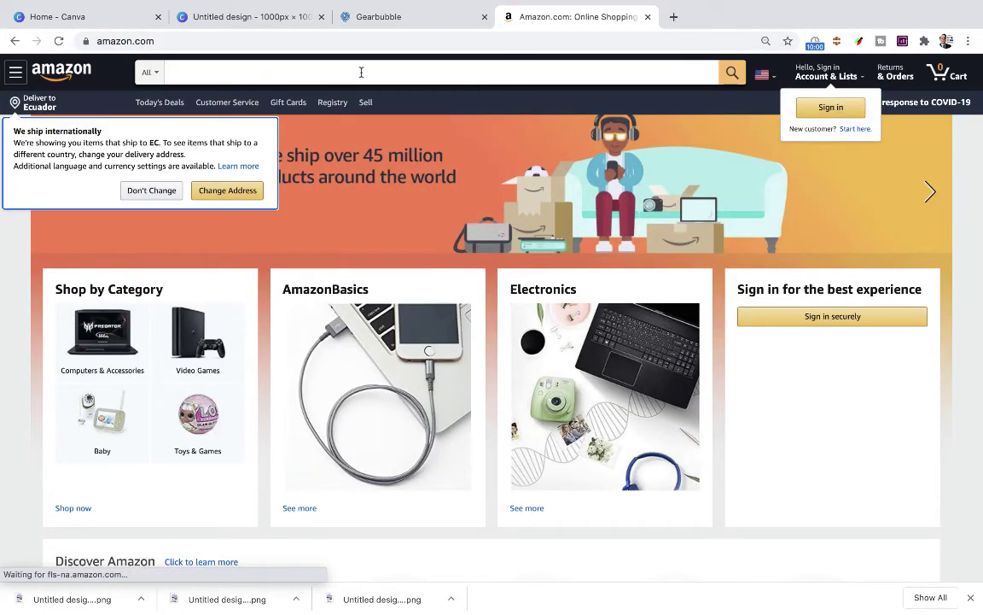
scroll(362, 75, down, 5)
scroll(362, 76, down, 5)
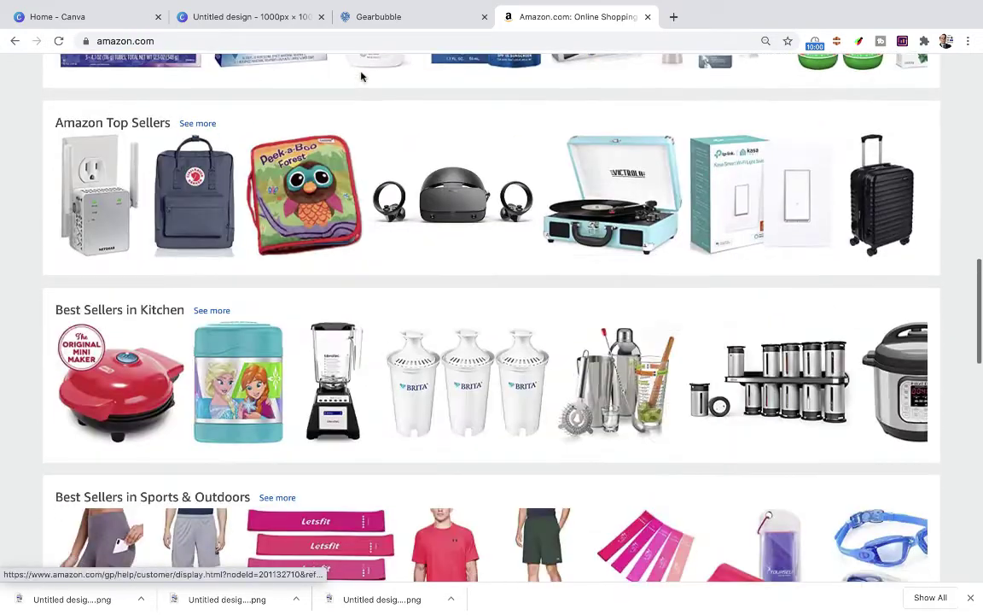
scroll(342, 158, up, 15)
click(259, 67)
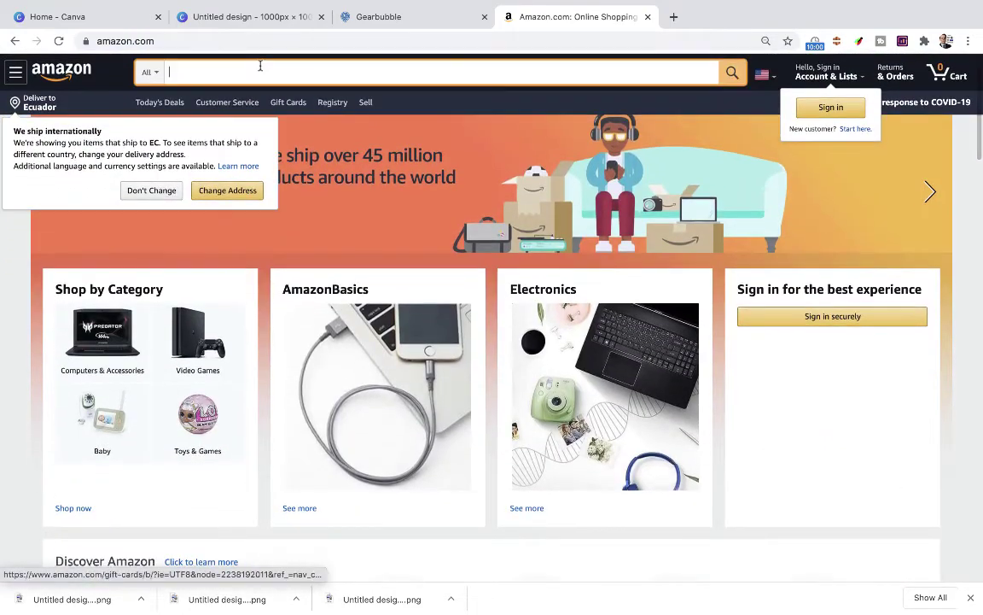
text(doctor)
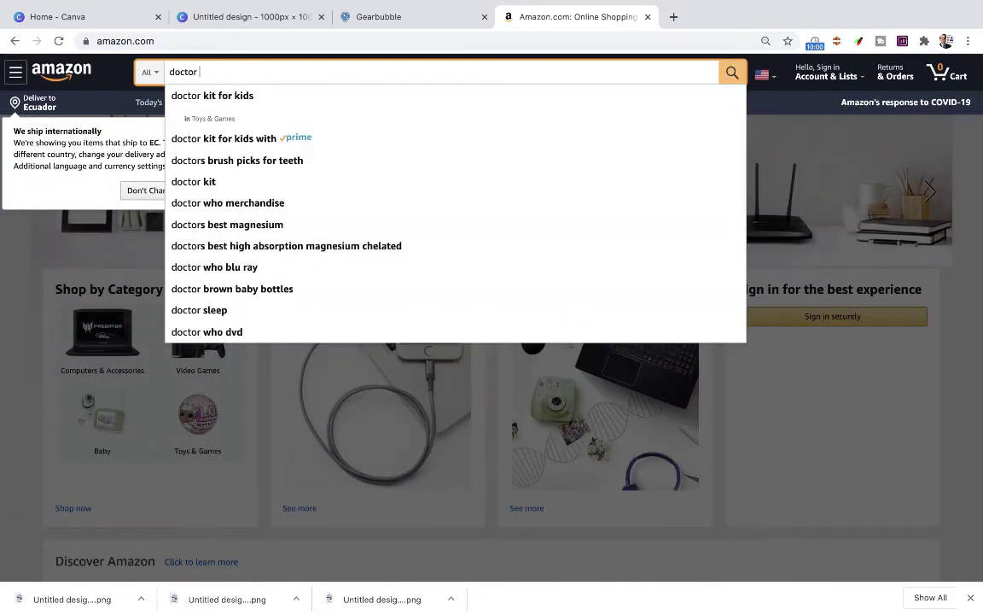
text( mug)
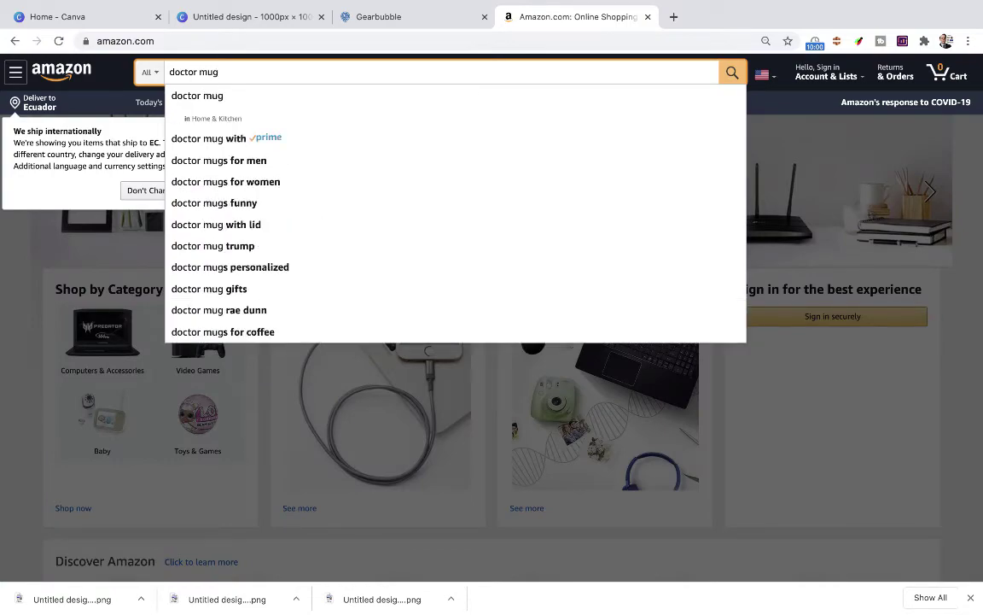
key(Return)
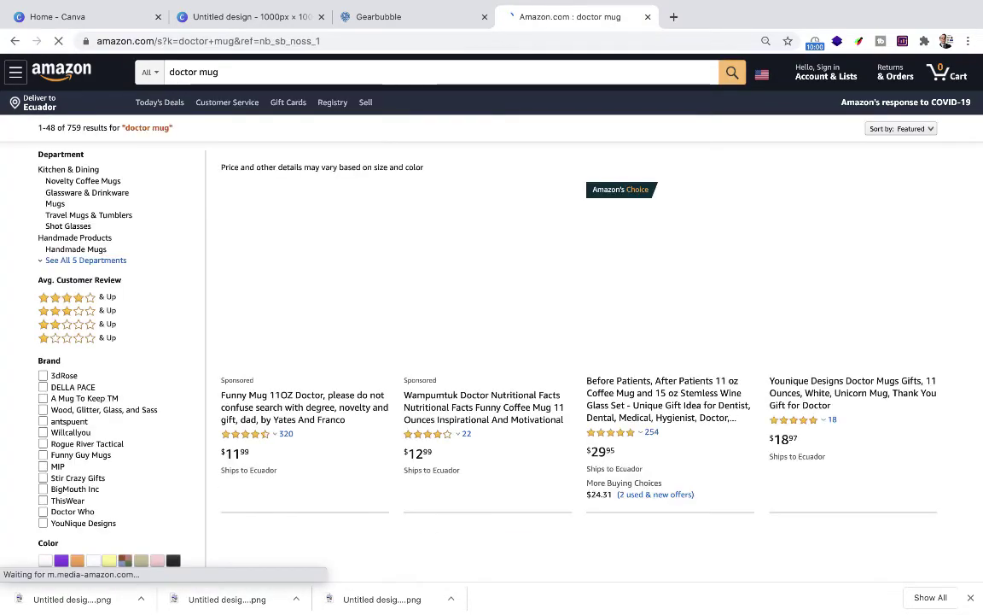
scroll(440, 363, down, 10)
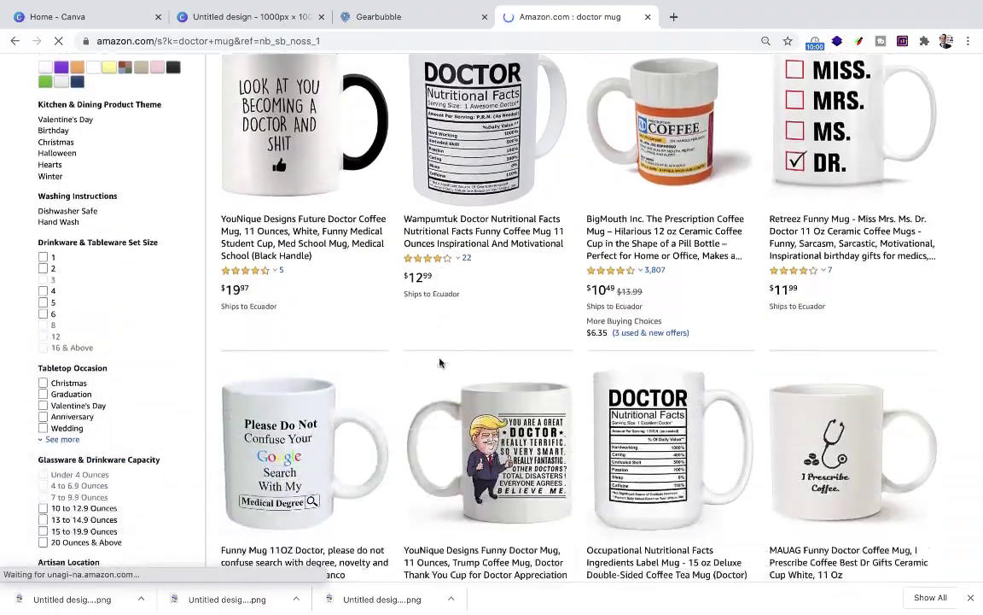
scroll(439, 363, down, 9)
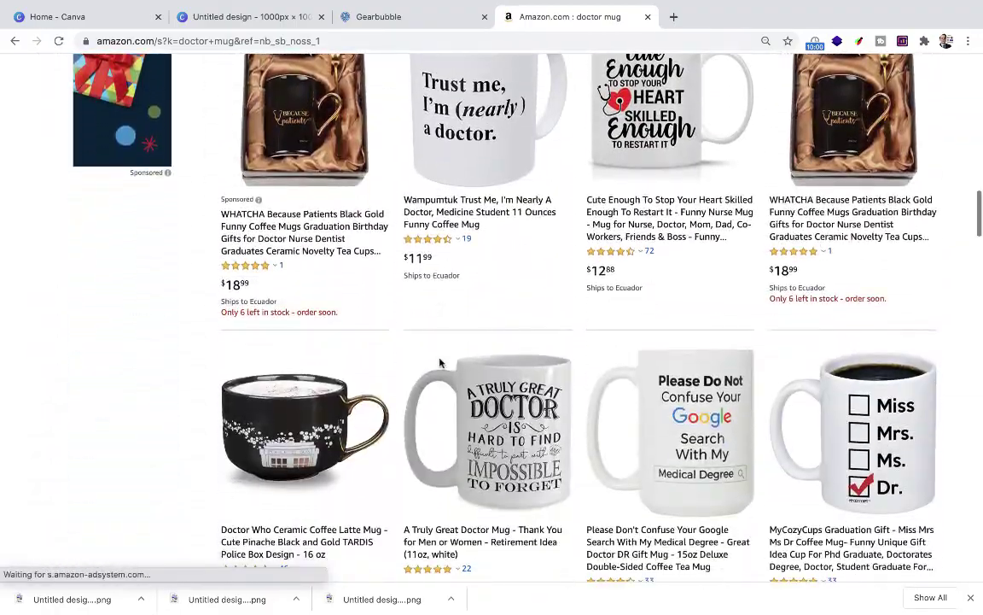
scroll(440, 362, down, 3)
scroll(533, 81, up, 15)
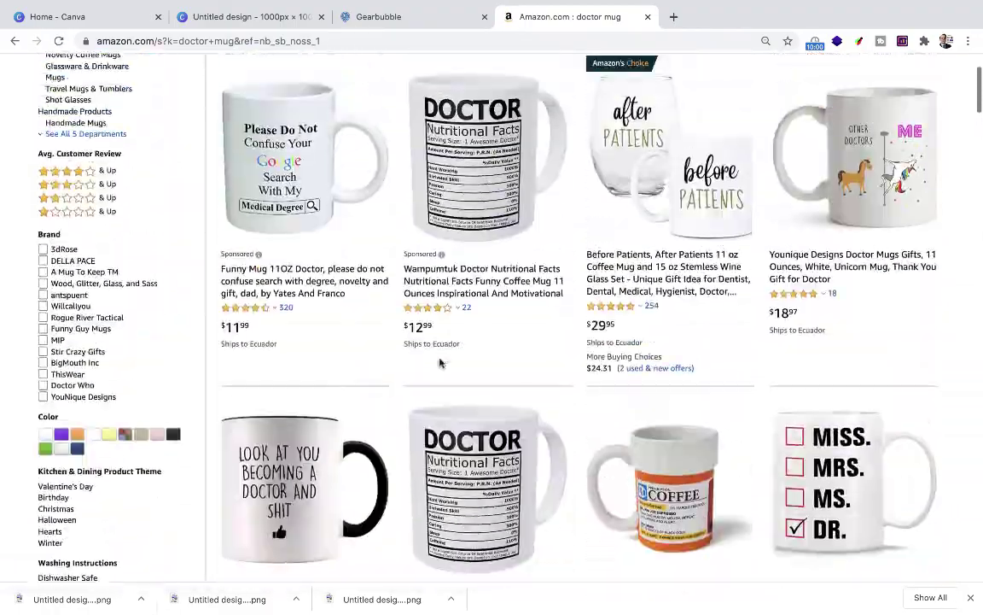
click(647, 16)
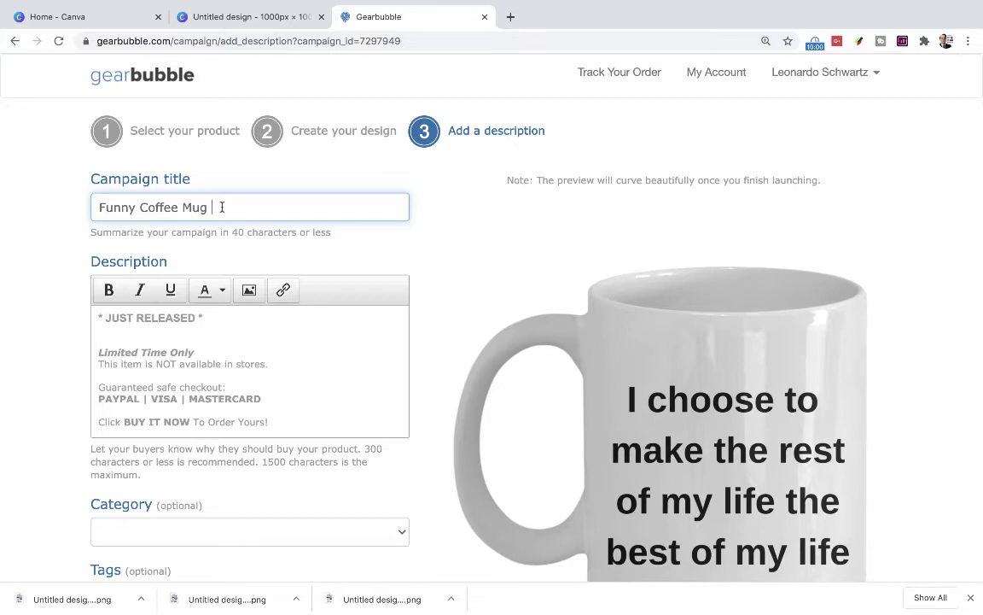
Change the title's separator to '-' and begin typing the quote as '"I chose t'
key(BackSpace)
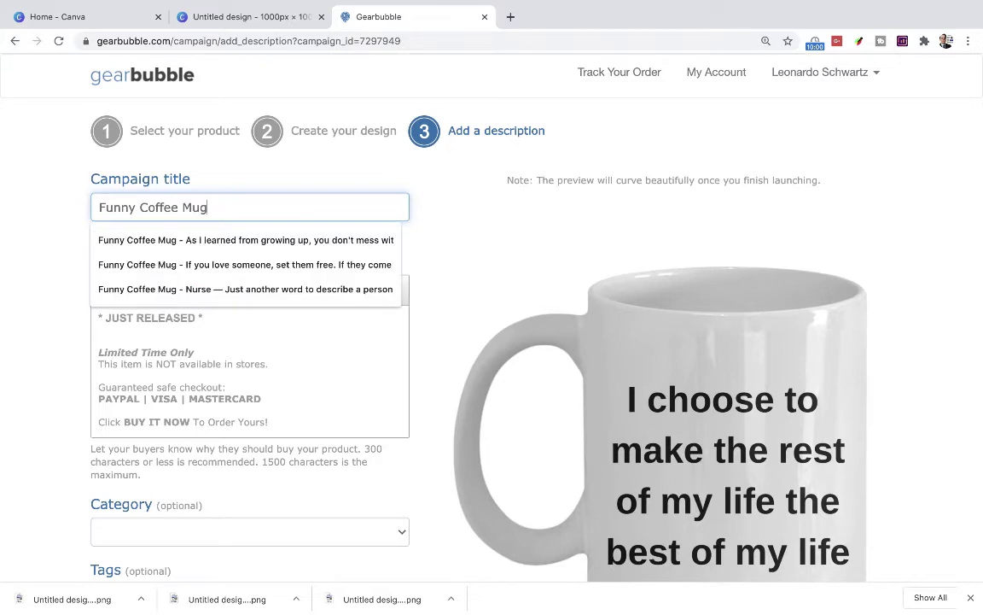
text(:)
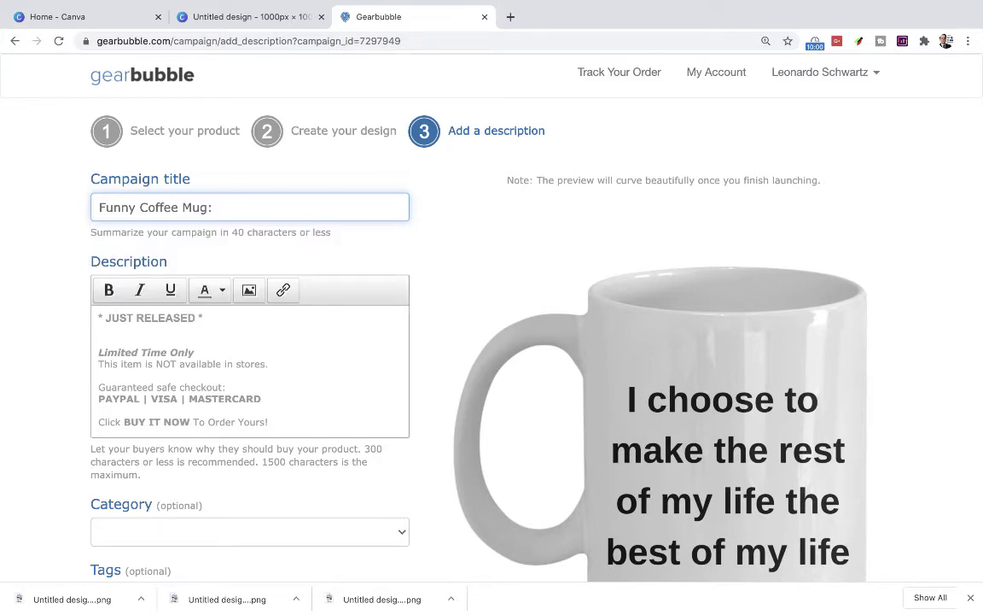
key(BackSpace)
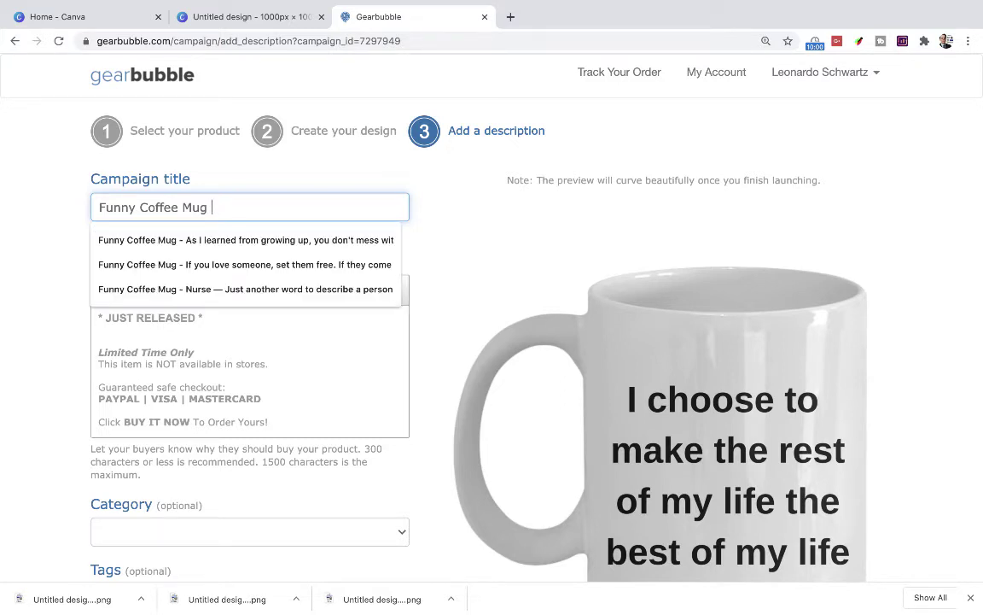
text(-)
scroll(474, 279, down, 1)
scroll(474, 280, up, 1)
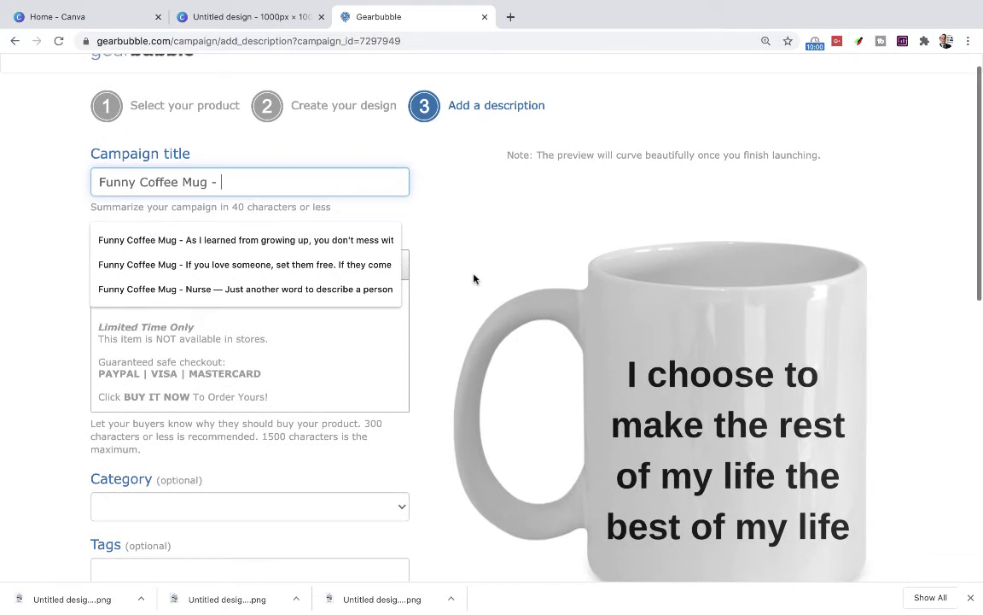
text(")
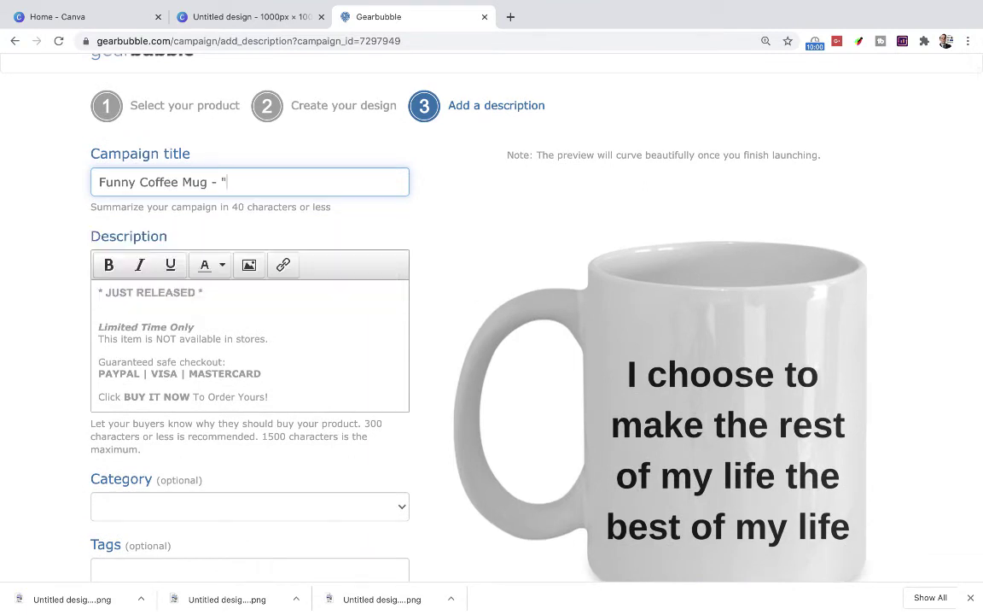
text(I chose t)
key(BackSpace)
key(BackSpace)
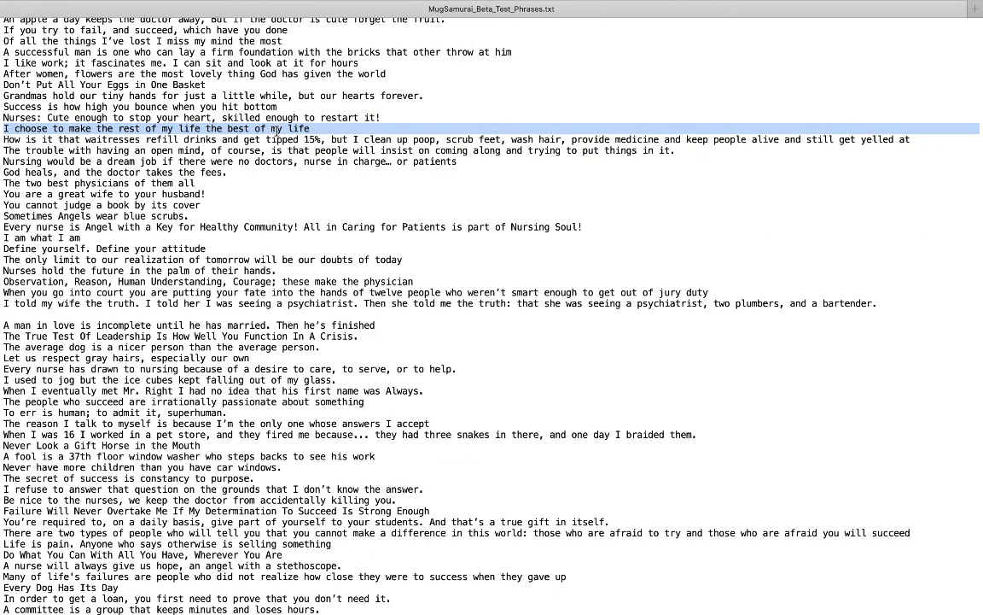
Paste the full 'I choose…' quote from the phrases file into the title, prefixed 'Funny Coffee Mug -'
drag(277, 129, 4, 127)
key(super+c)
key(ctrl+Right)
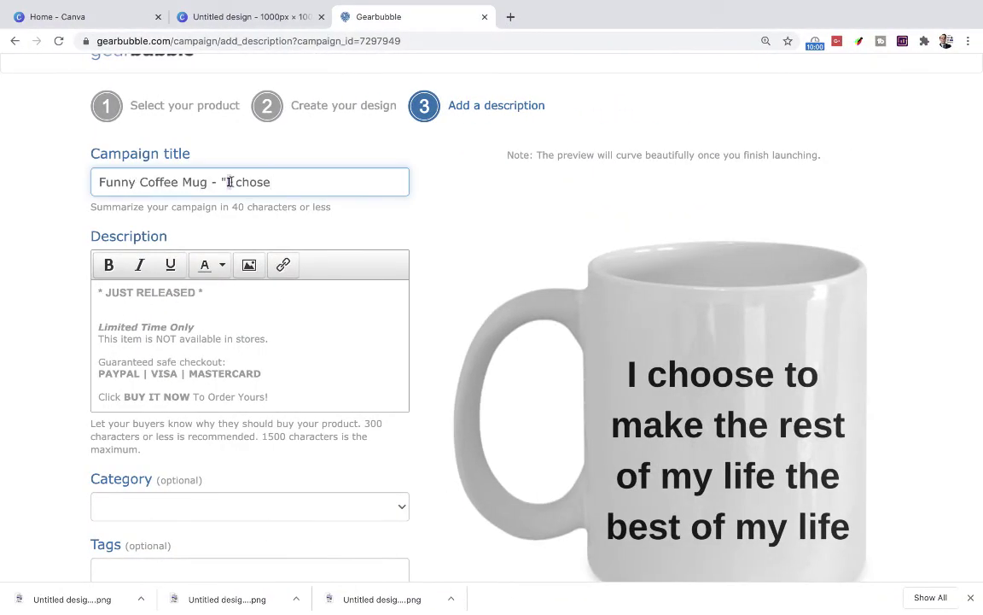
drag(227, 182, 281, 182)
key(super+v)
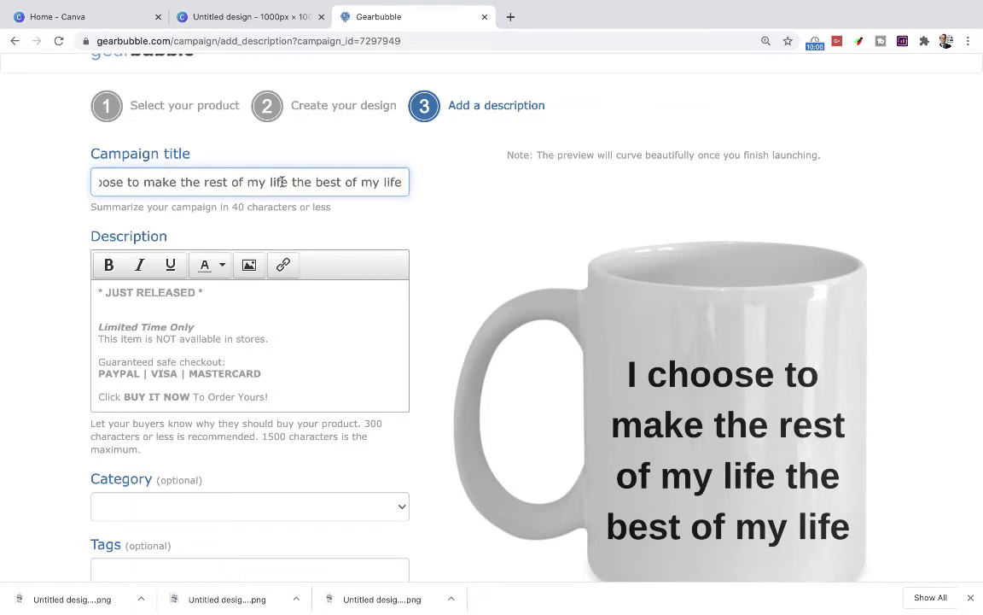
text(:)
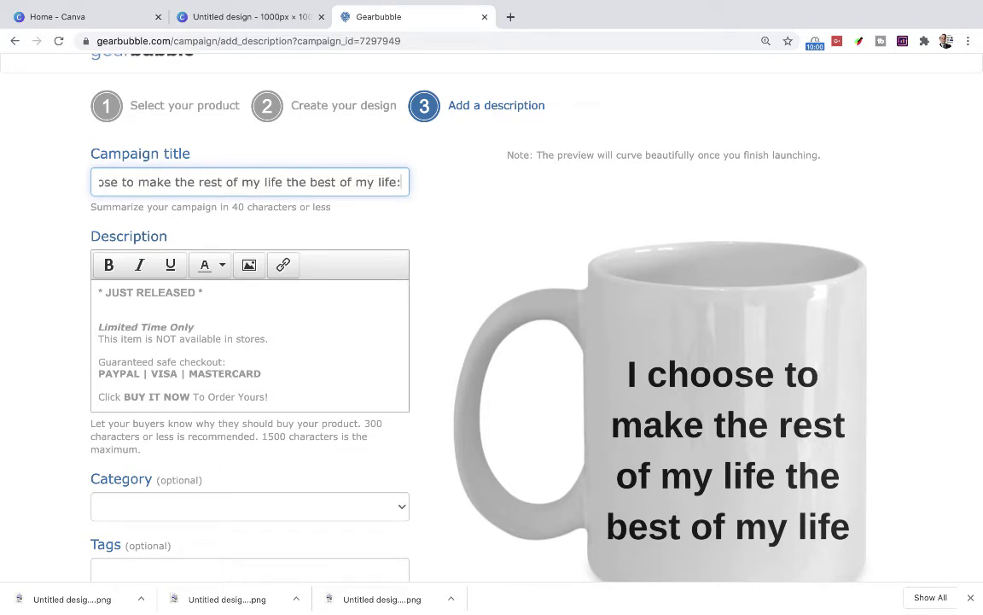
key(BackSpace)
text(?)
key(BackSpace)
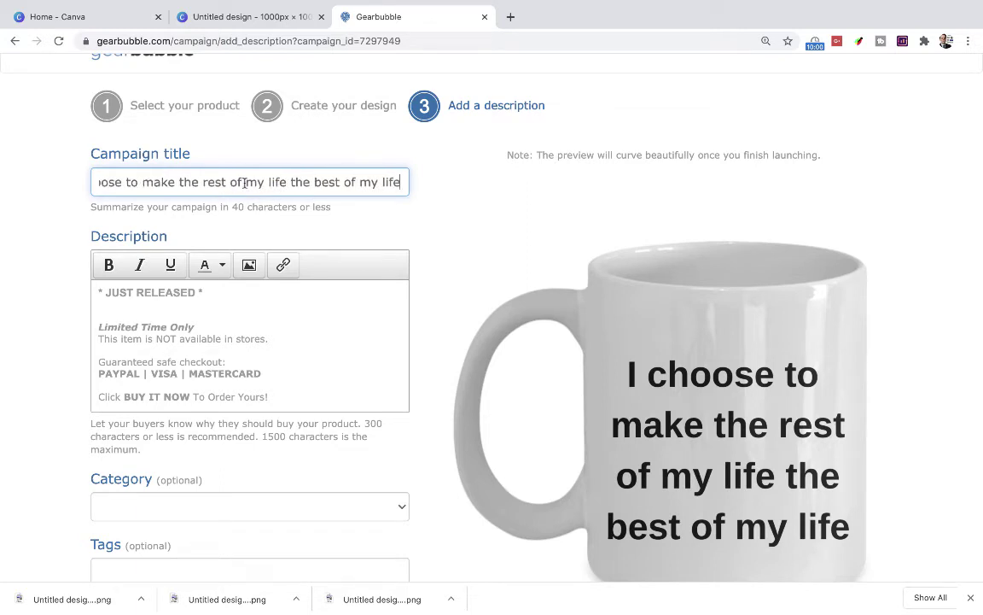
key(Home)
text(Funny Coffee Mug -)
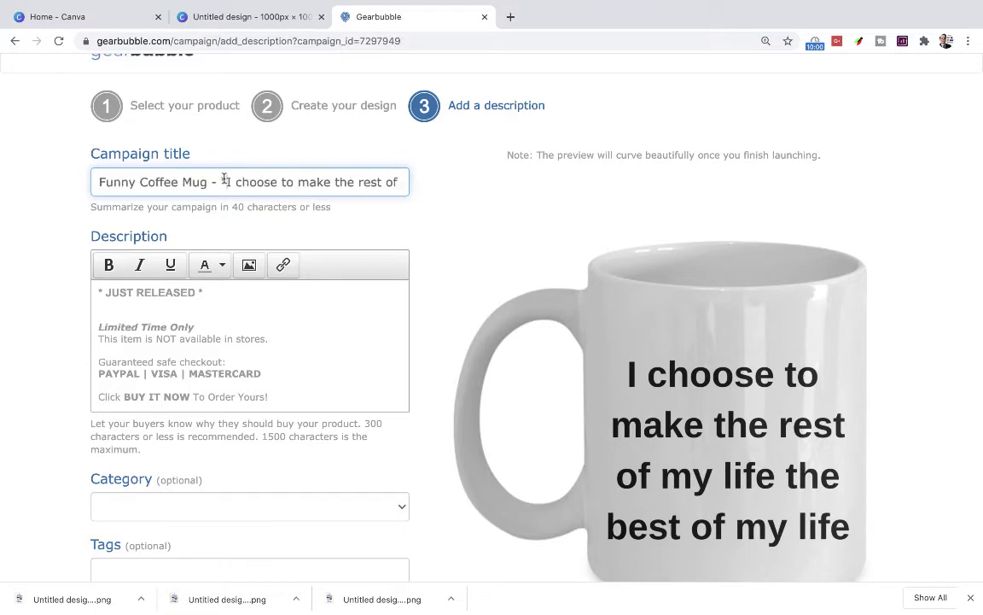
Append '- Great Gift for your Colleagues & Friends!' to the title and select it to review
scroll(318, 184, right, 3)
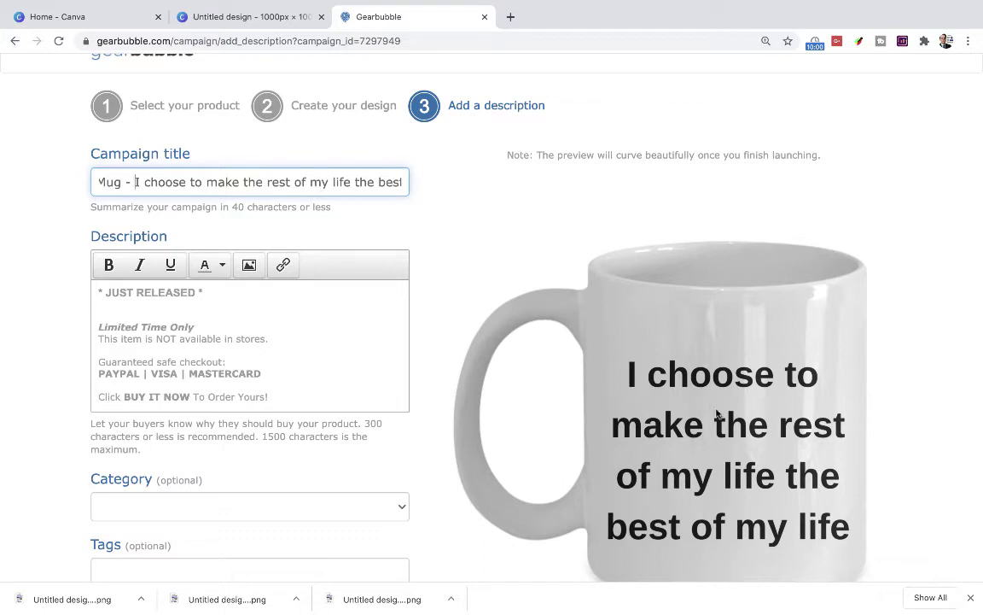
click(971, 601)
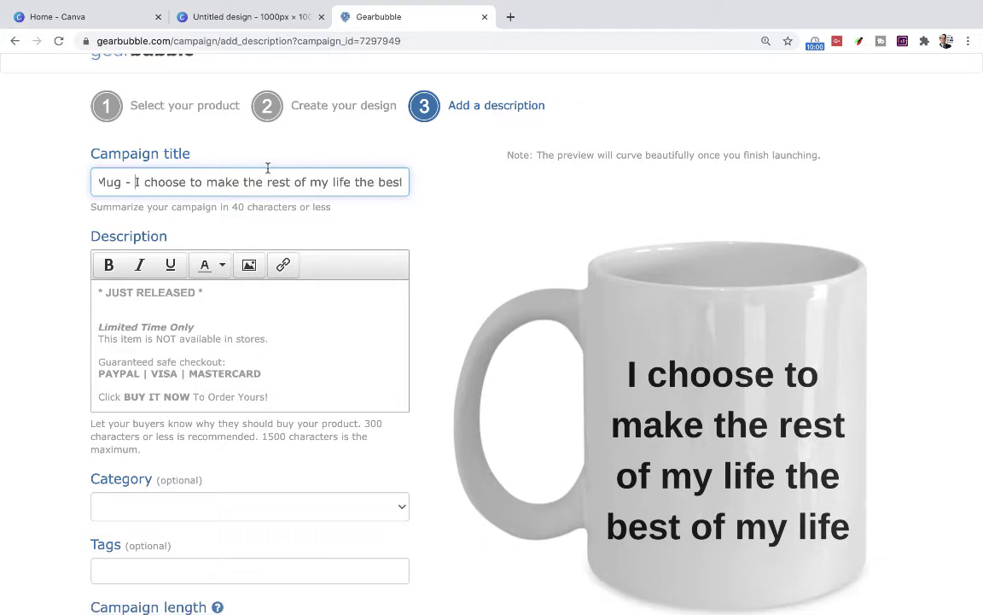
scroll(306, 180, right, 3)
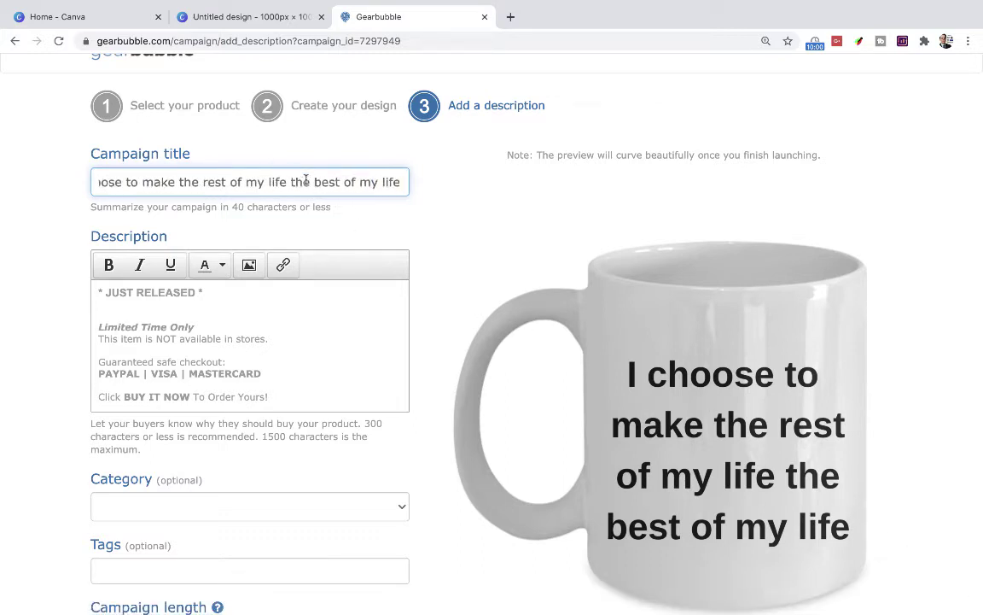
click(401, 182)
text(- )
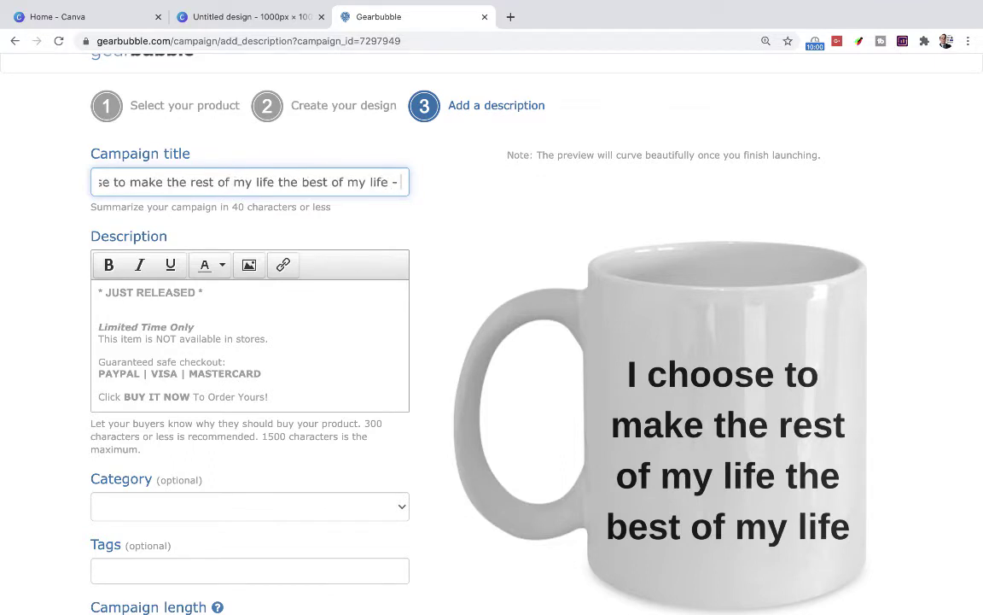
text(Great Gi)
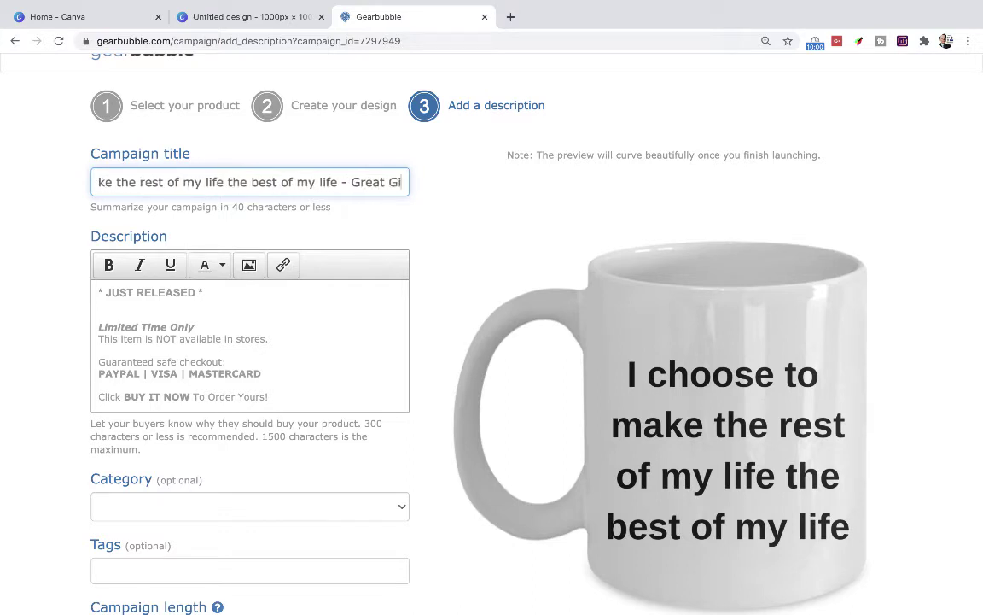
text(ft for yo)
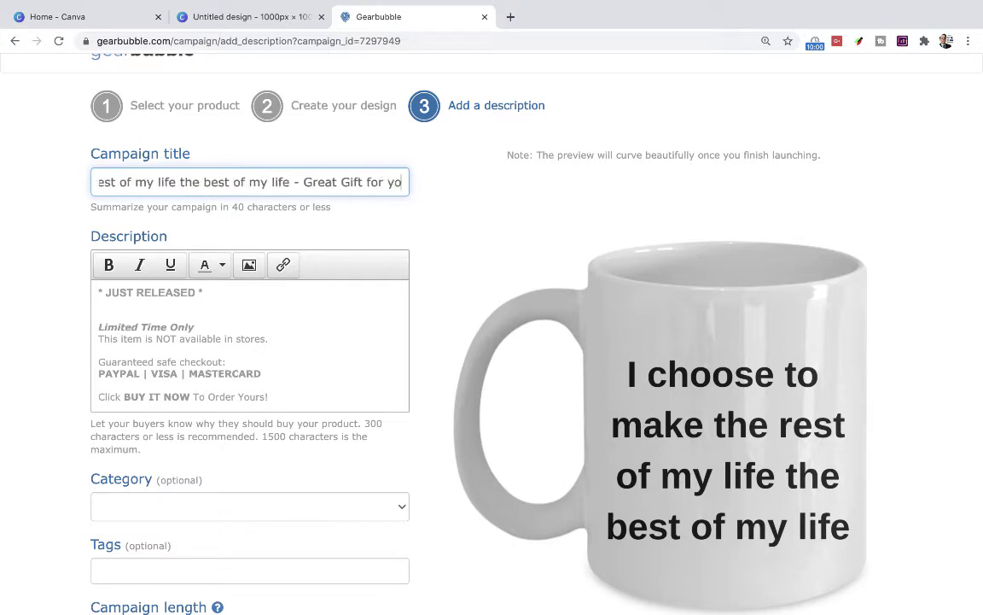
text(ur Colle)
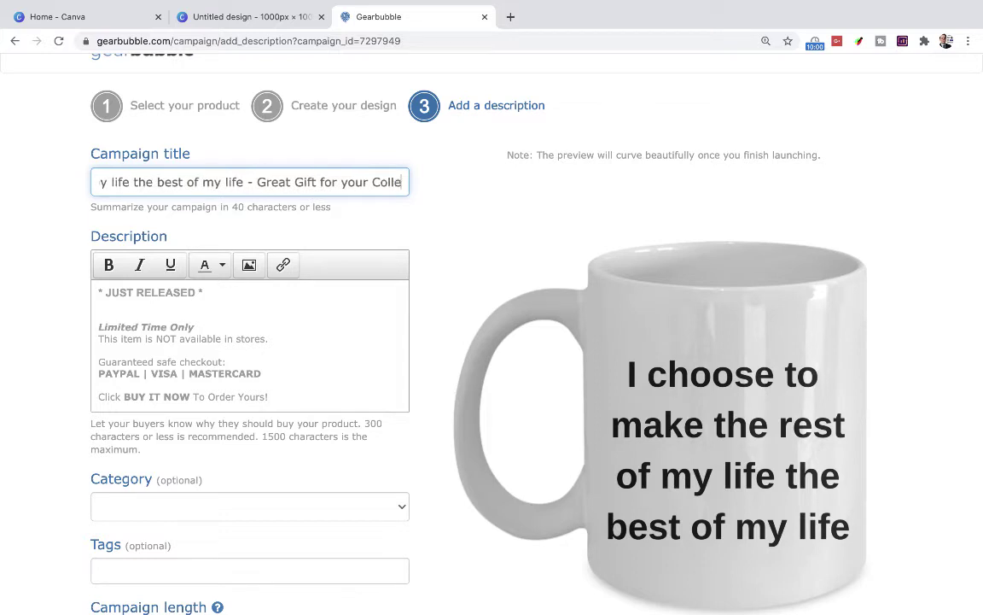
text(agues)
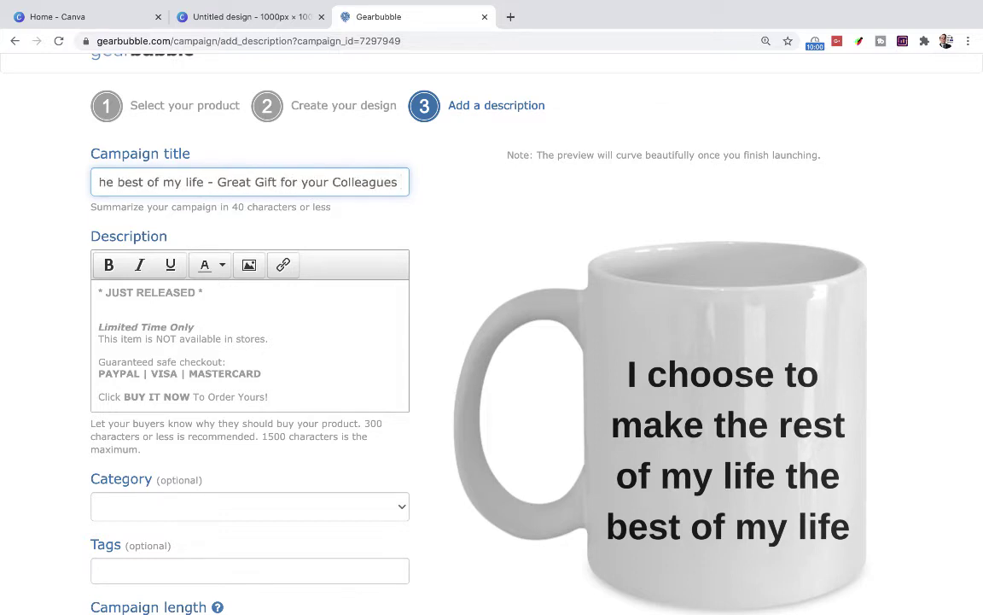
text( & F)
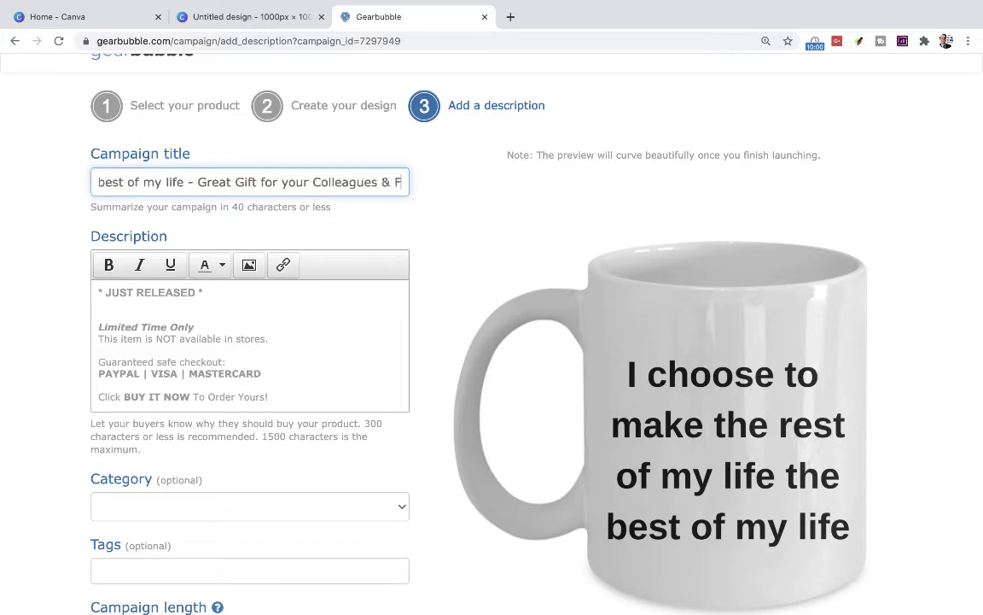
text(riends!)
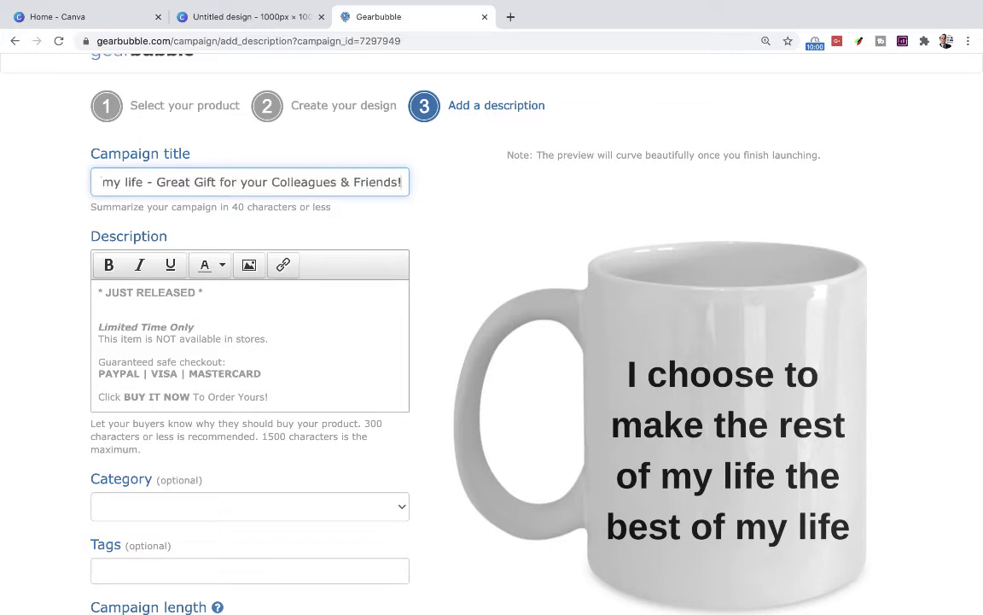
click(266, 181)
drag(283, 182, 71, 189)
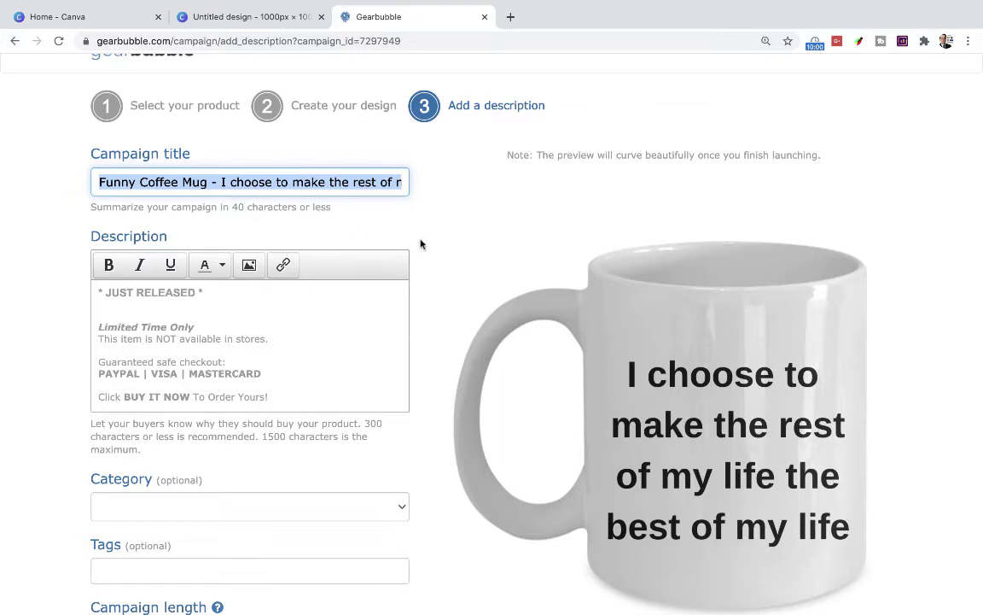
scroll(379, 218, down, 1)
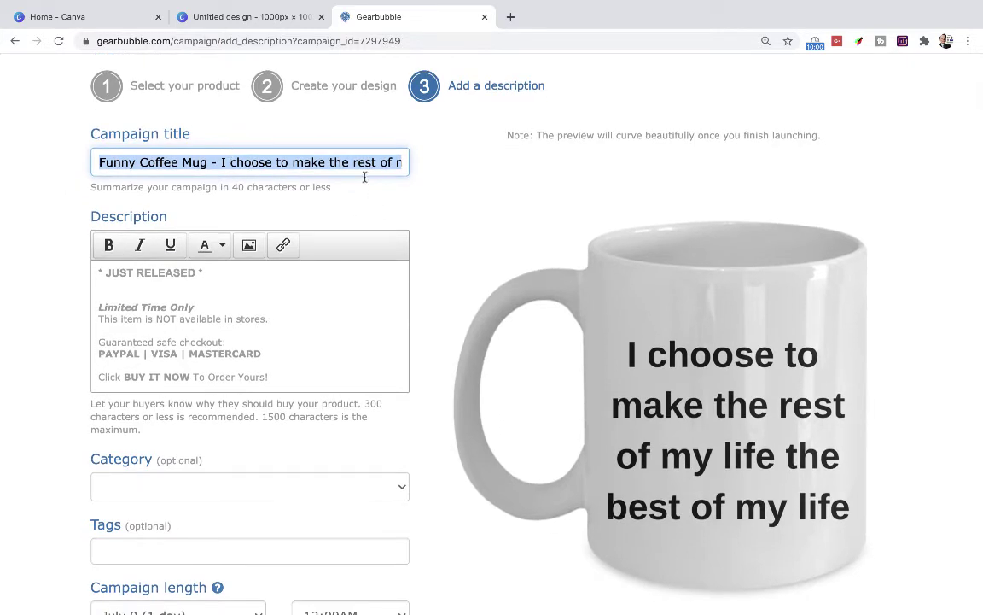
scroll(455, 266, down, 2)
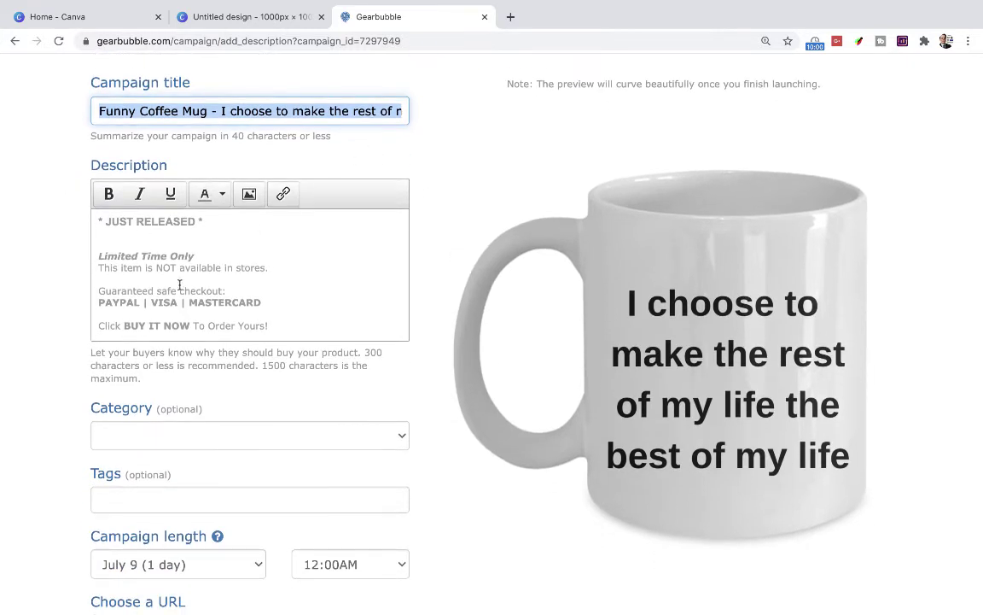
scroll(215, 285, down, 1)
scroll(217, 287, up, 2)
scroll(448, 193, up, 1)
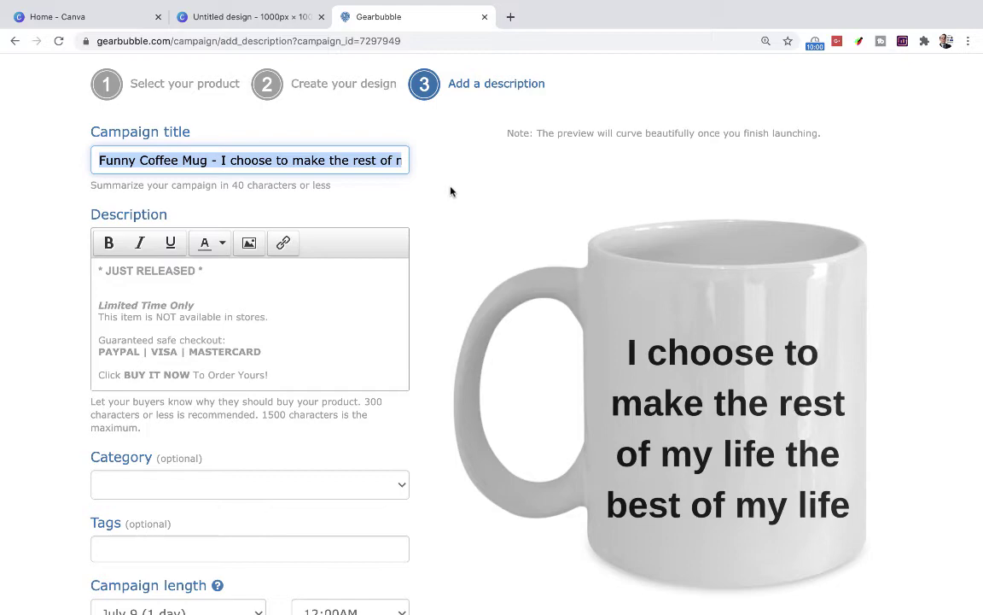
scroll(450, 192, down, 3)
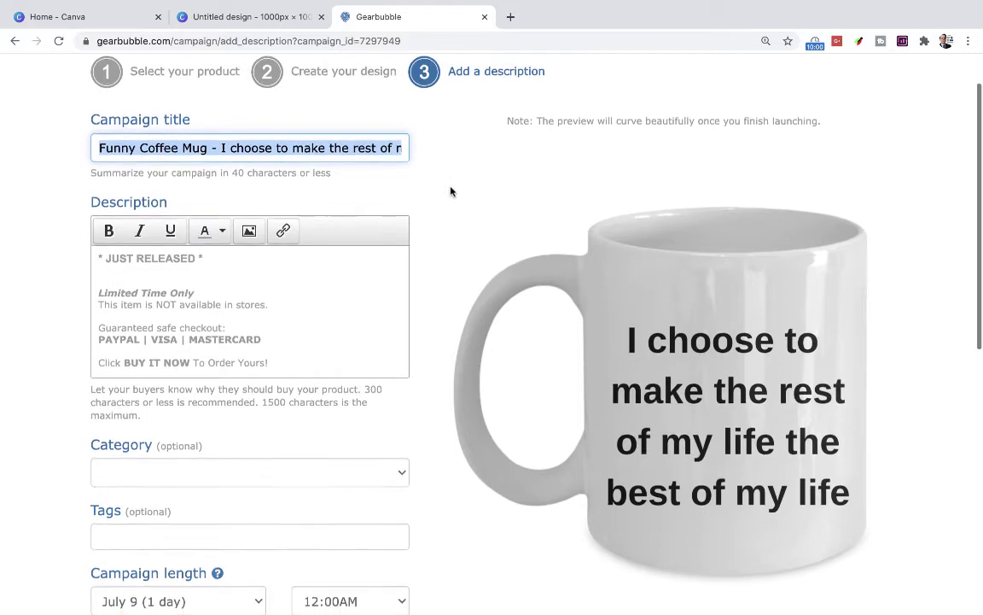
scroll(451, 191, down, 5)
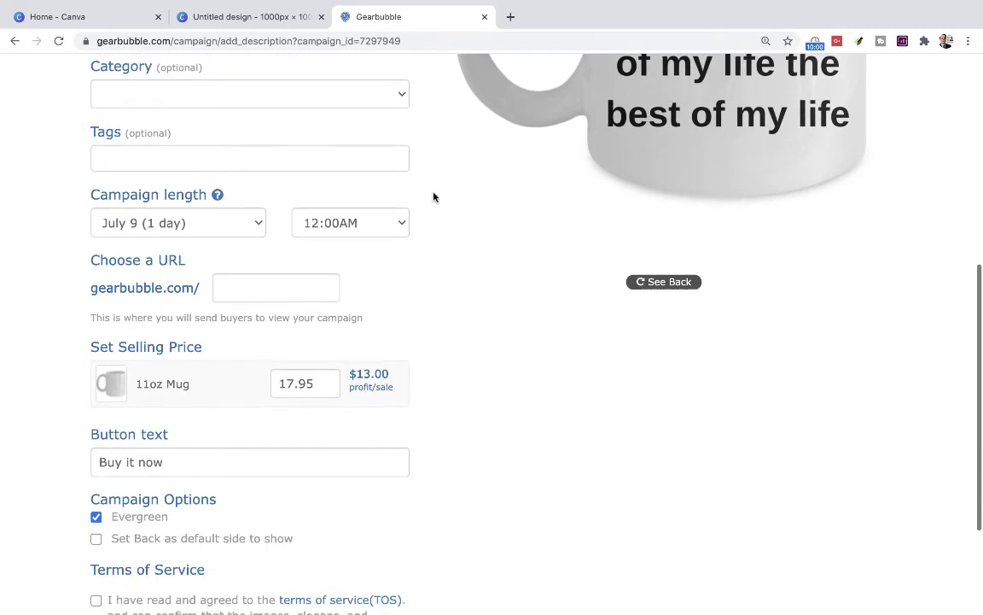
Set the campaign URL to funnymuge, since funnymugs is already in use
click(250, 277)
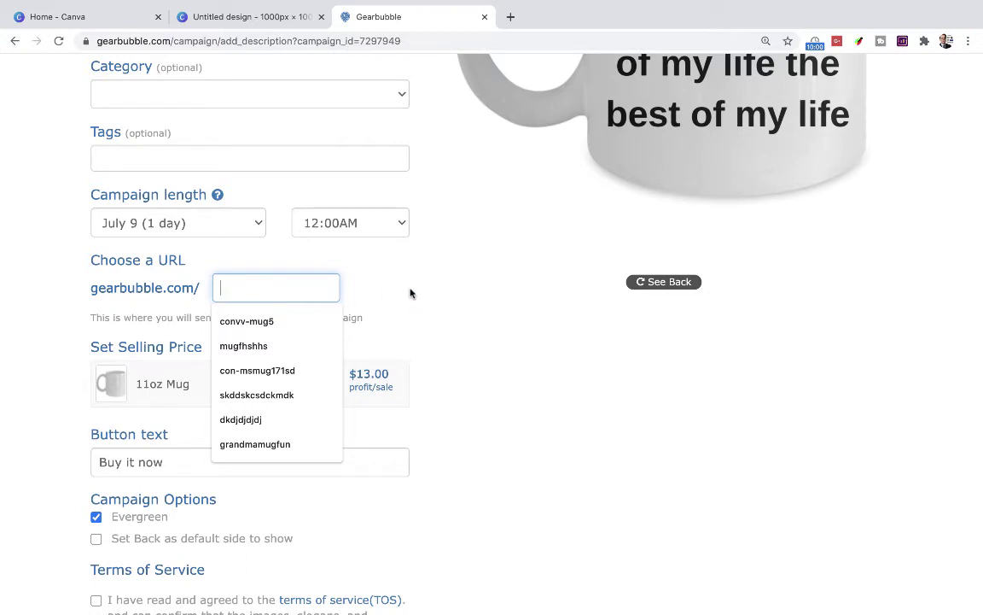
text(funn)
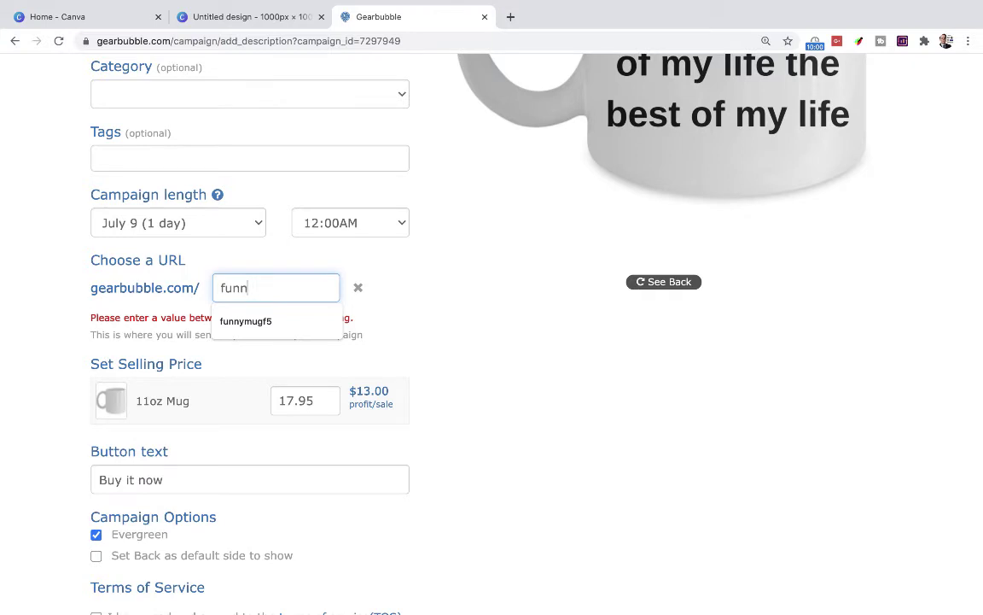
text(ym)
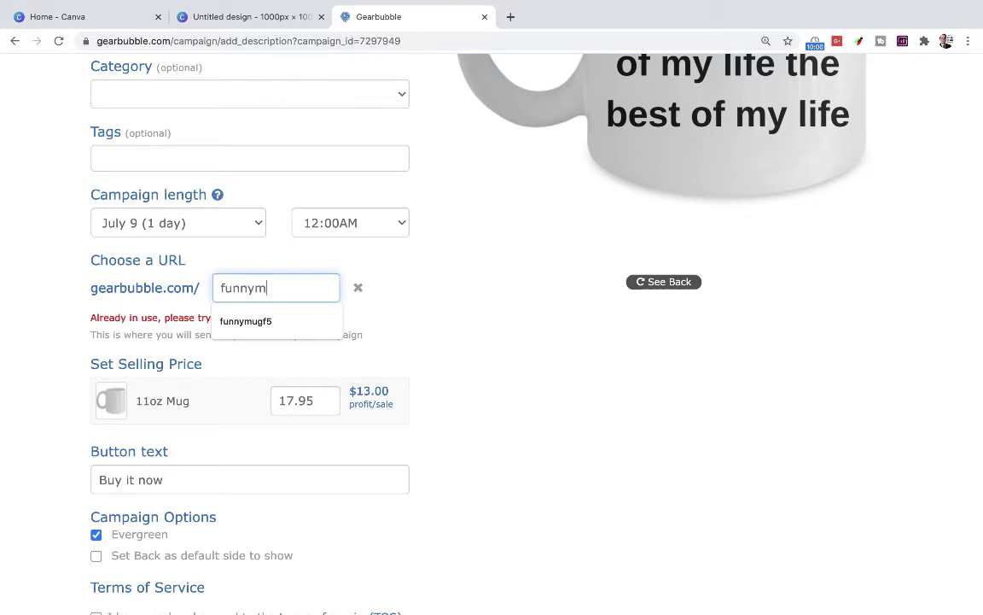
text(ug)
click(385, 312)
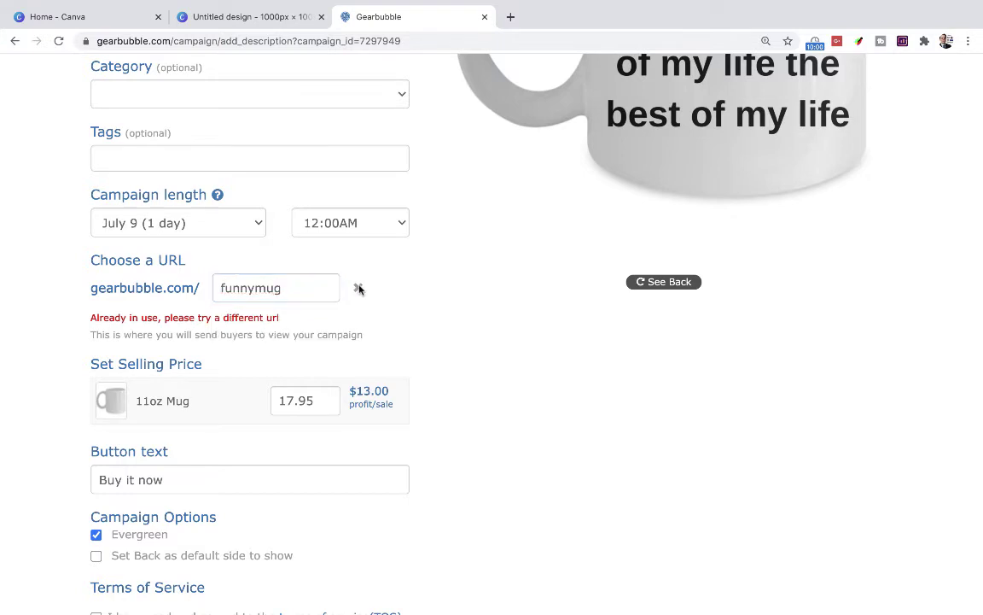
click(285, 291)
text(s)
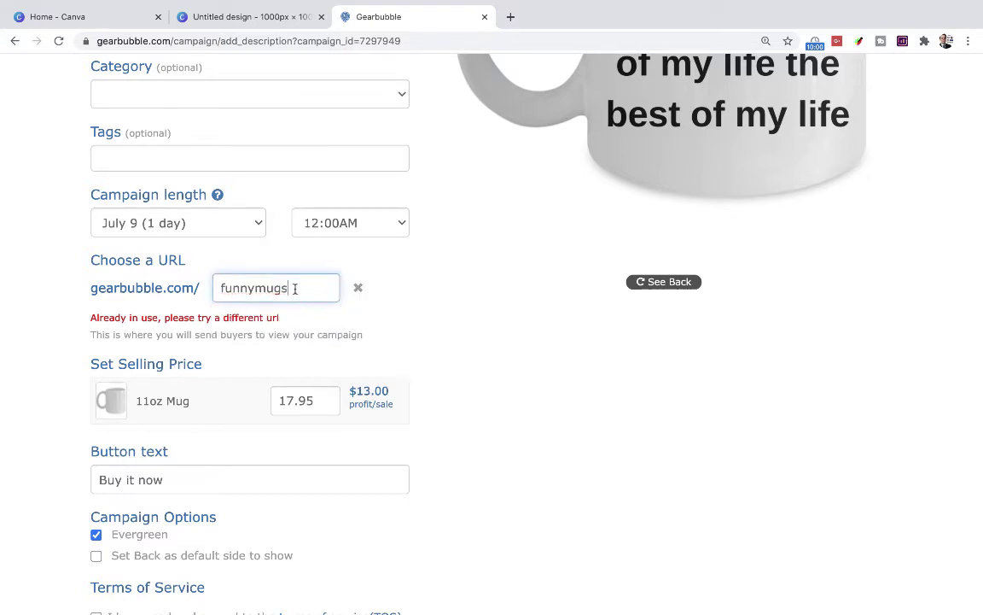
key(BackSpace)
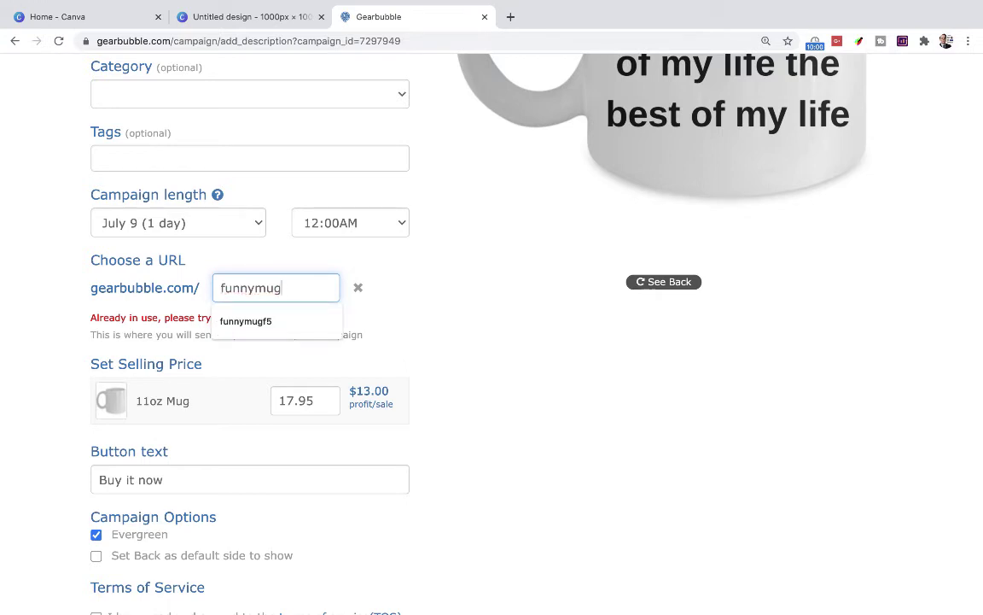
text(e1)
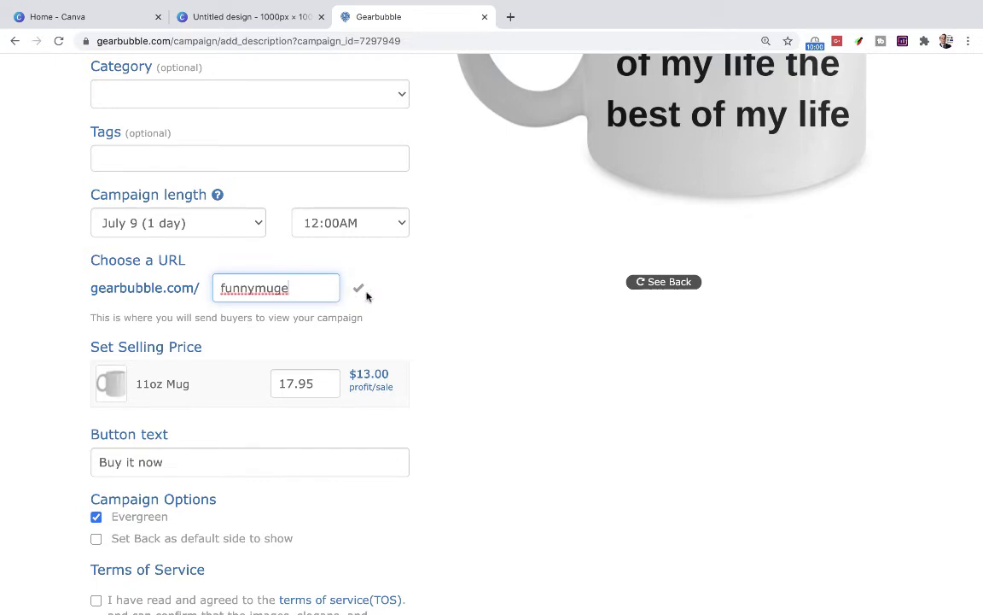
scroll(207, 301, down, 2)
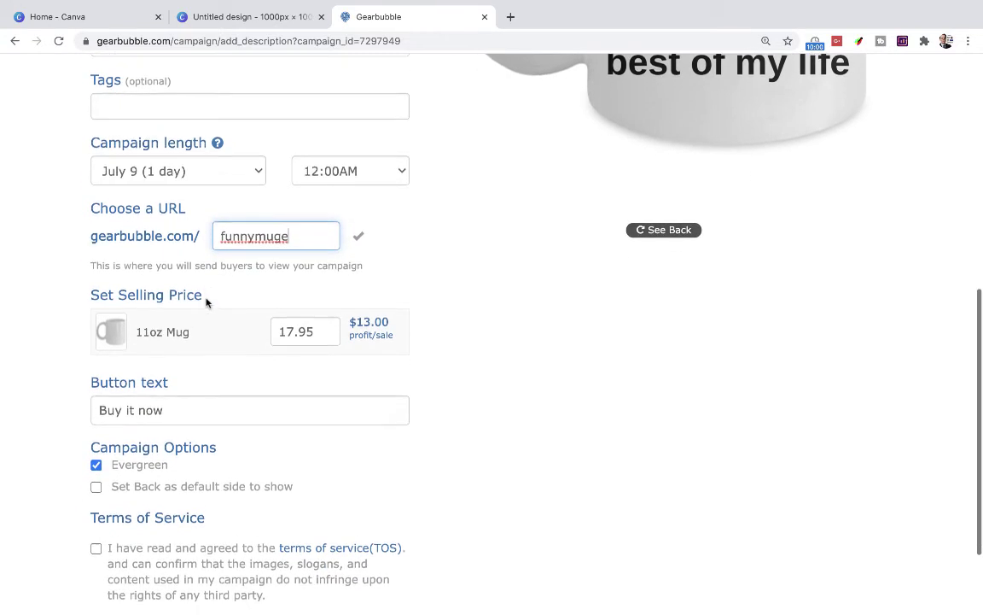
Accept the terms of service and launch the mug campaign
scroll(207, 300, down, 2)
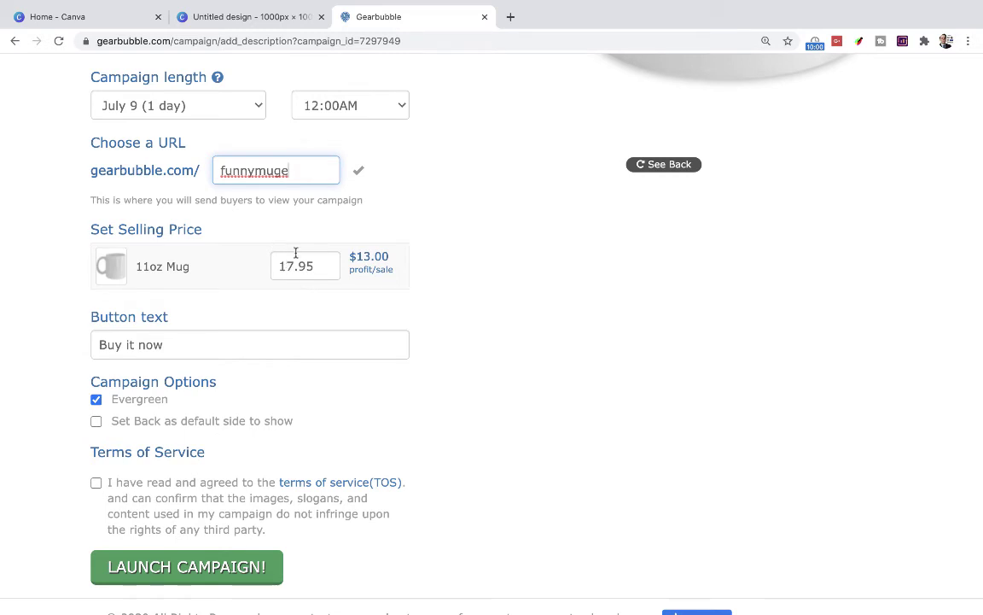
scroll(346, 288, down, 1)
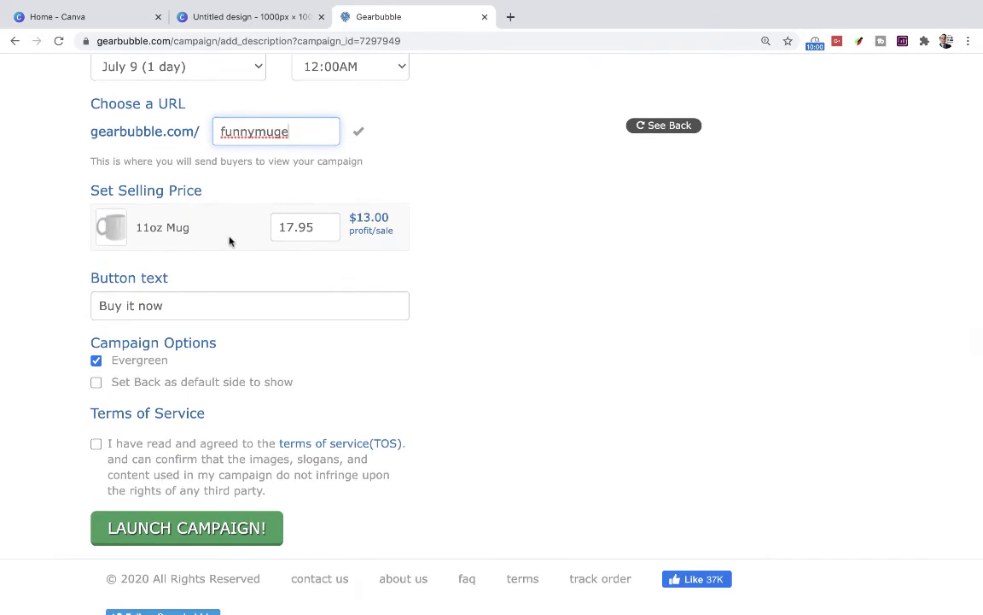
scroll(229, 241, down, 1)
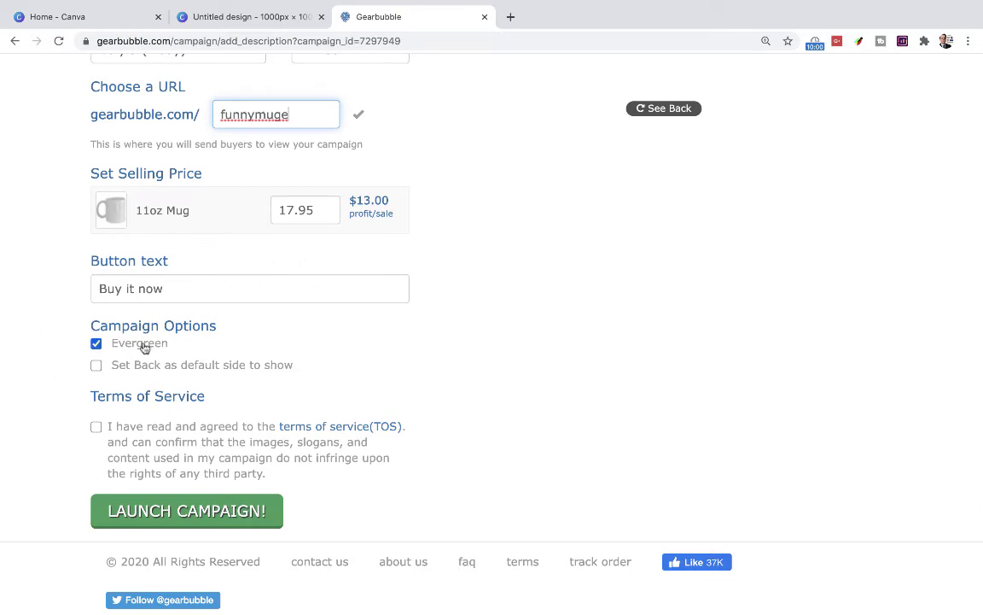
click(95, 426)
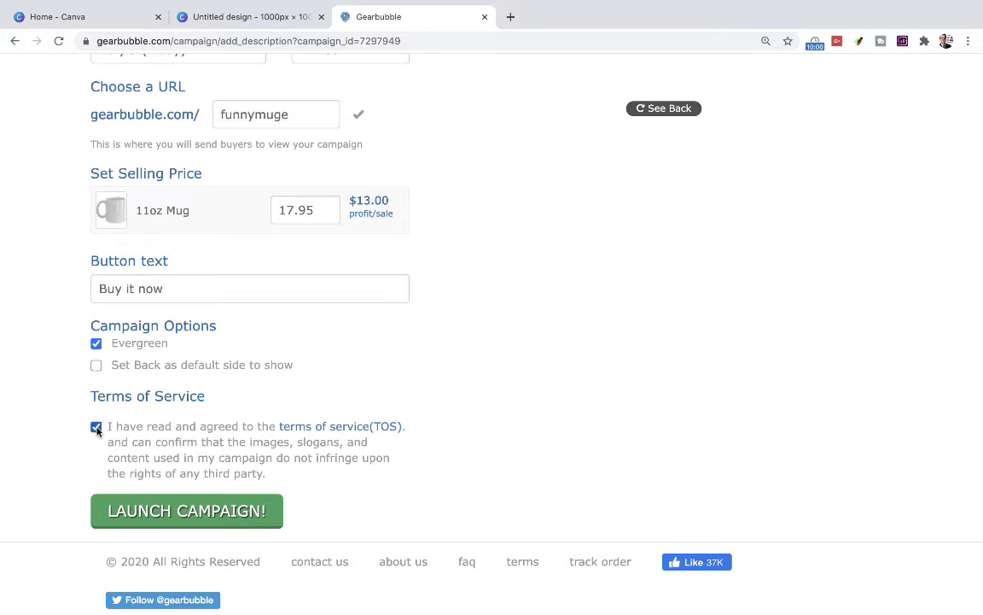
click(187, 511)
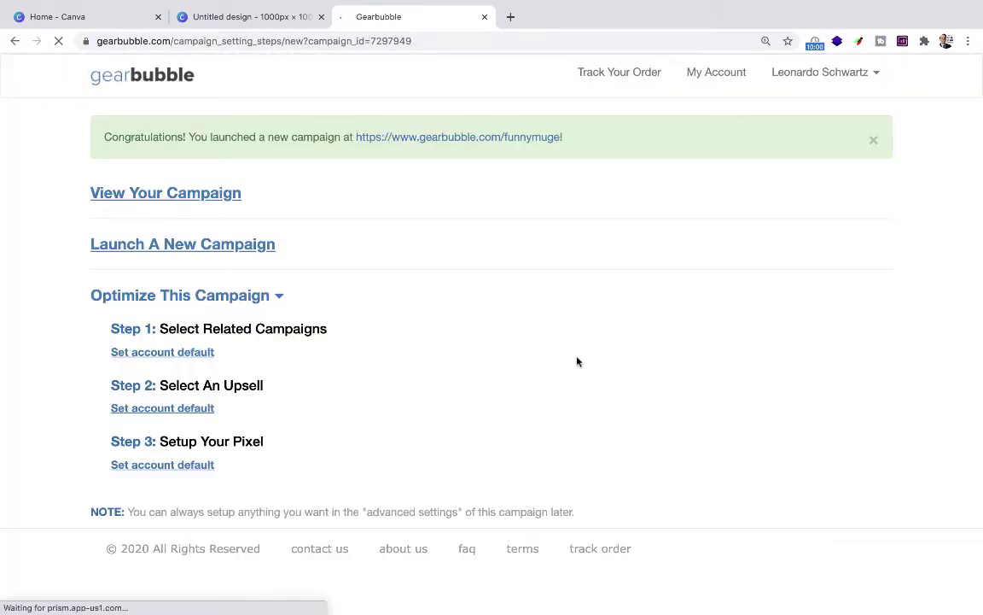
Open the live gearbubble.com/funnymuge listing in its new tab and test Buy it now, closing the order popup
click(501, 139)
click(536, 26)
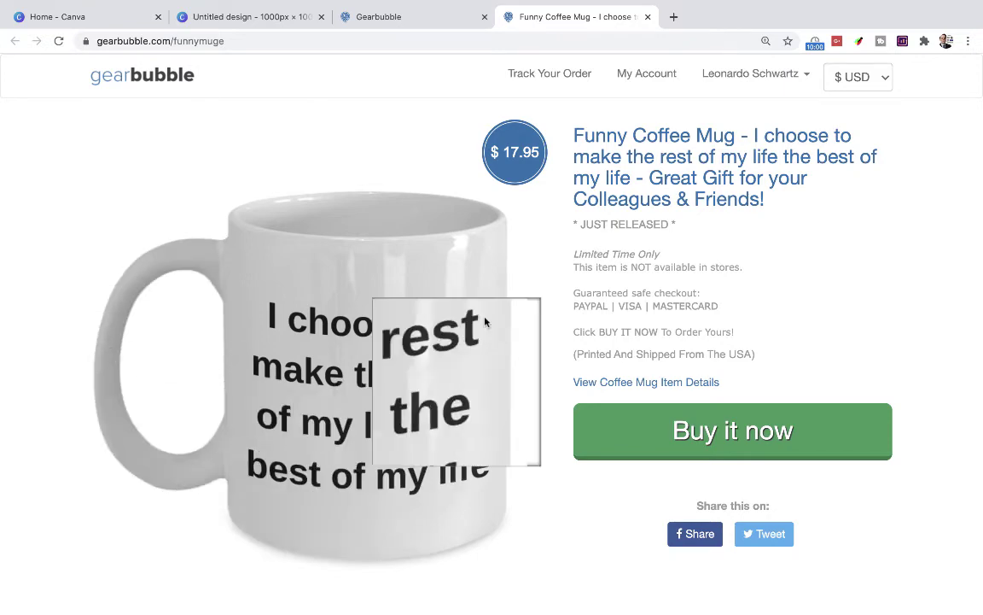
click(679, 427)
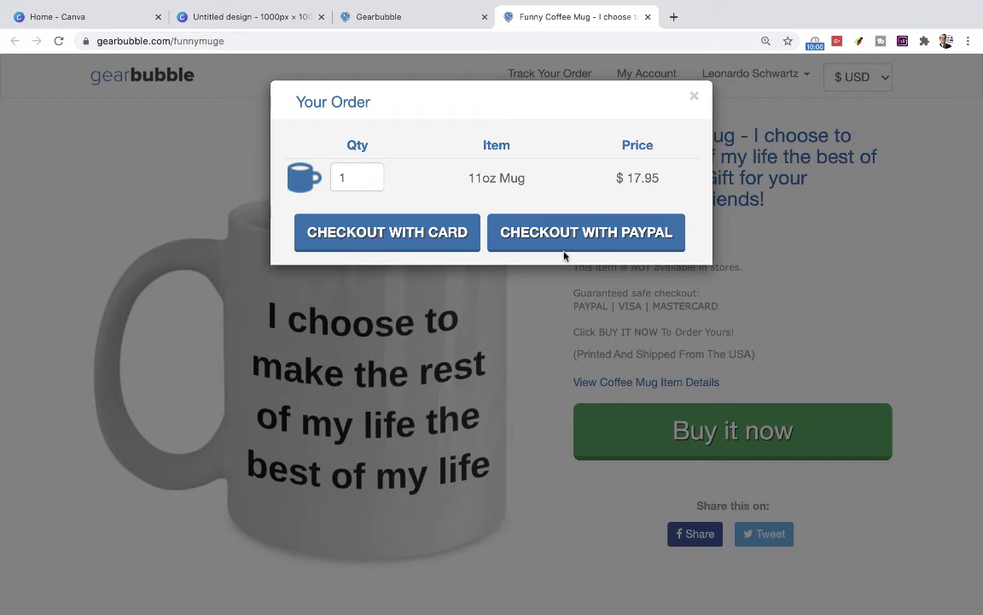
click(695, 99)
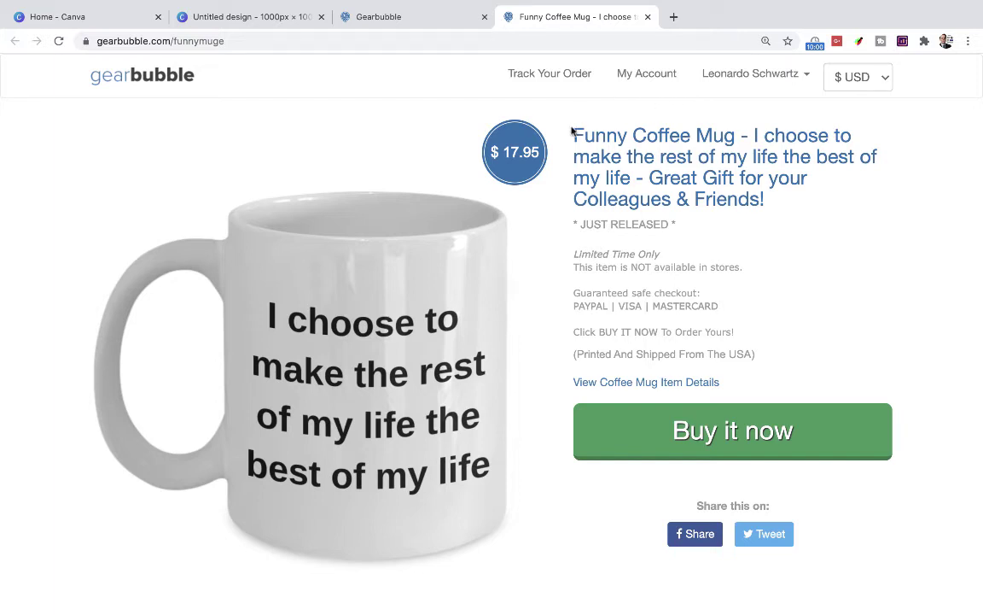
drag(572, 130, 767, 204)
click(669, 122)
drag(752, 135, 633, 171)
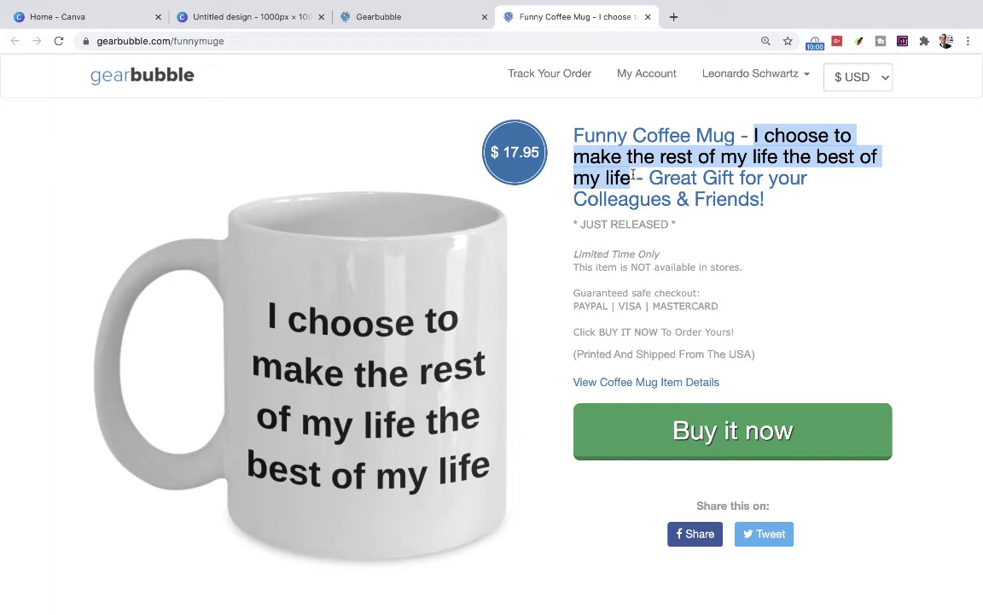
click(641, 137)
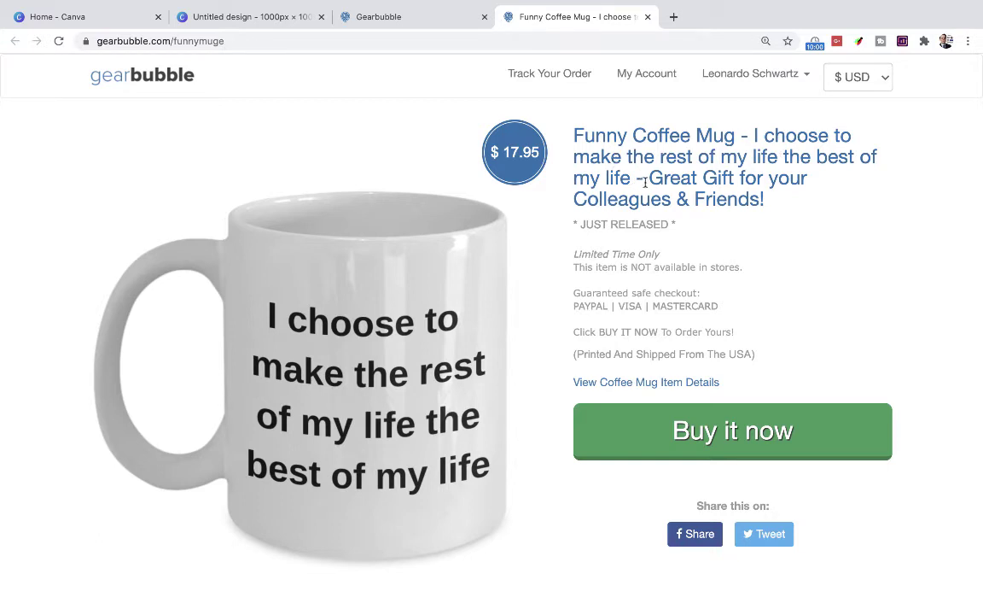
drag(651, 177, 779, 199)
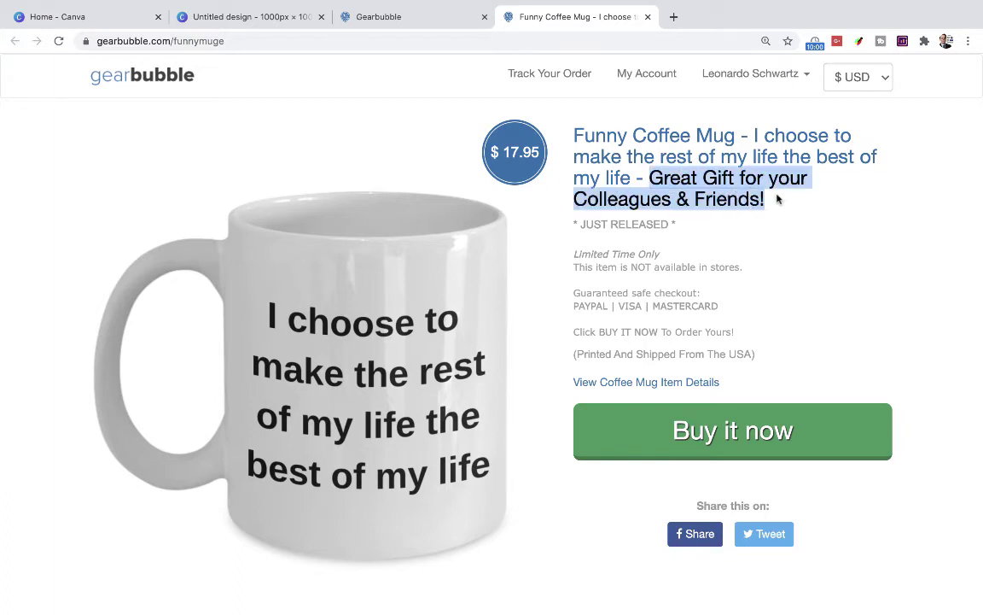
click(777, 198)
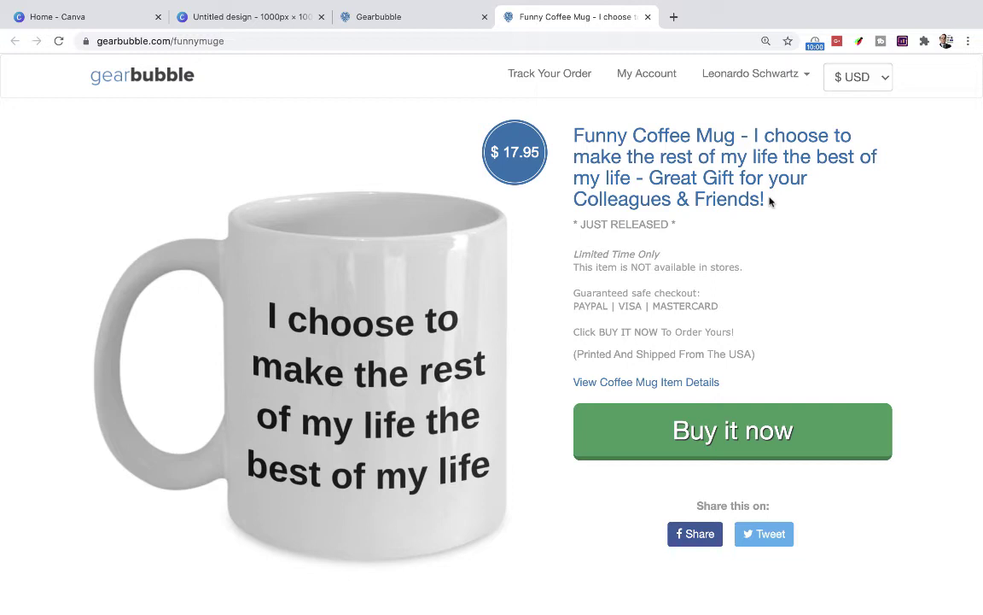
Google 'count characters' in a new tab and open the WordCounter.net Character Counter result
click(674, 17)
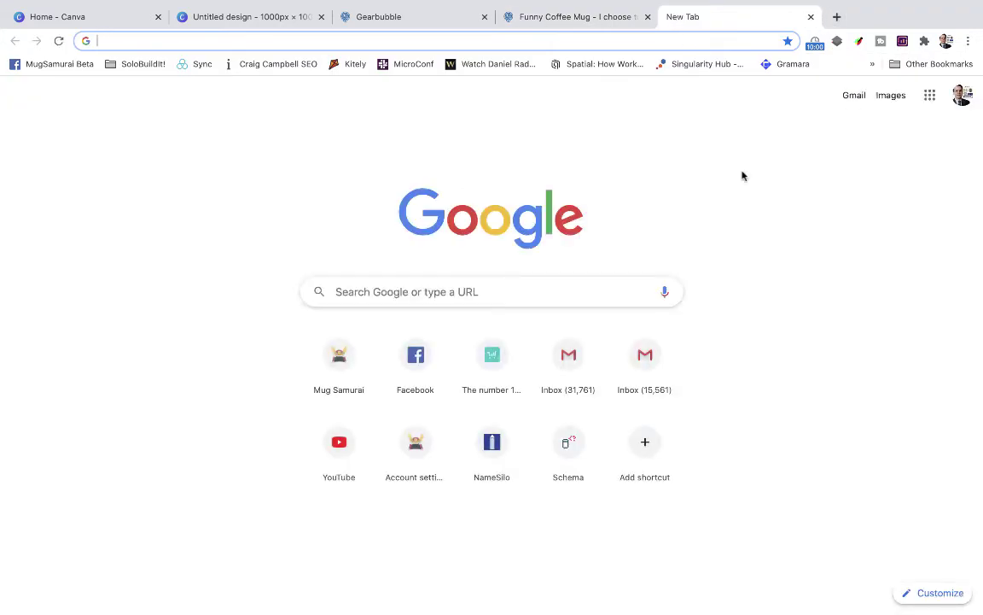
text(count)
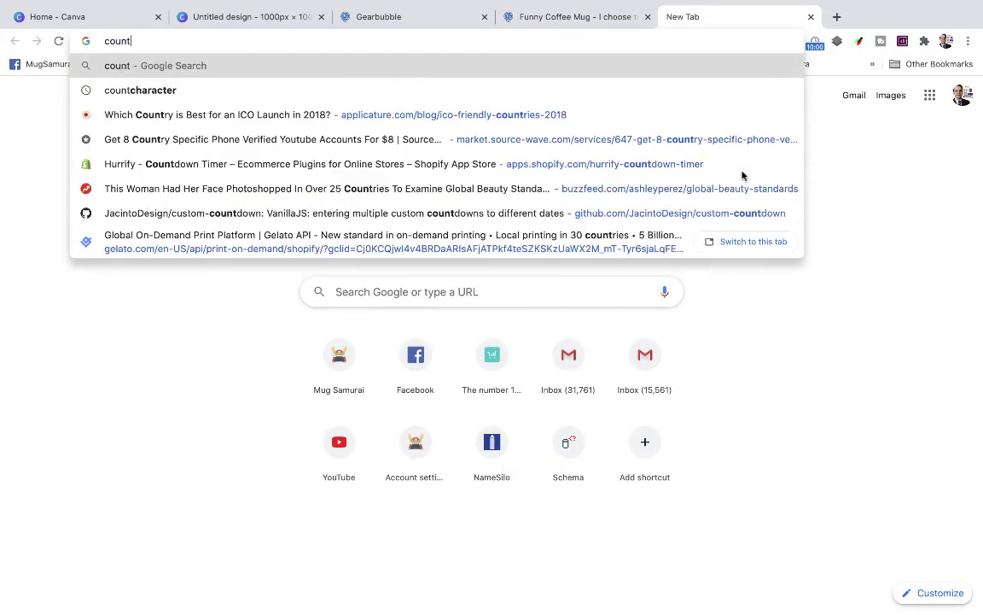
text( characters)
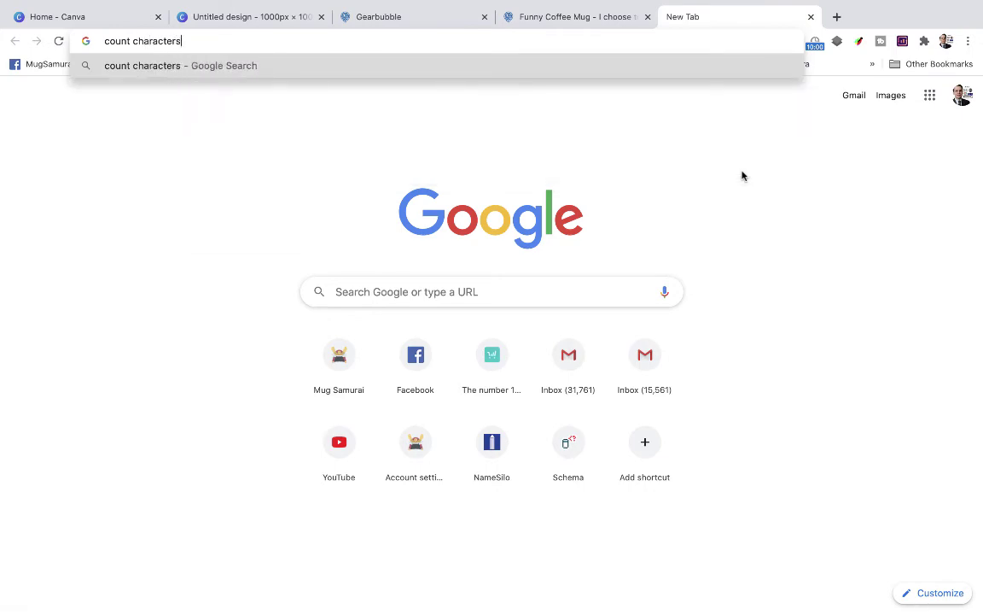
key(Return)
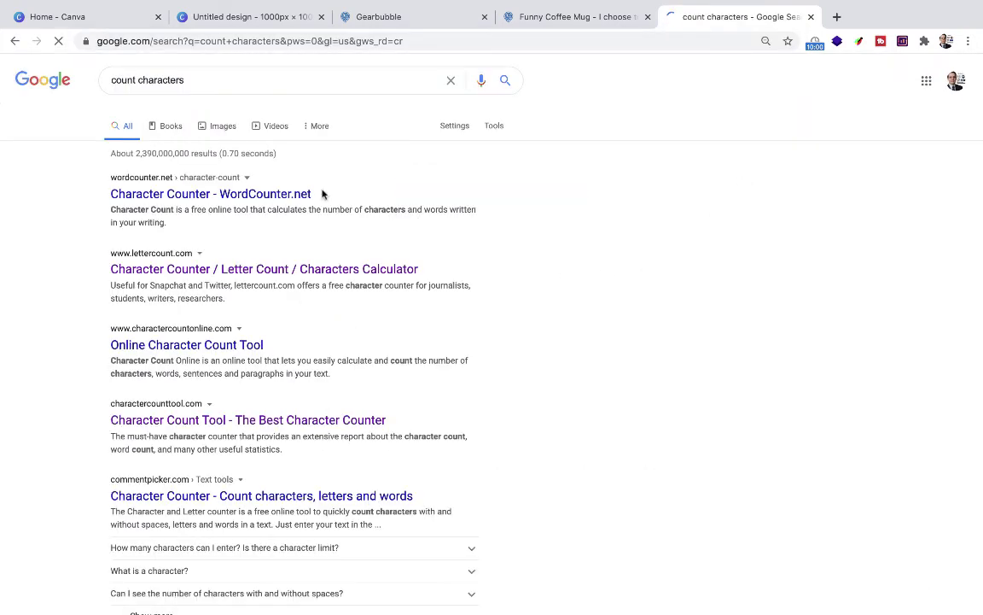
click(175, 193)
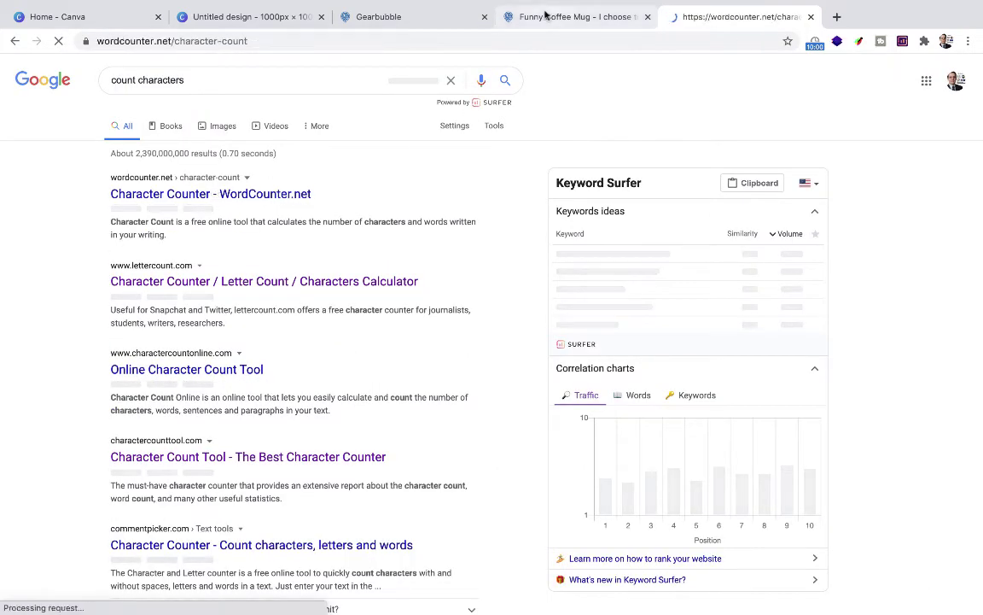
Paste the mug's product title into WordCounter.net, which counts 119 characters and 24 words
click(555, 17)
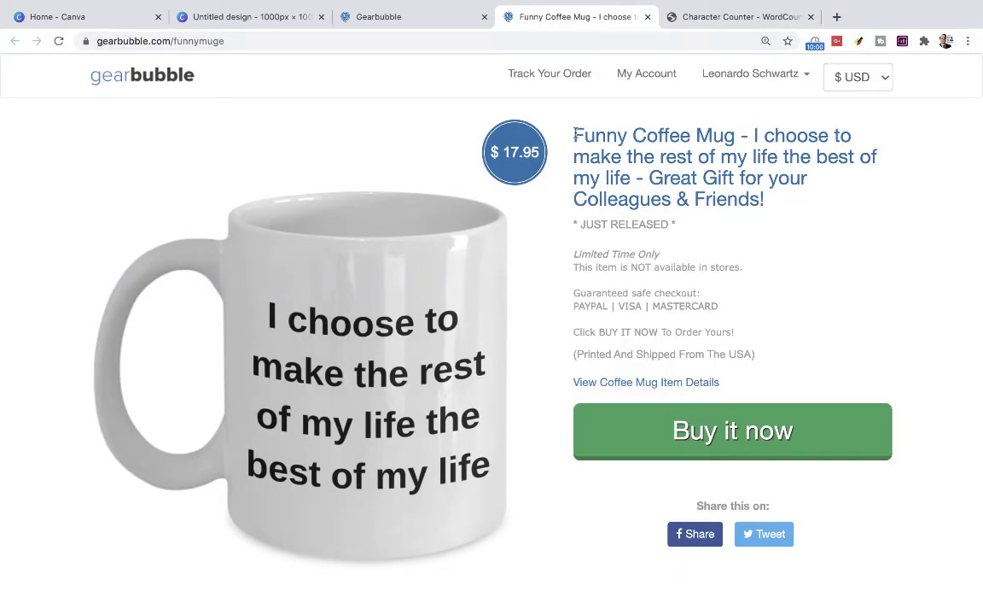
drag(567, 128, 766, 202)
key(super+c)
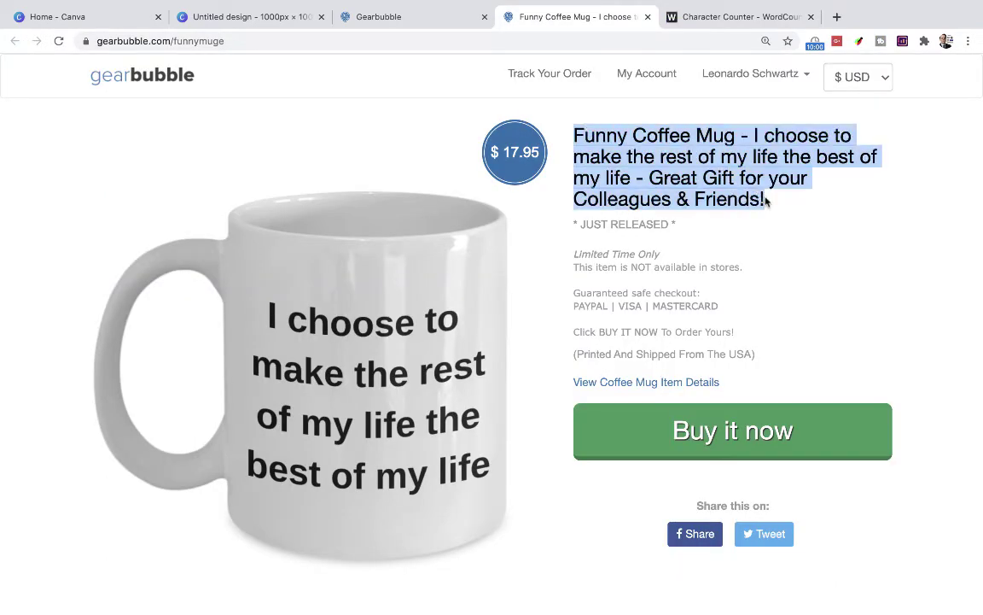
click(683, 17)
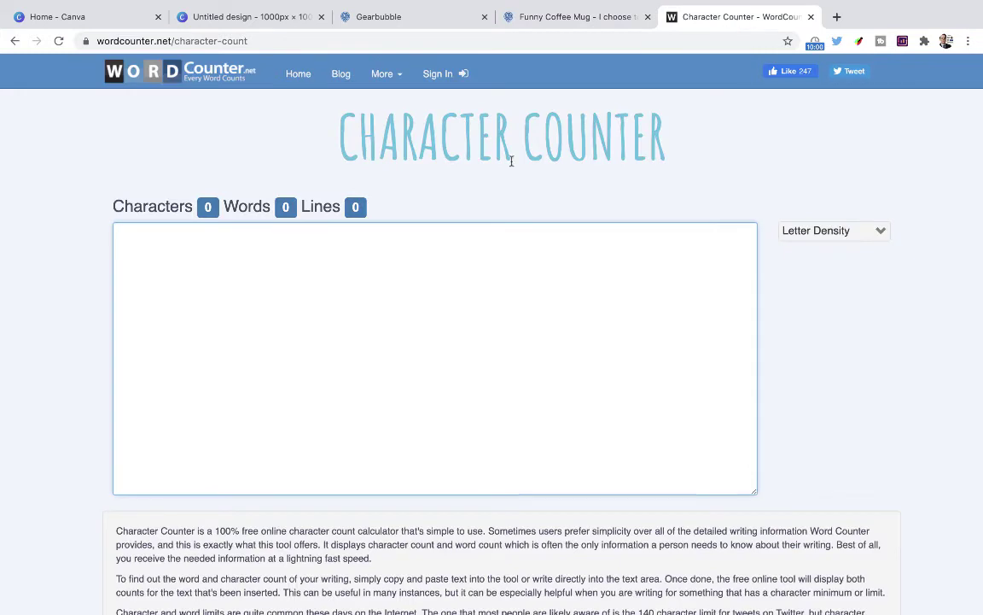
key(super+v)
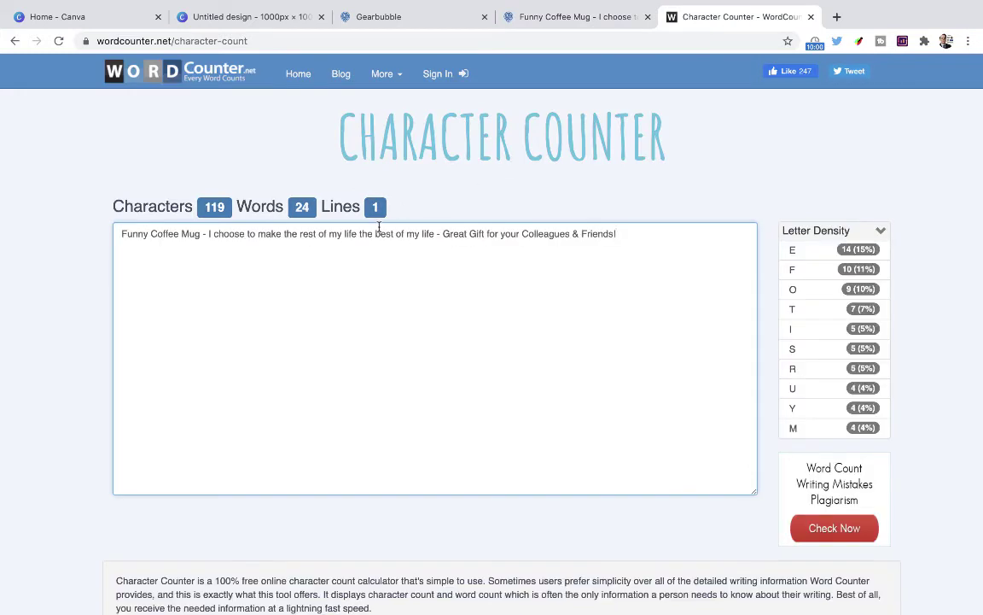
scroll(481, 286, down, 1)
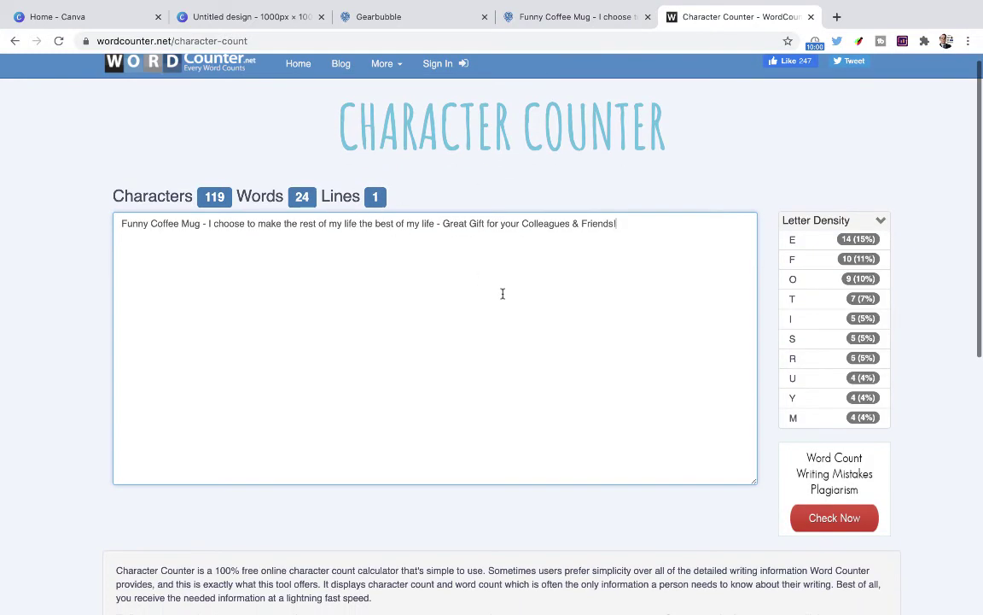
drag(206, 198, 128, 198)
click(227, 201)
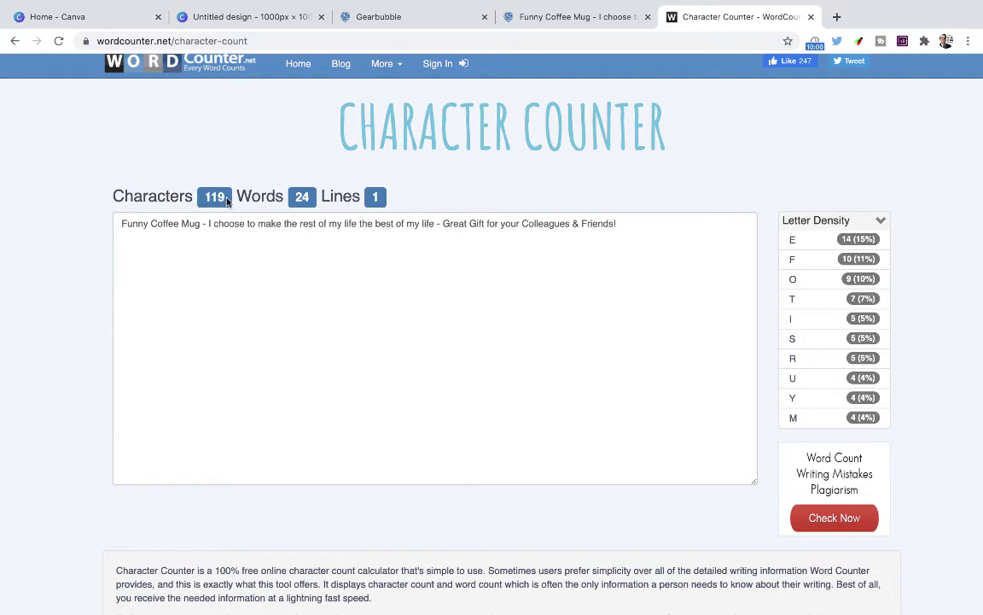
Compare the product page against the counted title, then close the mug product tab
click(540, 18)
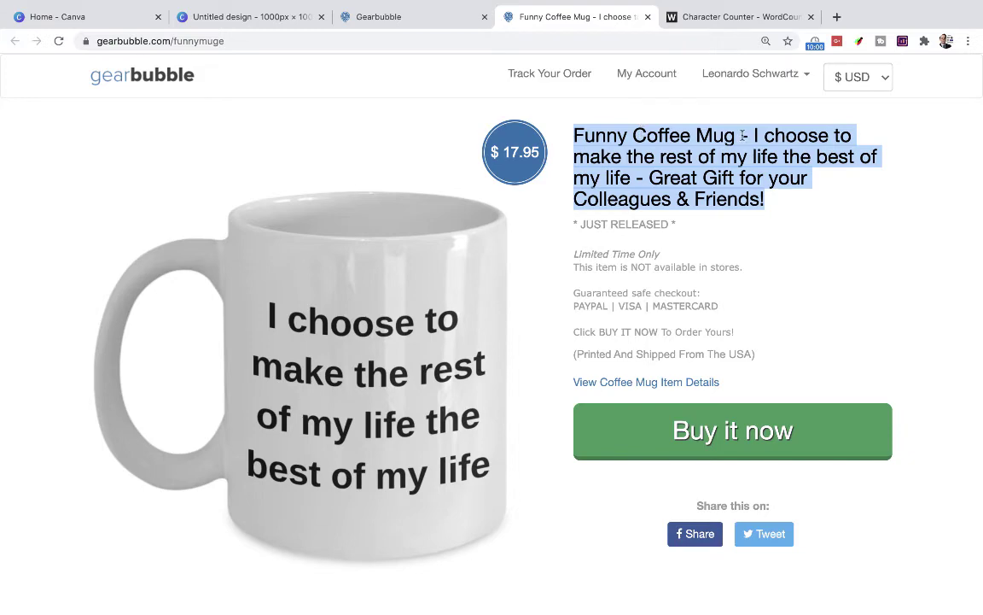
mouse_move(742, 135)
mouse_down()
mouse_move(647, 116)
mouse_move(744, 133)
mouse_up()
click(728, 18)
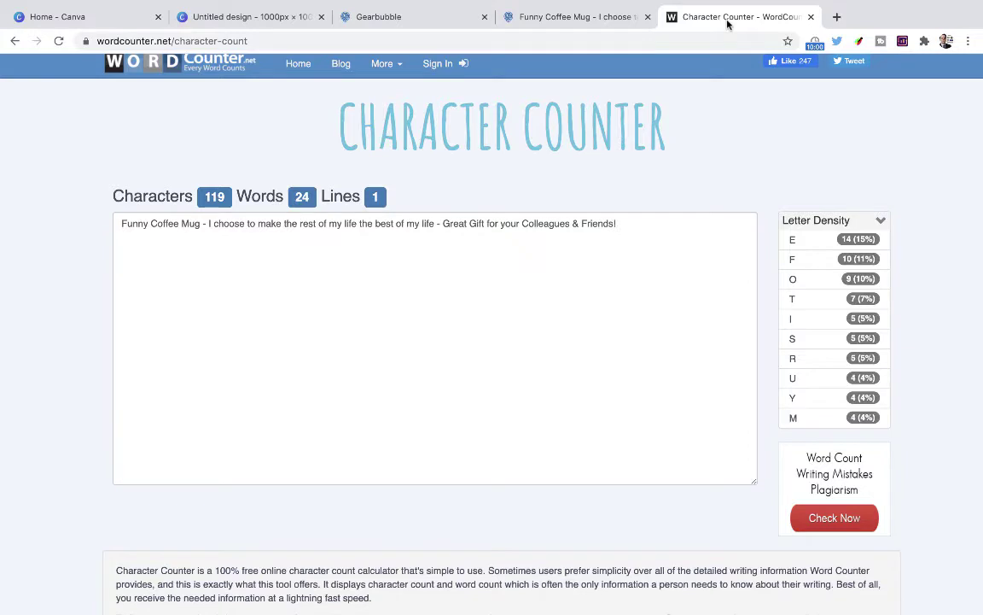
click(585, 18)
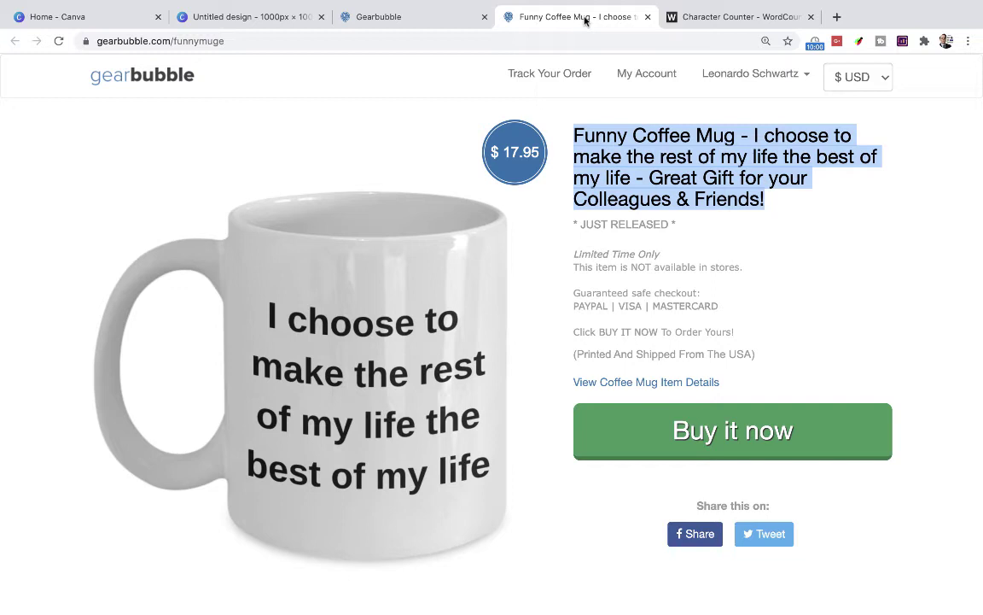
click(687, 18)
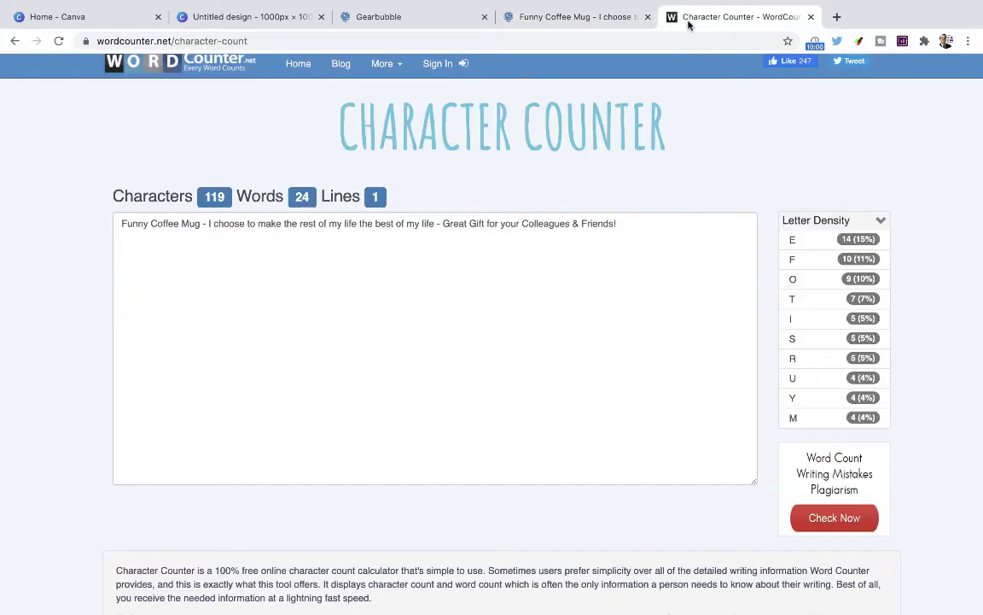
click(605, 23)
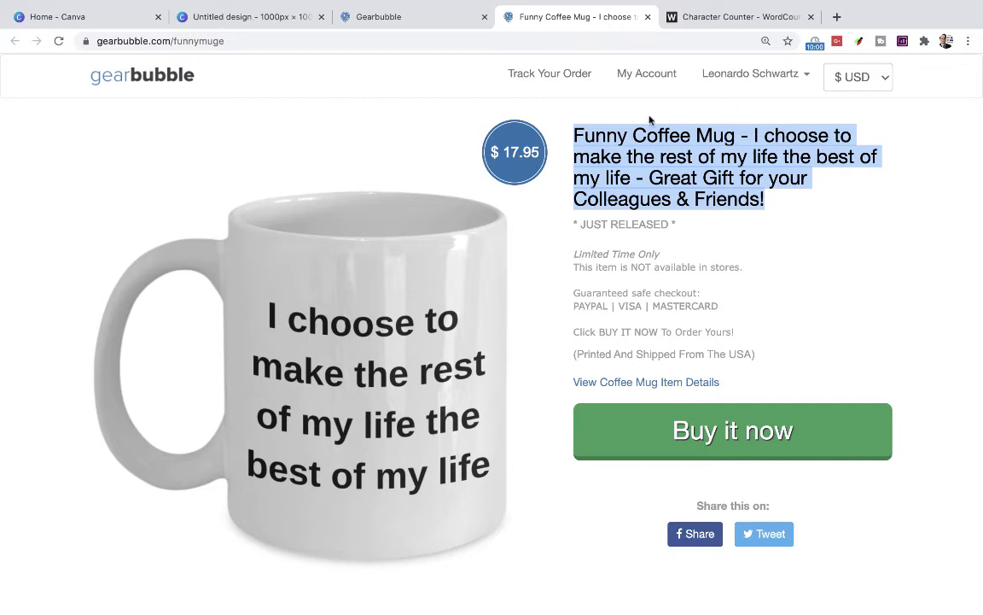
click(646, 17)
click(437, 25)
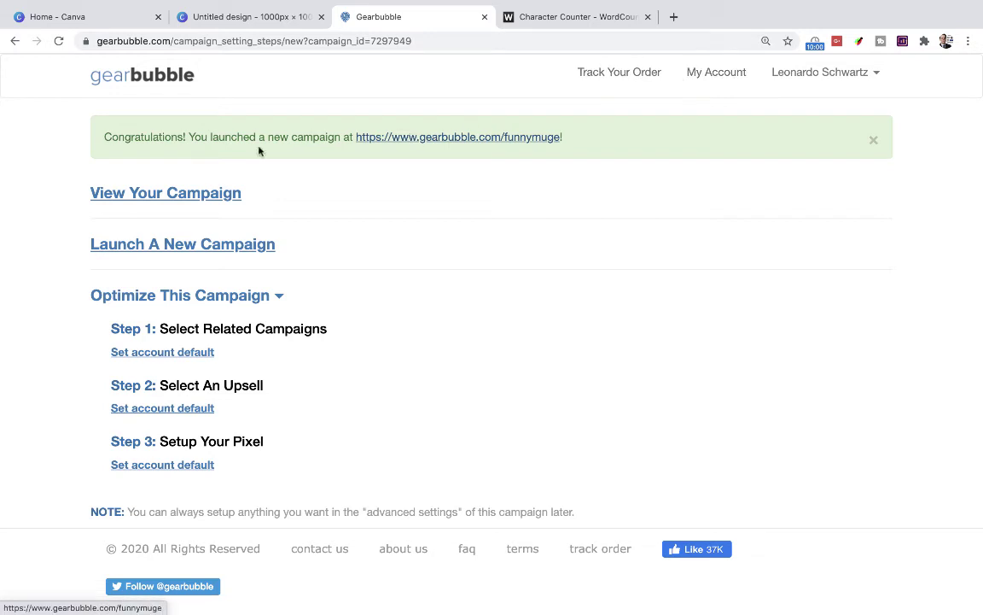
View the Gearbubble campaigns dashboard, clear the character counter to 0, and return to the Canva design
click(162, 243)
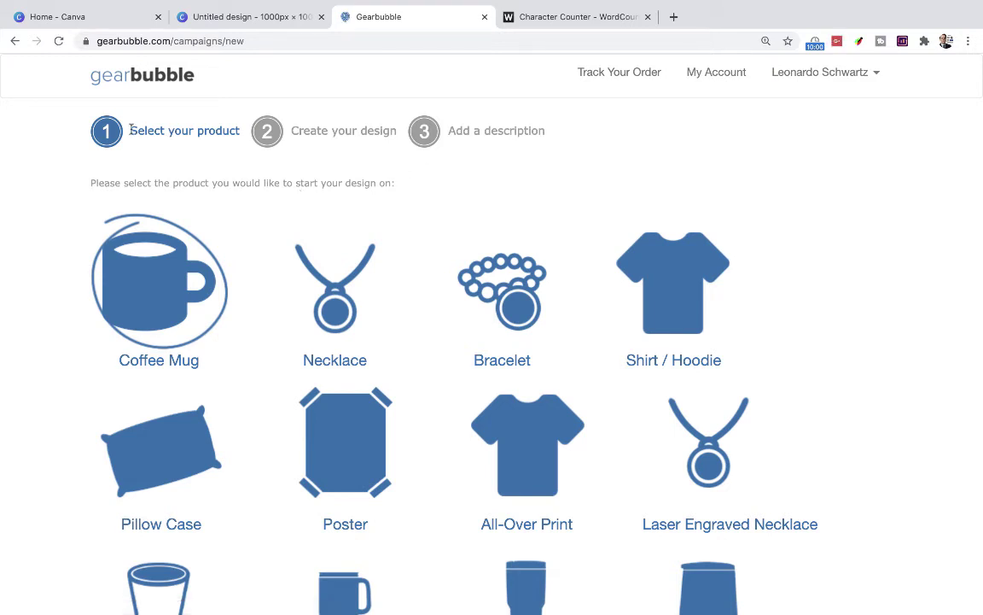
click(120, 77)
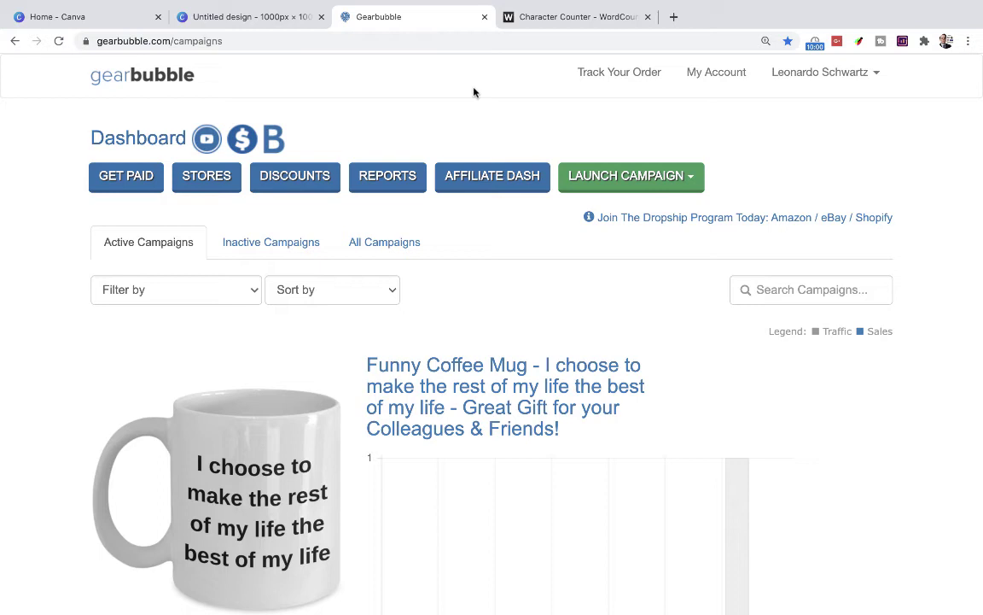
click(534, 16)
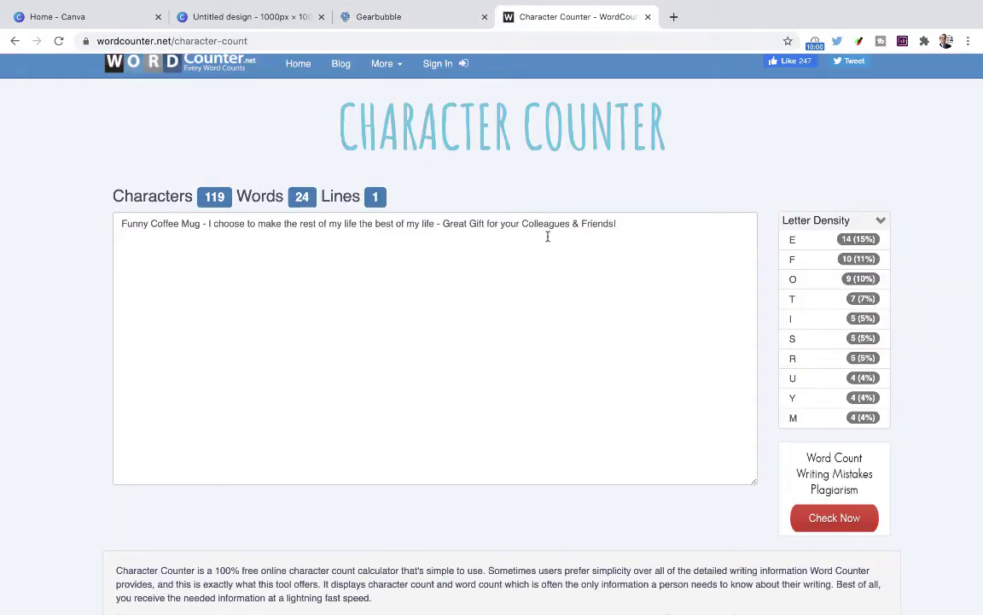
drag(621, 224, 113, 200)
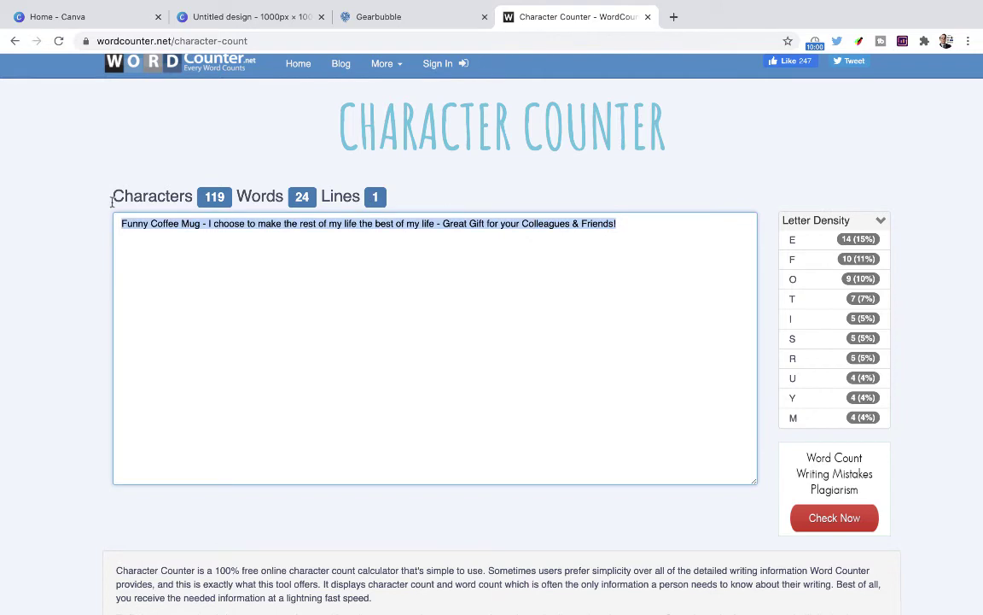
key(BackSpace)
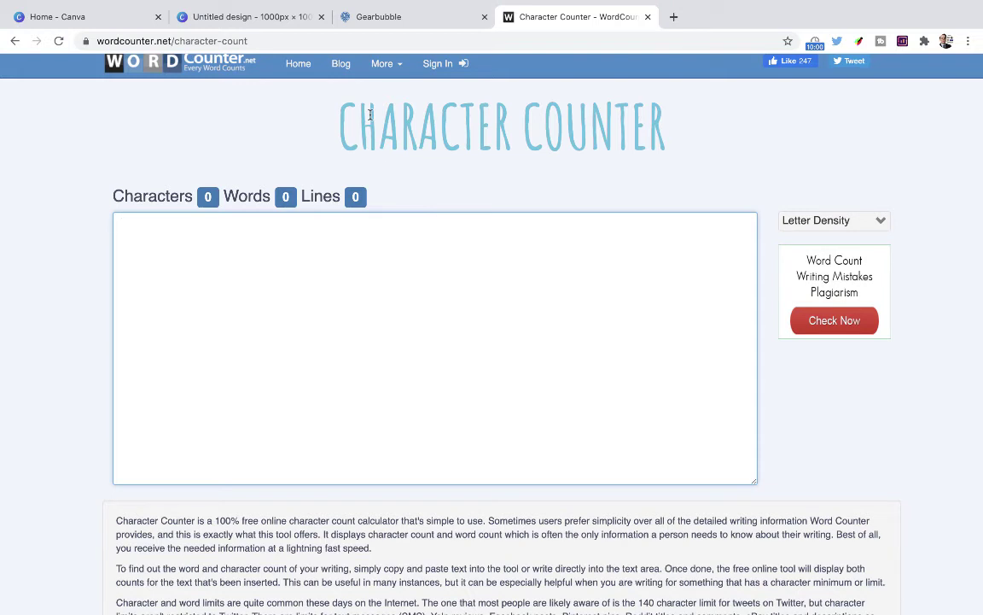
click(395, 16)
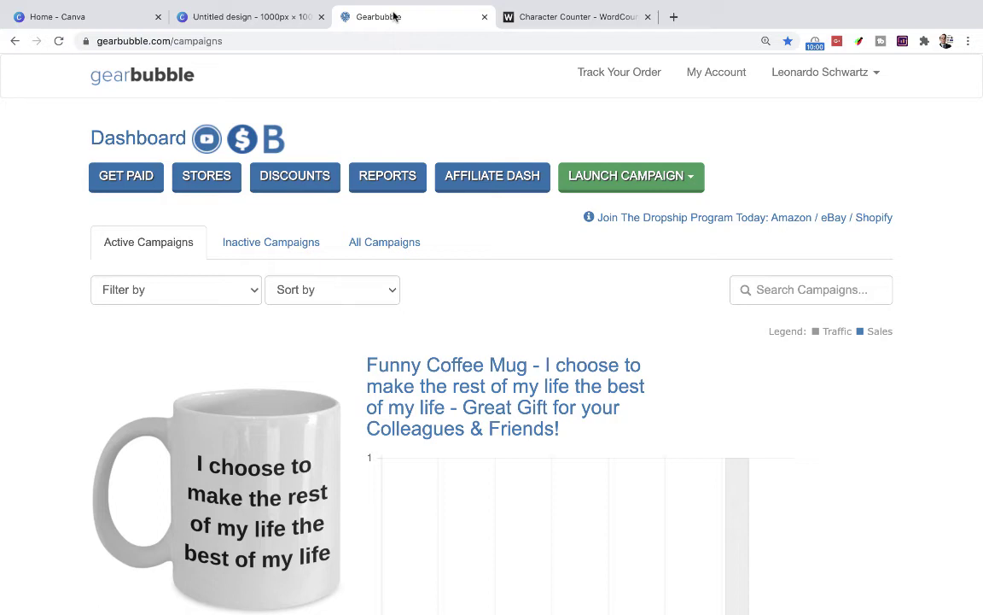
click(273, 24)
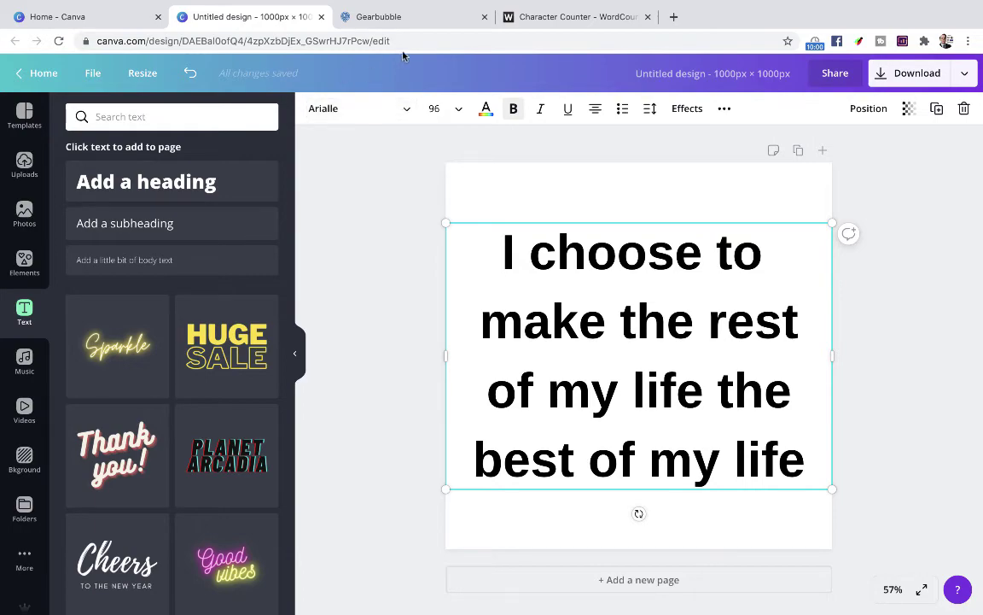
Select the psychiatrist joke line in the phrases file and start the stopwatch
key(ctrl+Right)
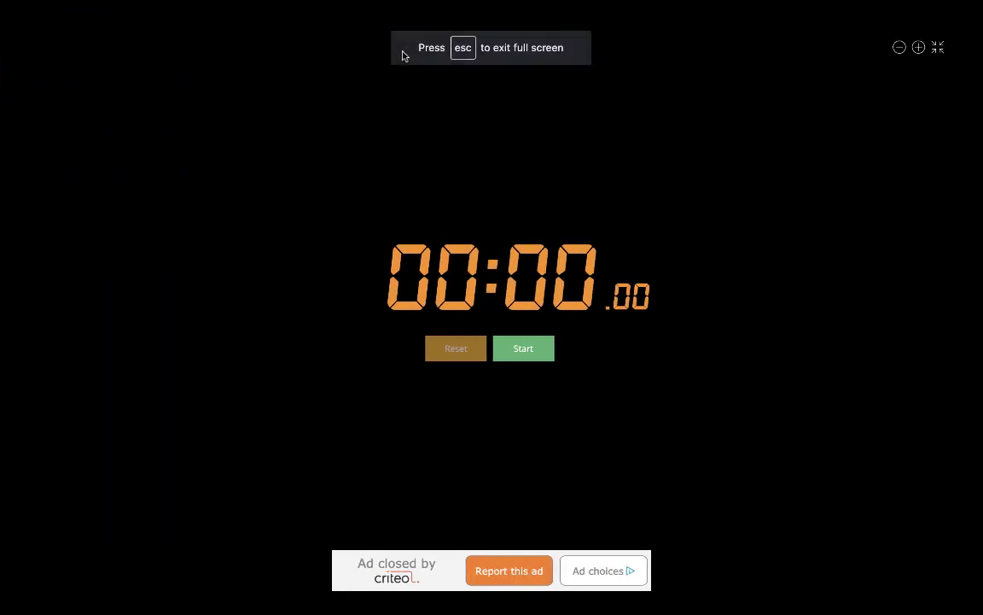
key(ctrl+Left)
key(ctrl+Left)
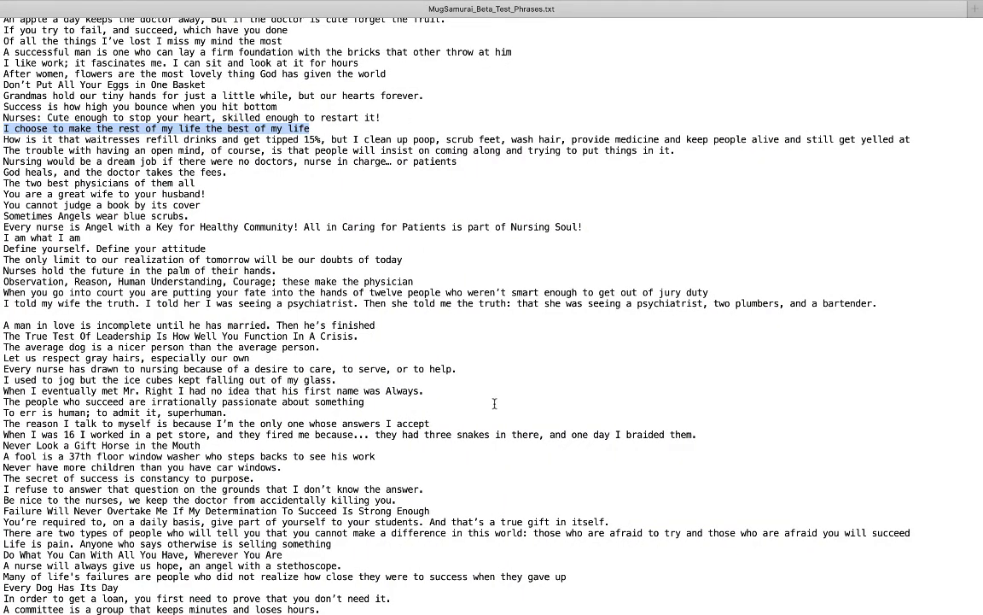
scroll(494, 403, down, 1)
double_click(533, 304)
triple_click(537, 306)
key(super+c)
key(ctrl+Right)
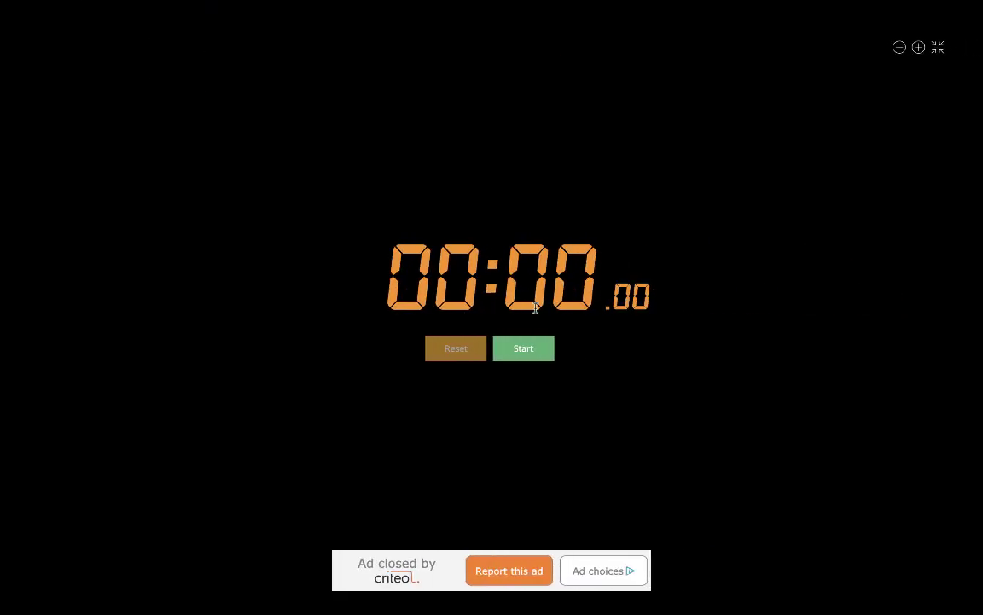
click(527, 357)
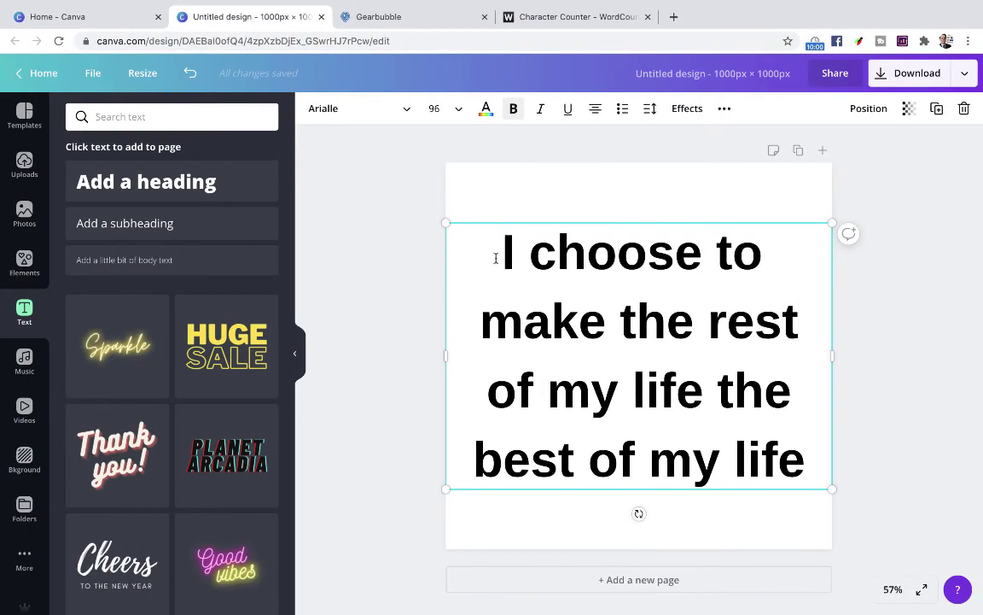
Replace the mug's four-line quote with the pasted psychiatrist joke
click(500, 255)
drag(500, 254, 798, 448)
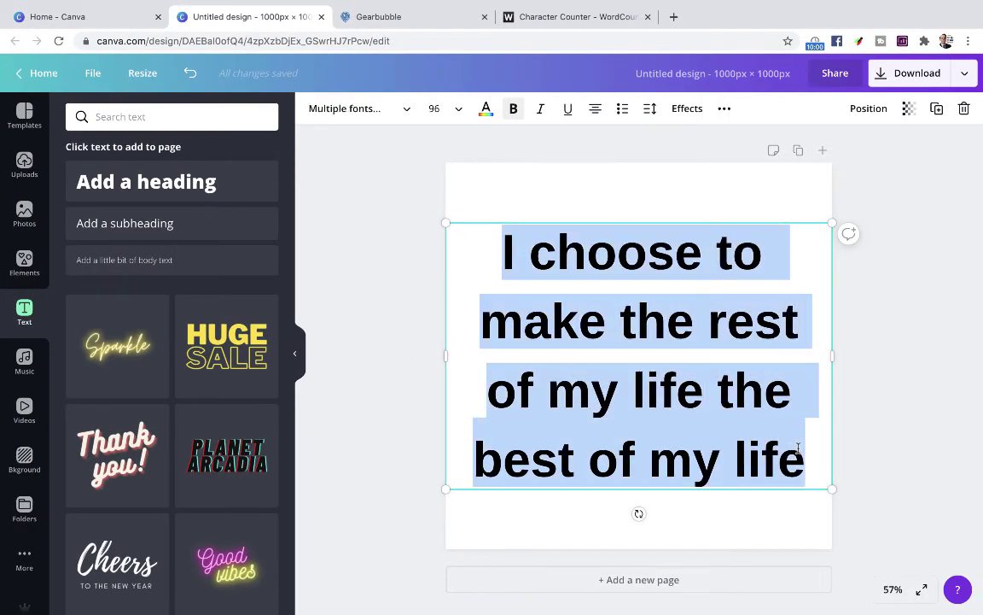
key(super+v)
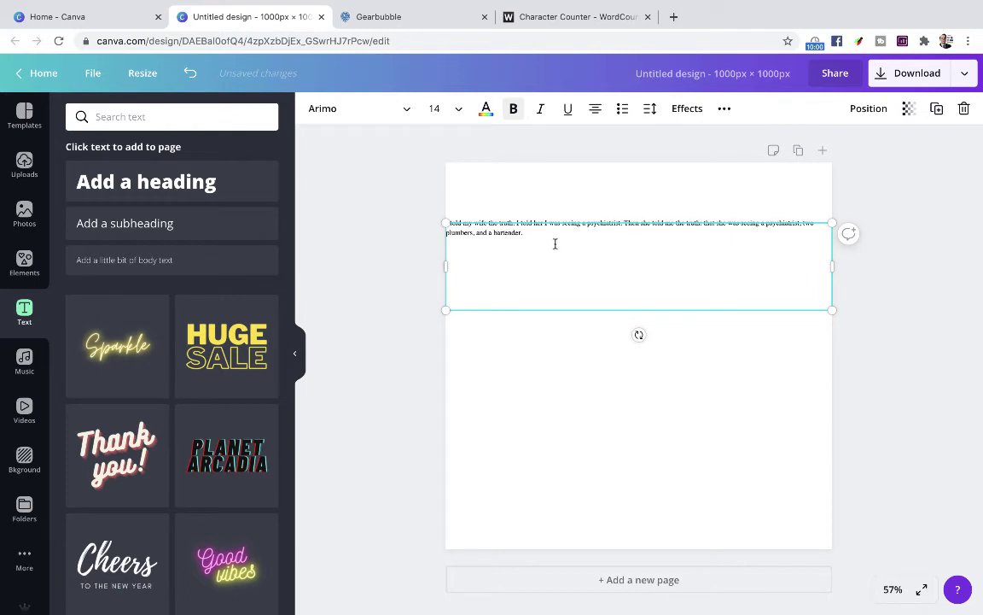
Enlarge the joke text to font size 88 and select all of it
drag(555, 245, 439, 222)
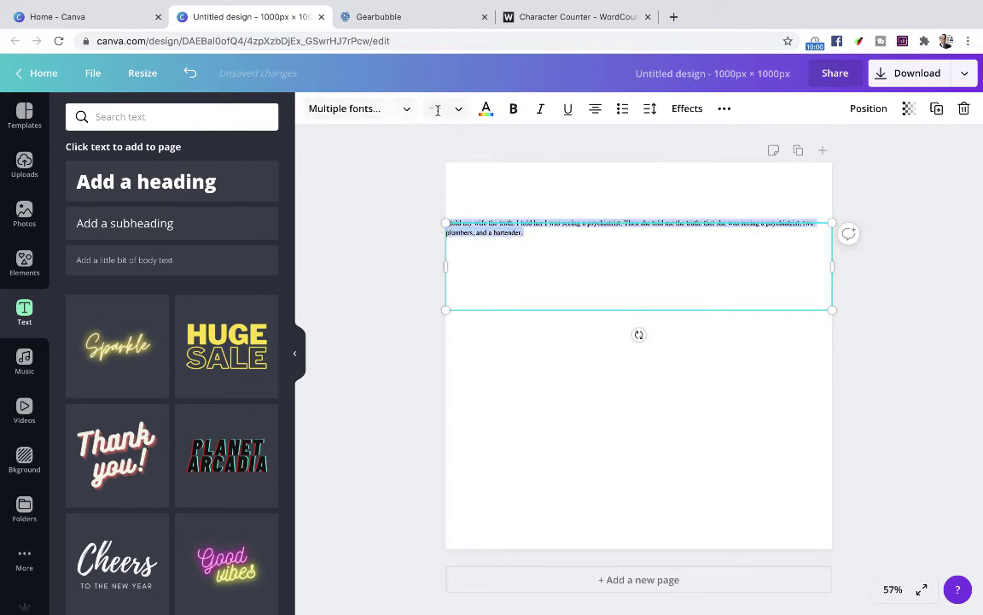
click(458, 111)
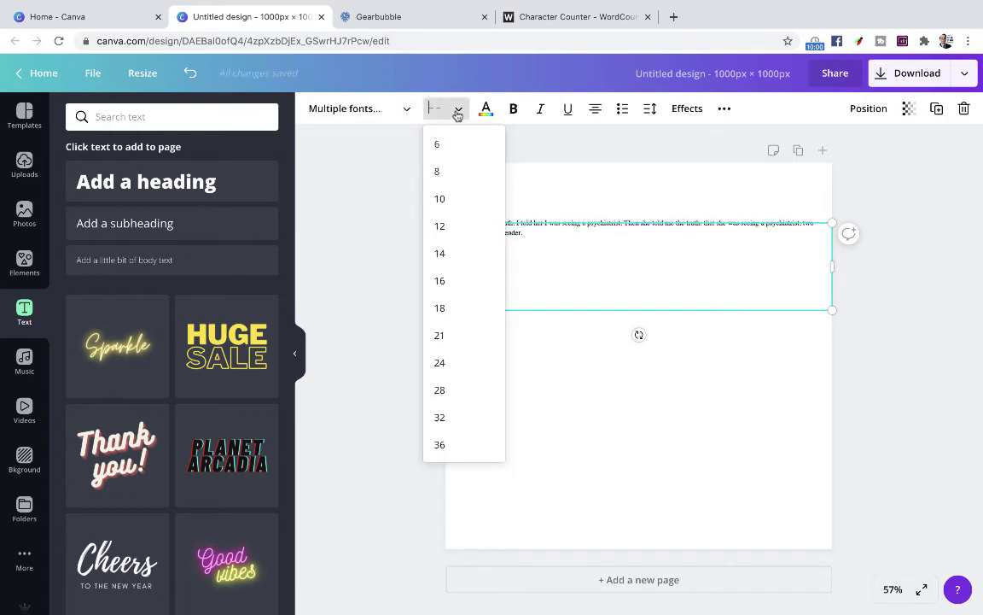
scroll(462, 391, down, 4)
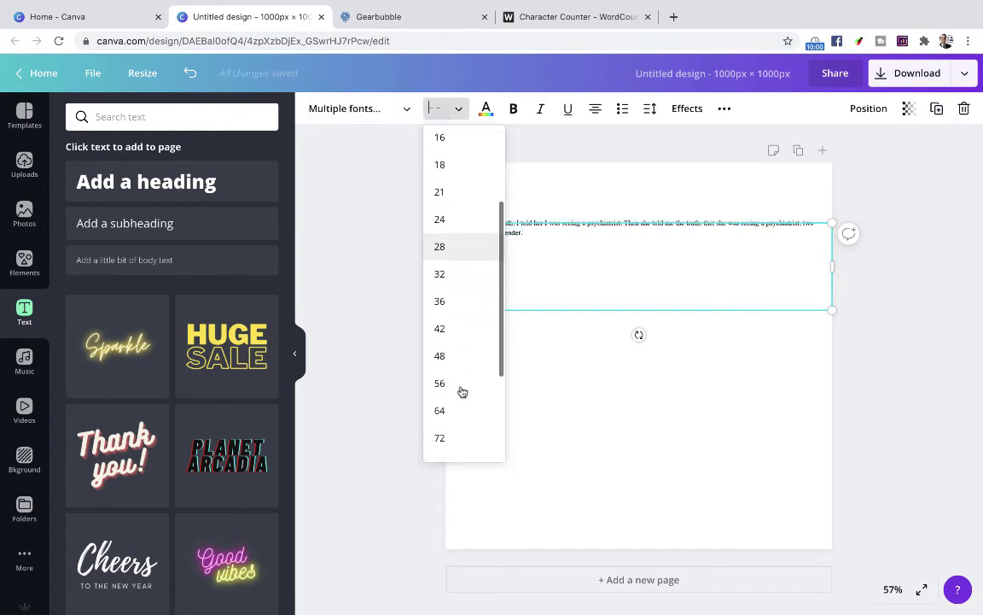
click(440, 384)
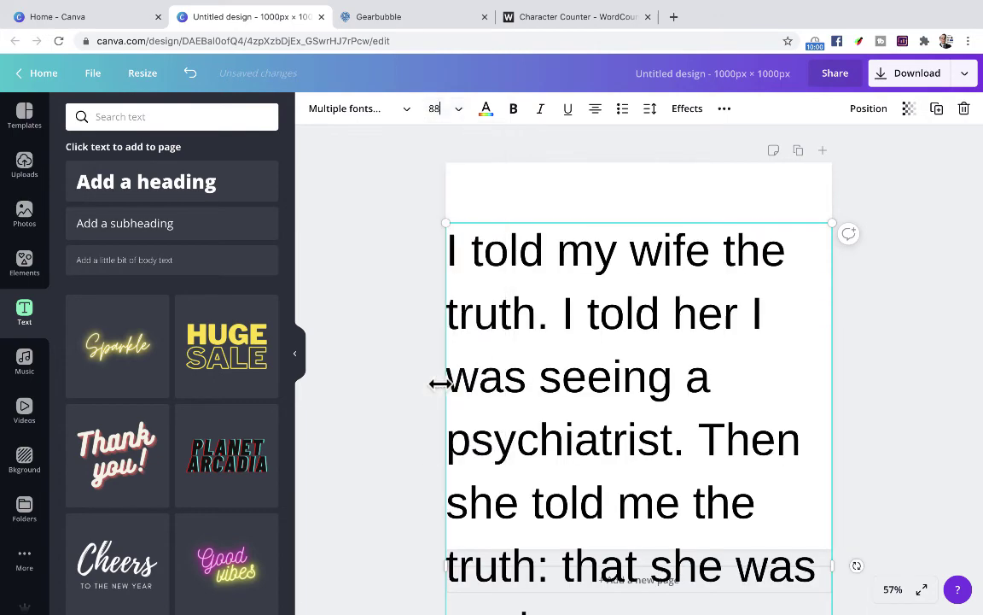
scroll(616, 376, down, 4)
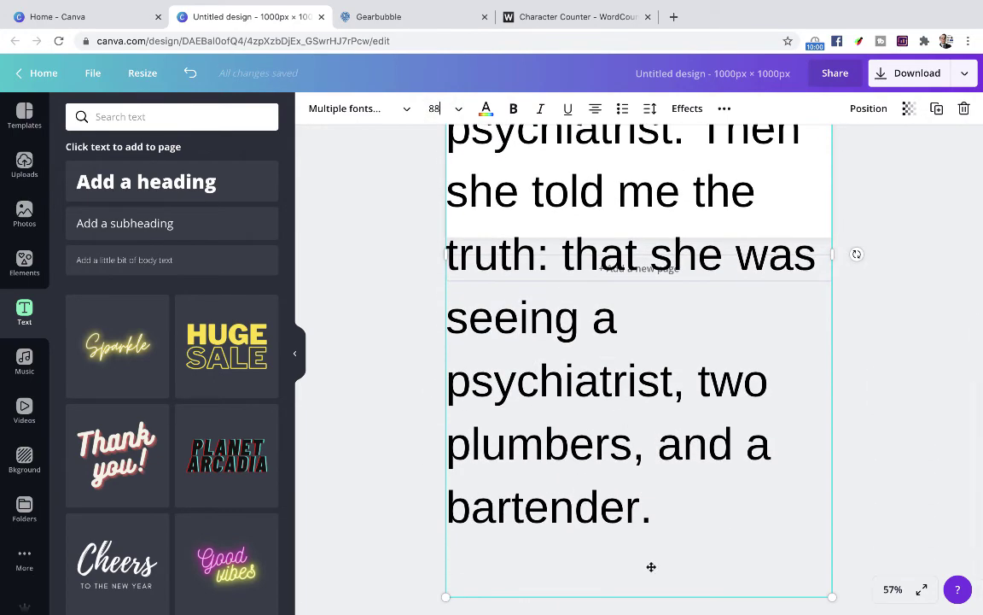
click(592, 550)
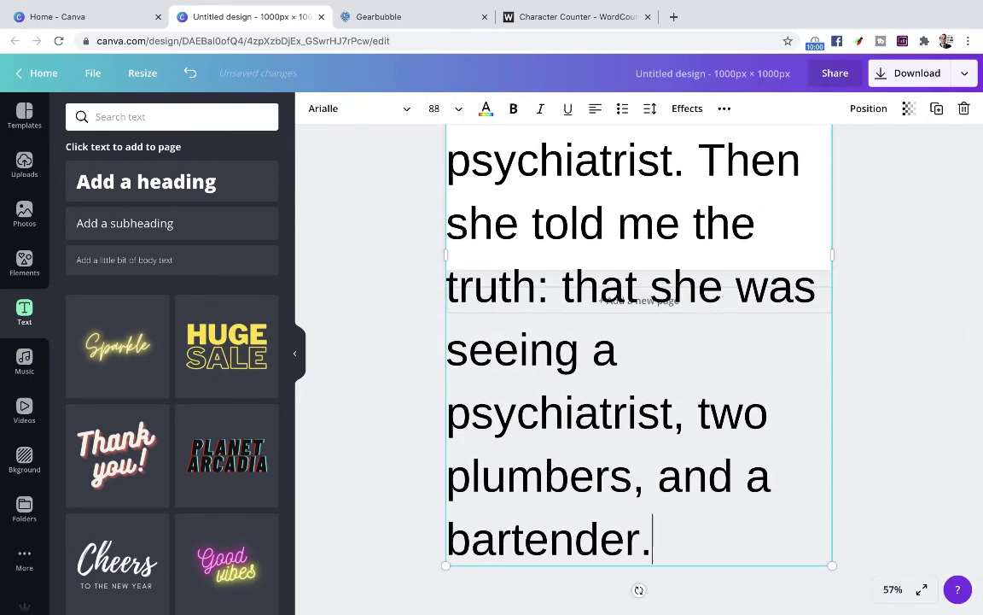
scroll(670, 396, up, 3)
scroll(670, 395, up, 2)
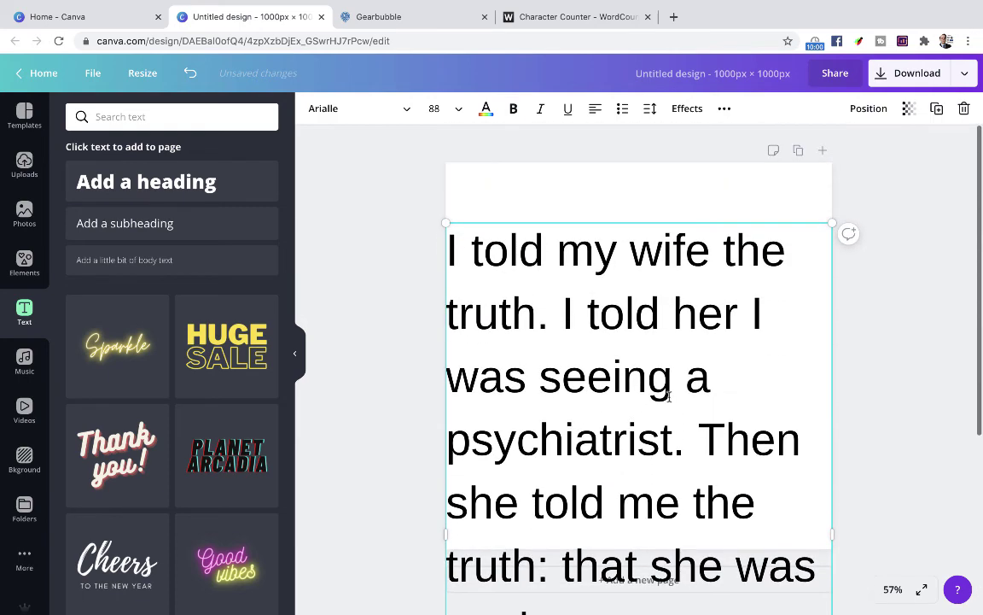
double_click(634, 277)
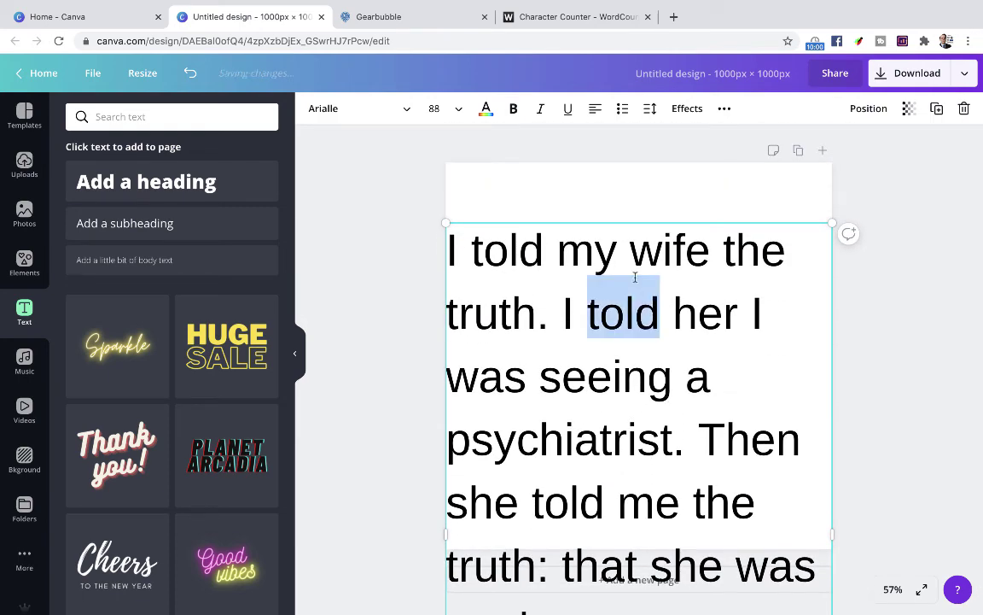
key(ctrl+a)
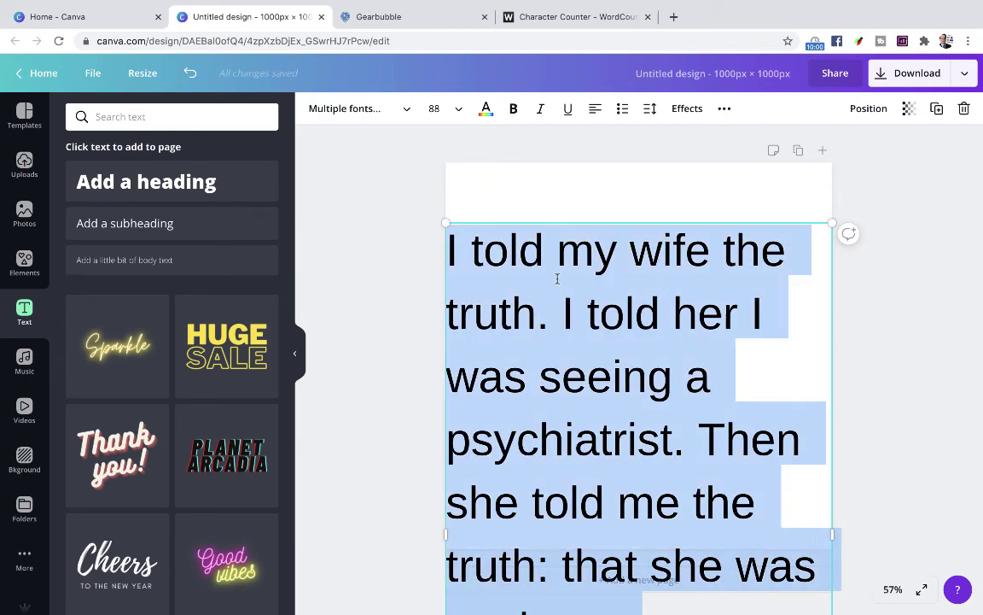
Make the joke text size 64, centre-aligned and bold
scroll(559, 281, down, 1)
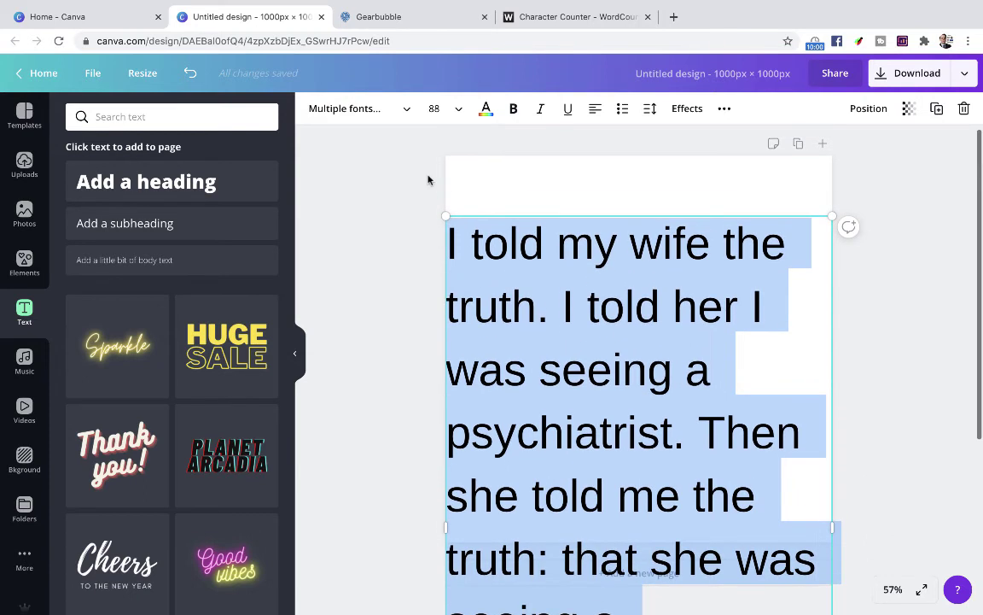
click(436, 108)
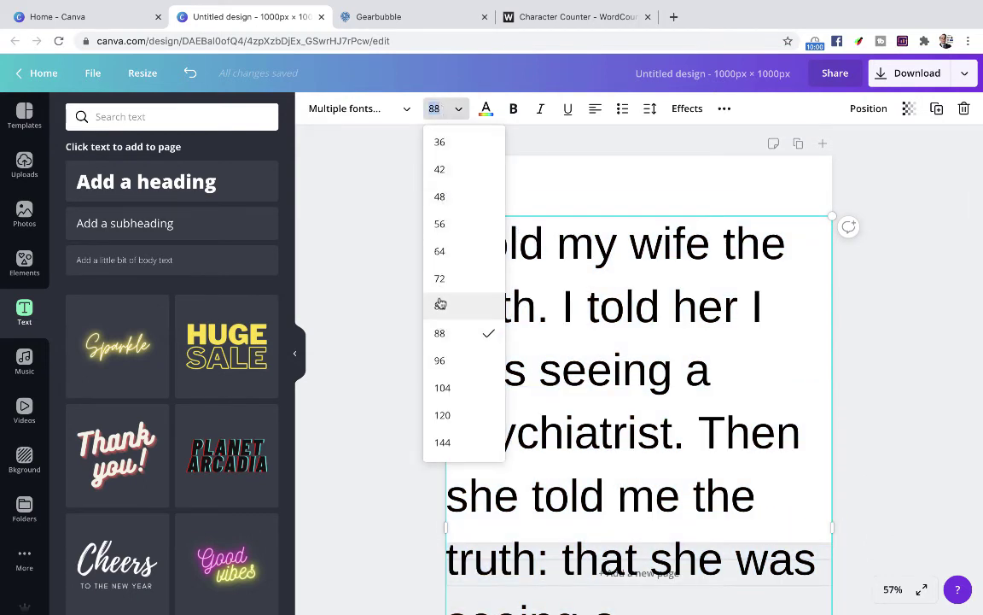
click(440, 251)
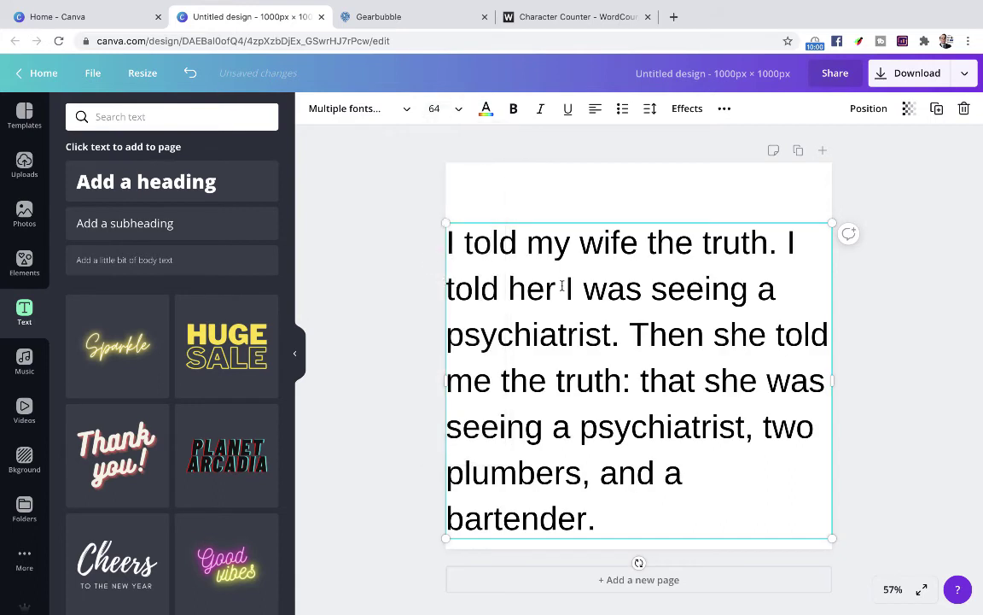
click(785, 247)
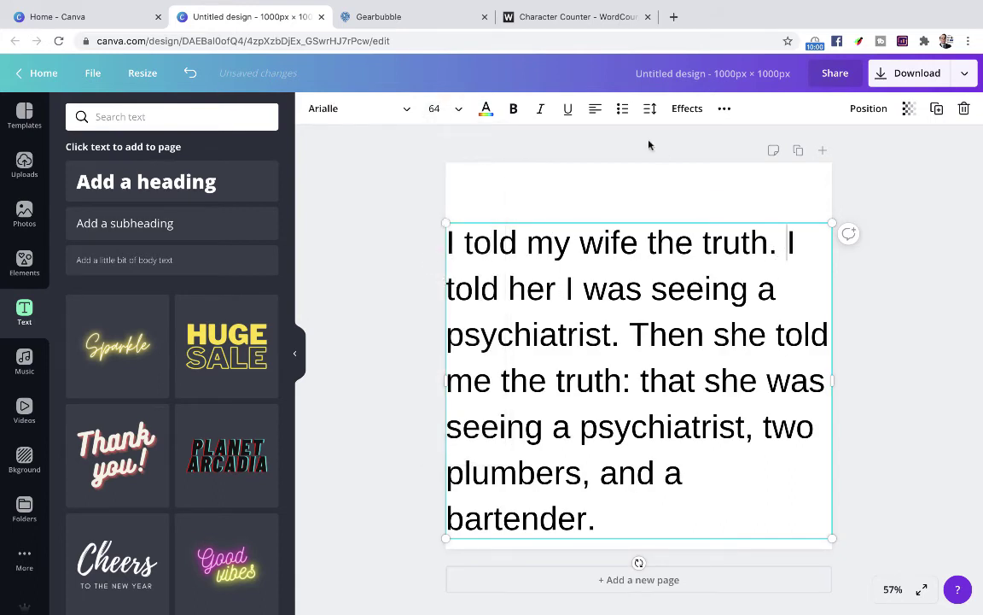
click(595, 109)
double_click(681, 256)
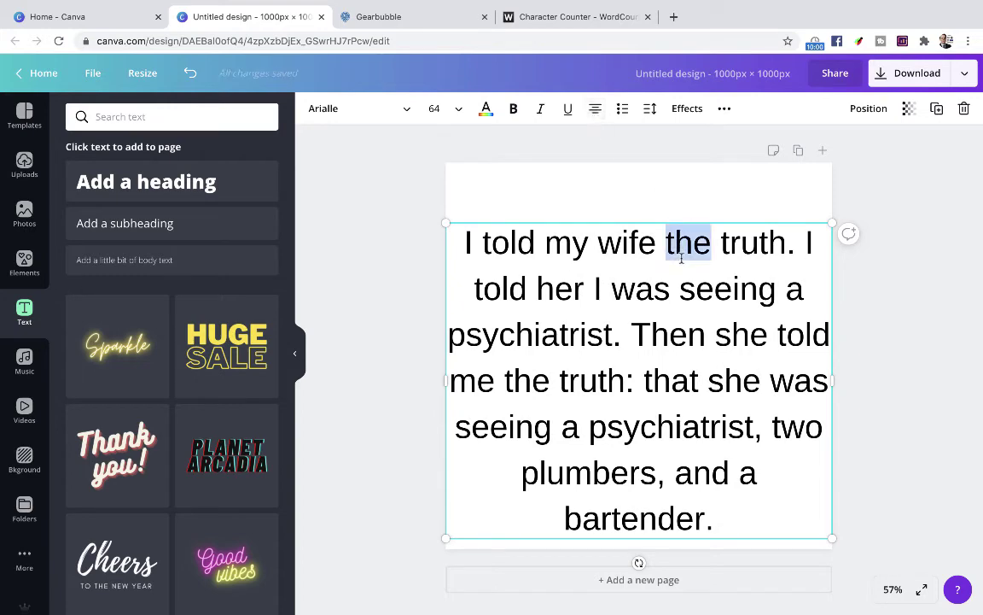
key(ctrl+a)
key(ctrl+b)
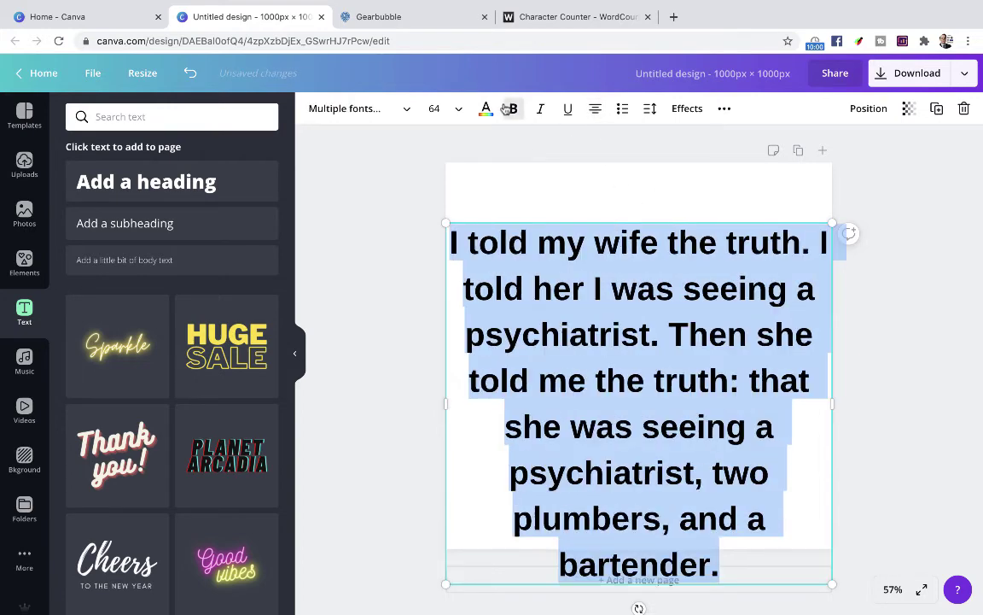
Start new lines at 'I told her' and 'a psychiatrist', and move the text box up
click(815, 247)
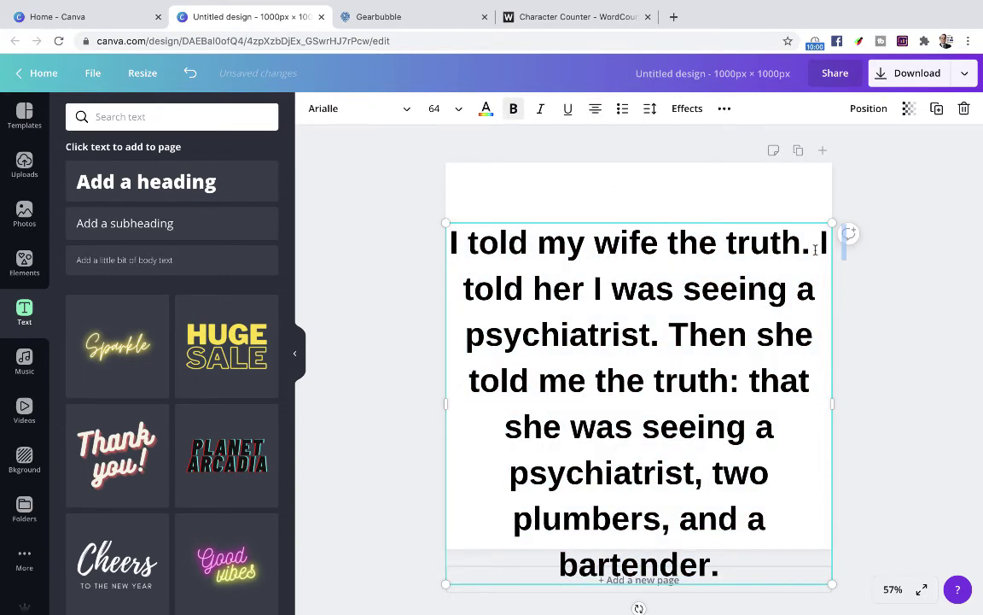
key(Delete)
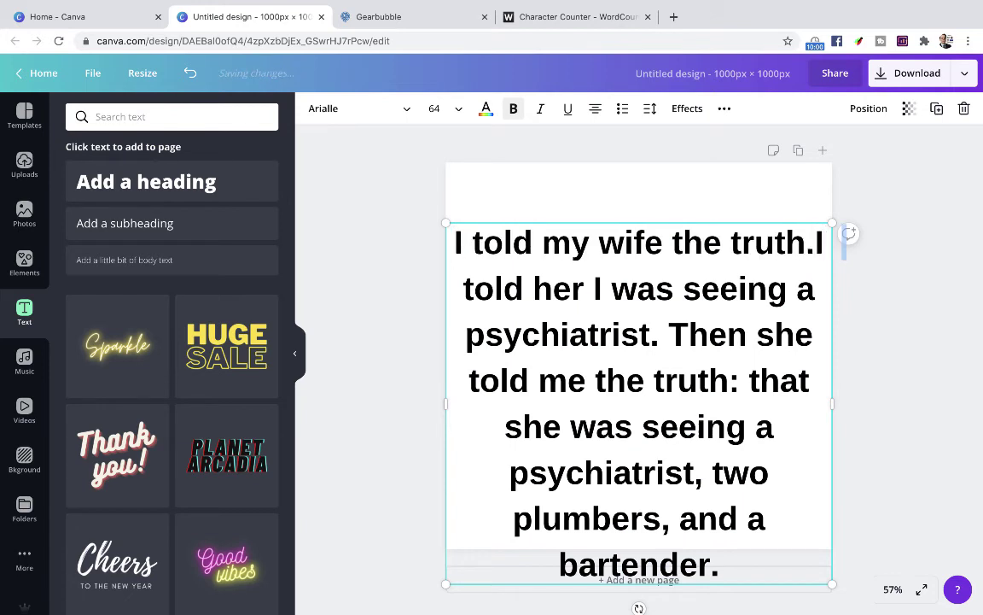
key(Return)
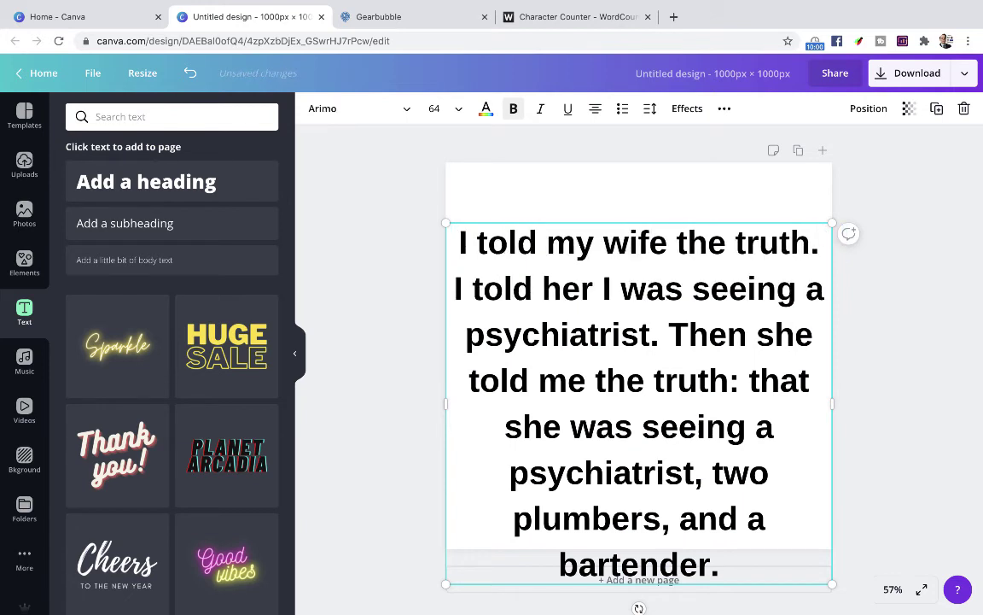
click(804, 289)
key(Delete)
key(Return)
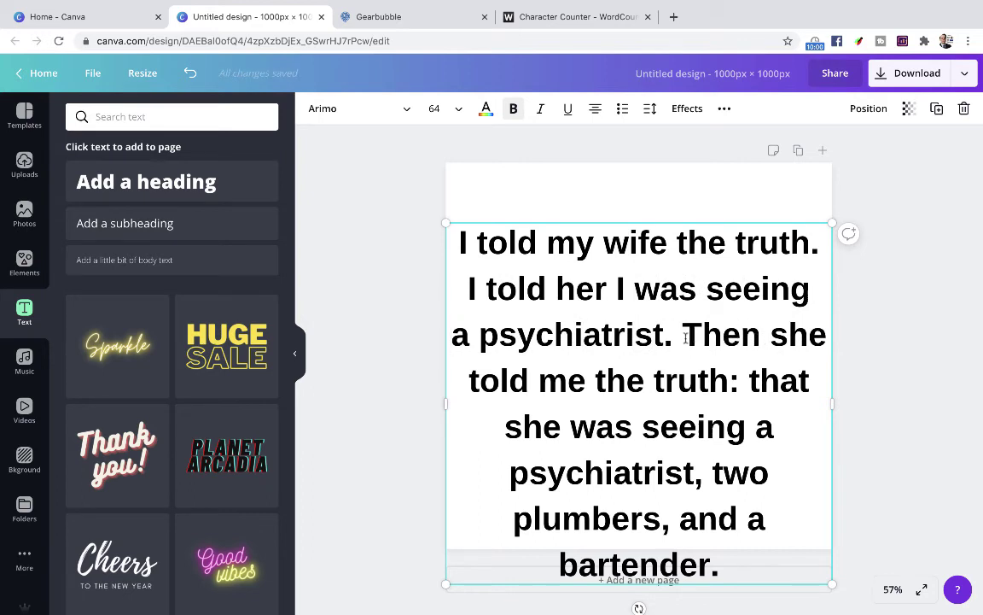
scroll(685, 339, down, 1)
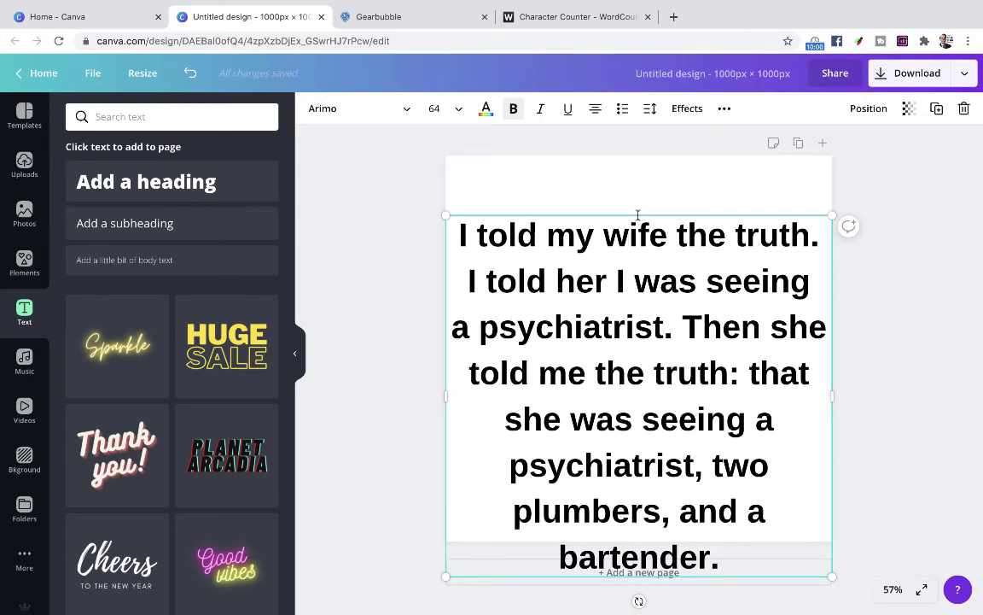
drag(597, 212, 599, 169)
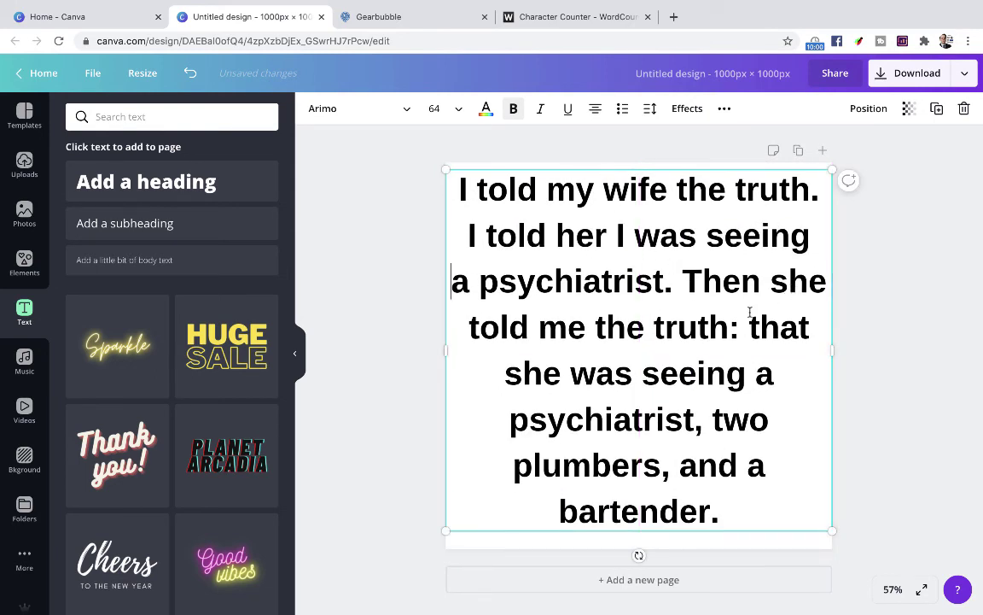
Break the rest into balanced lines, ending with 'a bartender.' alone, and nudge the box down slightly
key(Return)
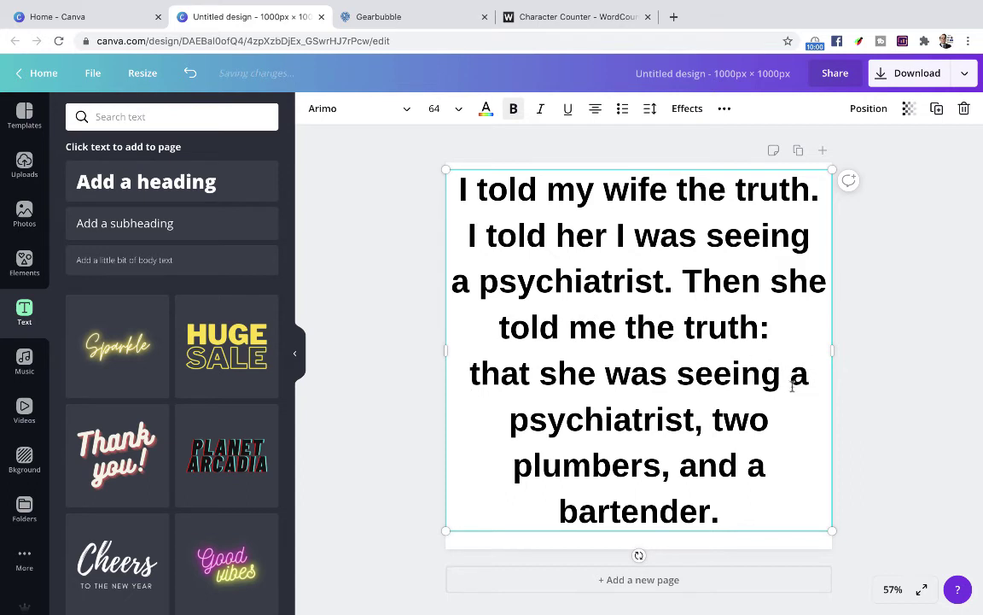
key(Return)
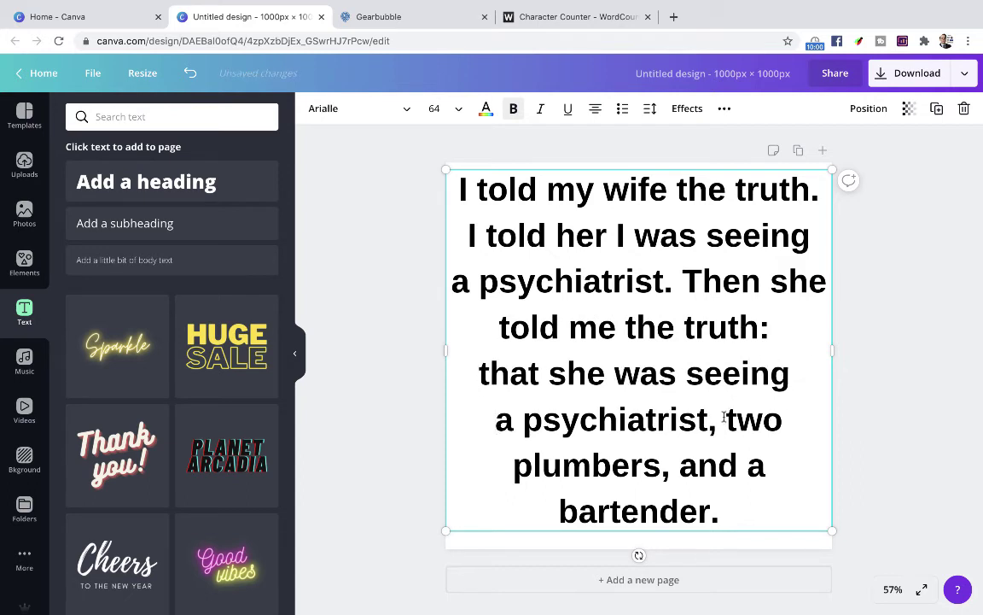
key(Return)
click(780, 465)
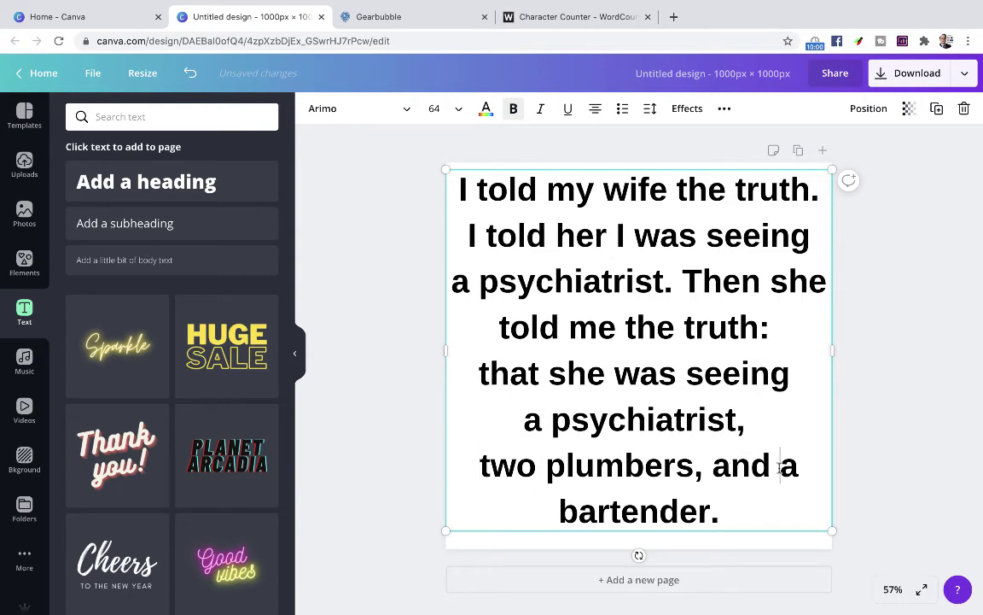
key(Return)
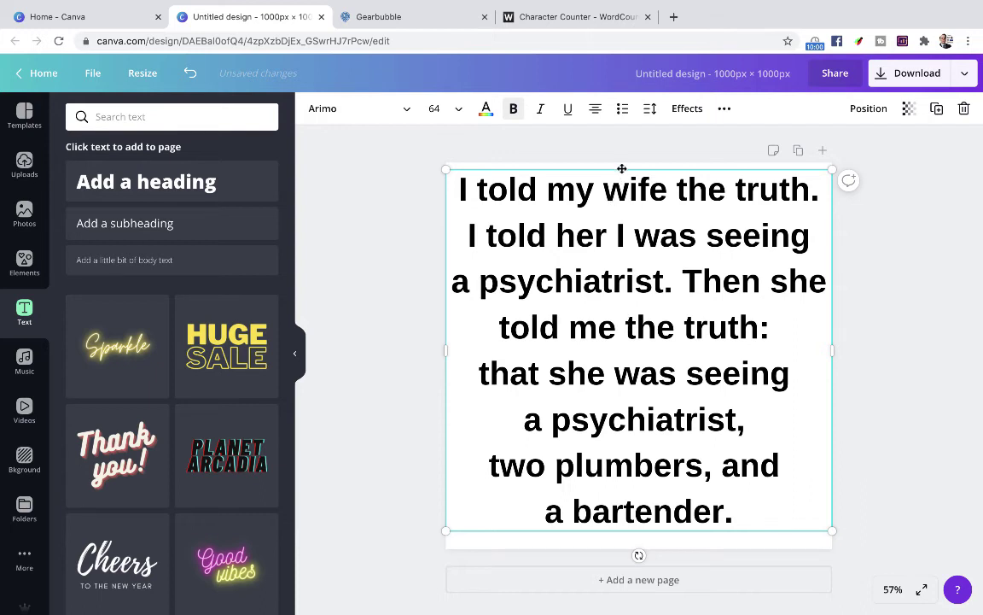
drag(623, 168, 622, 175)
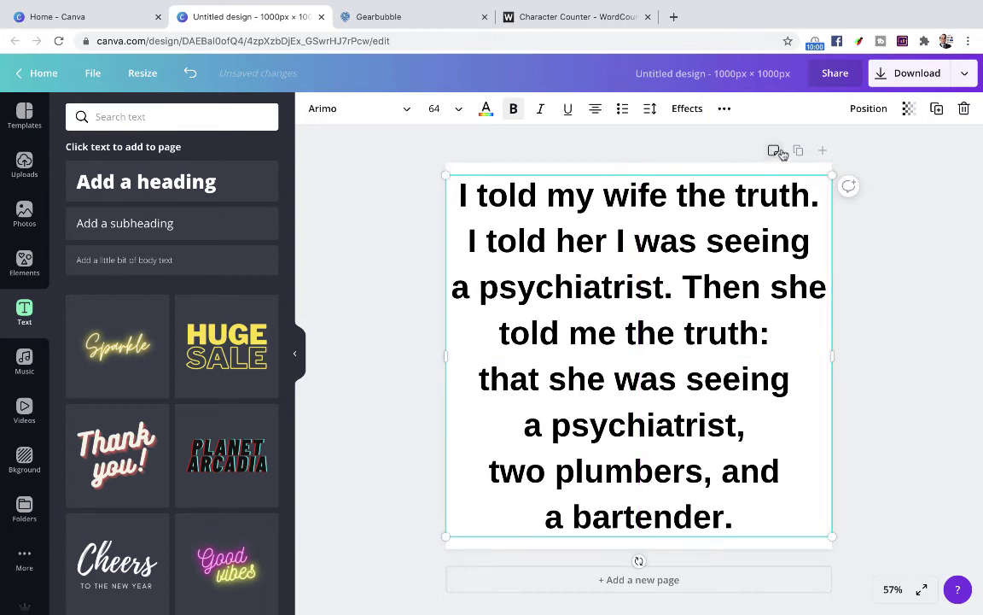
Download the joke design as a PNG with a transparent background
click(899, 77)
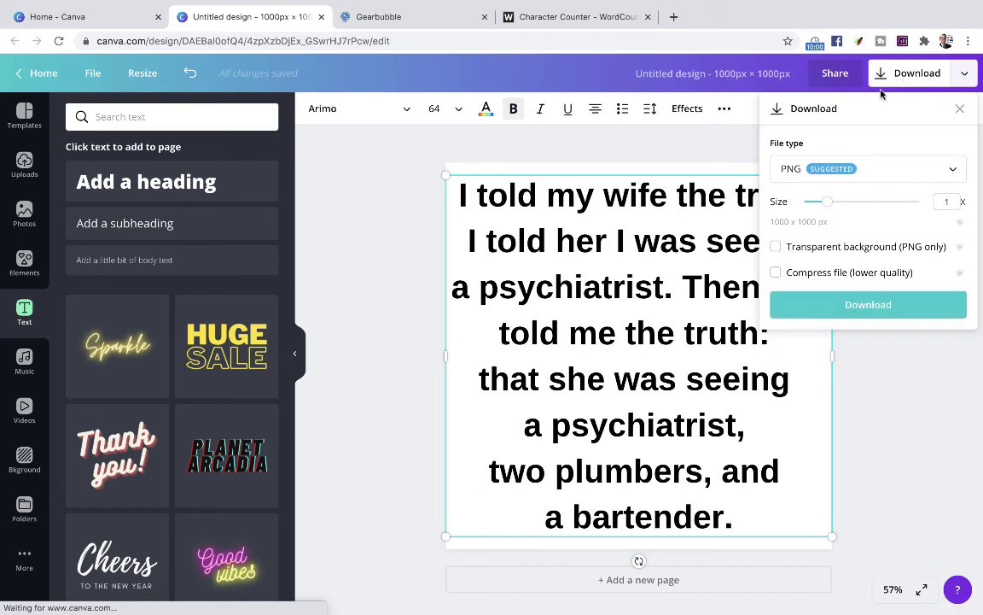
click(777, 248)
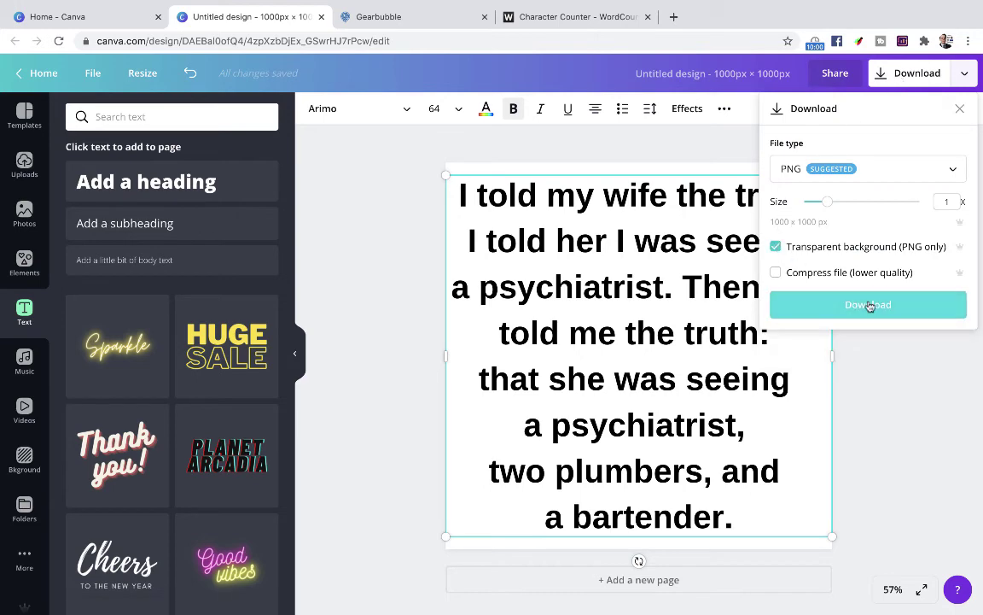
click(870, 305)
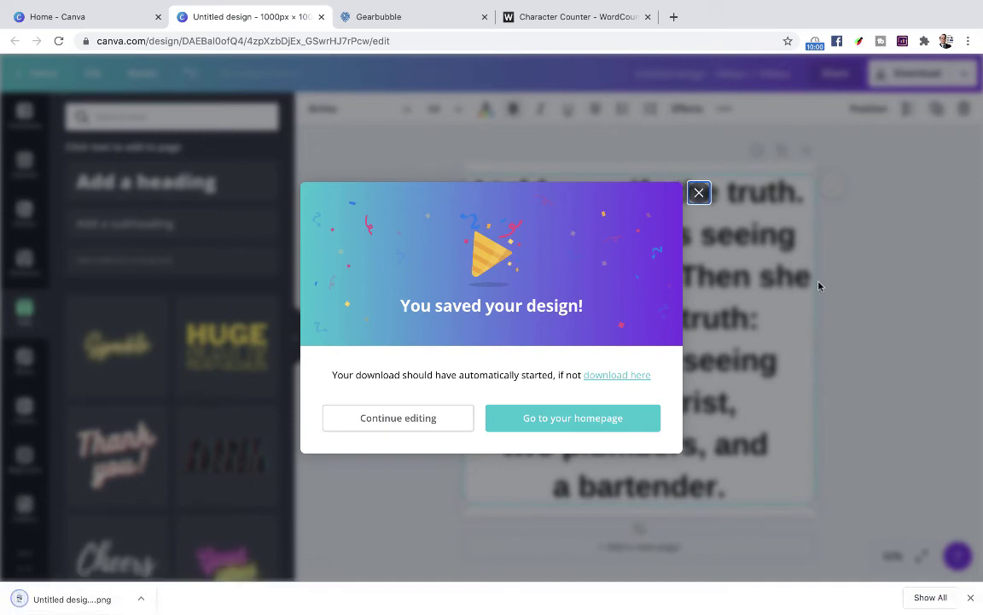
click(421, 18)
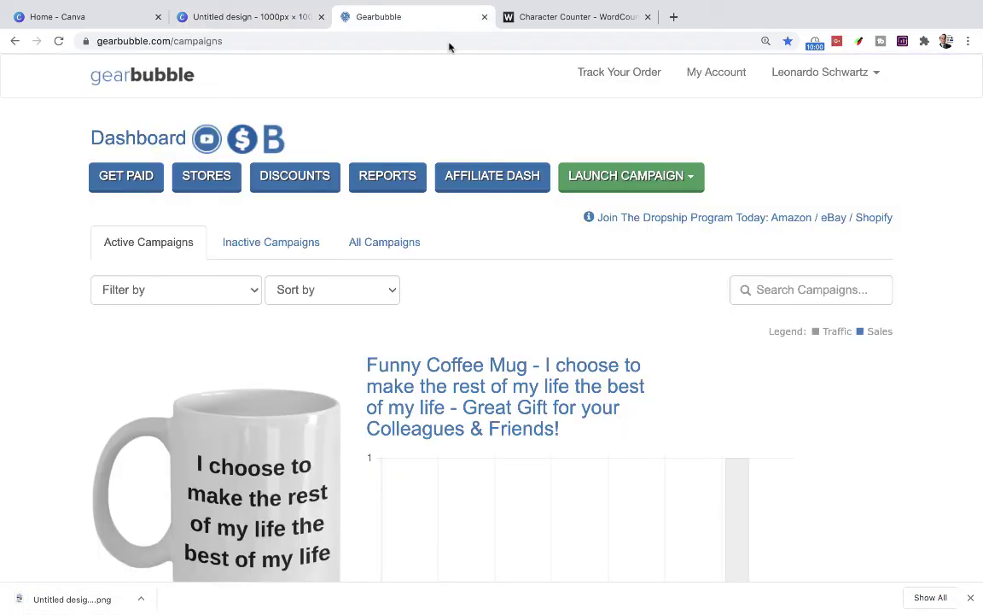
Start a new Traditional campaign and move past product selection to the design step
click(602, 175)
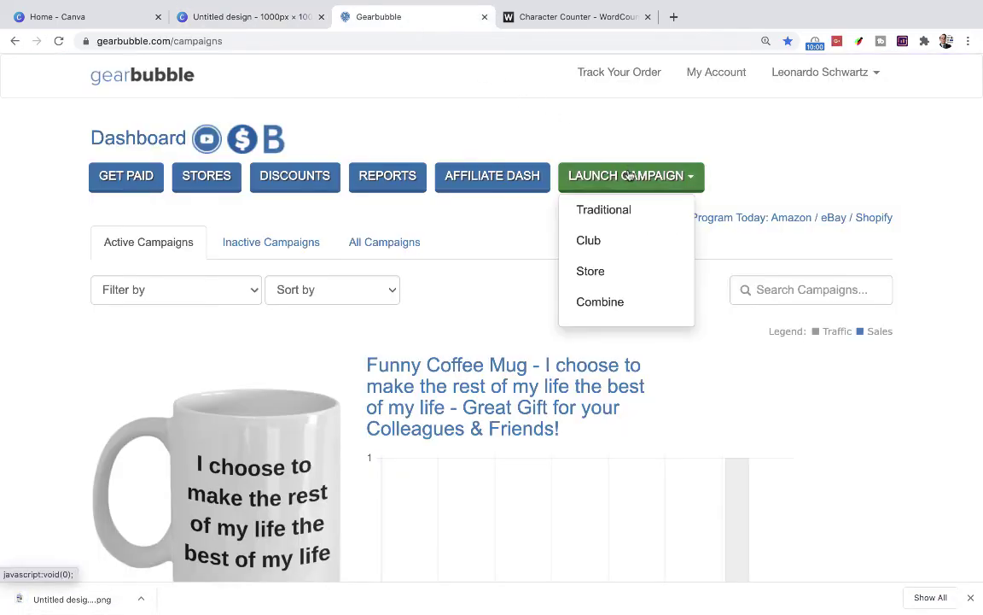
click(604, 217)
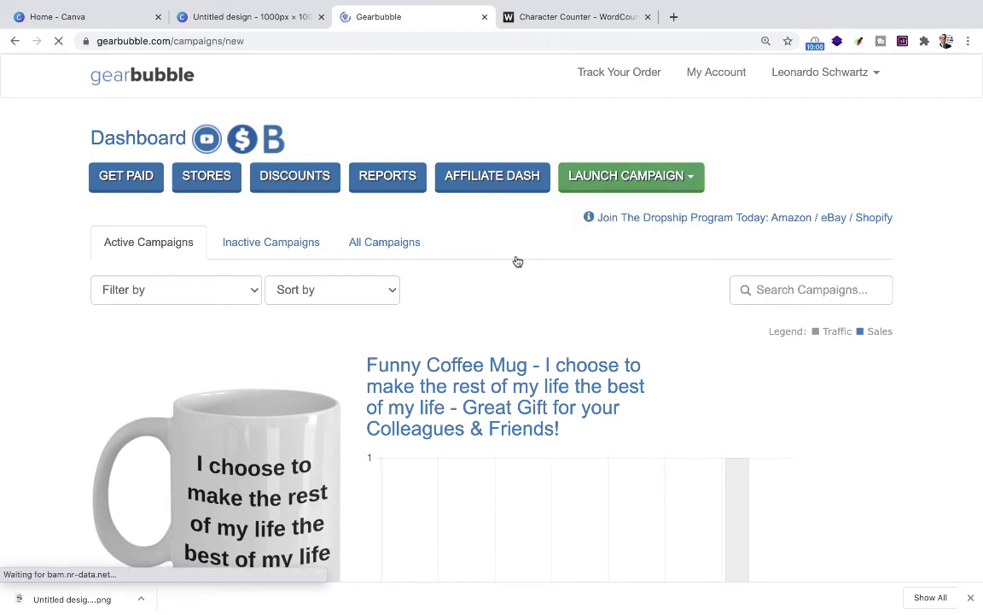
scroll(415, 328, down, 3)
scroll(416, 328, down, 3)
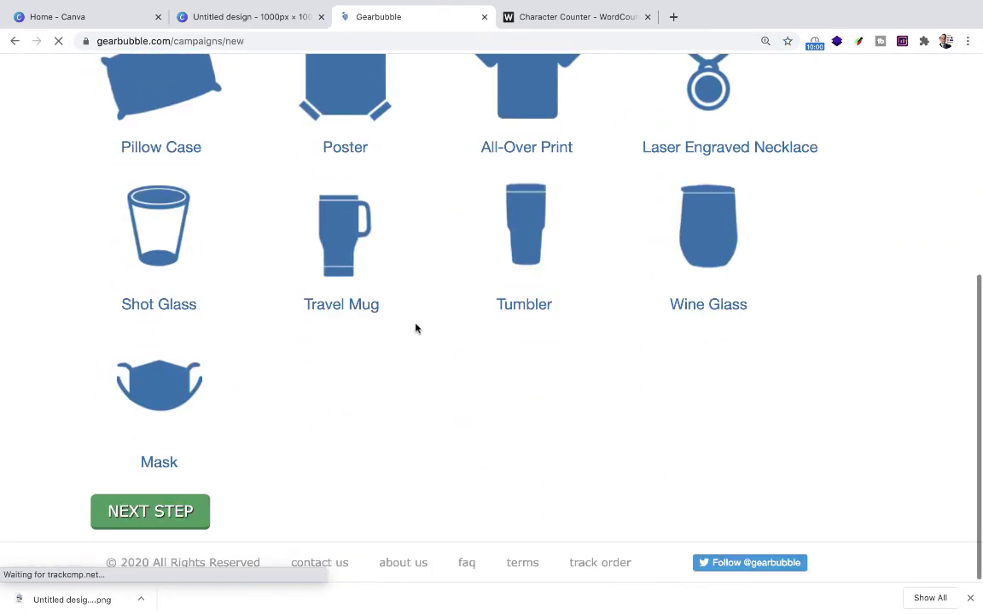
click(176, 510)
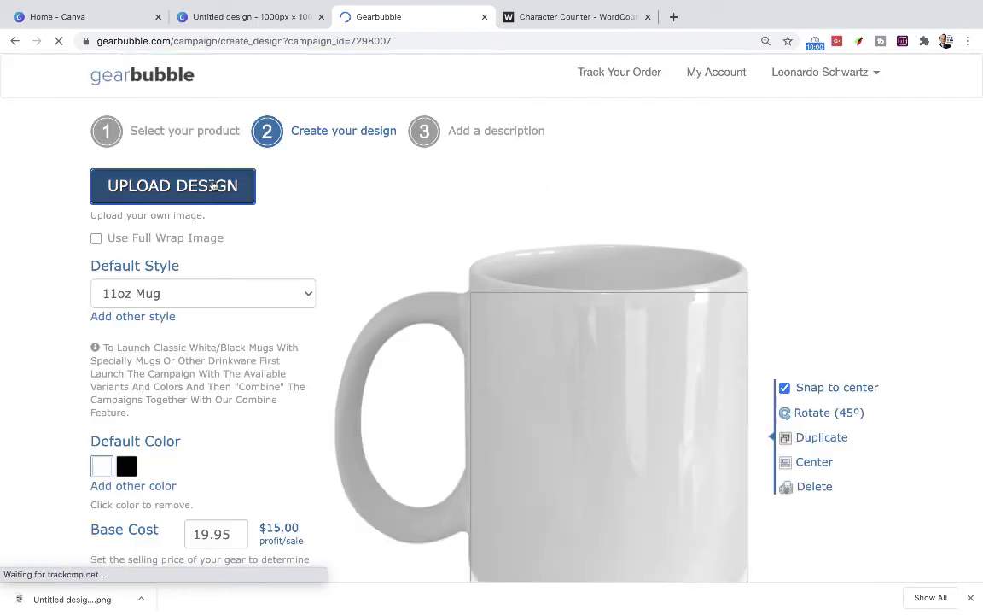
Upload 'Untitled design (4).png' to the 11oz mug, enlarge it, and duplicate it on the back
click(600, 410)
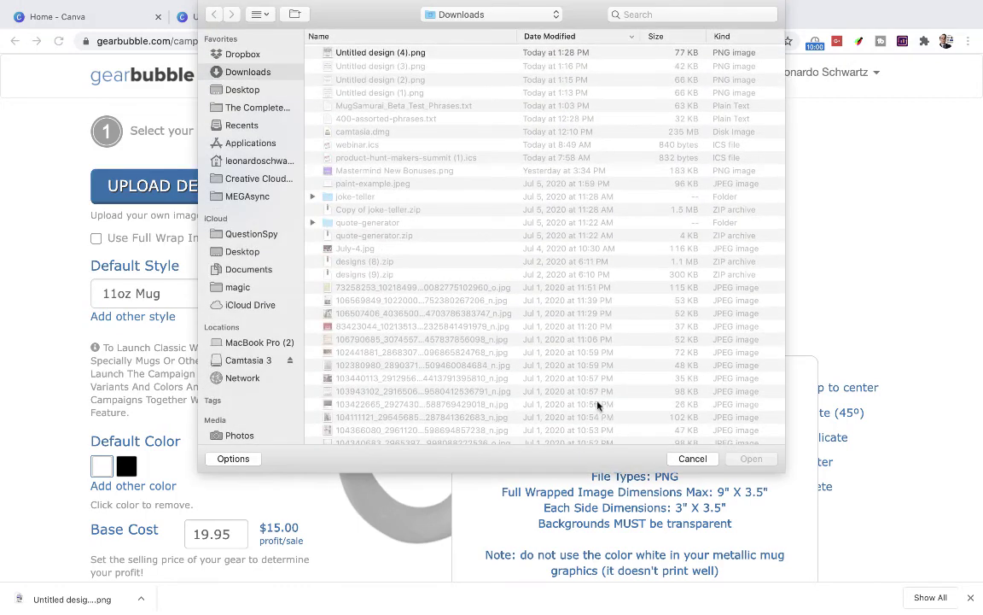
click(355, 52)
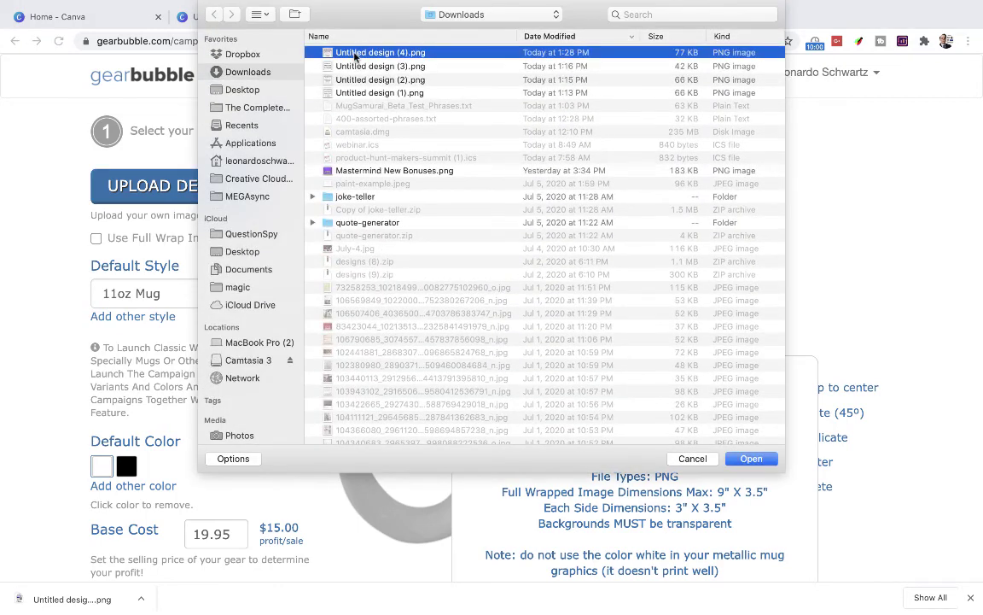
click(748, 460)
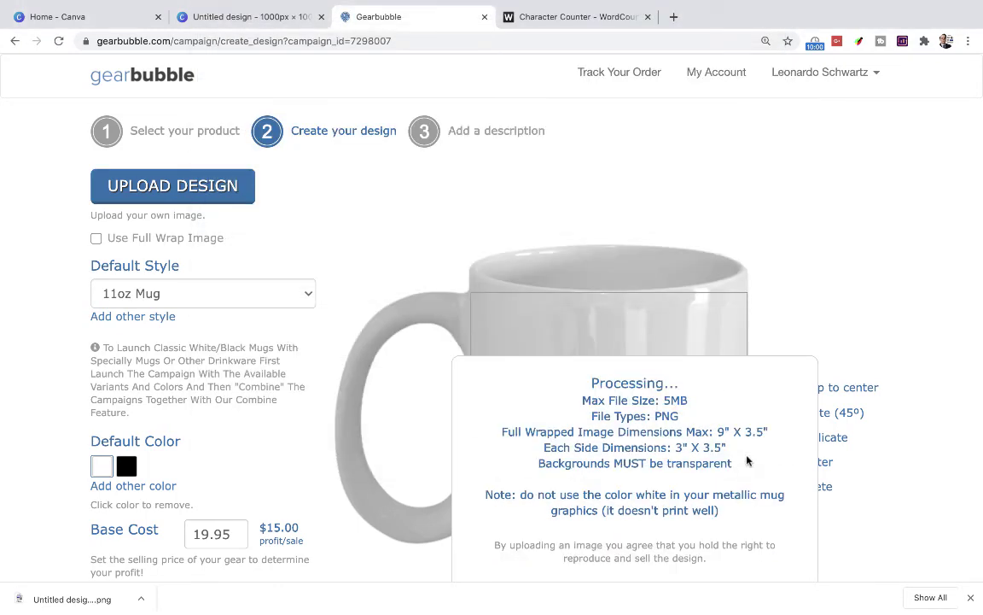
scroll(718, 463, down, 1)
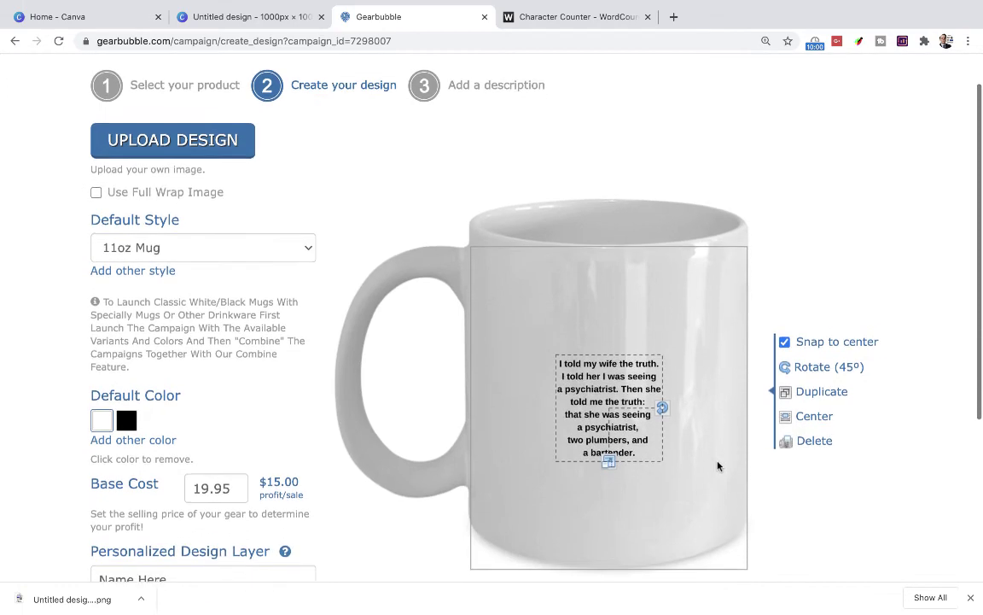
scroll(666, 448, down, 1)
drag(608, 431, 626, 514)
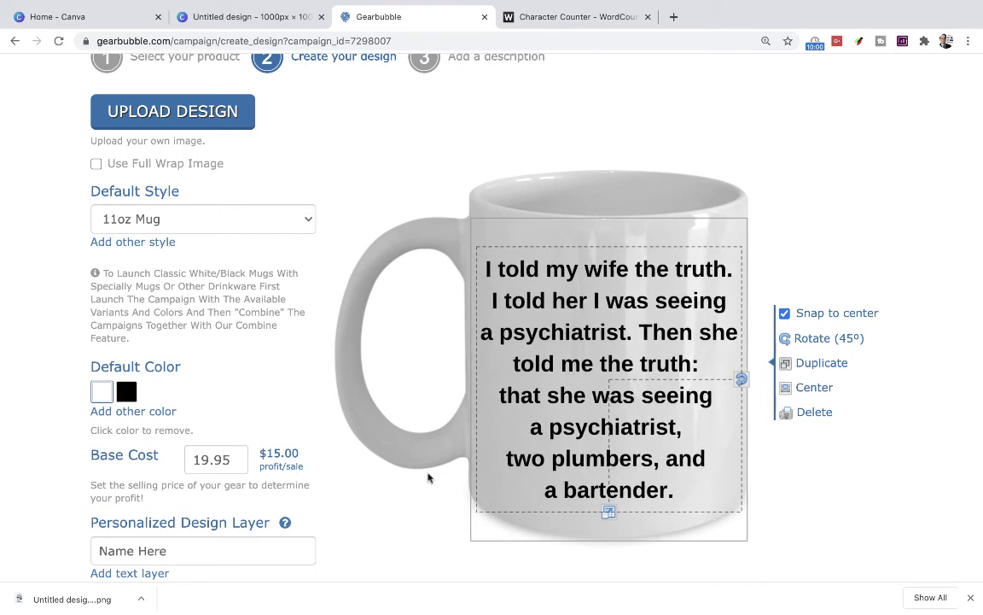
scroll(294, 332, down, 3)
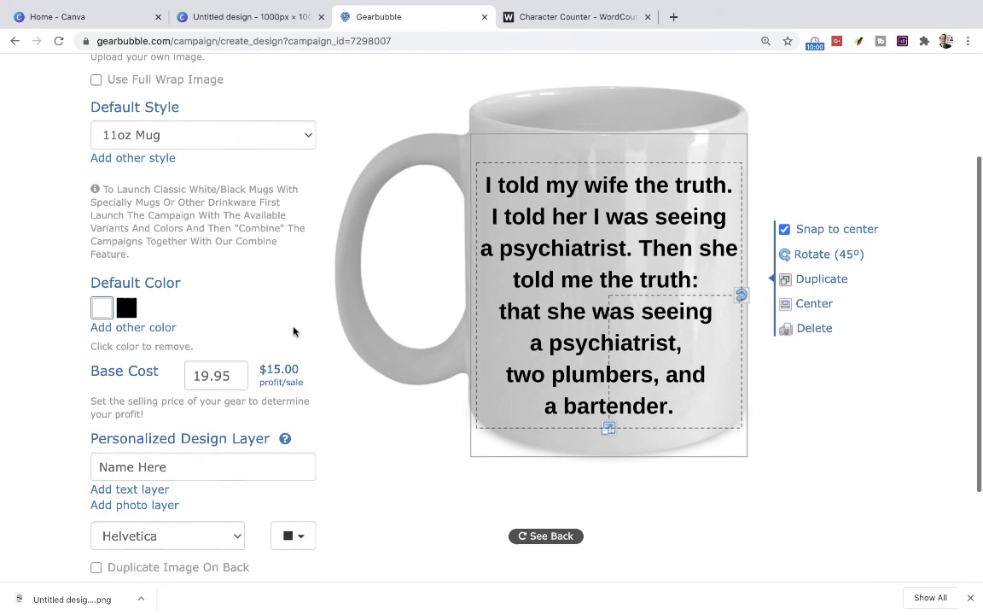
scroll(295, 331, down, 1)
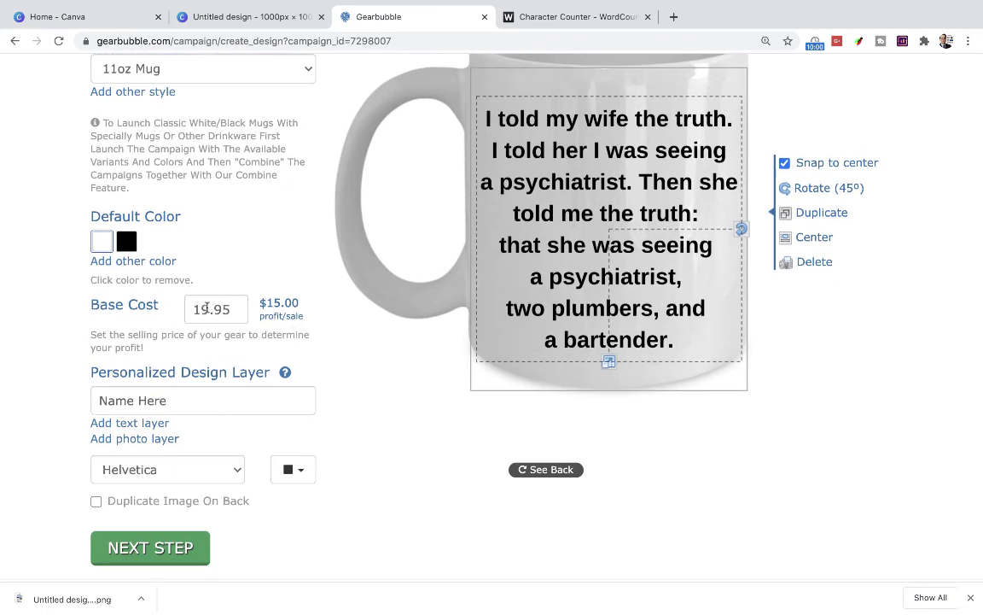
scroll(212, 351, down, 1)
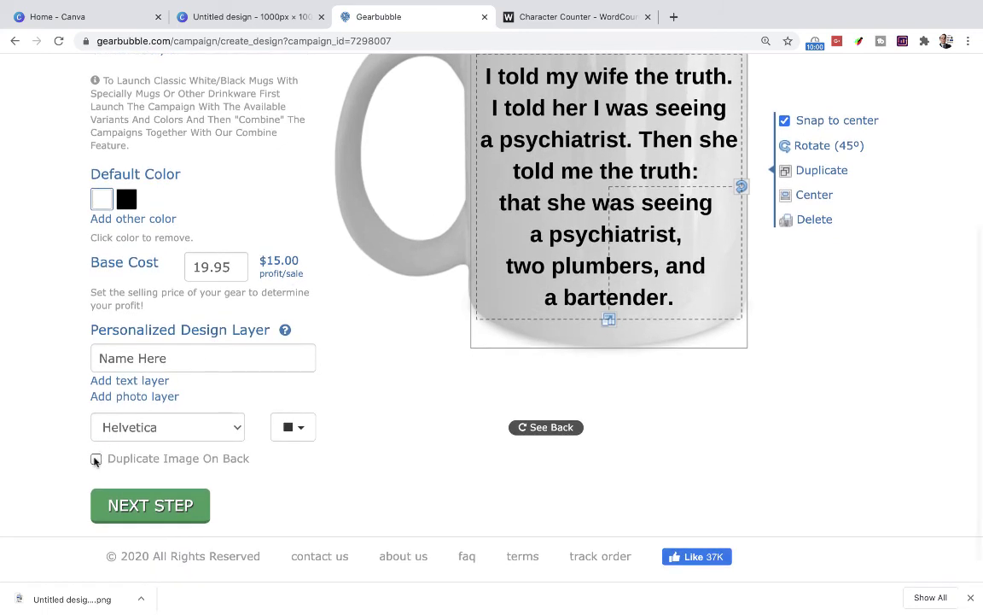
click(96, 459)
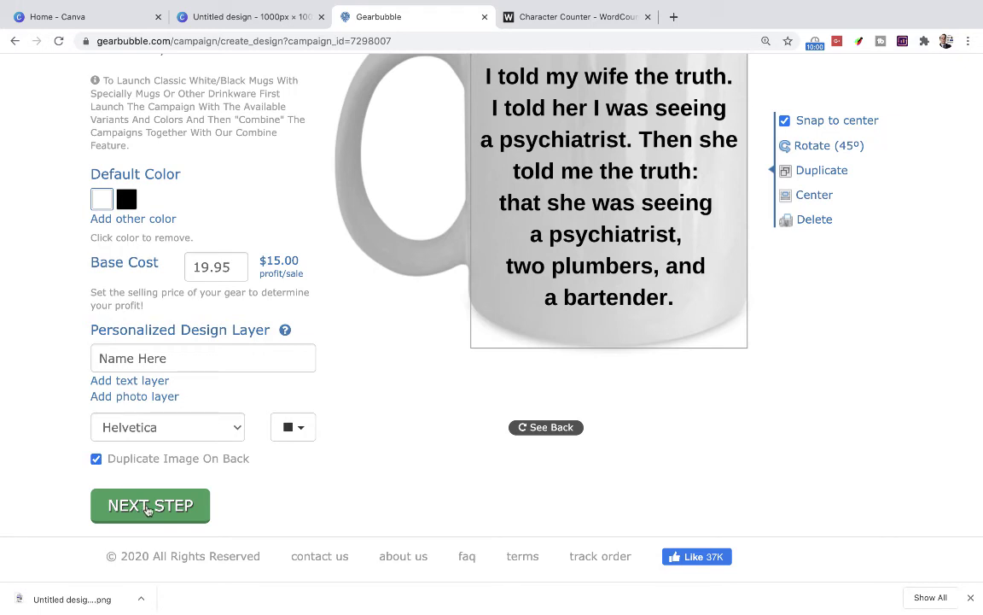
click(147, 507)
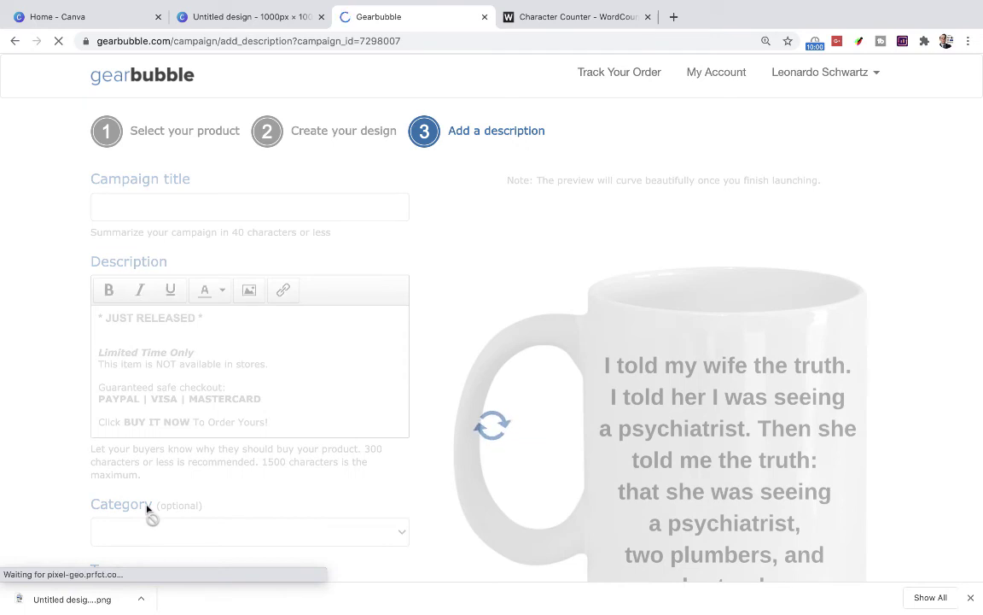
Title the campaign 'Funny Coffee Mug:' plus the joke, ending ' - Great Gift For Your Friends & Colleagues'
click(172, 212)
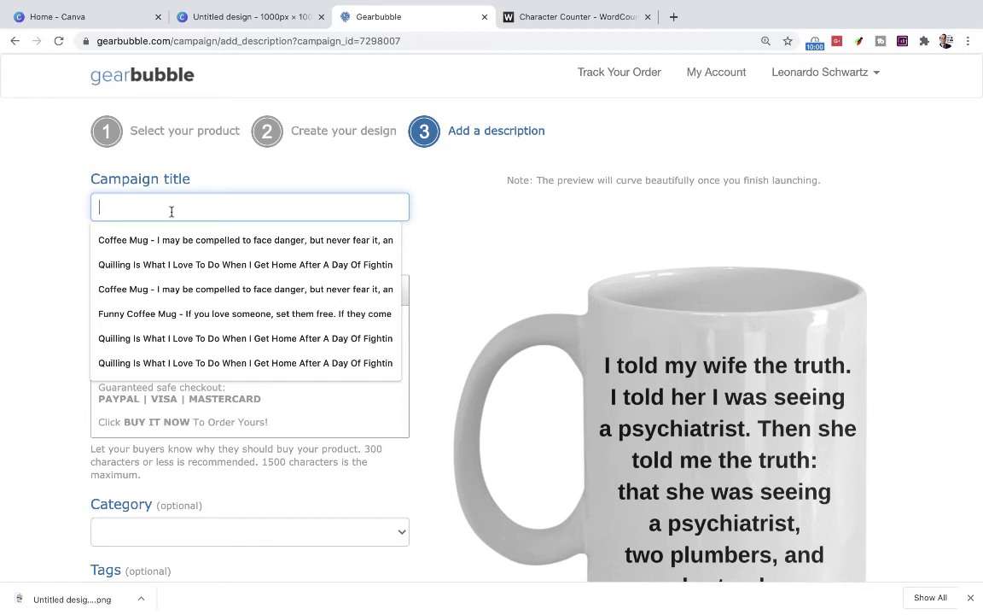
text(Co)
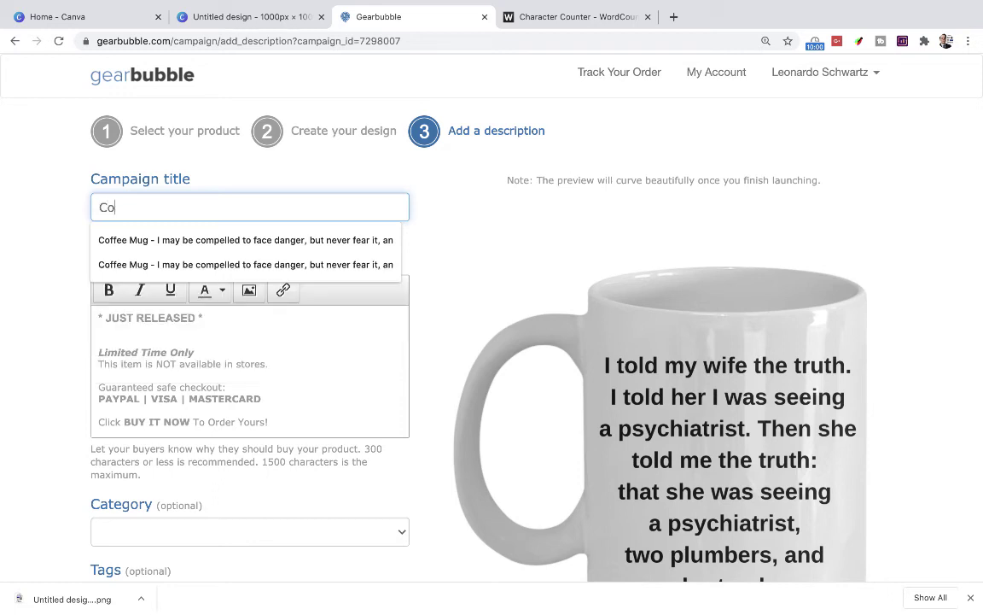
key(BackSpace)
text(Funn)
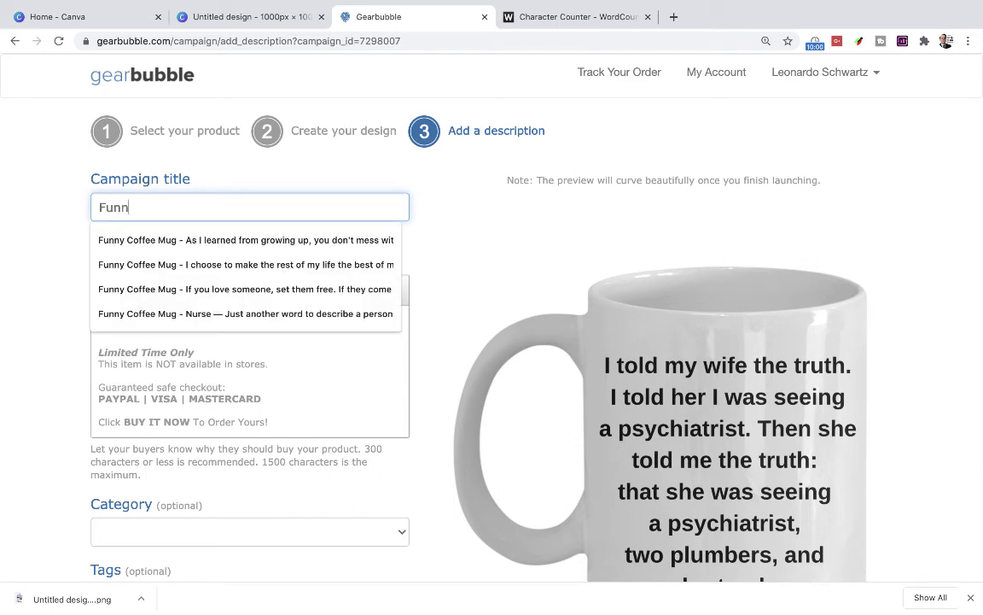
text(y Coffee Mug:)
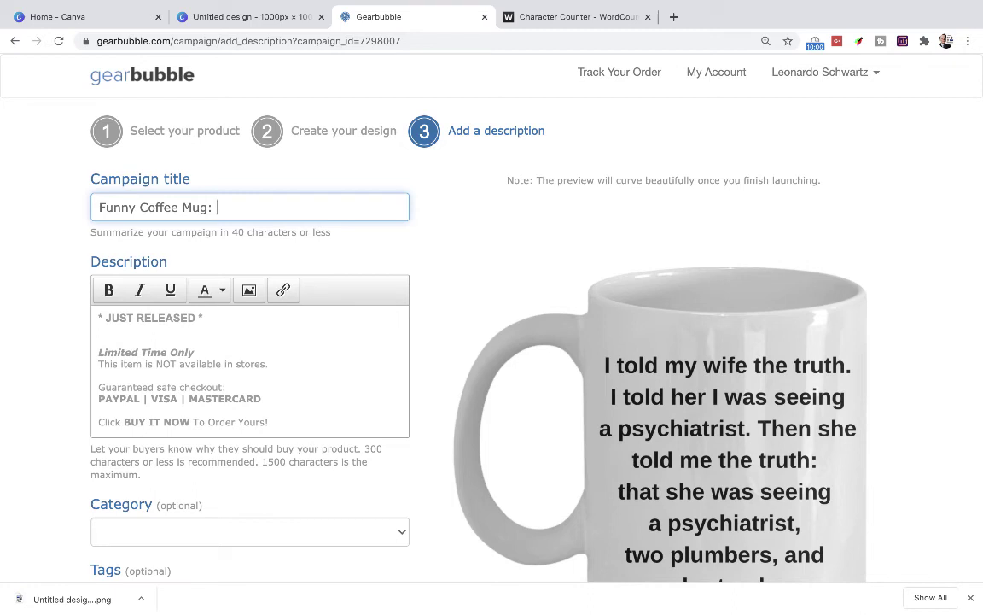
key(ctrl+v)
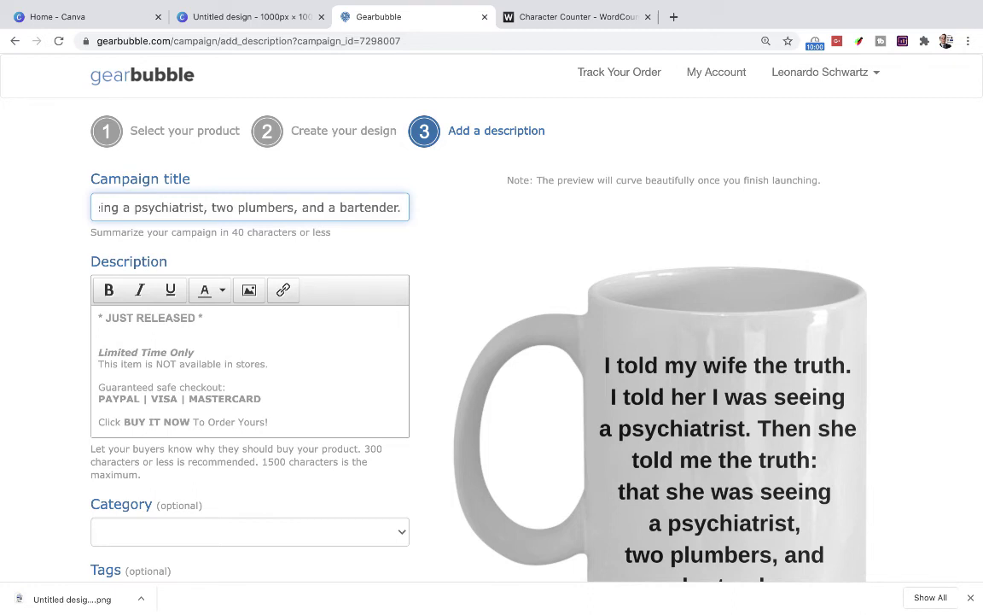
key(BackSpace)
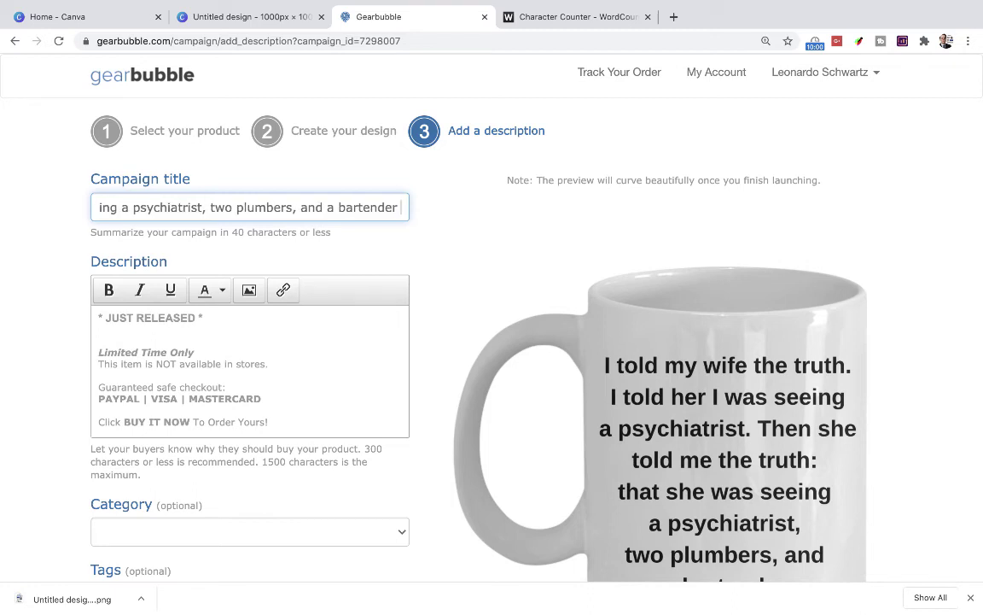
text(- )
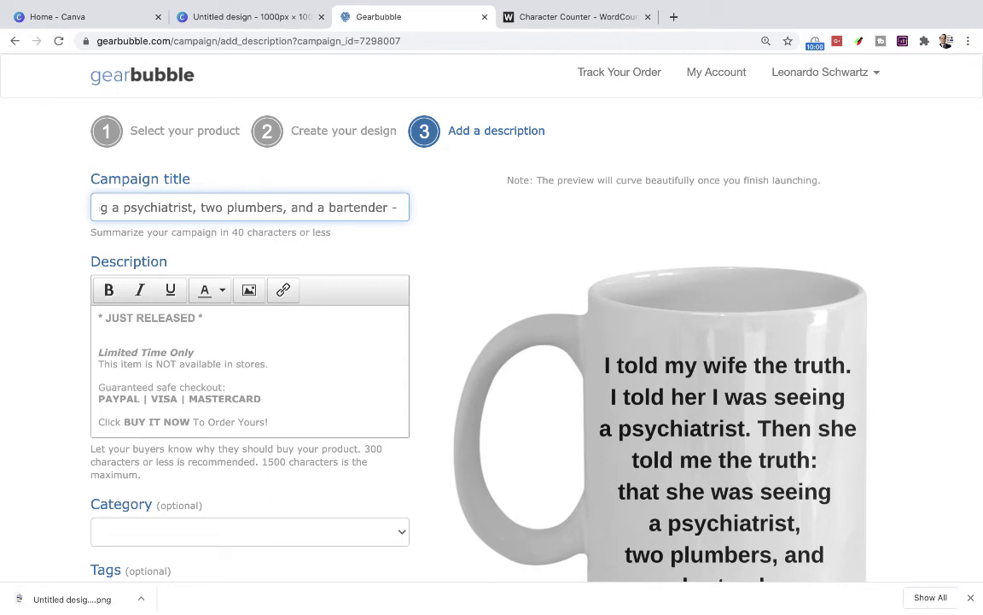
text(Great Gi)
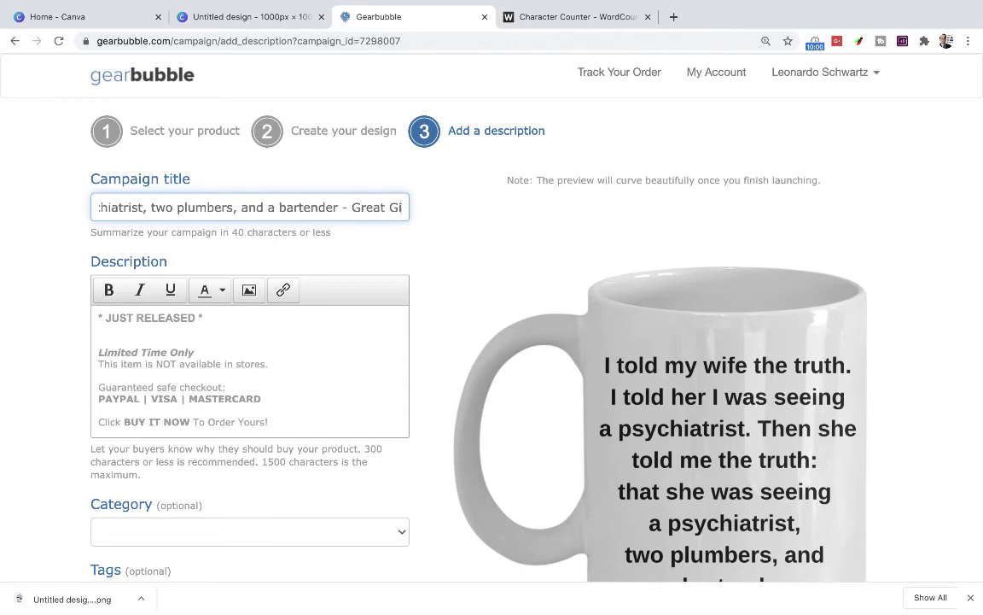
text(ft )
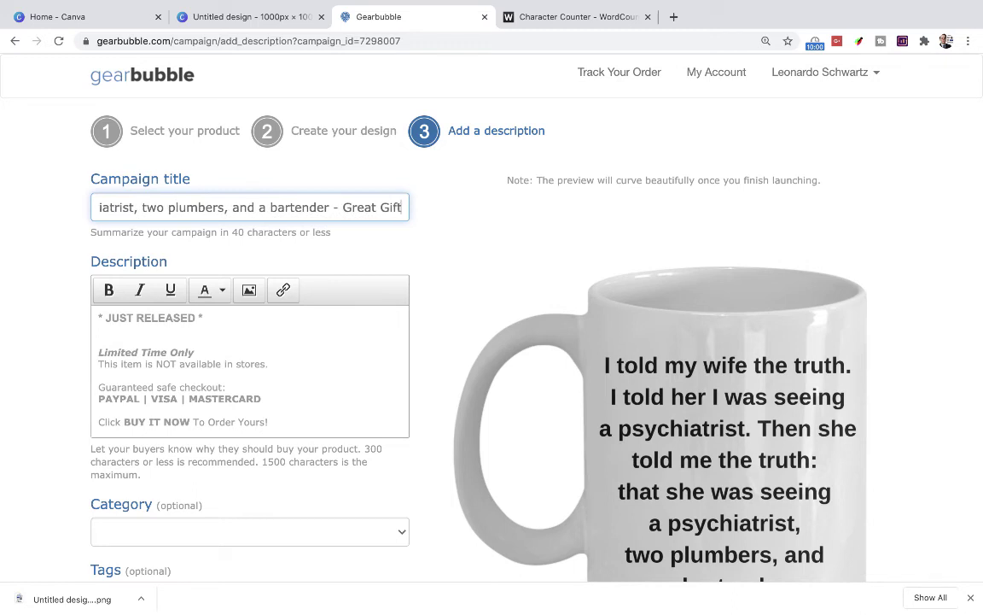
text(For)
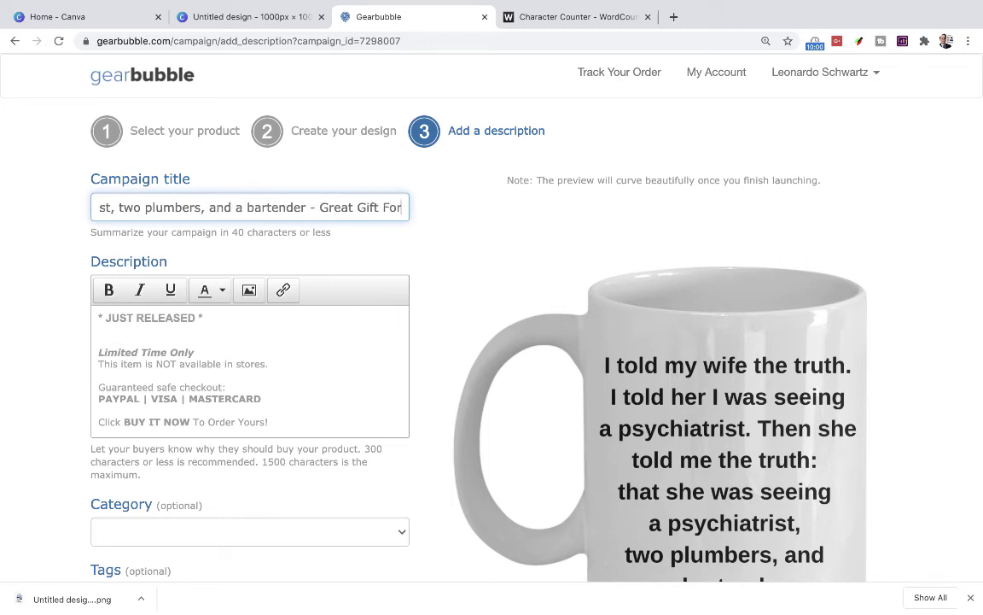
text( Your Fir)
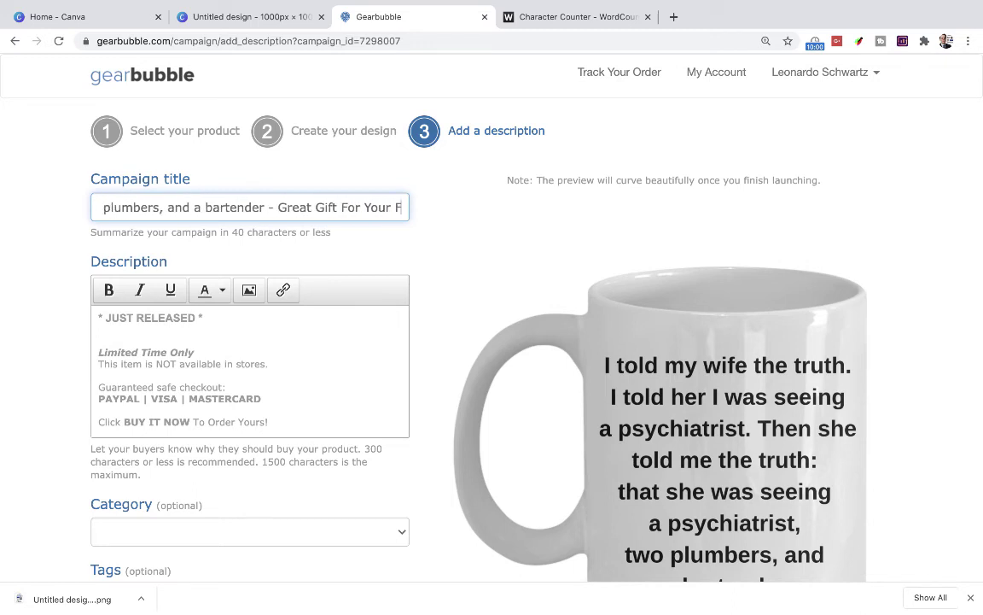
key(BackSpace)
key(BackSpace)
text(riends )
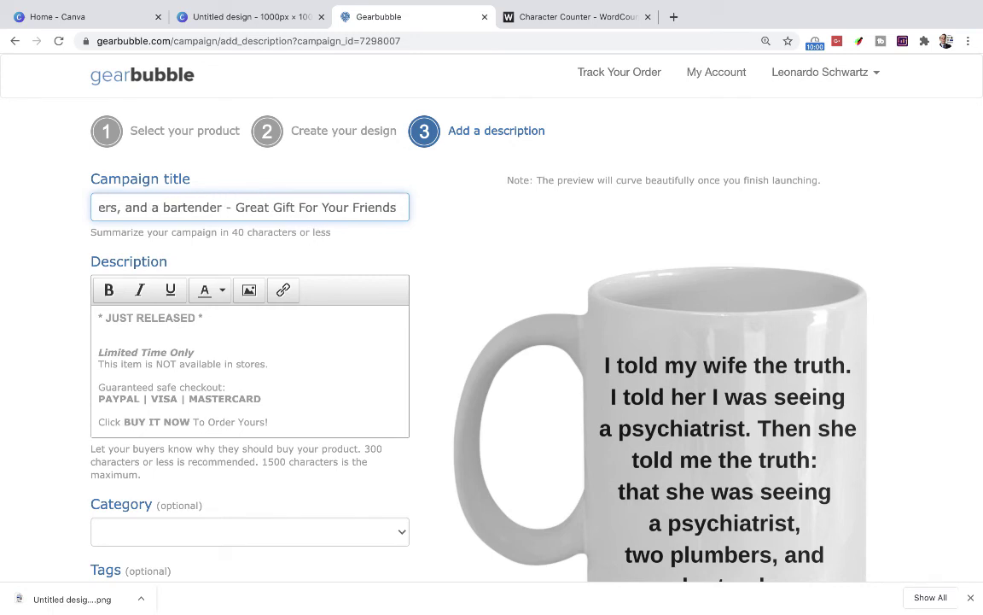
text(& Colle)
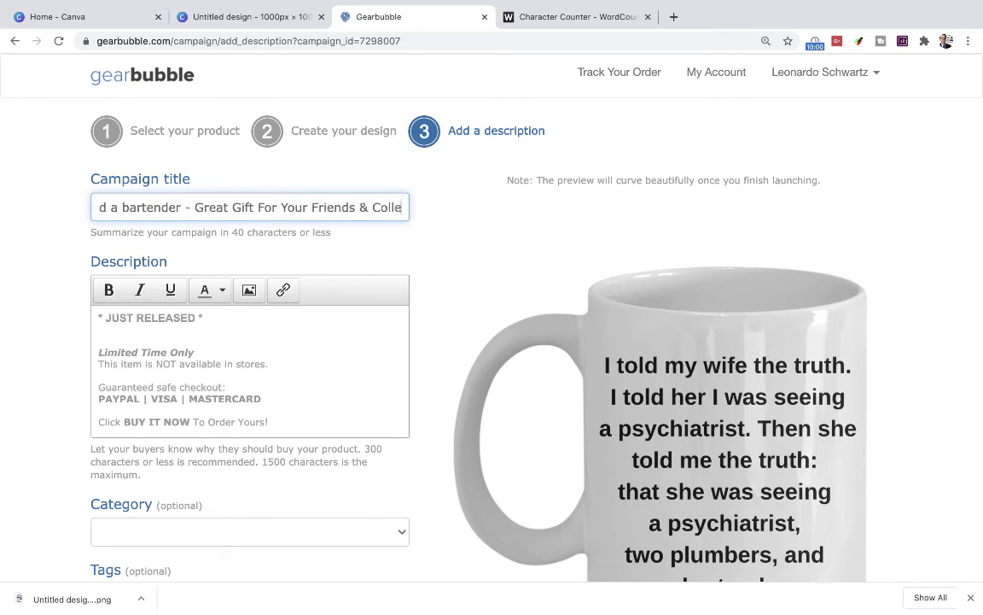
text(agues)
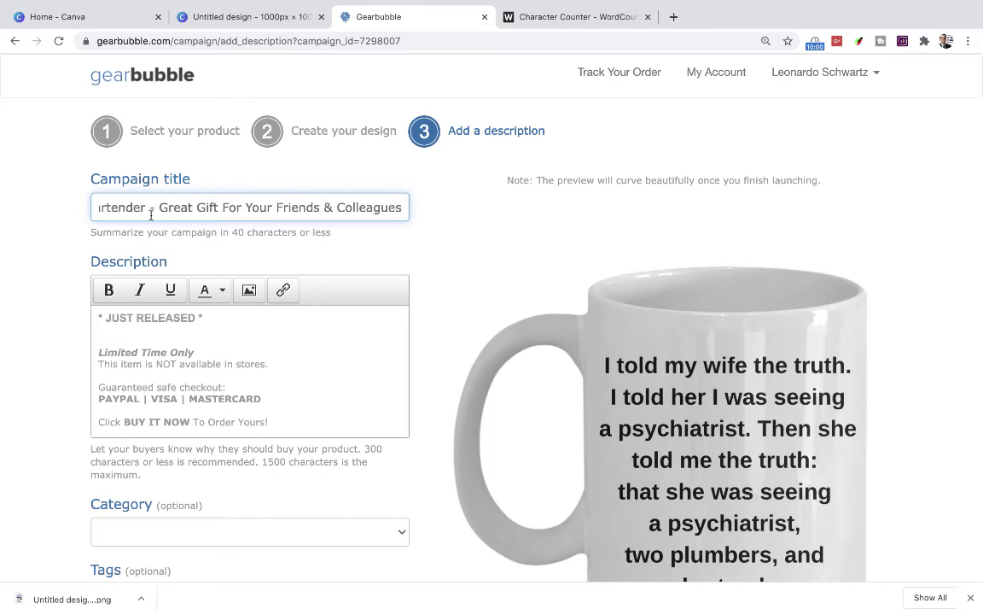
key(ctrl+a)
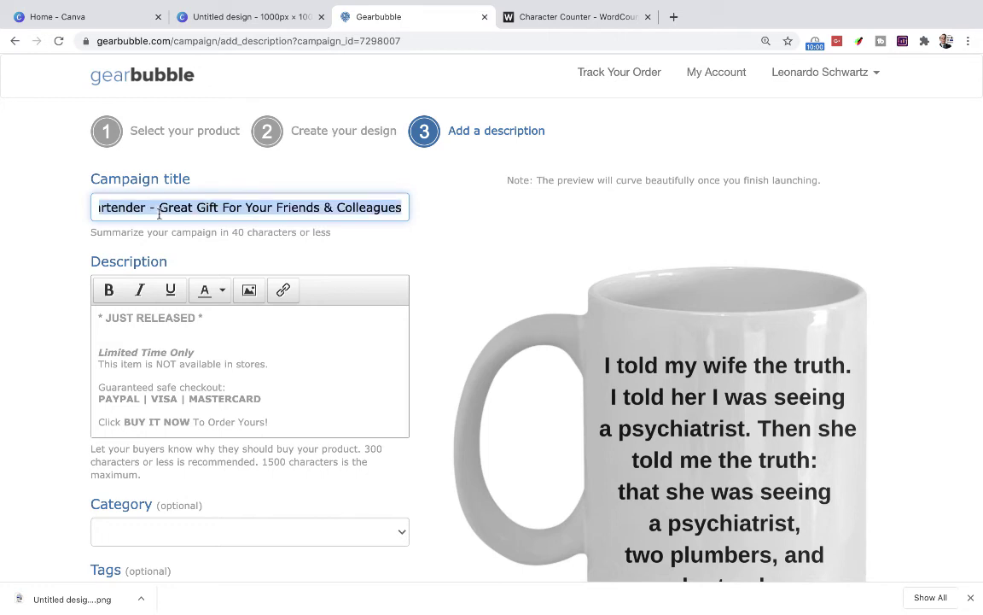
click(523, 20)
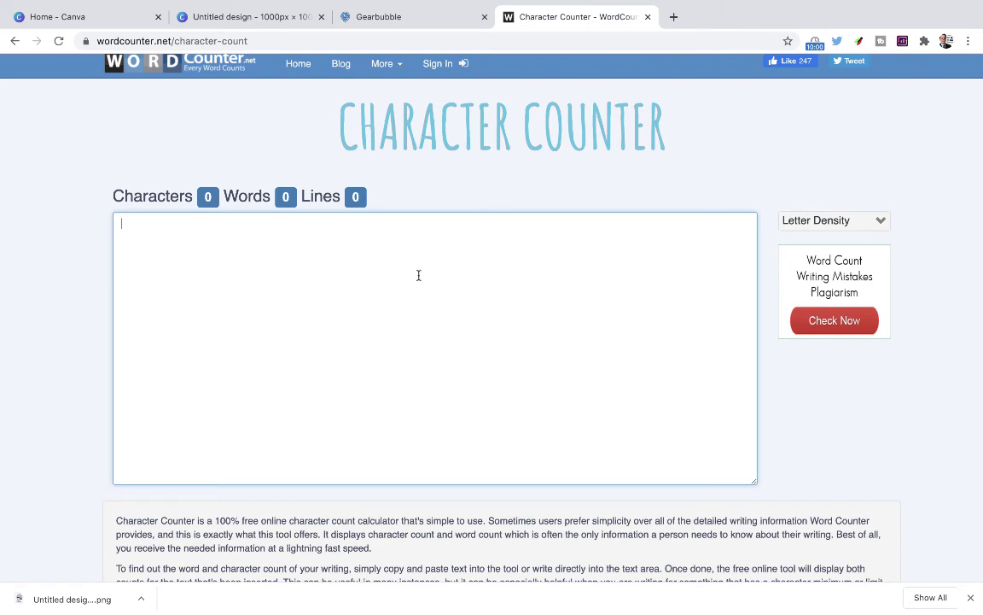
Paste the title into the counter and delete the joke text after 'seeing a psychiatrist'
text(Funny Coffee Mug: I told my wife the truth. I told her I was seeing a psychiatrist. Then she told me the truth: that she was seeing a psychiatrist, two plumbers, and a bartender - Great Gift For Your Friends & Colleagues)
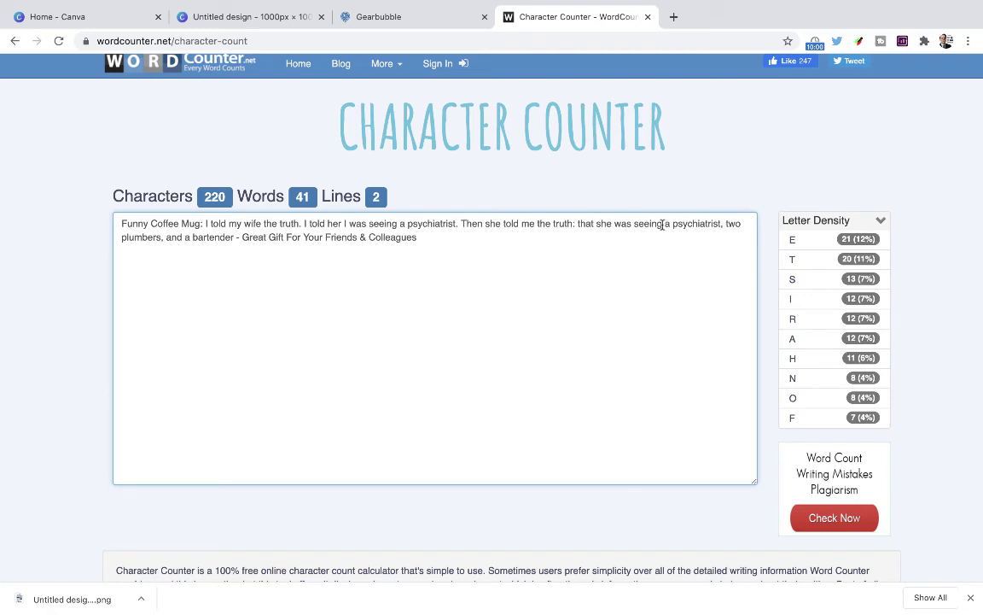
drag(652, 224, 236, 240)
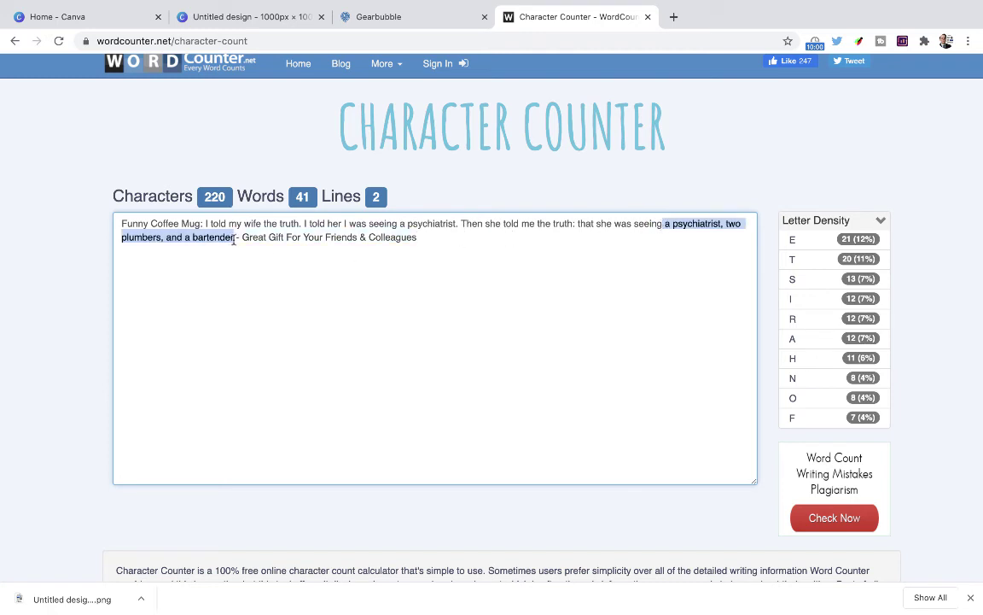
key(BackSpace)
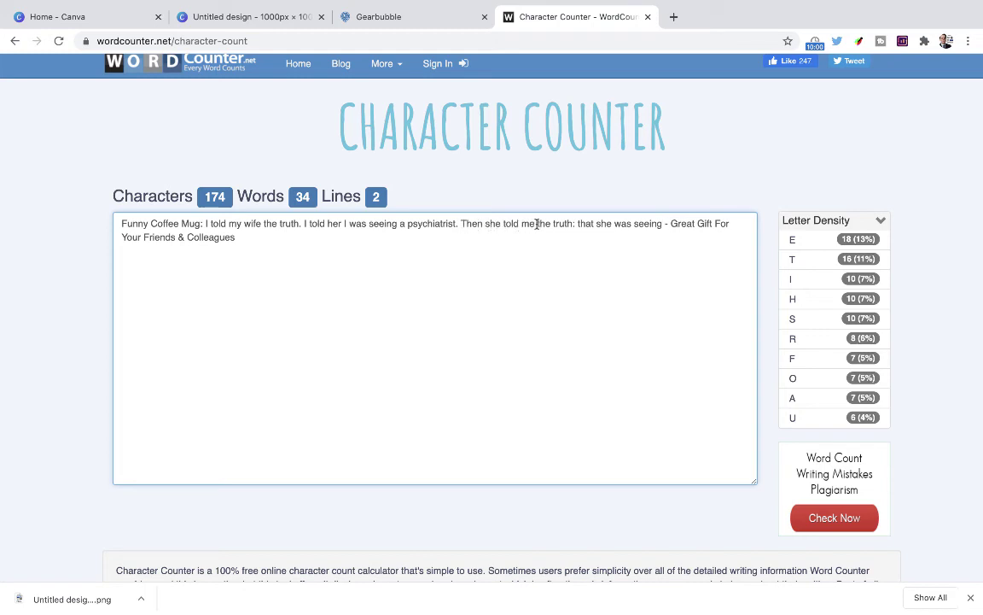
drag(536, 224, 663, 223)
key(BackSpace)
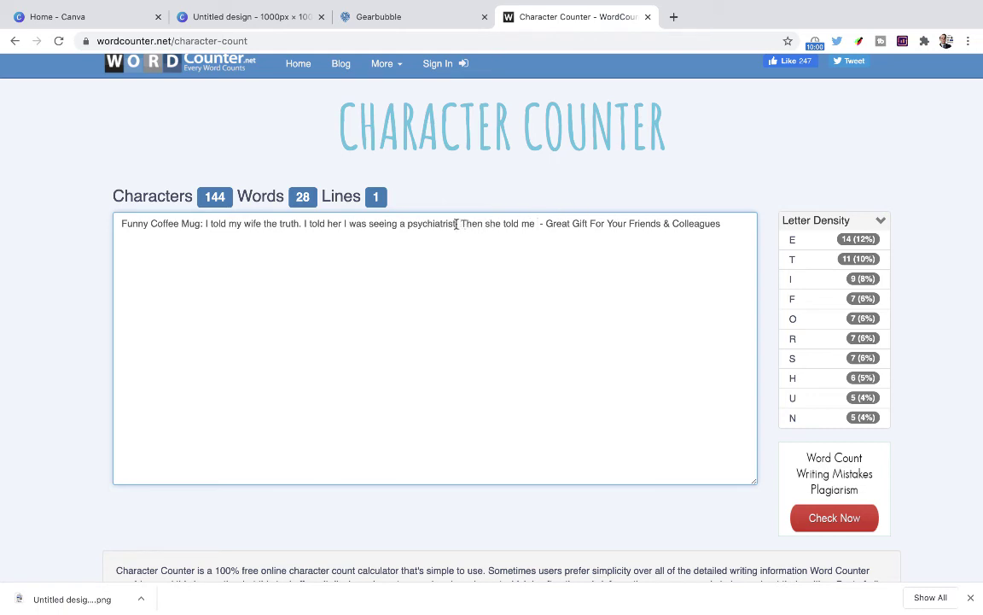
drag(488, 224, 537, 223)
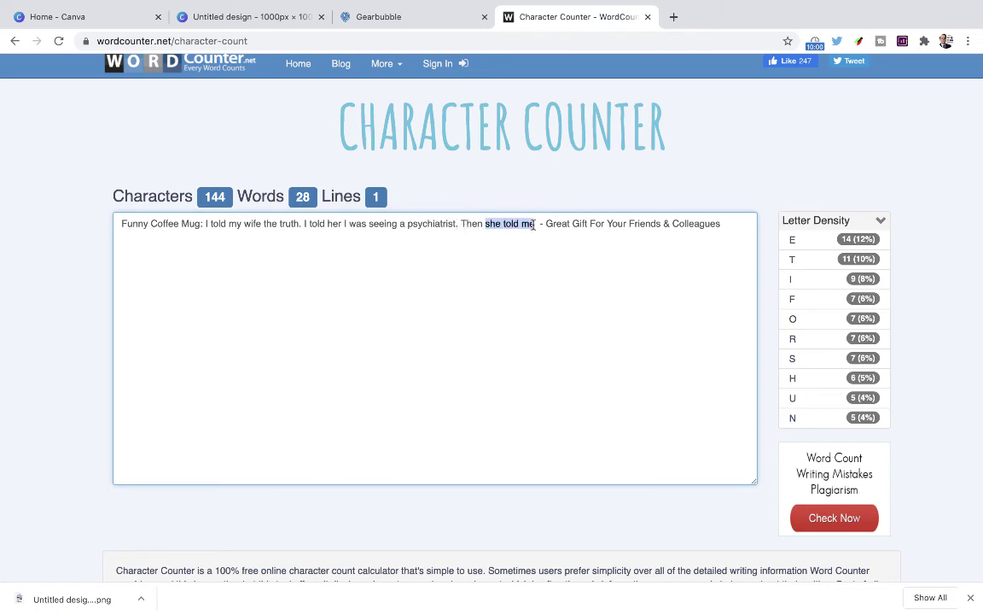
key(BackSpace)
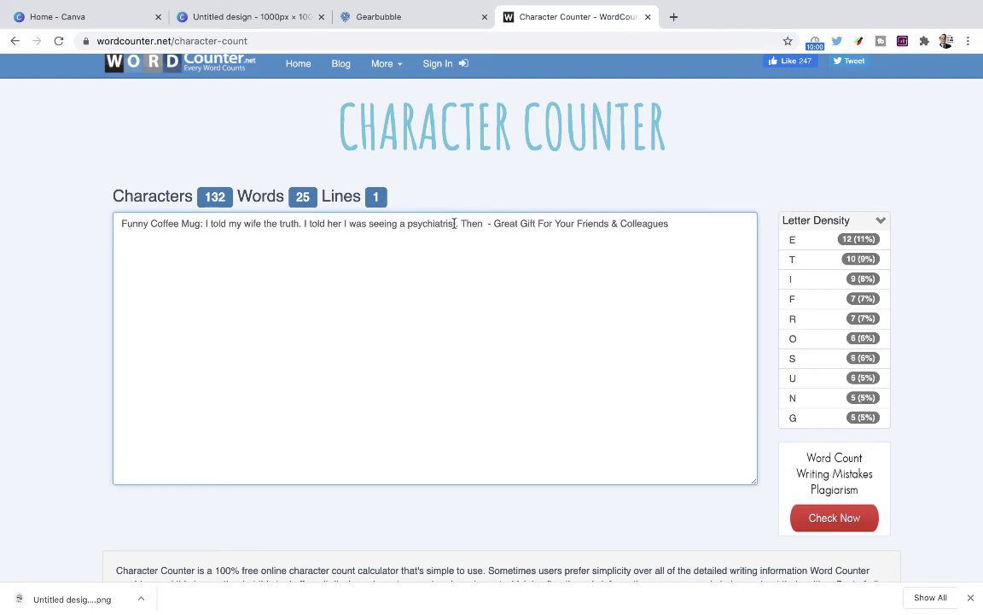
drag(457, 224, 479, 224)
key(BackSpace)
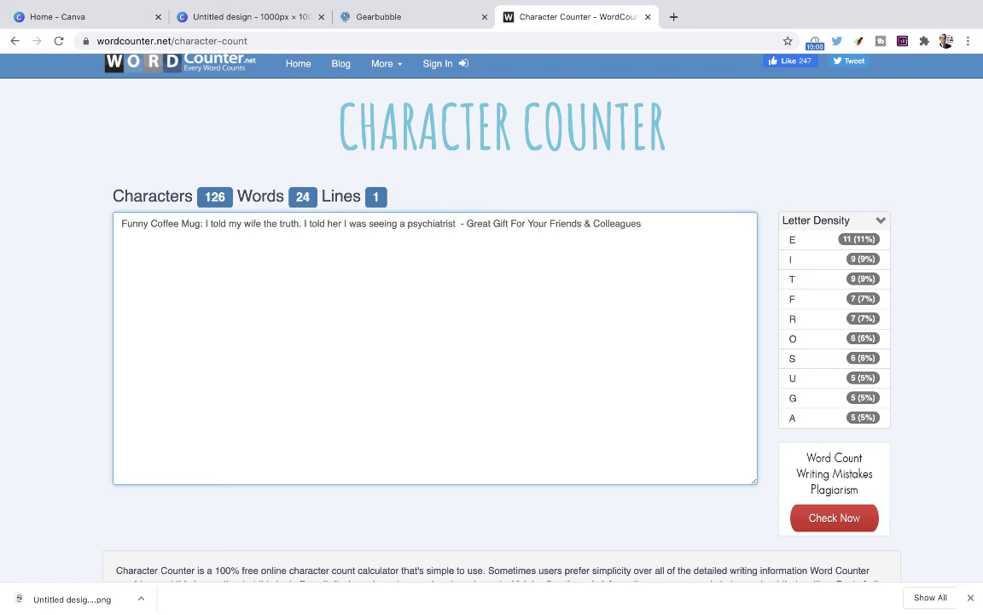
Add '...' after 'psychiatrist', bringing the title to 129 characters, and select it all
text(...)
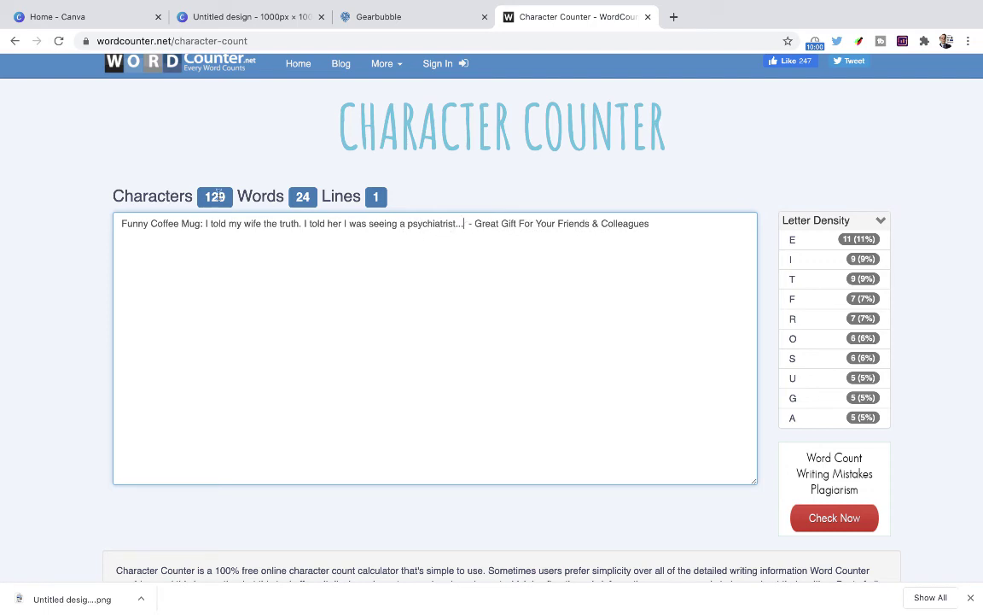
drag(651, 223, 109, 225)
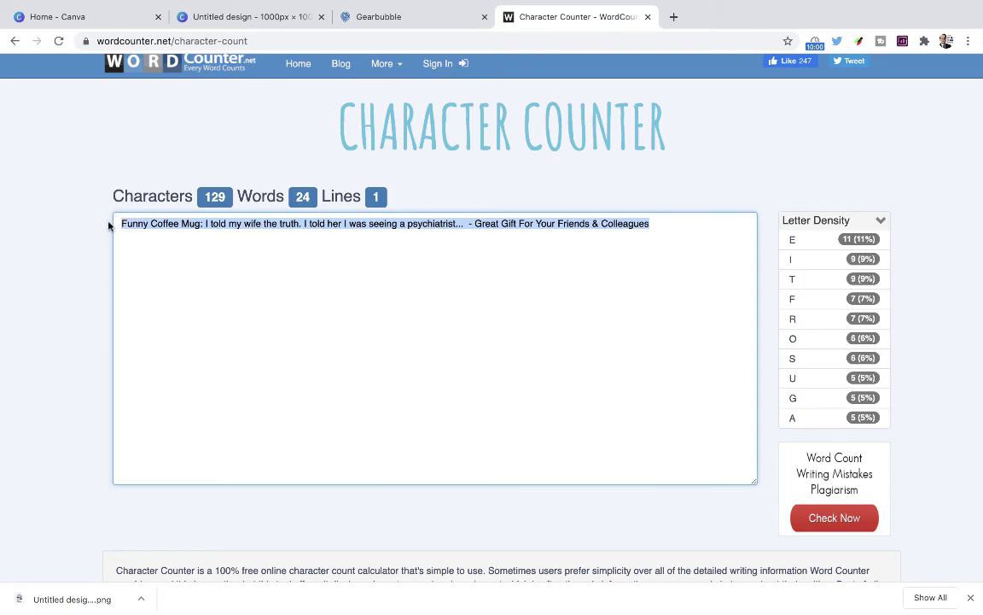
click(376, 16)
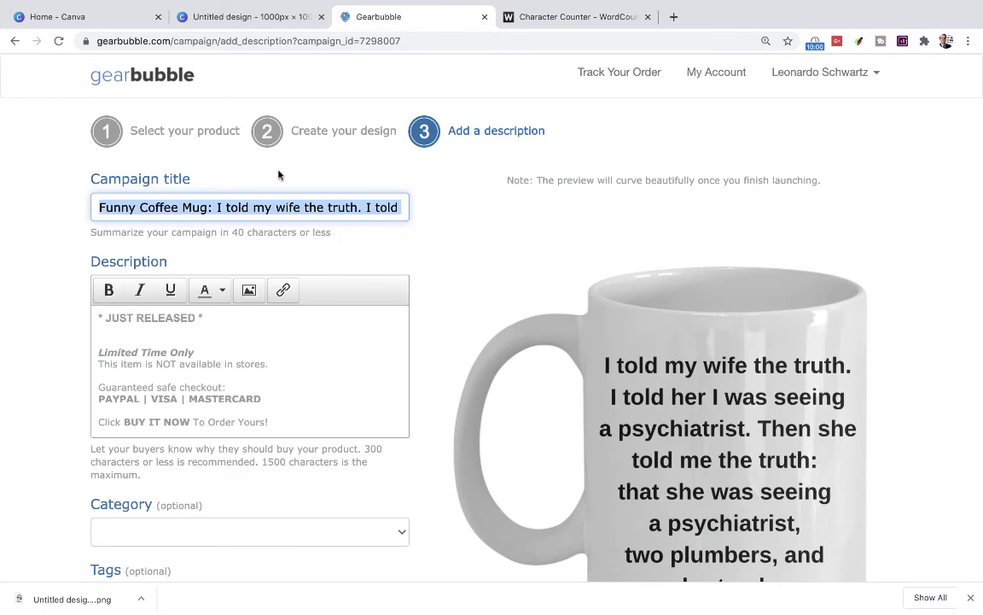
Paste the trimmed joke text as the Gearbubble campaign title
key(ctrl+v)
scroll(404, 340, down, 1)
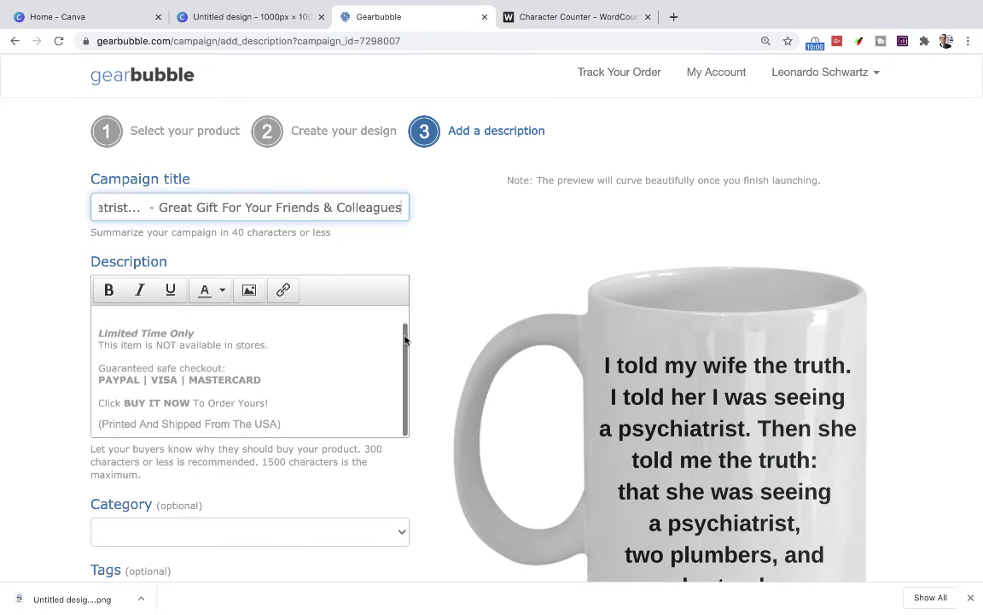
scroll(478, 342, down, 3)
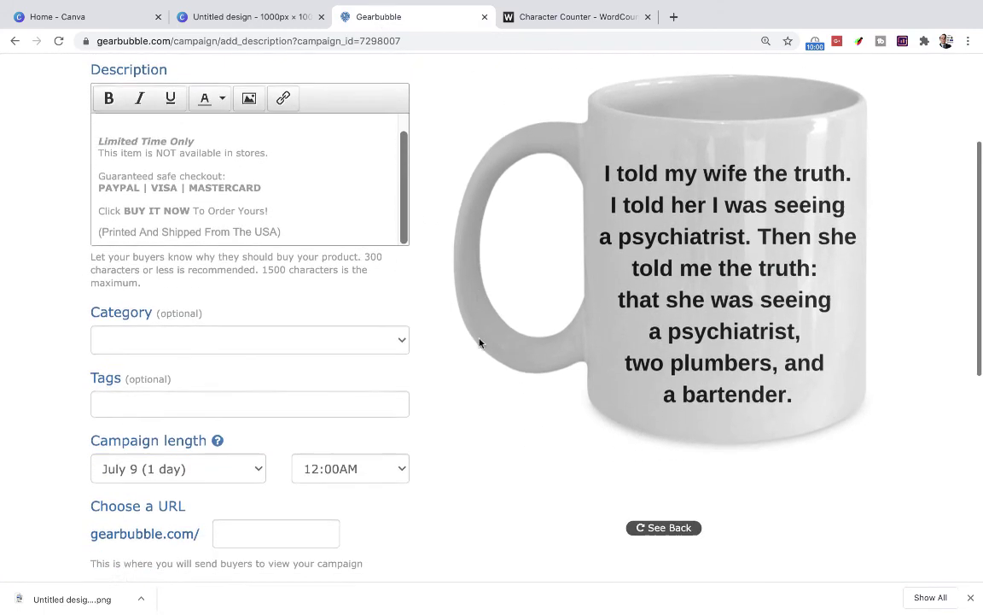
scroll(479, 341, down, 3)
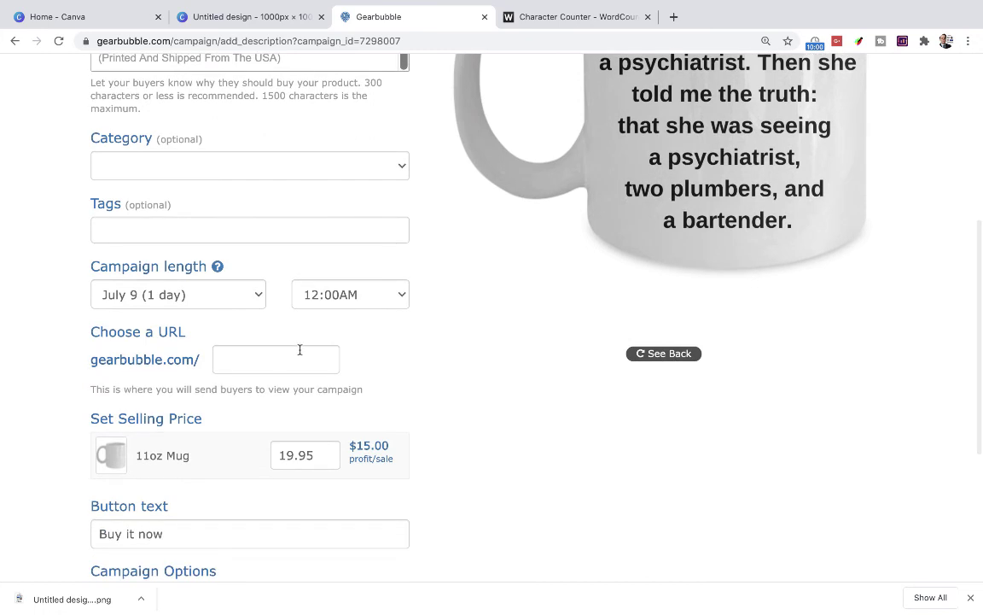
Set the campaign URL to gunnymugf
click(270, 358)
text(gunn)
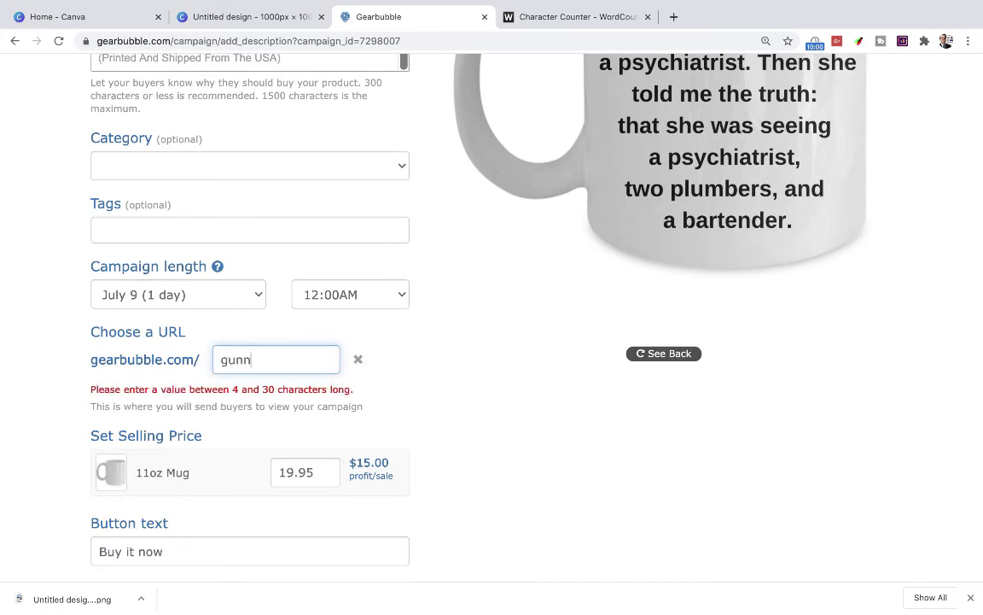
text(ymug)
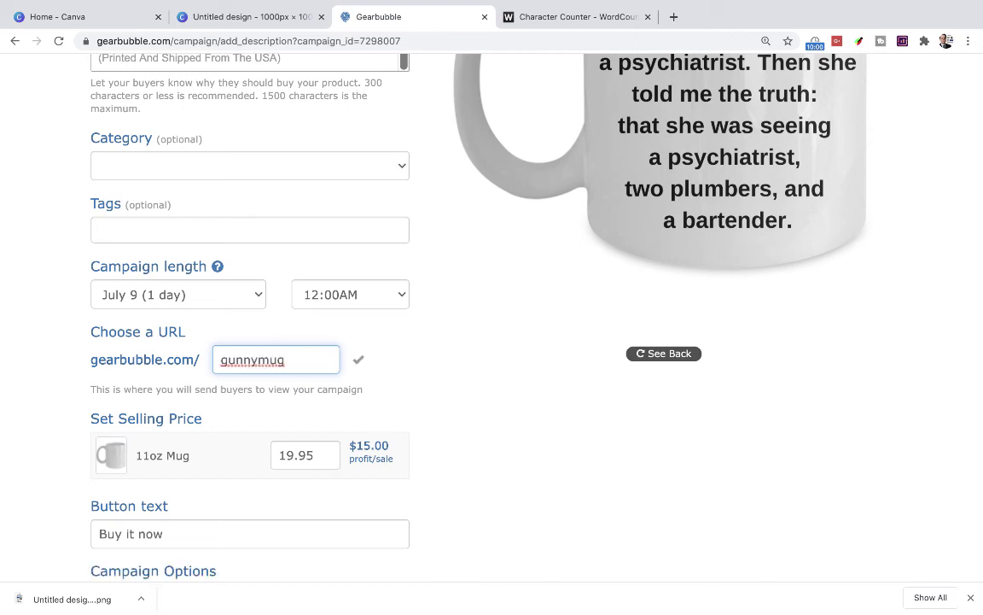
text(f)
click(425, 376)
scroll(425, 376, down, 2)
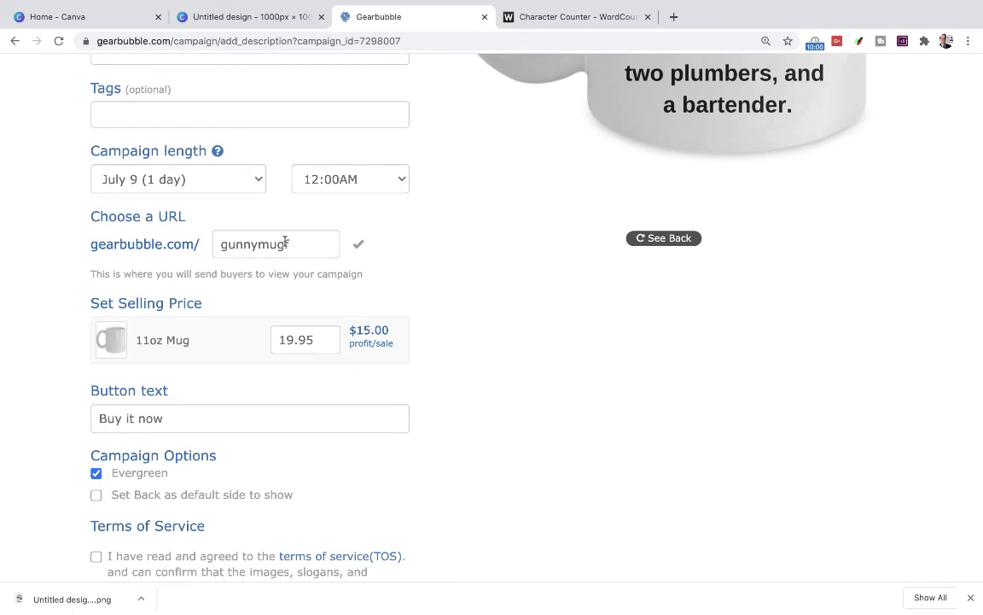
click(321, 250)
Accept the Terms of Service and launch the mug campaign
scroll(529, 412, down, 3)
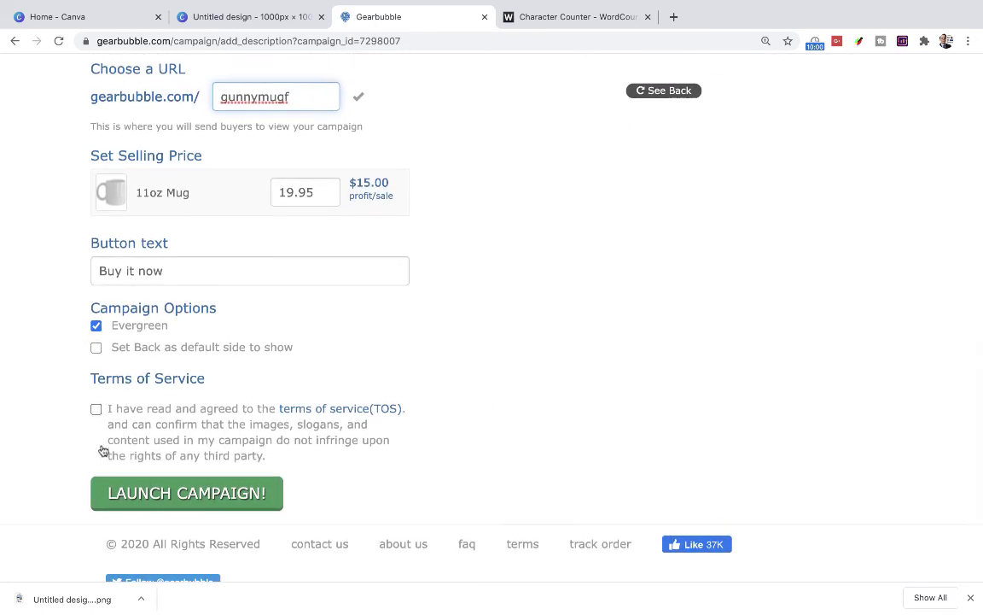
click(96, 410)
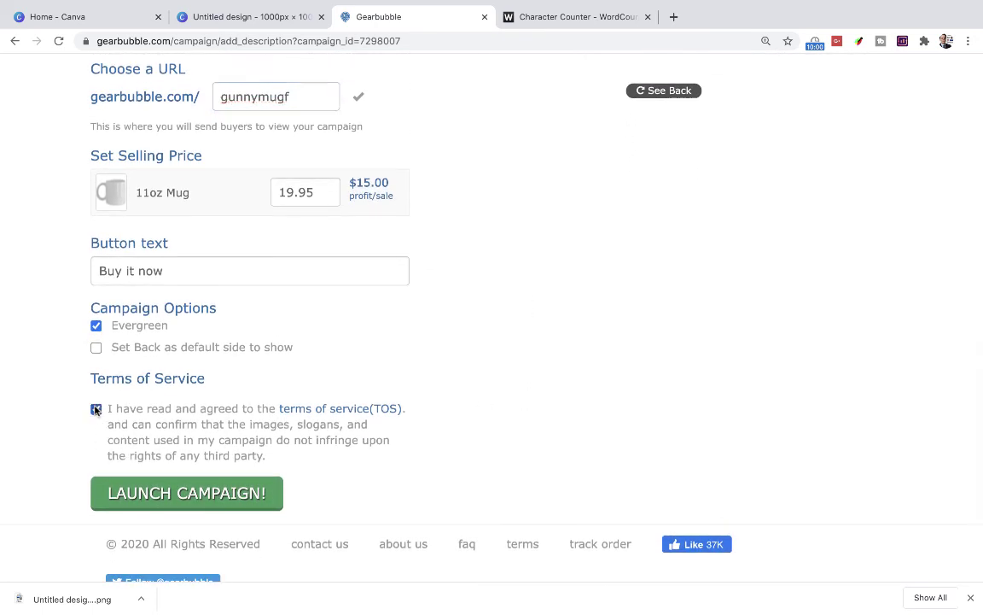
click(193, 495)
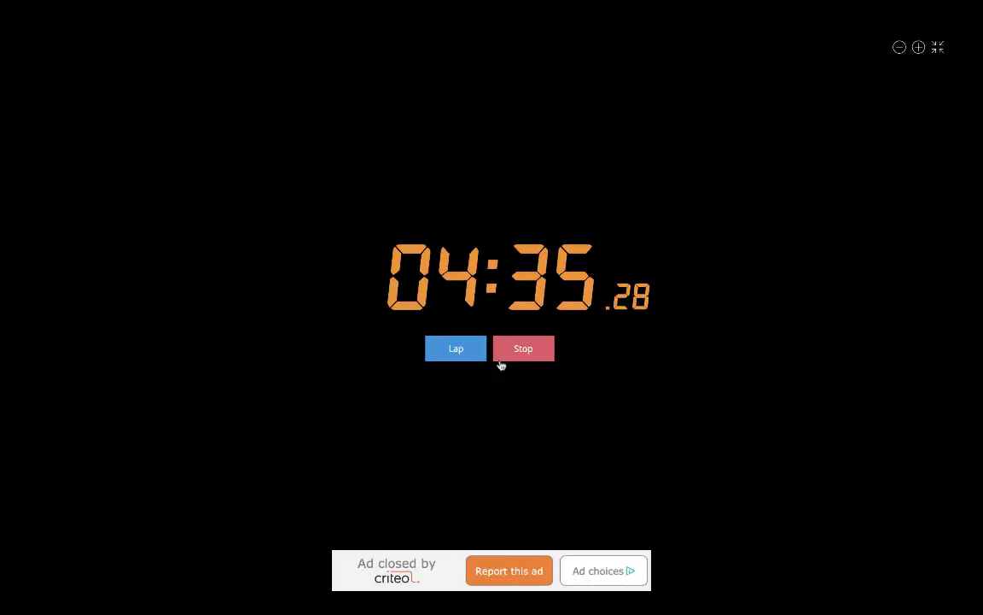
Stop the online stopwatch at 04:35.83
click(521, 348)
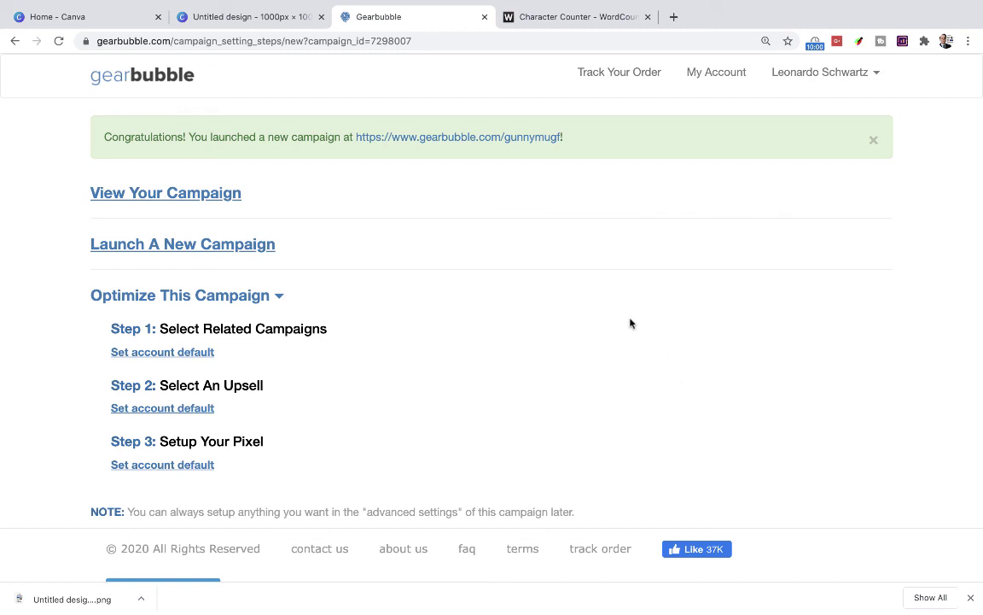
Dismiss Canva's 'You saved your design!' notice and return to the Gearbubble page
click(249, 21)
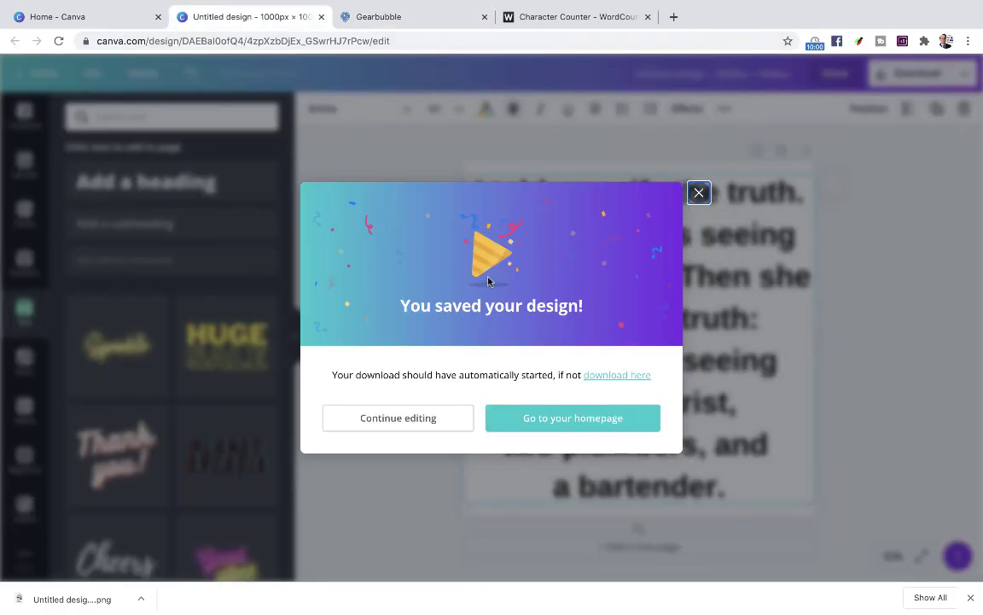
click(698, 192)
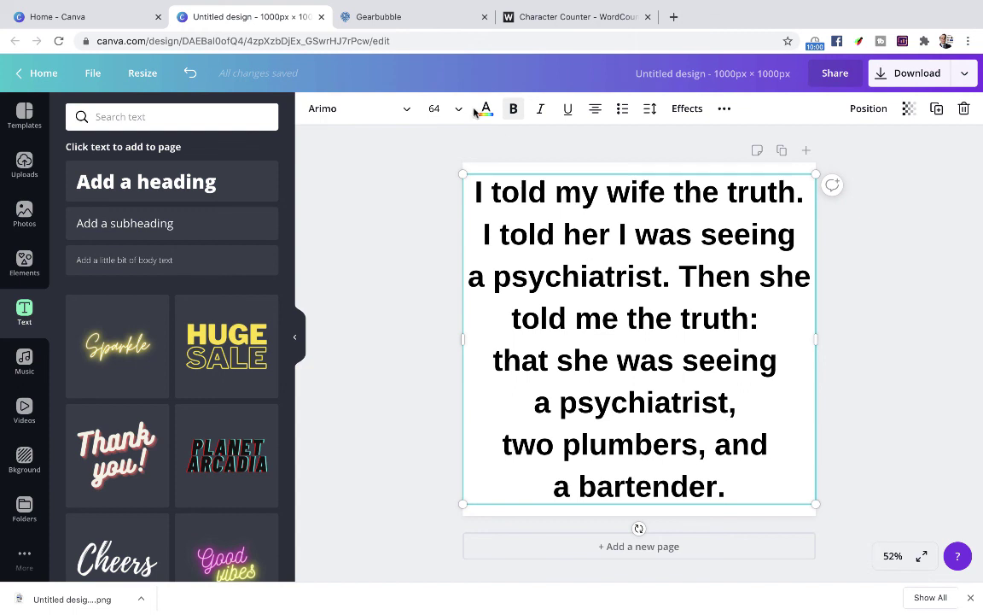
click(429, 17)
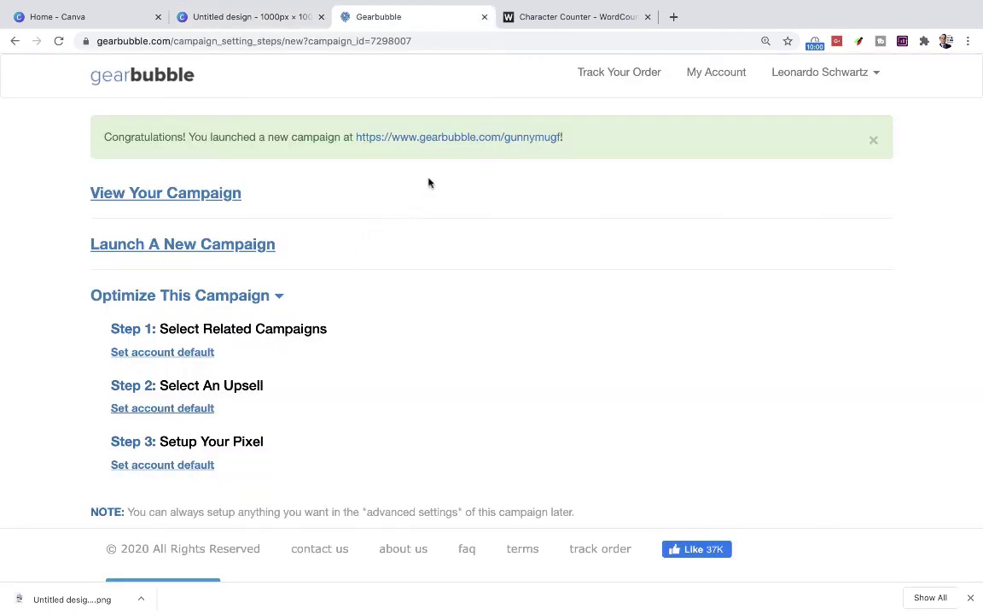
Glance at the character counter tab, then bring the full-screen stopwatch forward
click(543, 20)
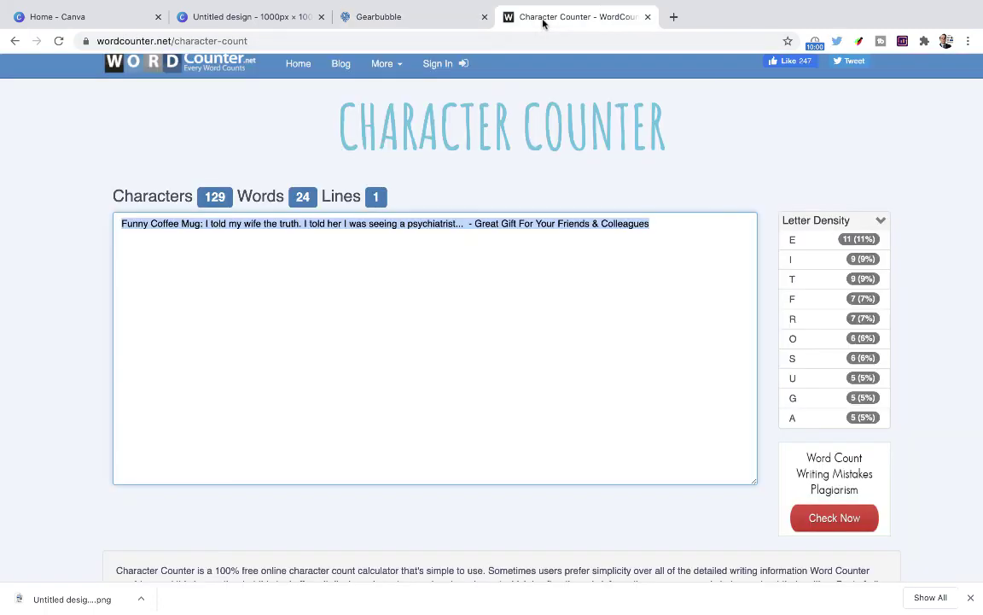
click(406, 19)
key(ctrl+Right)
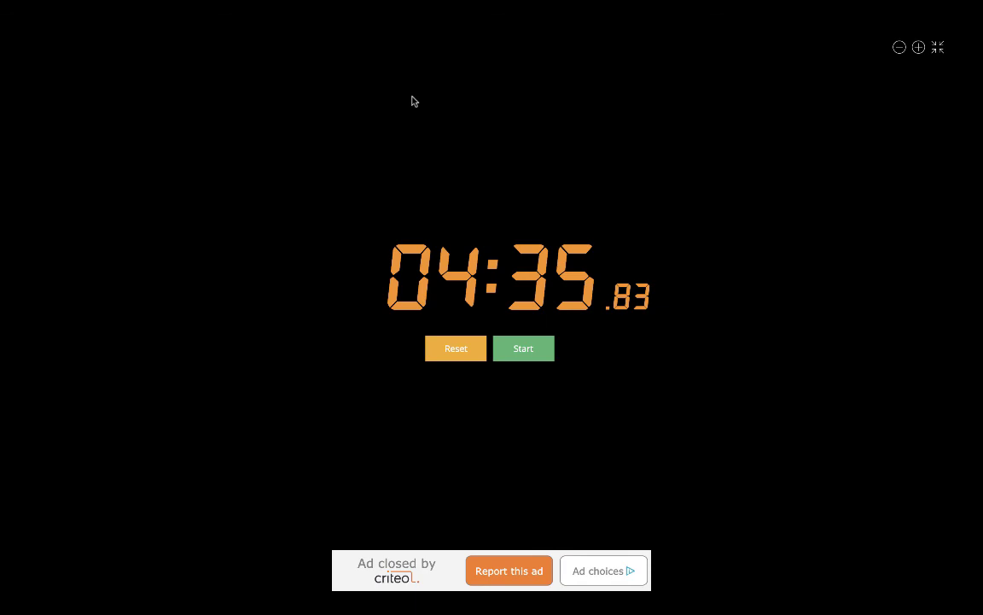
Move from the stopwatch through Chrome to the full-screen MugSamurai_Beta_Test_Phrases.txt file
key(ctrl+Left)
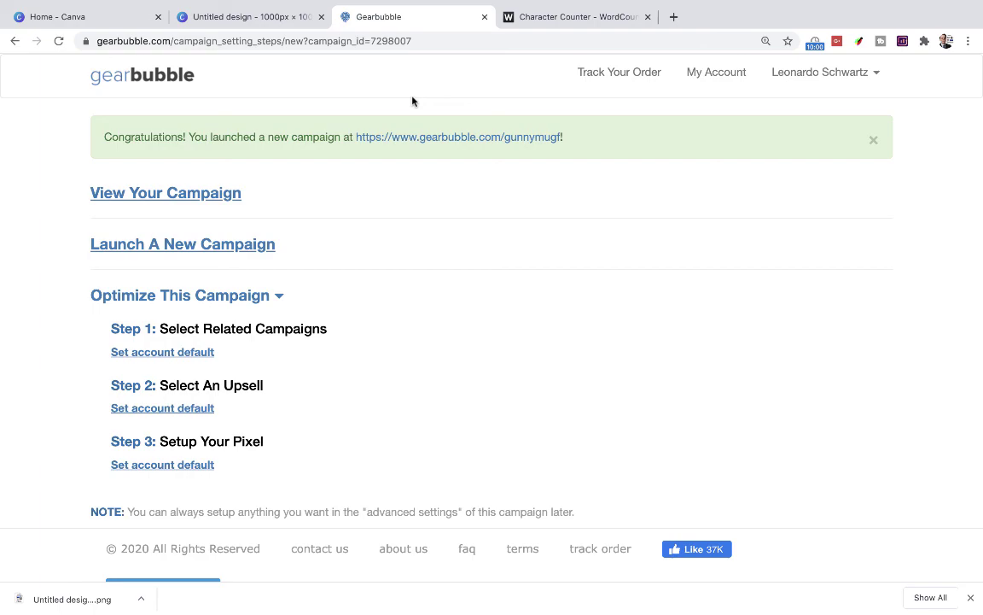
key(ctrl+Right)
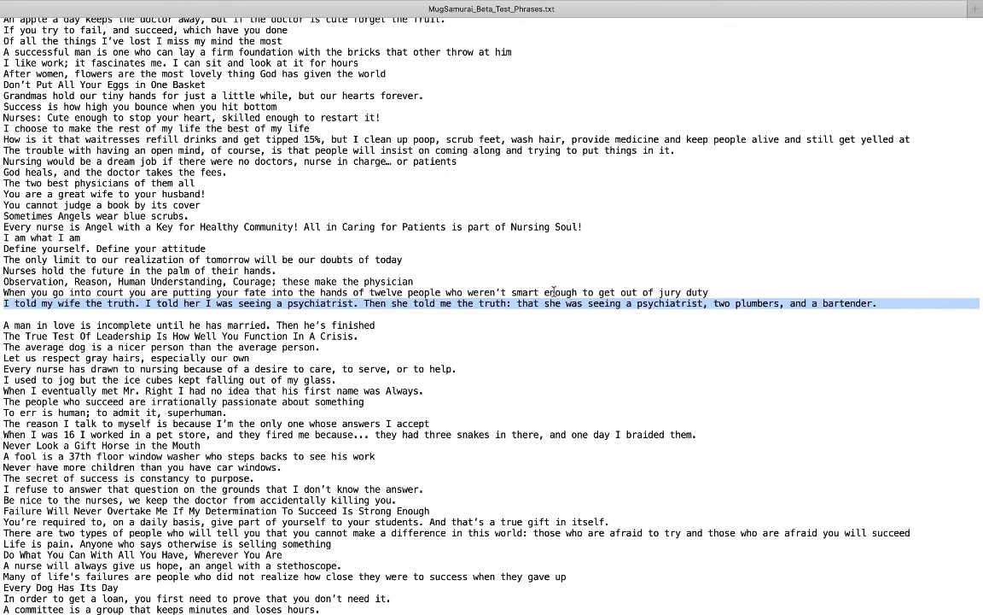
Leave the phrases file and return to the full-screen stopwatch frozen at 04:35.83
key(ctrl+Right)
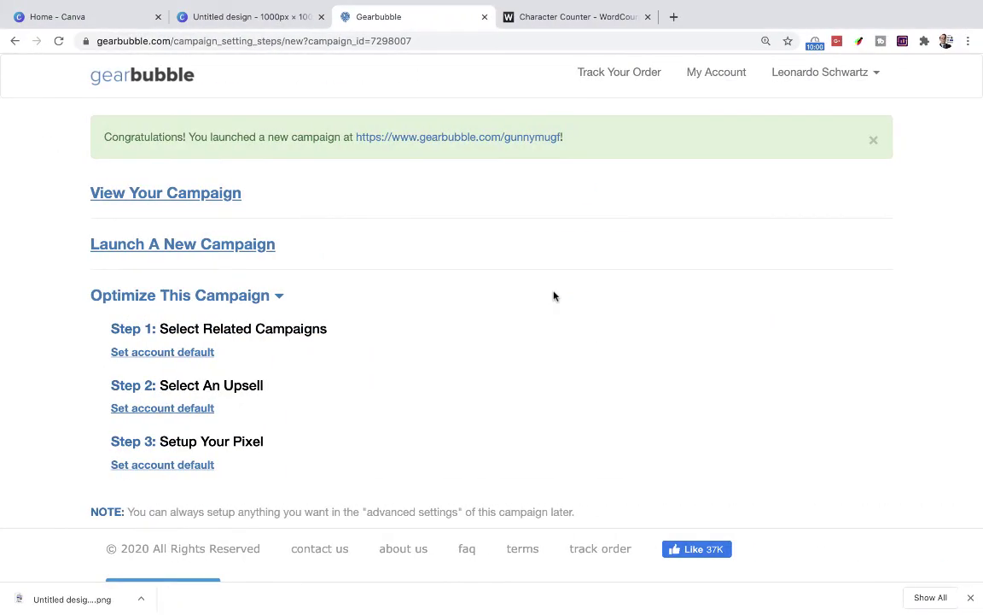
key(ctrl+Right)
key(ctrl+Left)
key(ctrl+Right)
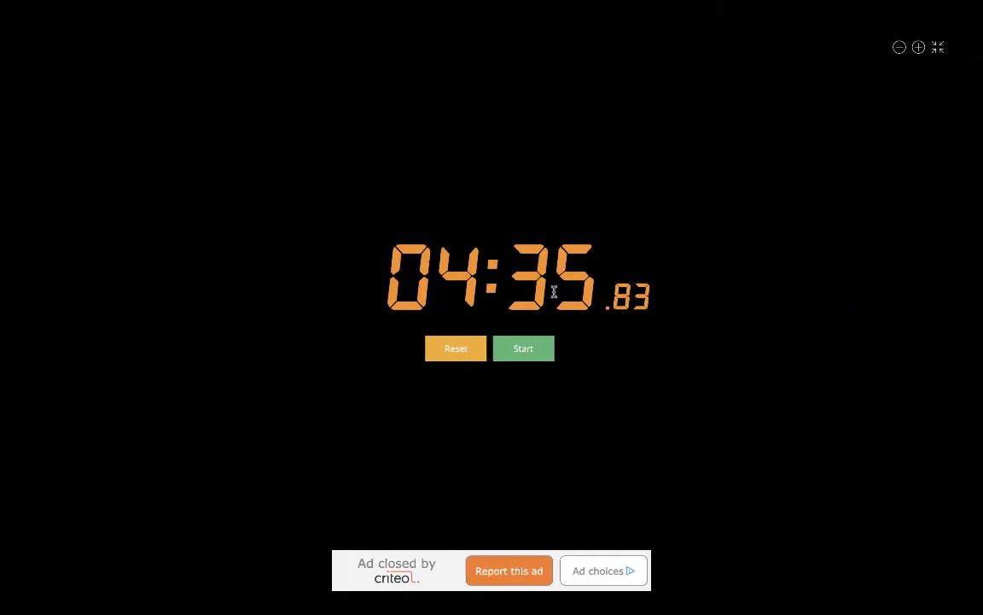